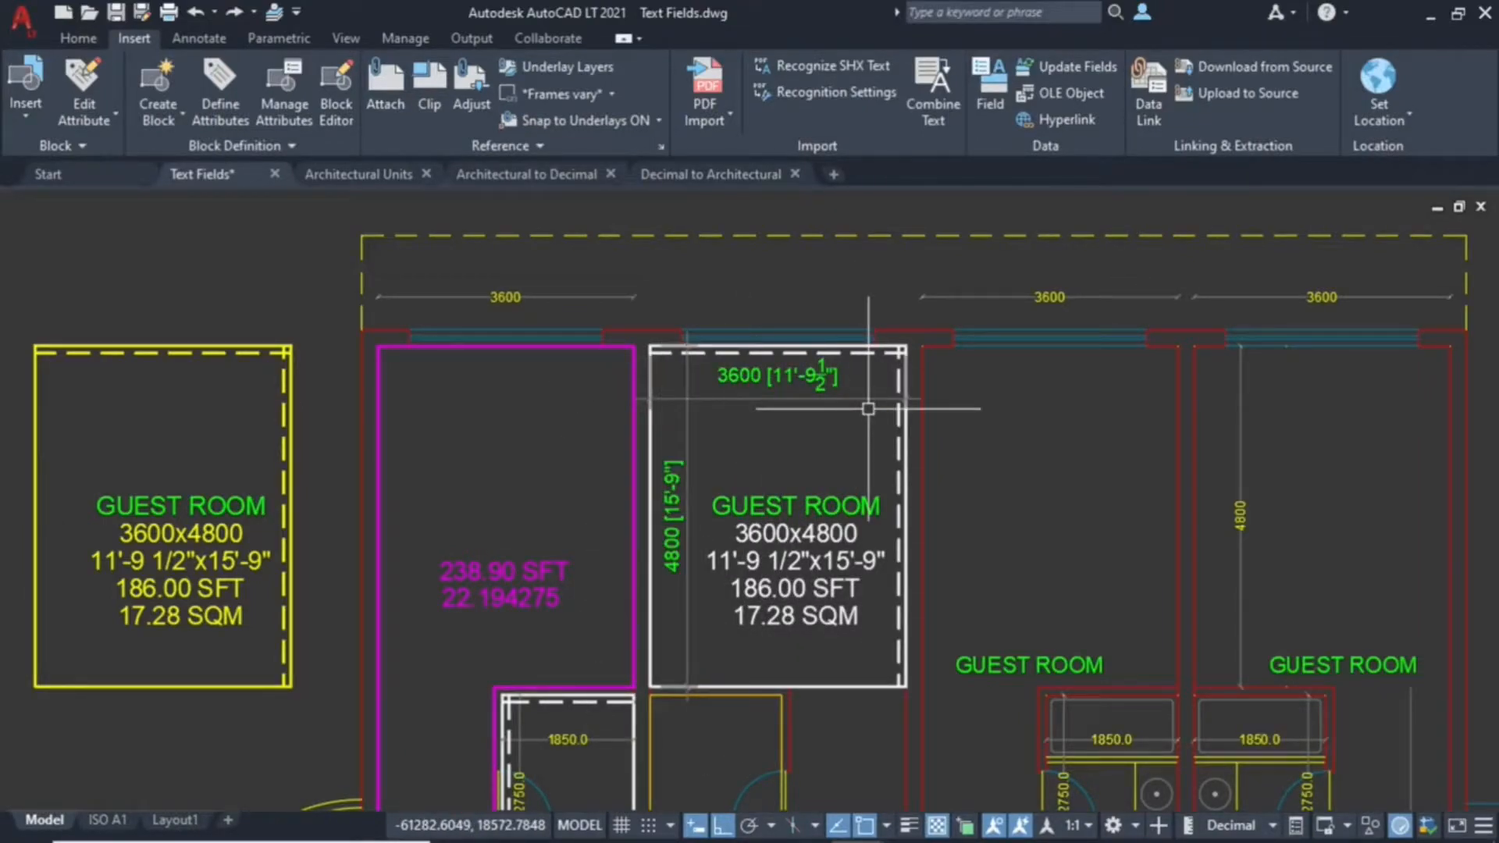
# Stretch the upper walls, windows and dimensions of the guest room row upward by 300
pyautogui.click(1475, 222)
pyautogui.click(374, 454)
pyautogui.press('Return')
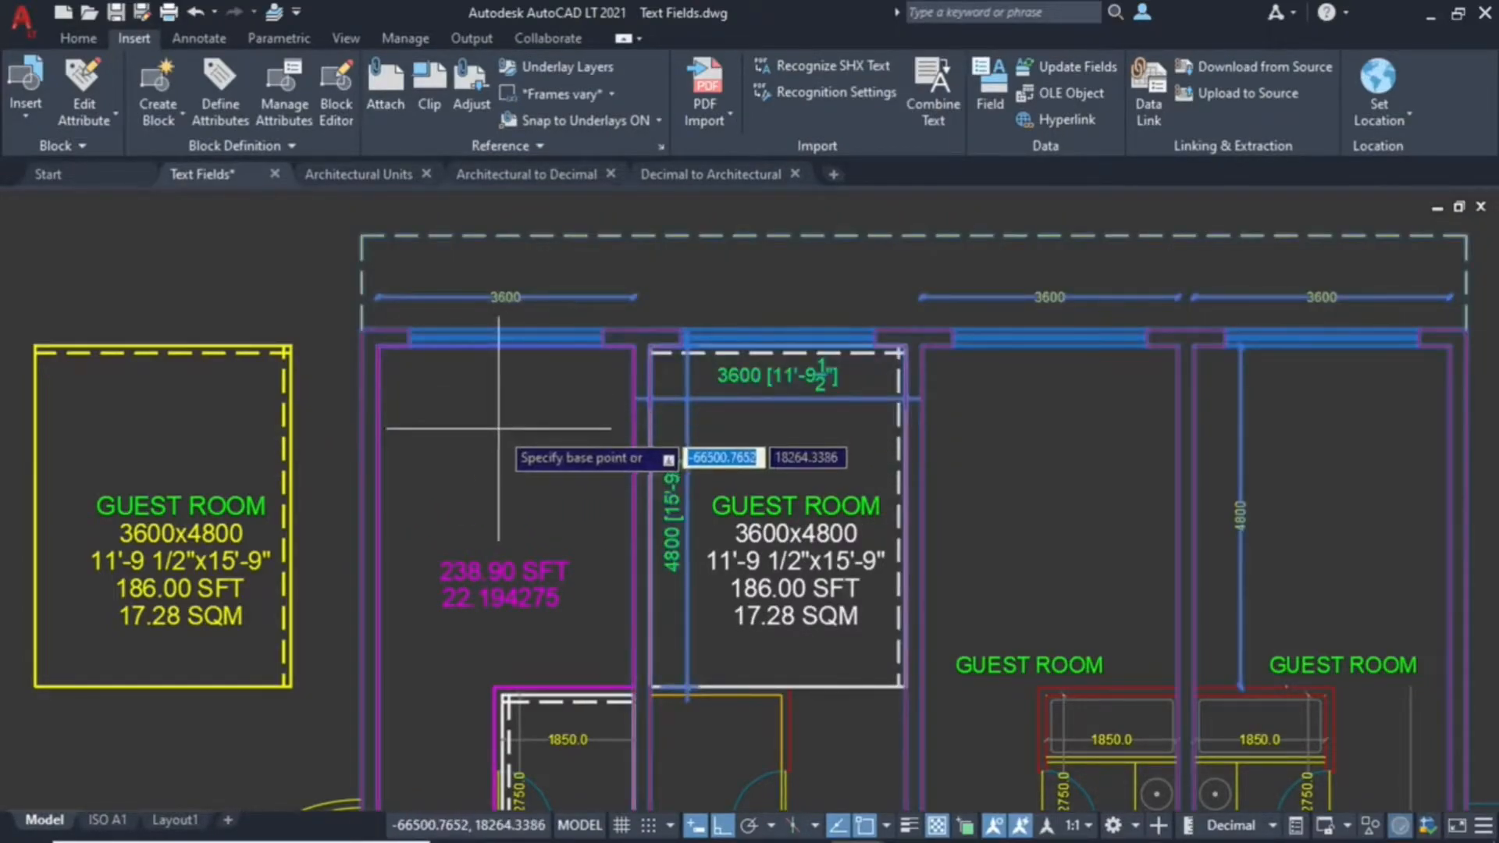
pyautogui.click(551, 486)
pyautogui.write('300')
pyautogui.press('Return')
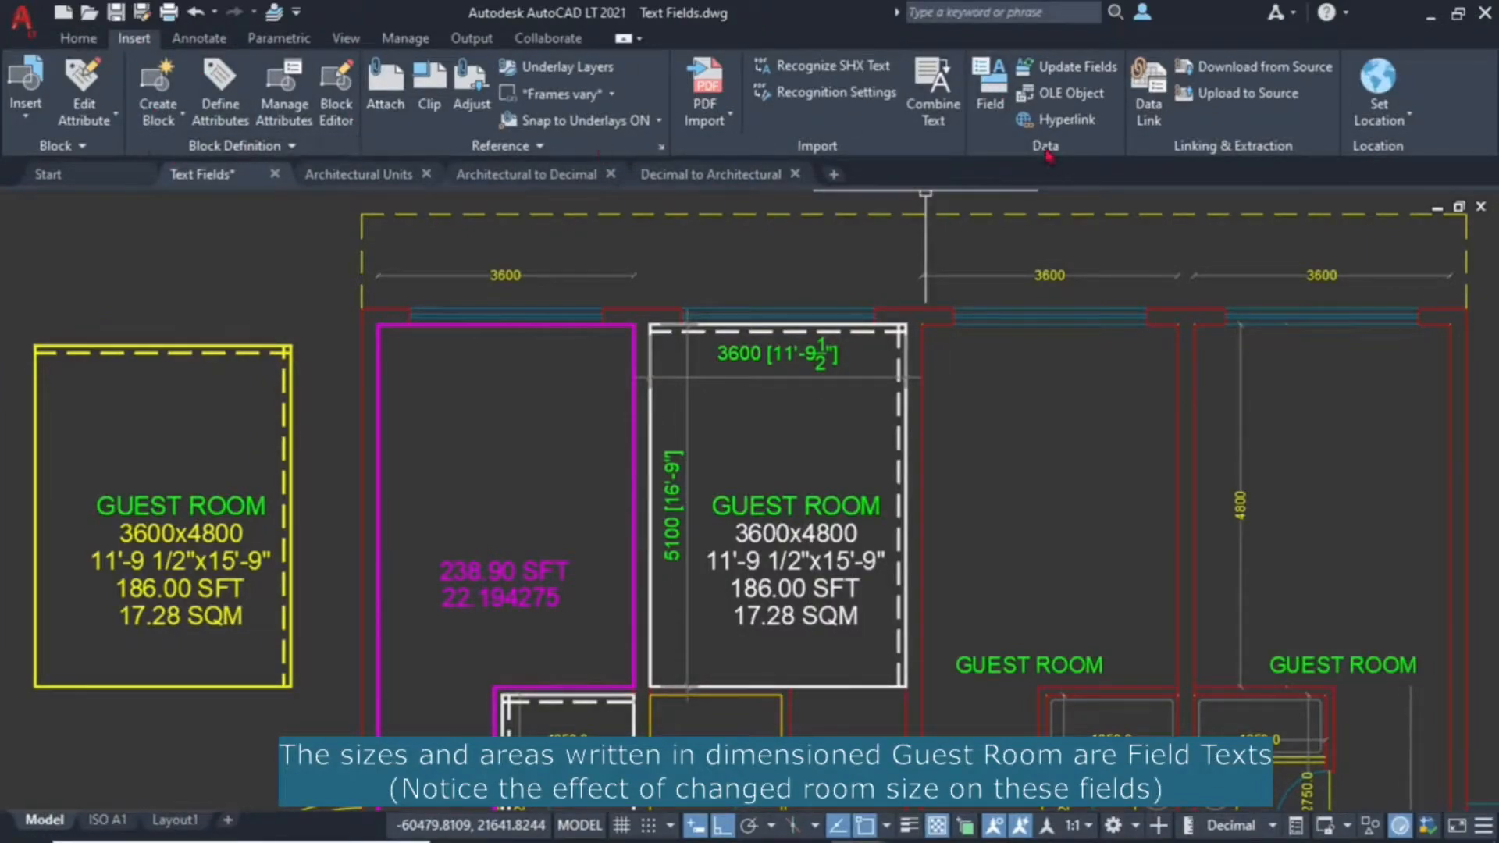
# Update the fields in the 3600x4800 size text of the dimensioned guest room
pyautogui.click(1082, 70)
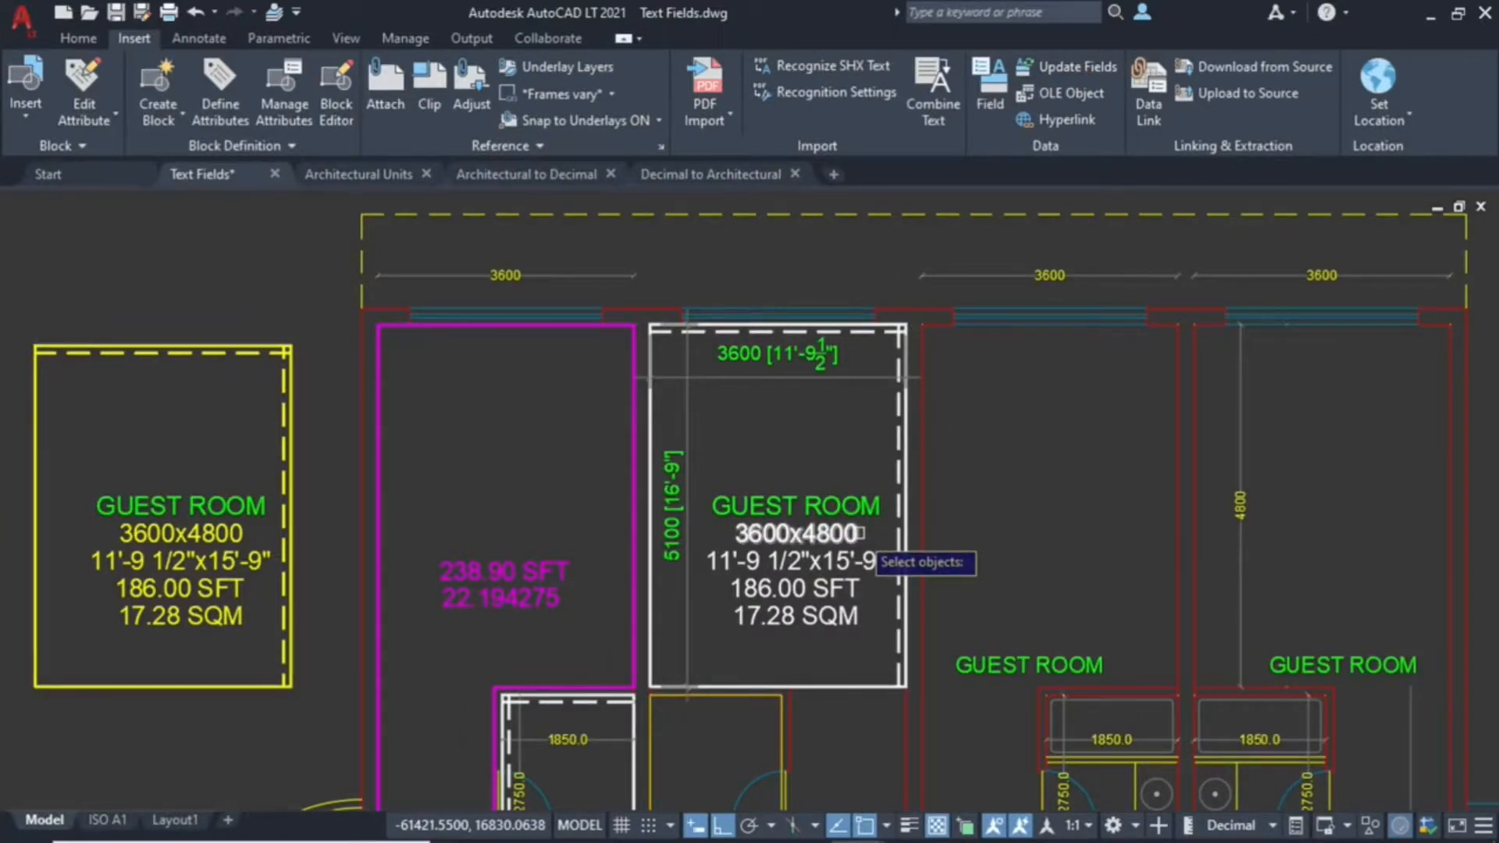
pyautogui.click(860, 533)
pyautogui.press('Return')
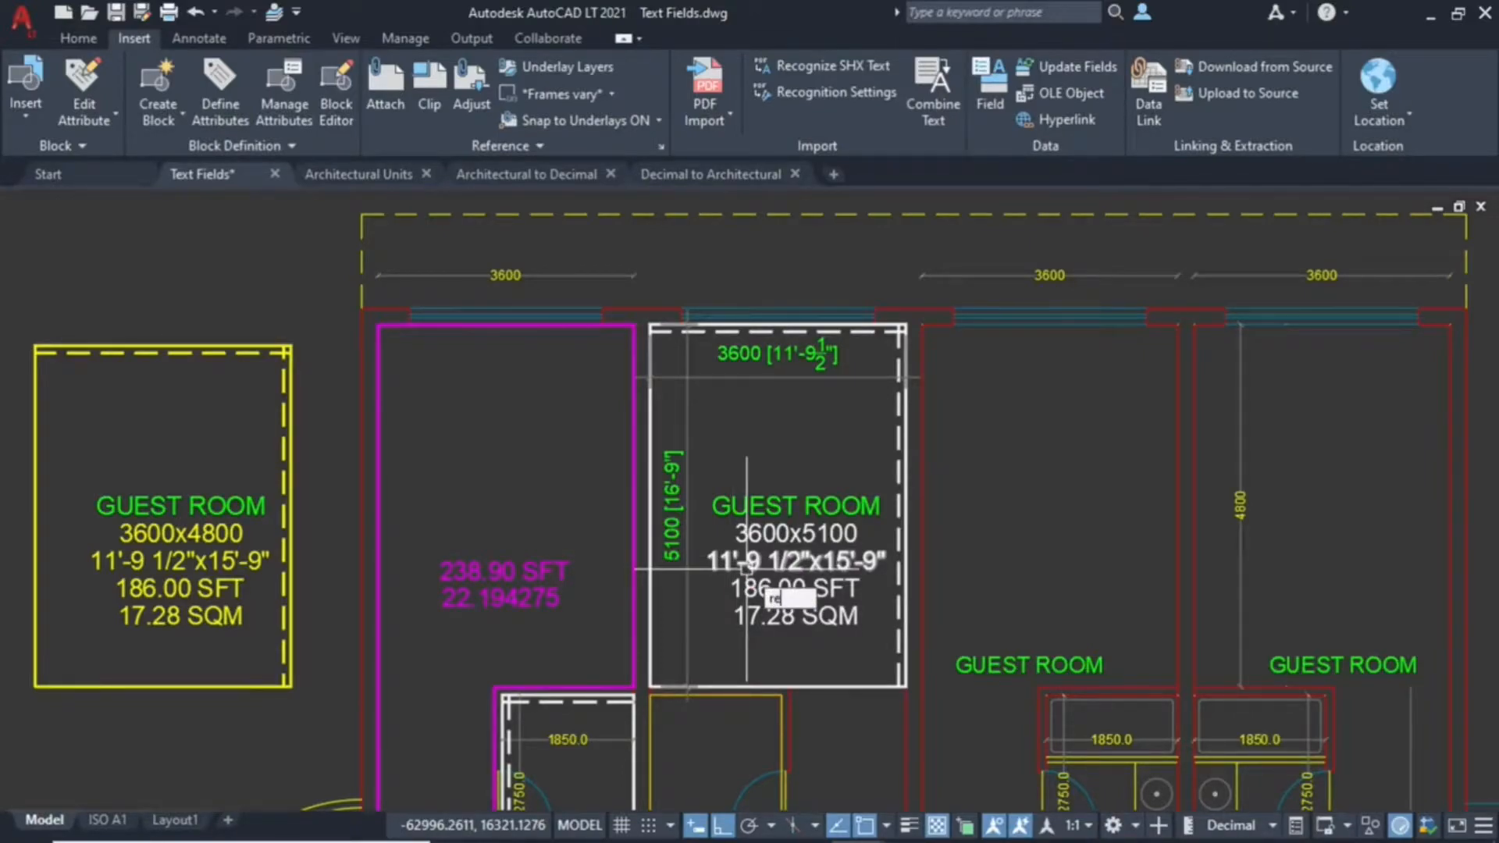
# Regenerate the drawing to refresh the remaining size and area fields
pyautogui.write('RE')
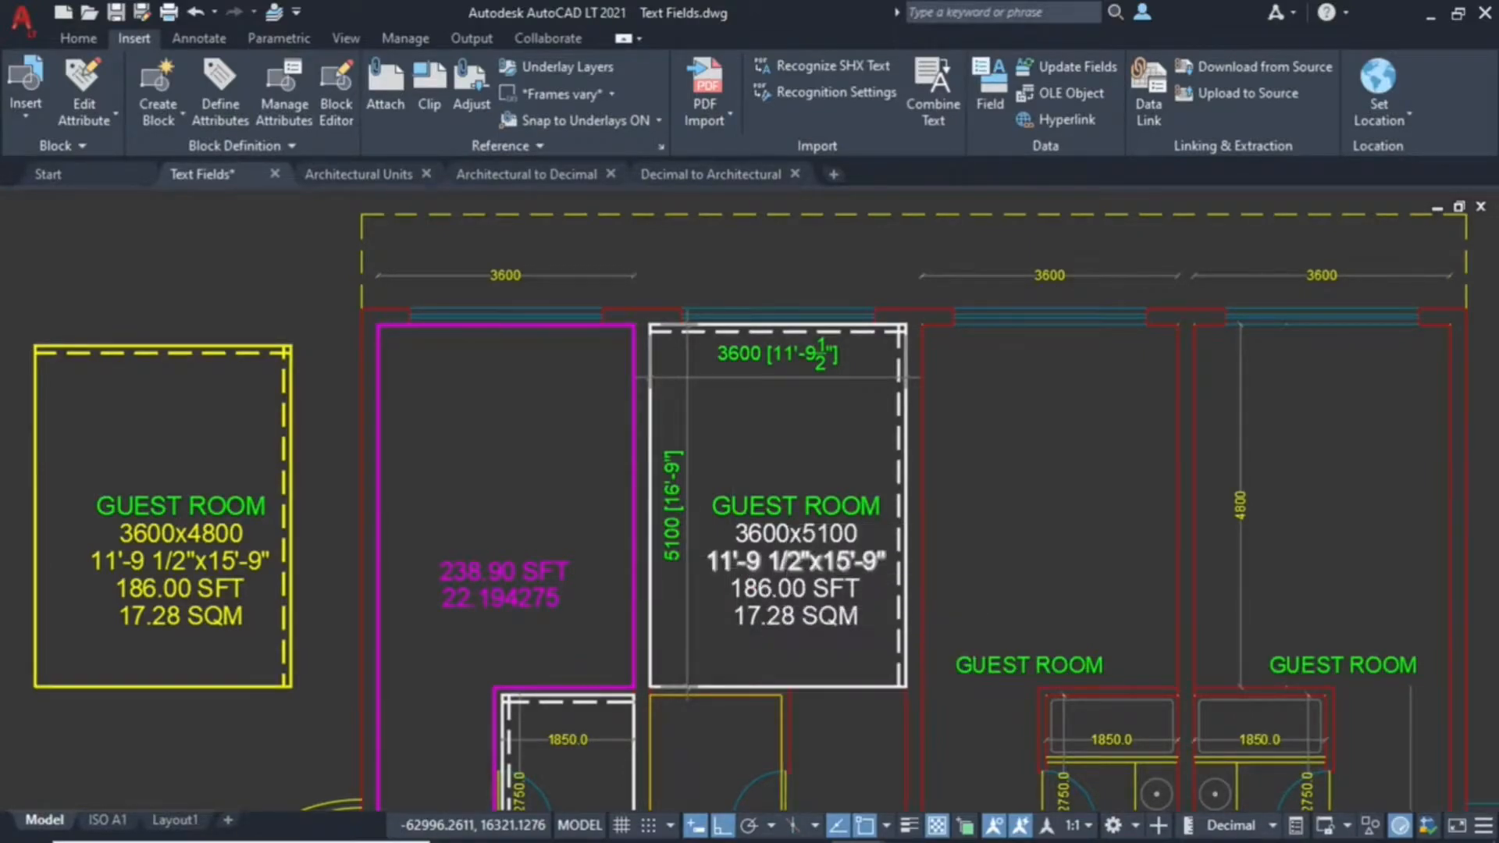
pyautogui.press('Return')
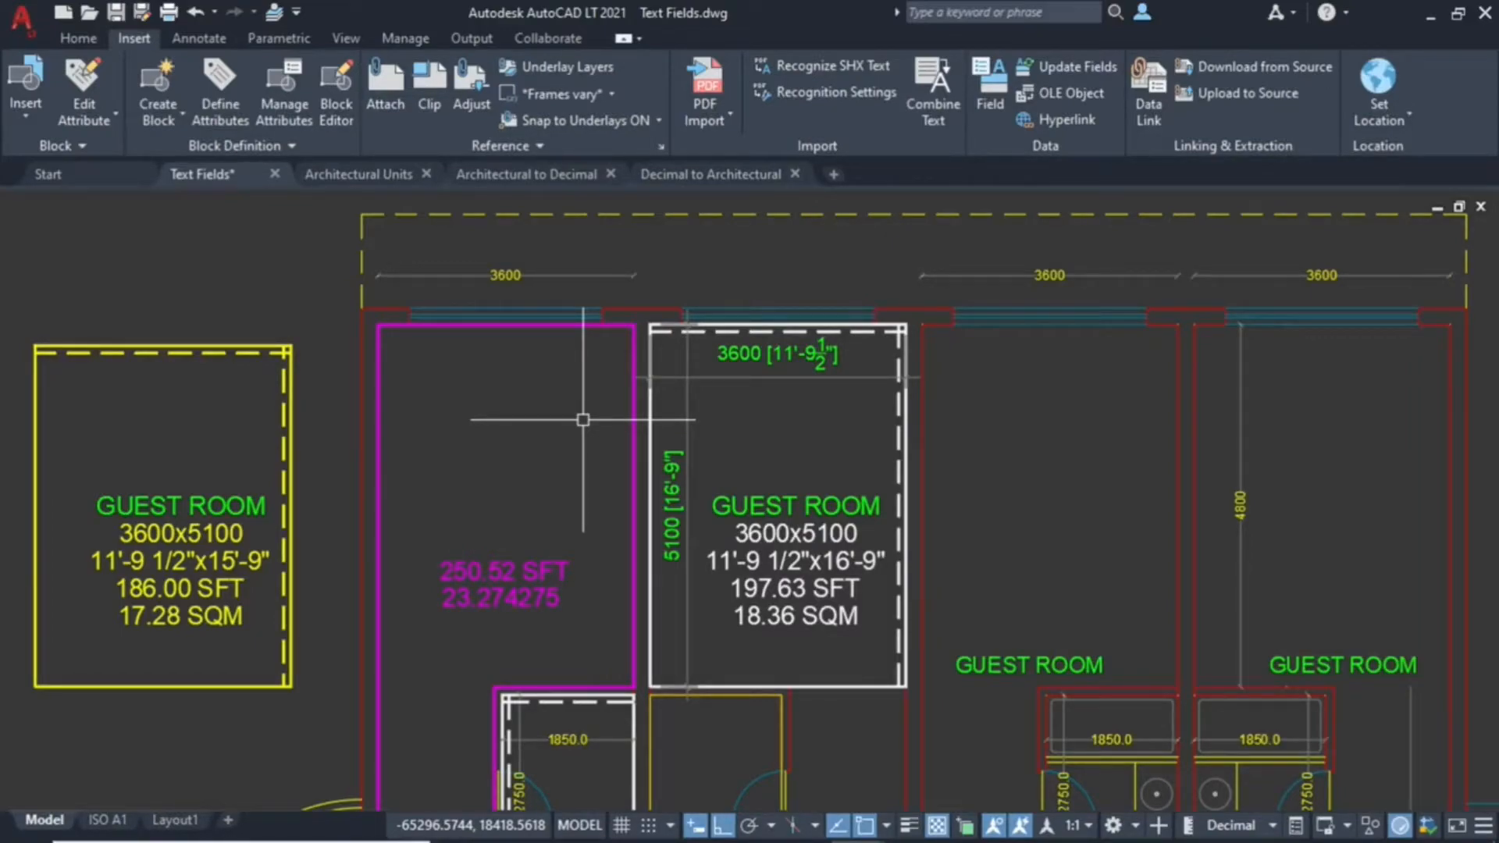
pyautogui.click(508, 652)
pyautogui.click(551, 647)
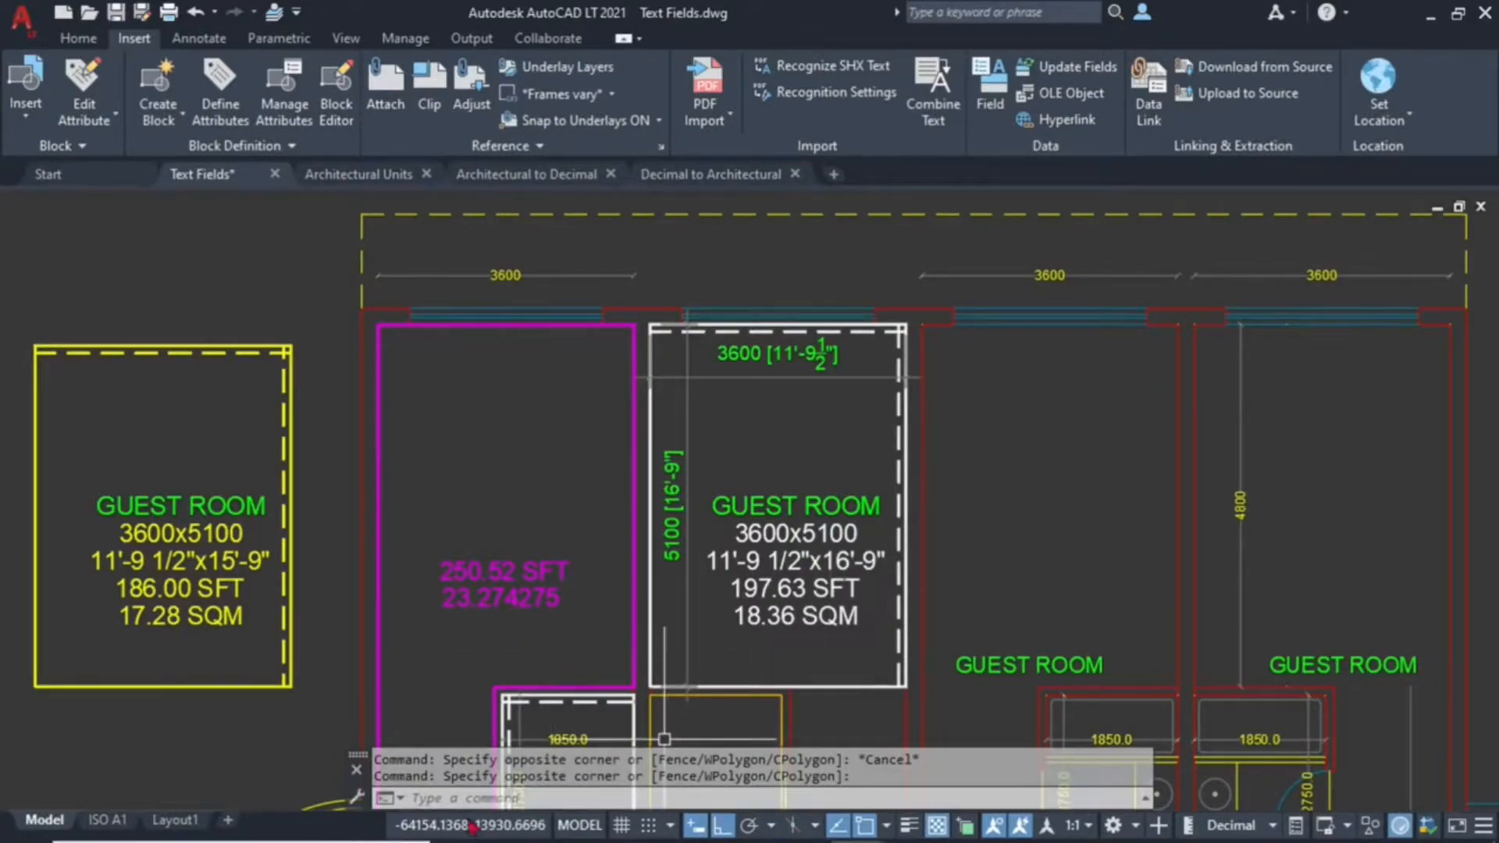
# Set the FIELDDISPLAY system variable to 1
pyautogui.write('FIELD')
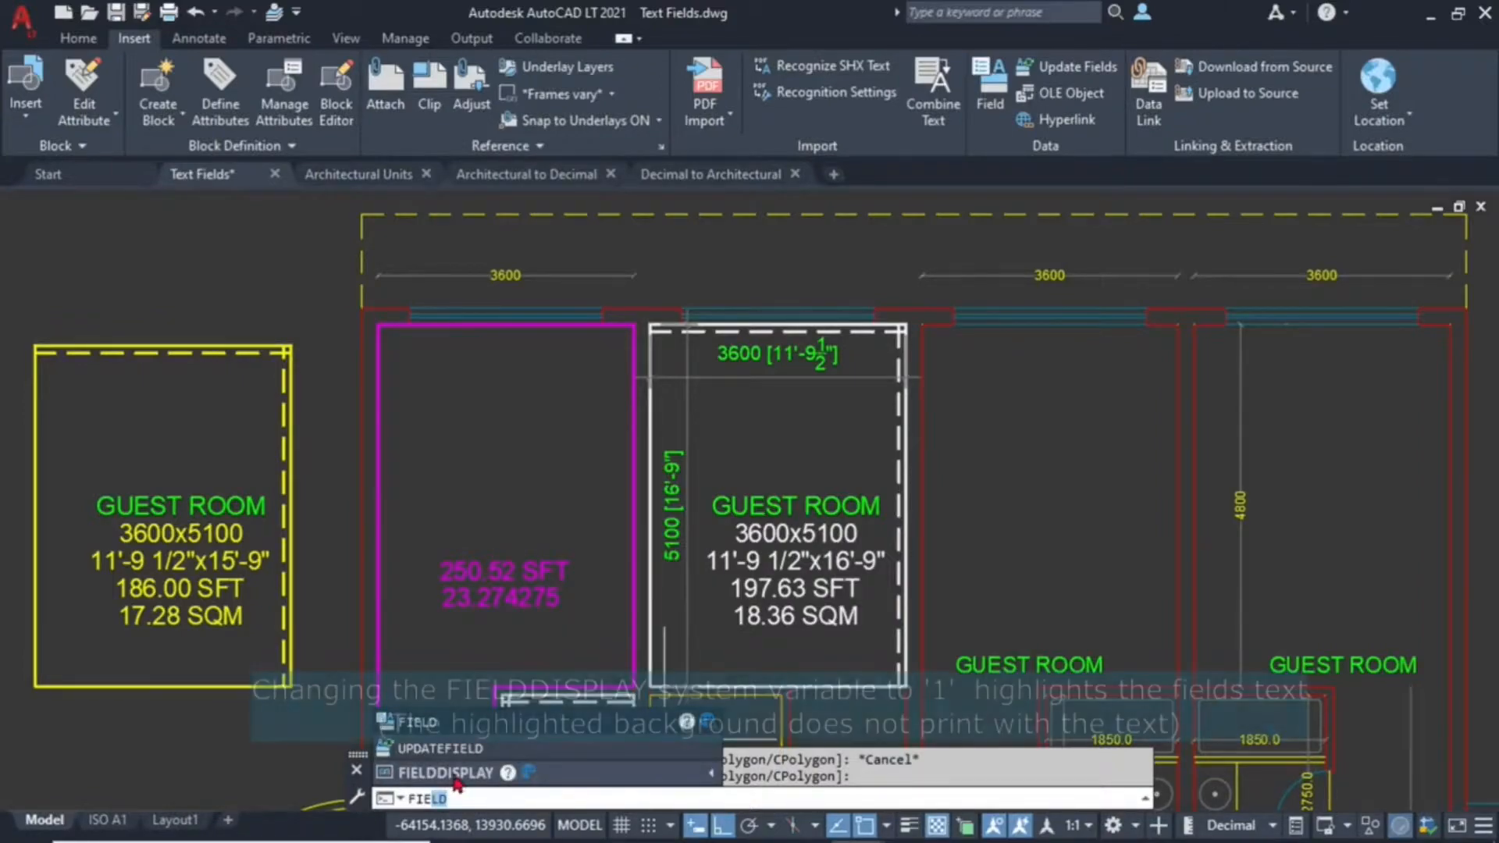
pyautogui.click(450, 769)
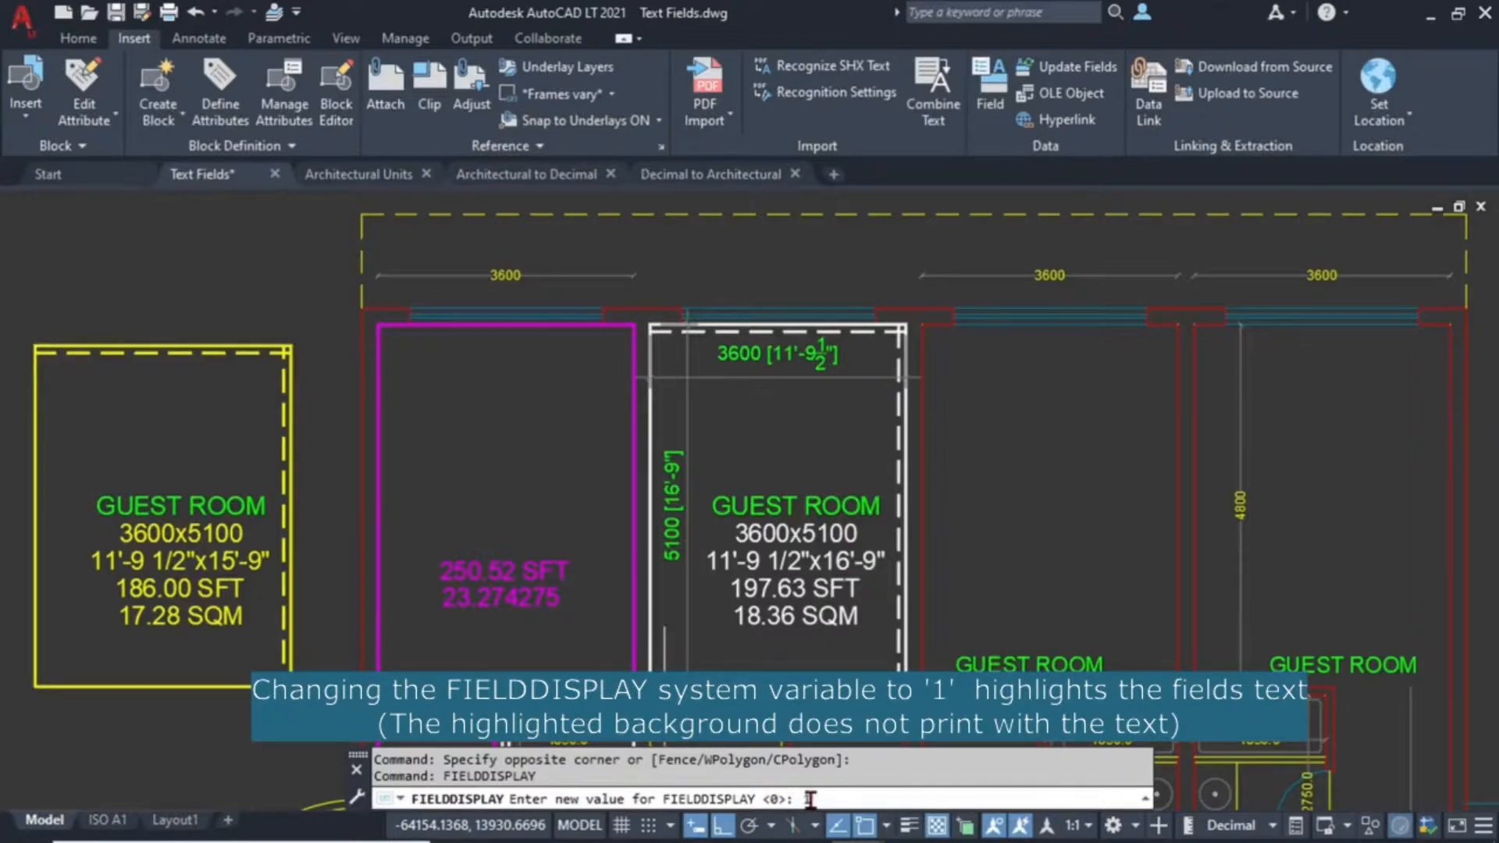
pyautogui.write('1')
pyautogui.press('Return')
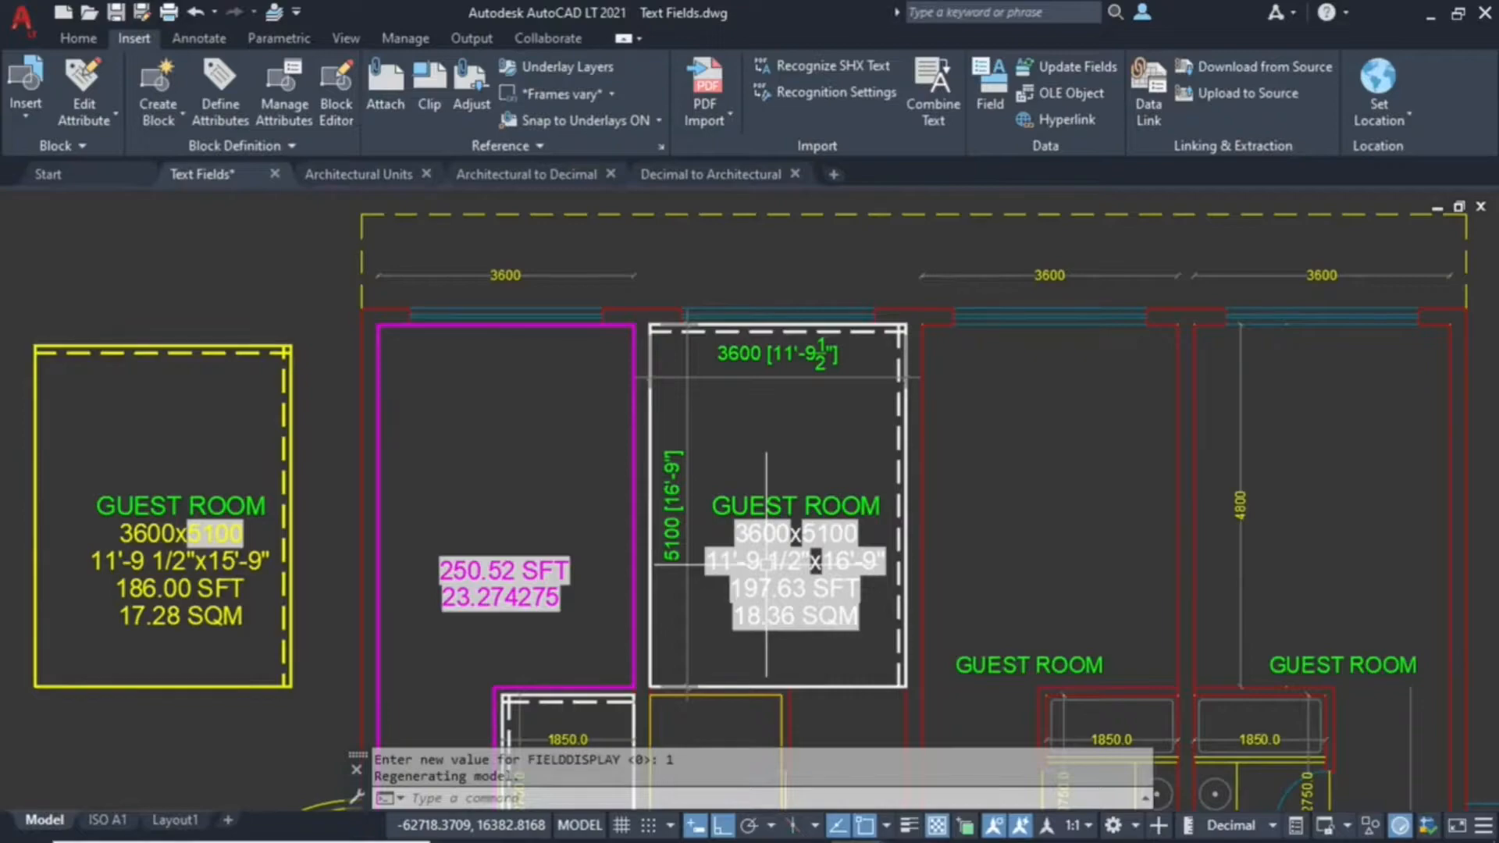
# Start a new field using the Objects category and the Object field name
pyautogui.scroll(2, 10, 547)
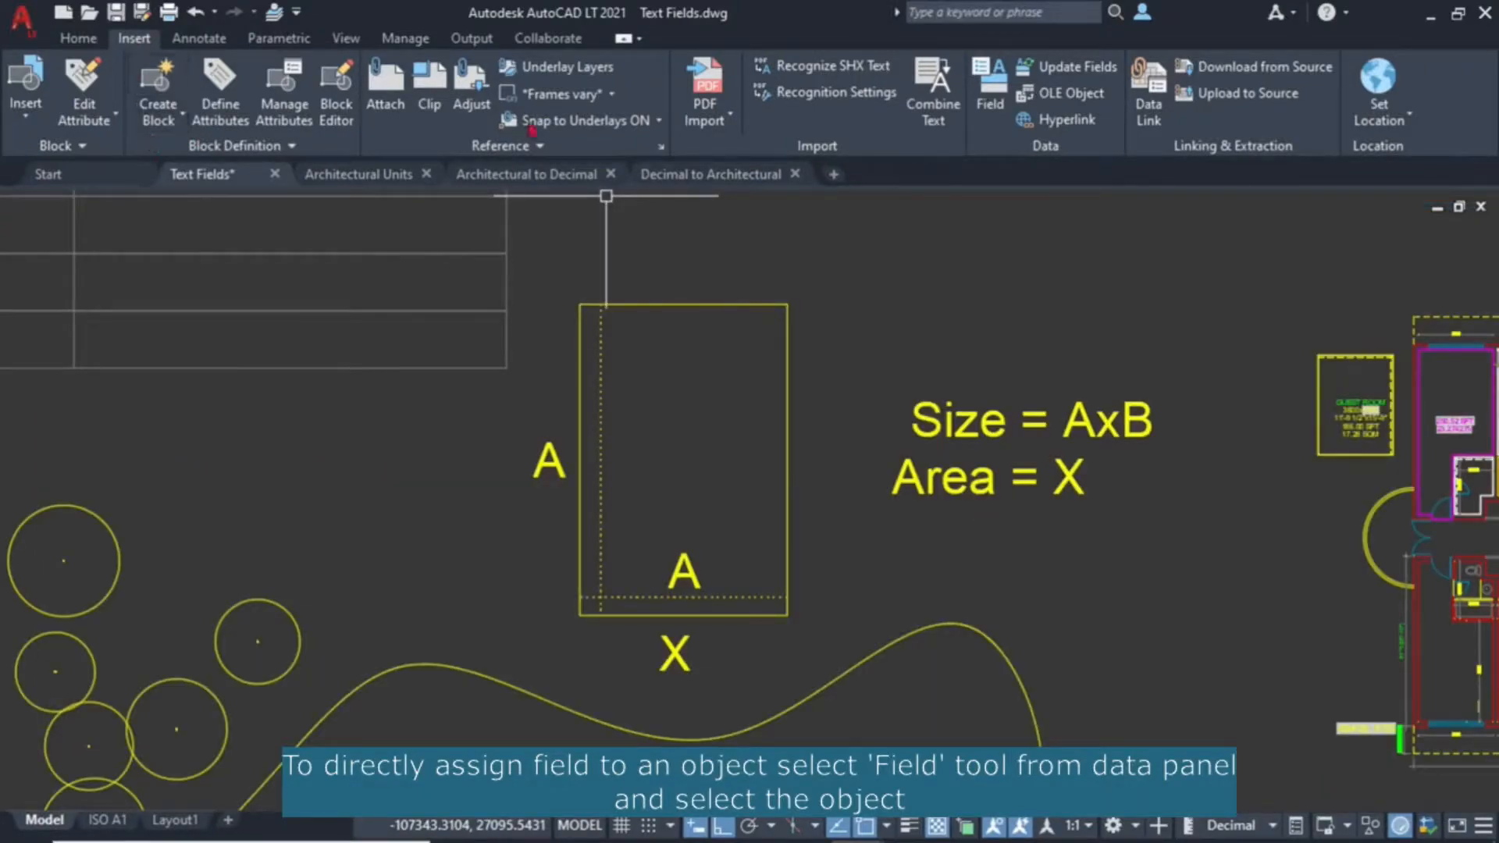
pyautogui.click(989, 94)
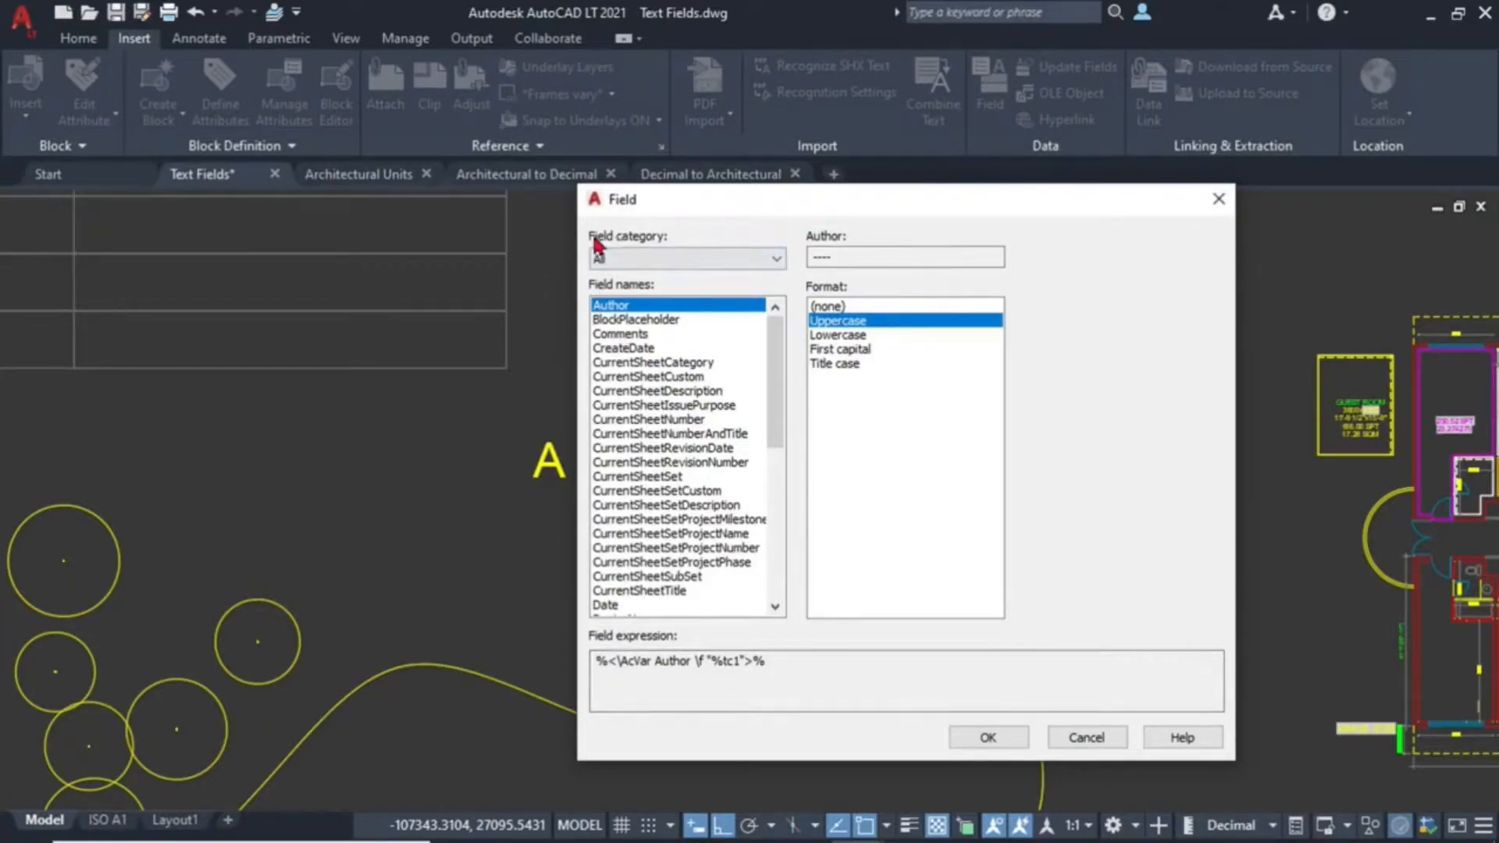
pyautogui.click(773, 259)
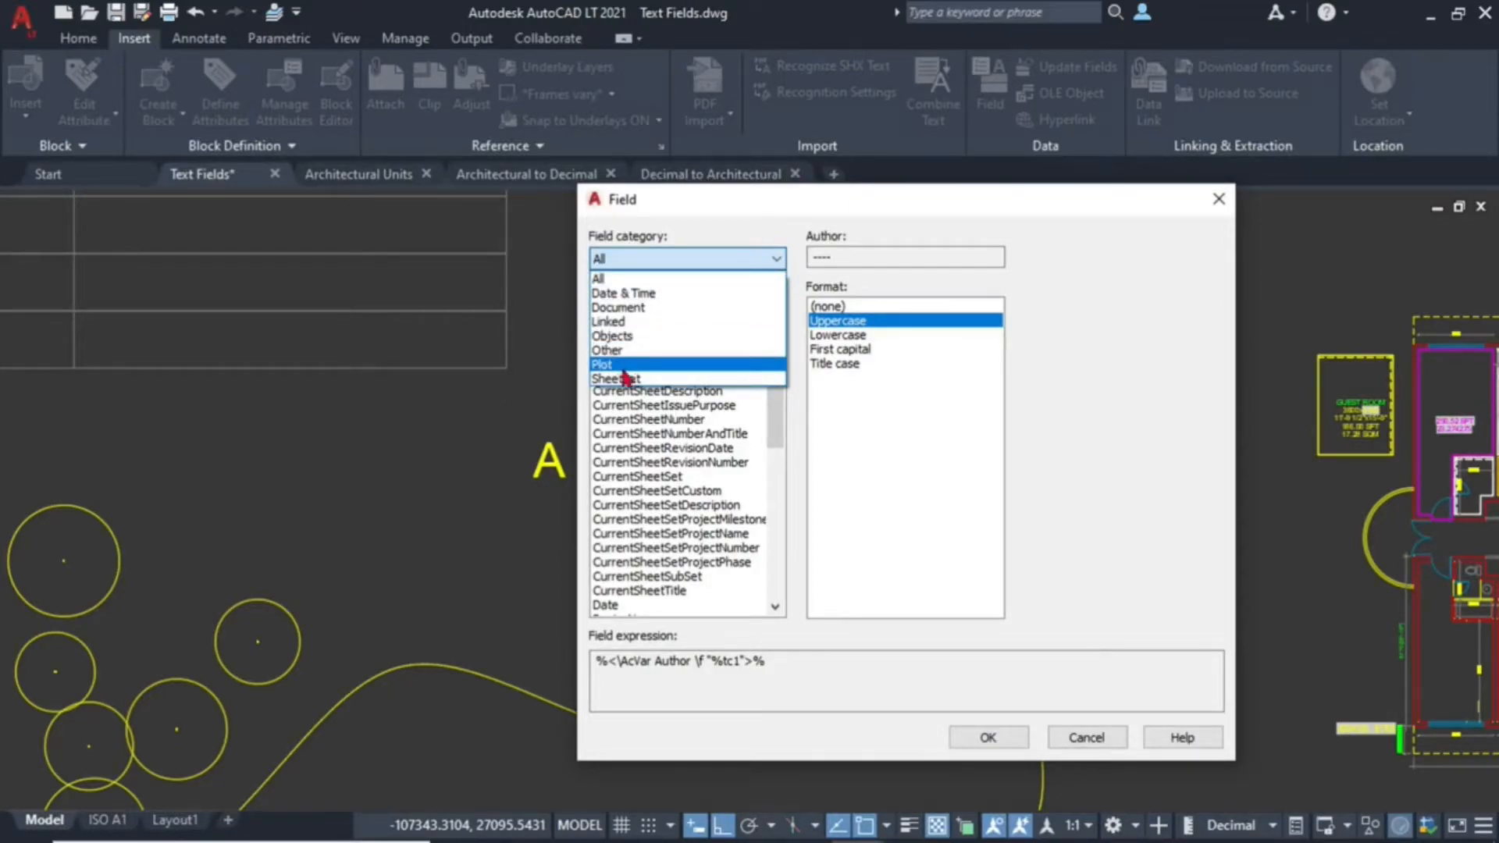
pyautogui.click(617, 279)
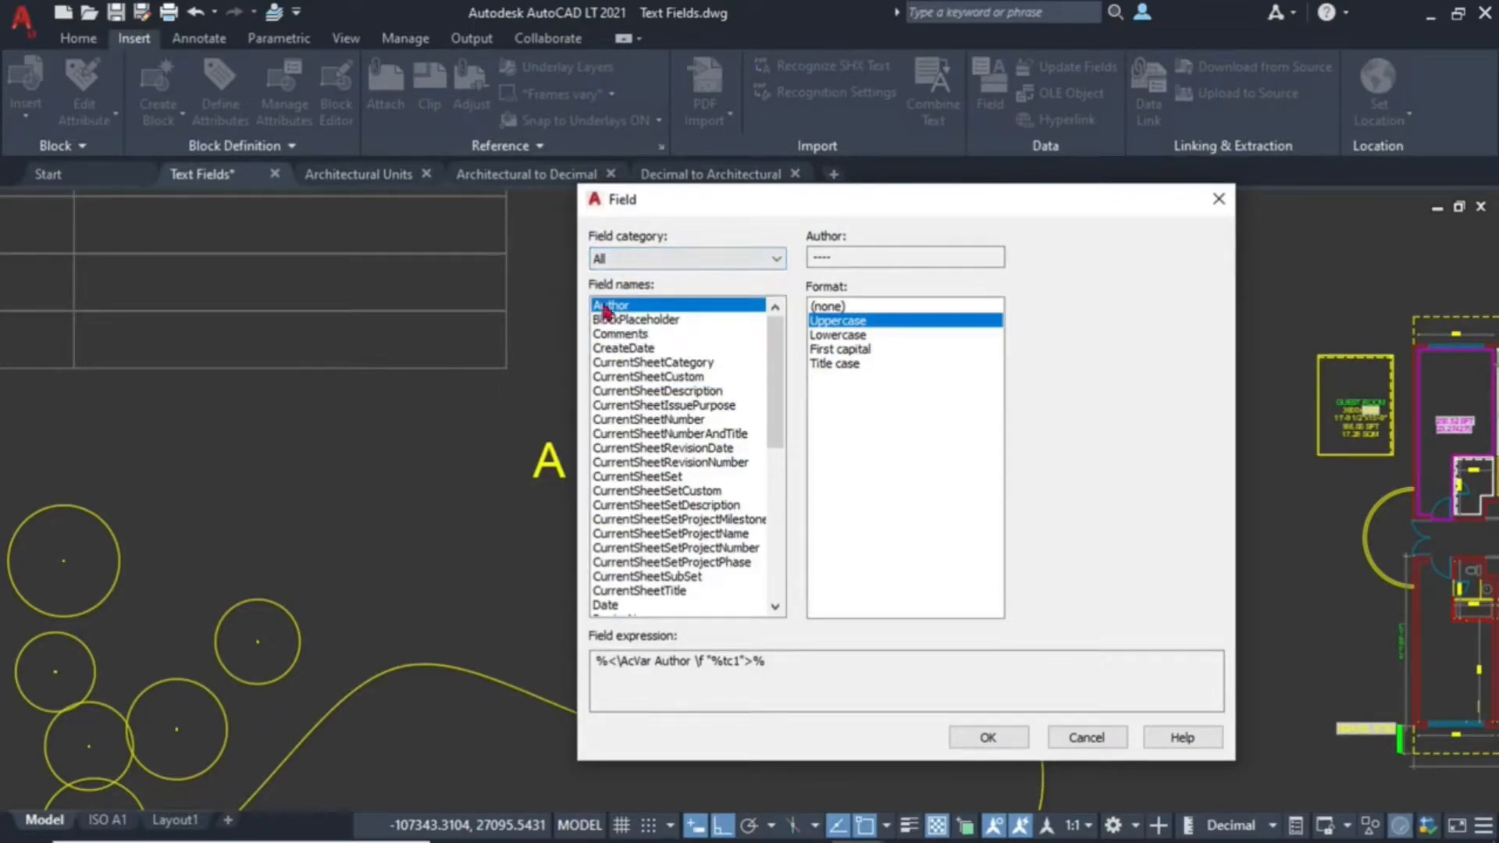
pyautogui.moveTo(776, 419)
pyautogui.mouseDown()
pyautogui.moveTo(783, 535)
pyautogui.moveTo(759, 531)
pyautogui.moveTo(792, 398)
pyautogui.mouseUp()
pyautogui.click(675, 266)
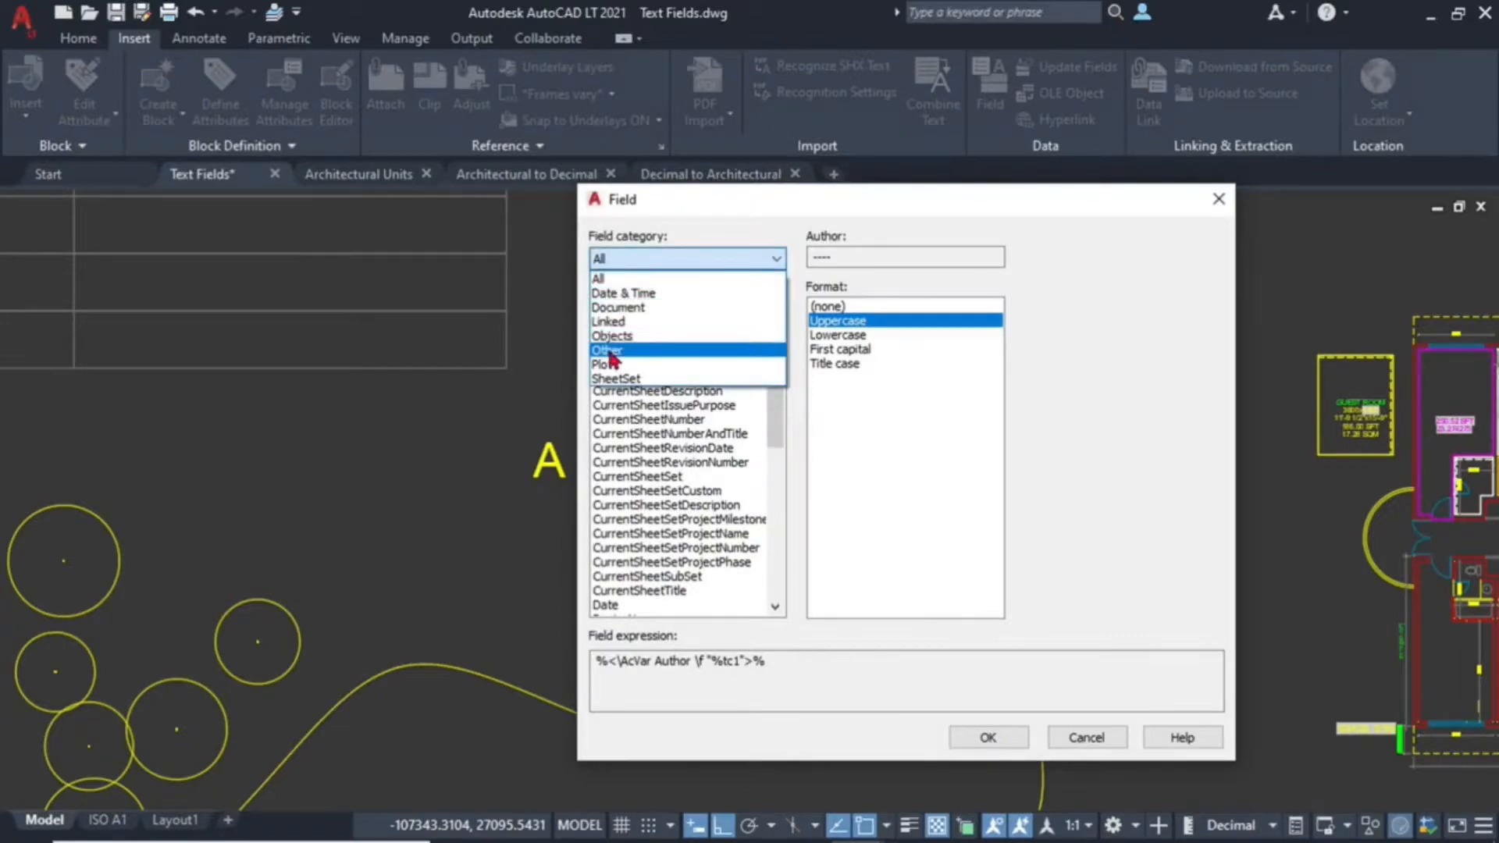
pyautogui.click(613, 338)
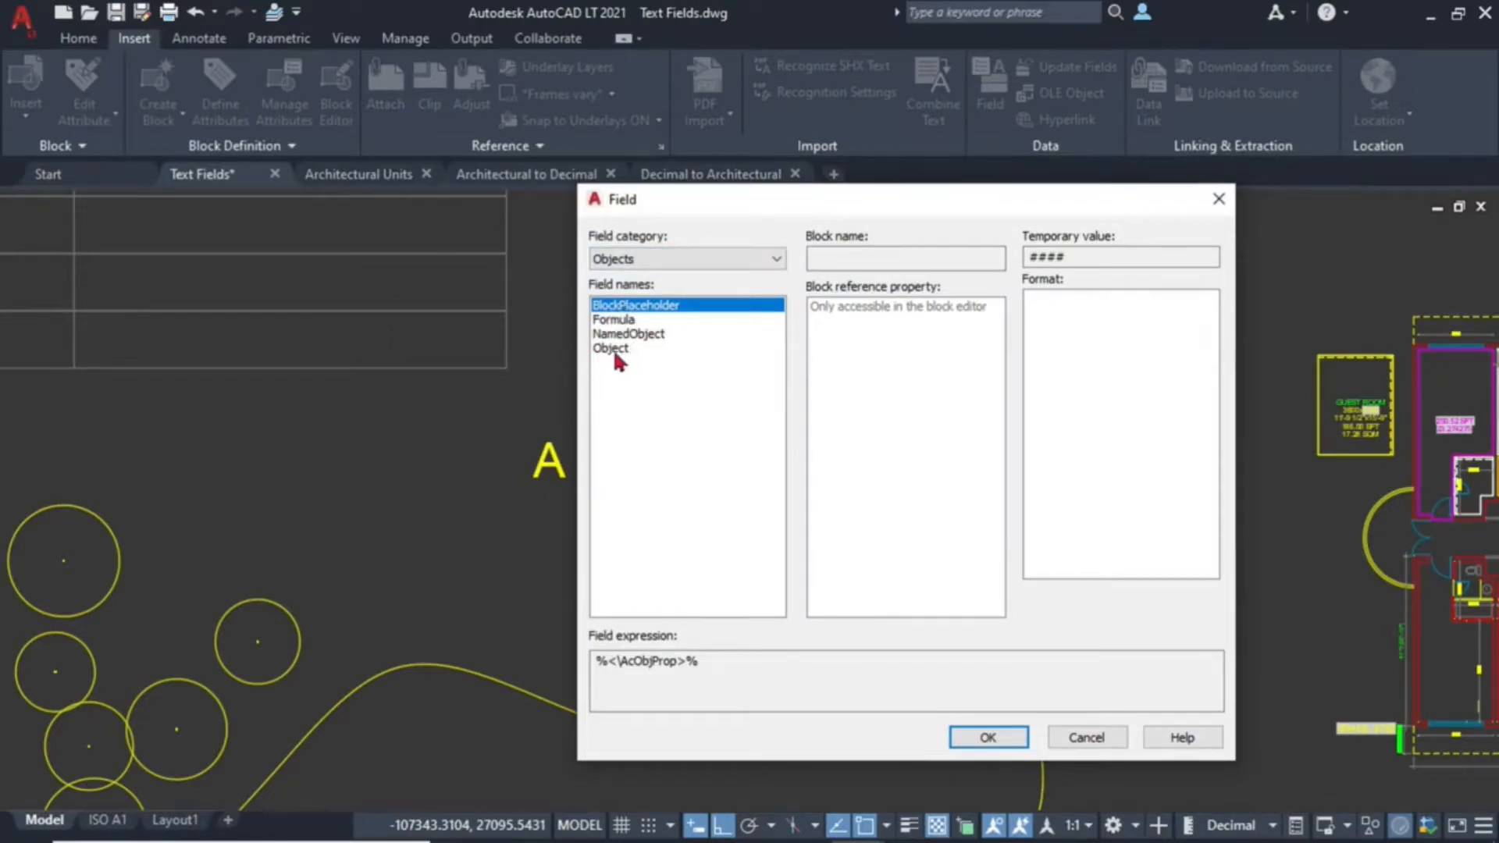
pyautogui.click(609, 348)
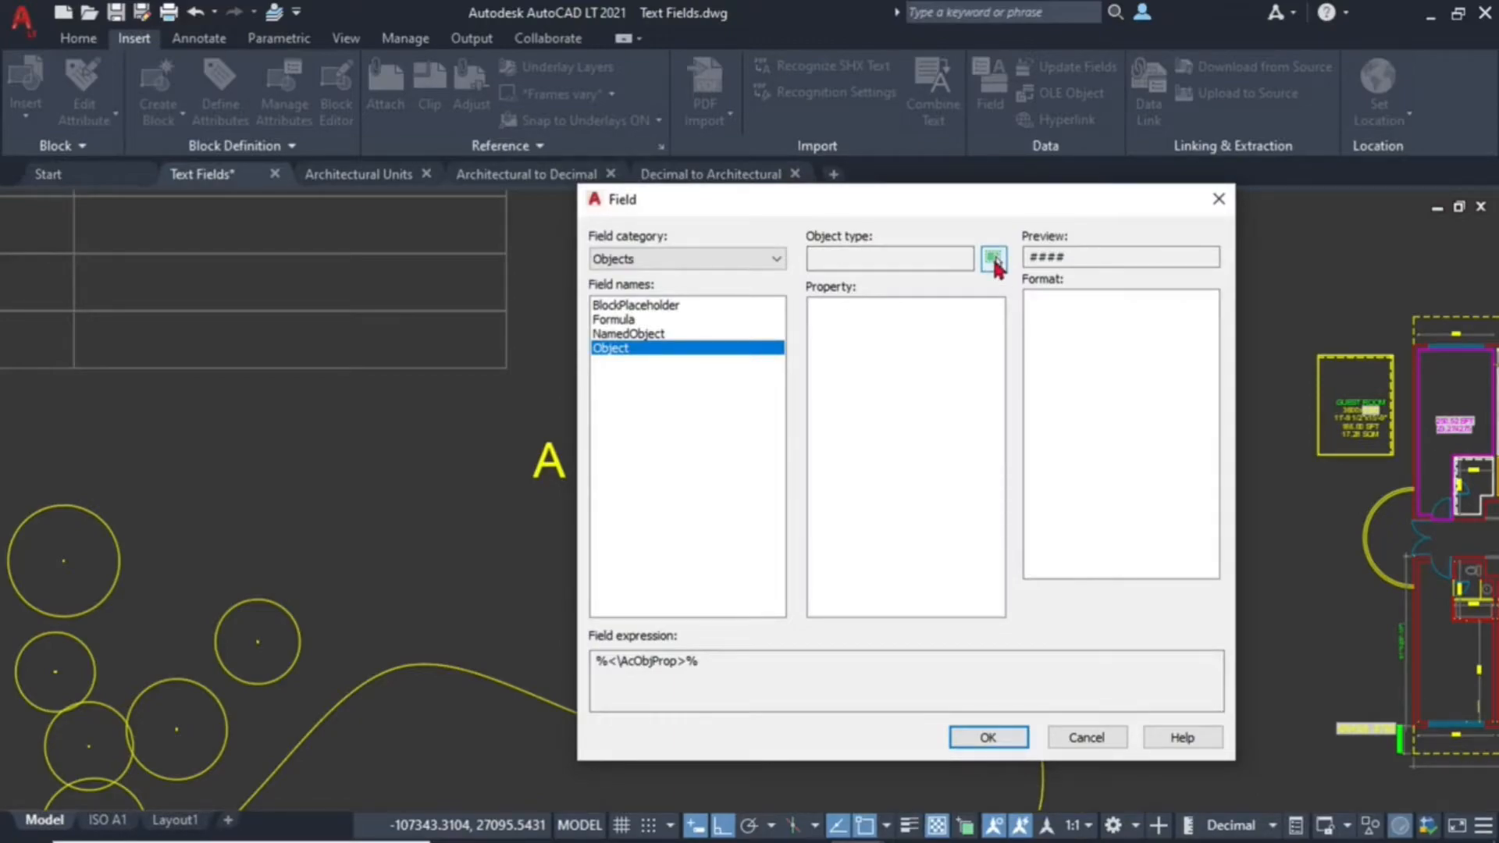
# Link the field to the rectangle's horizontal dotted line, using its Length property in Decimal format
pyautogui.click(994, 258)
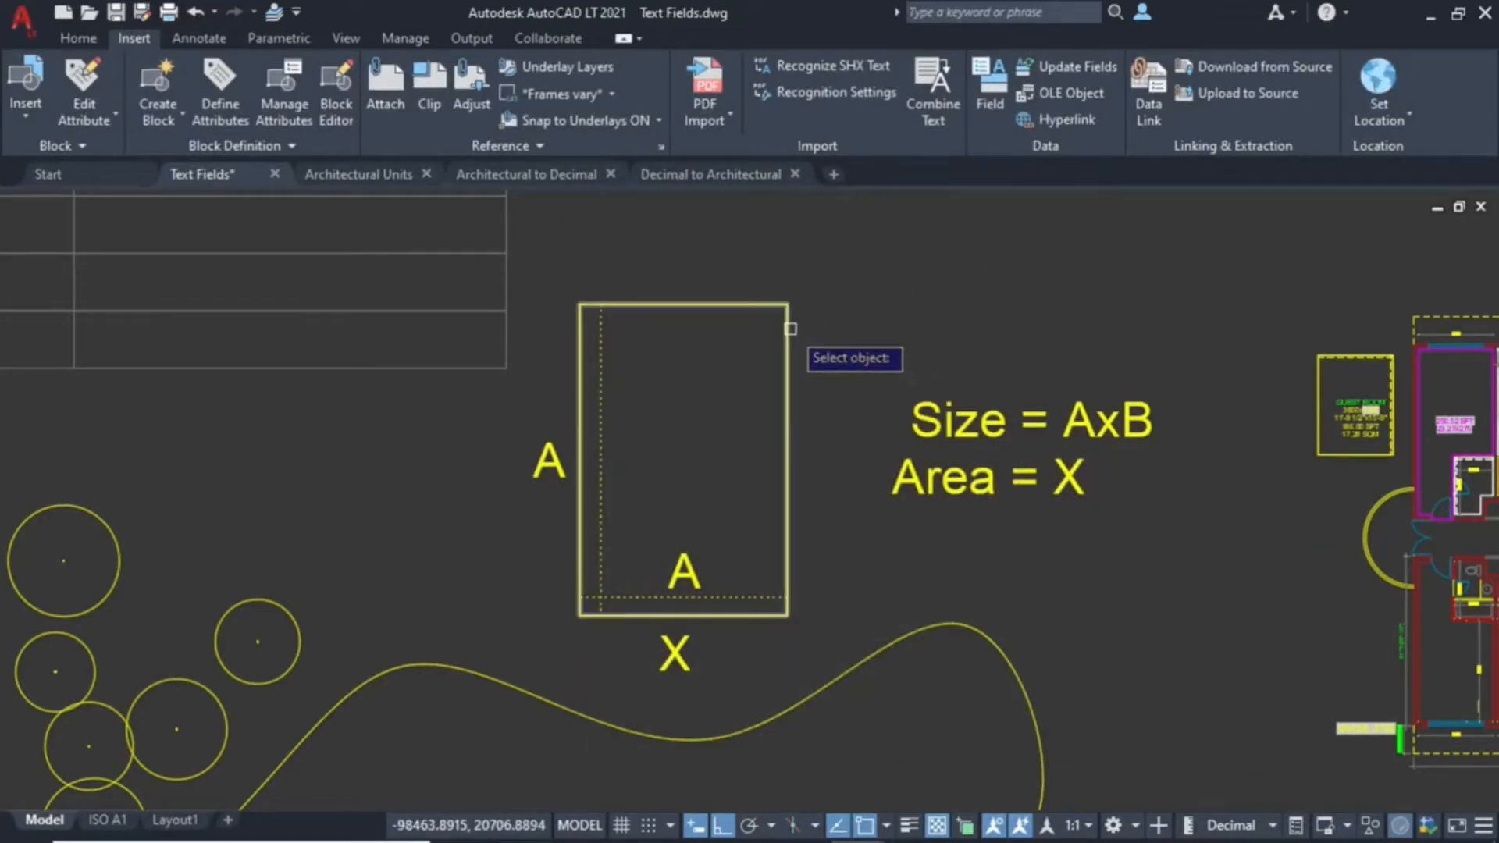
pyautogui.click(740, 596)
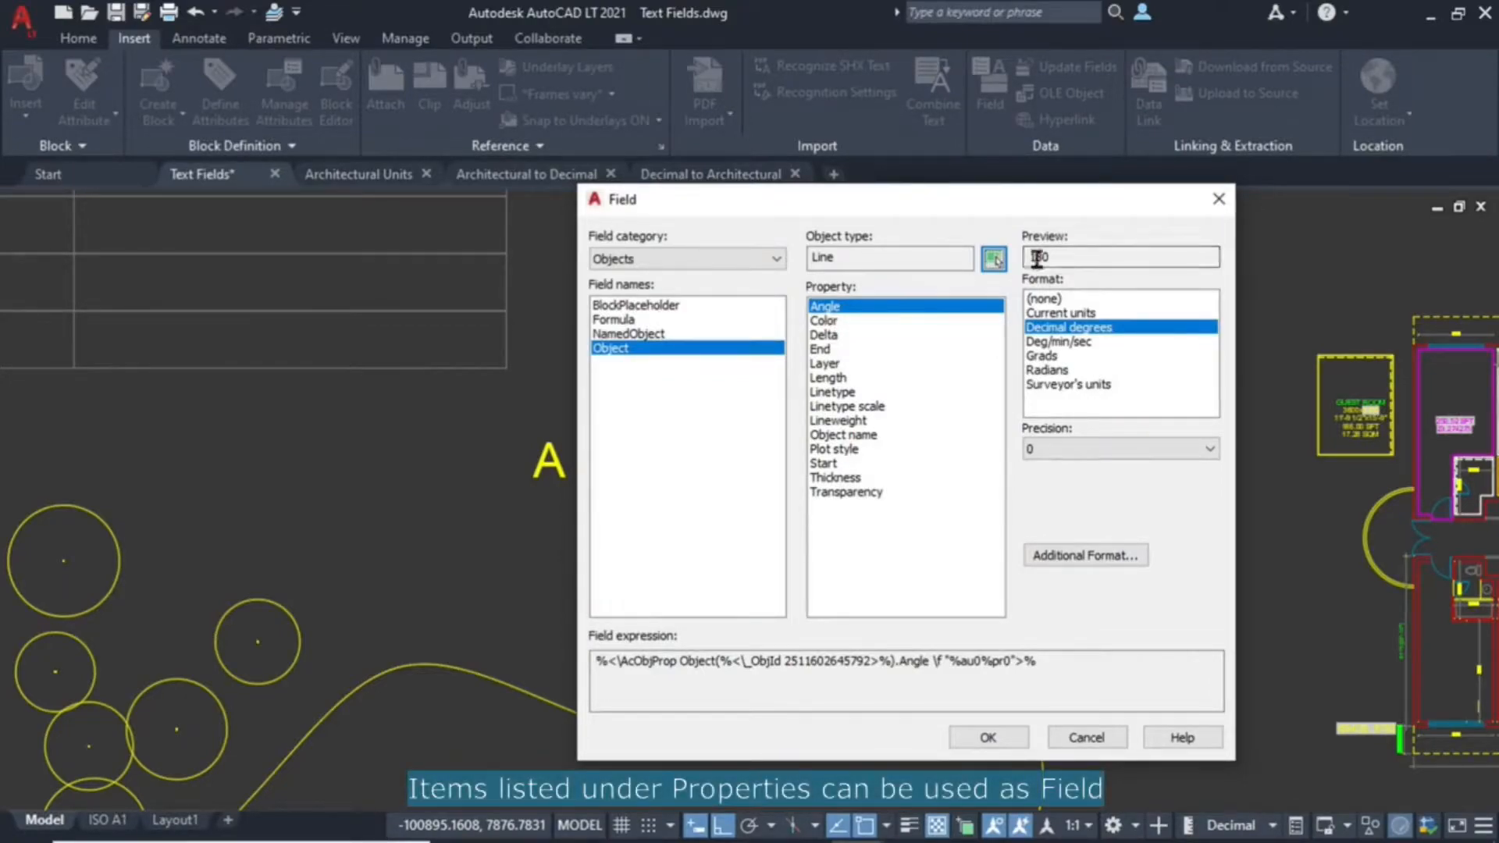
pyautogui.click(822, 320)
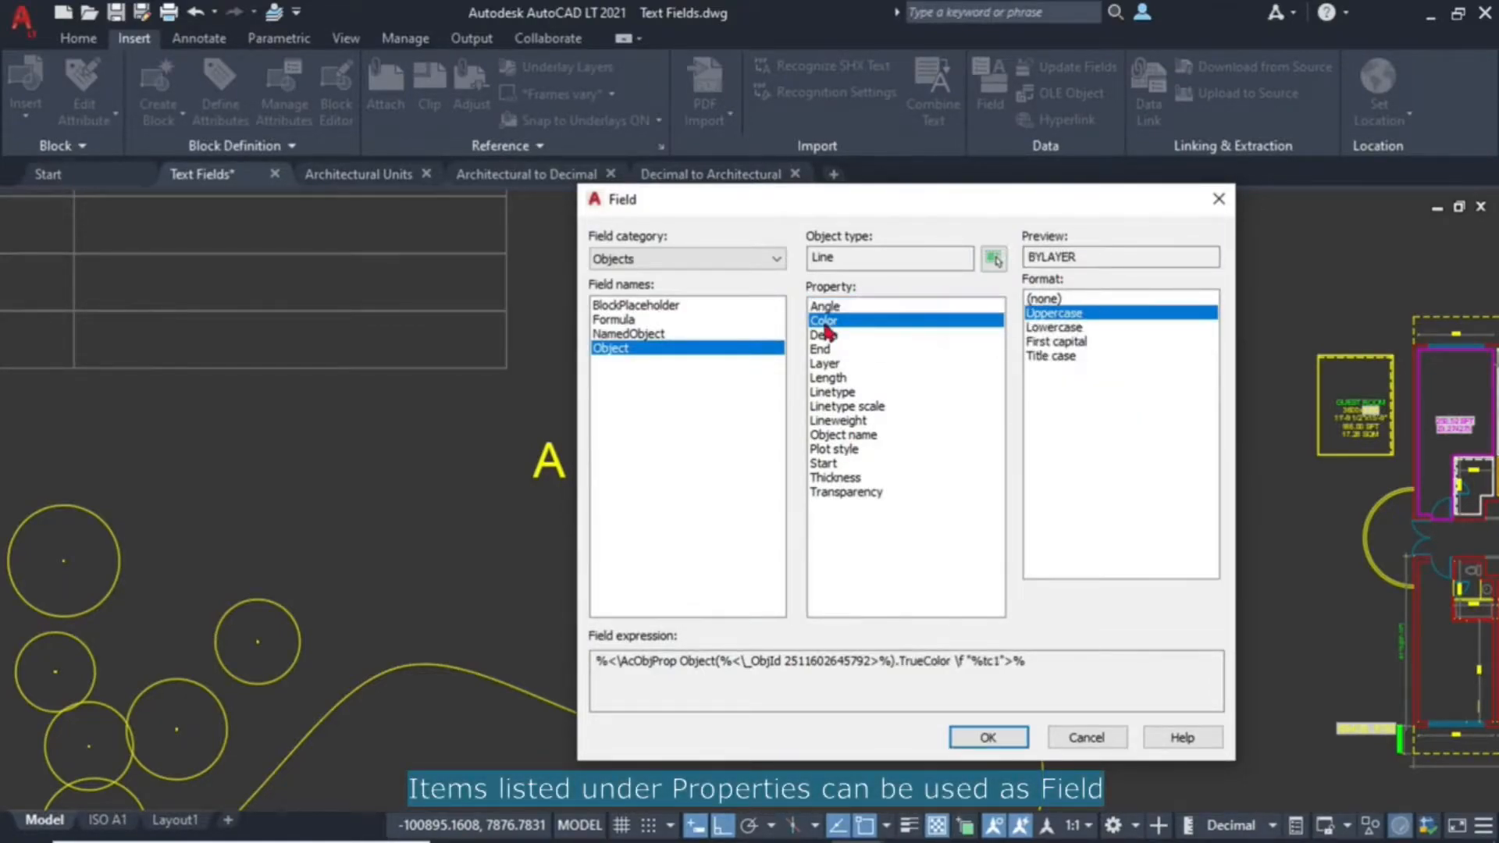
pyautogui.click(827, 378)
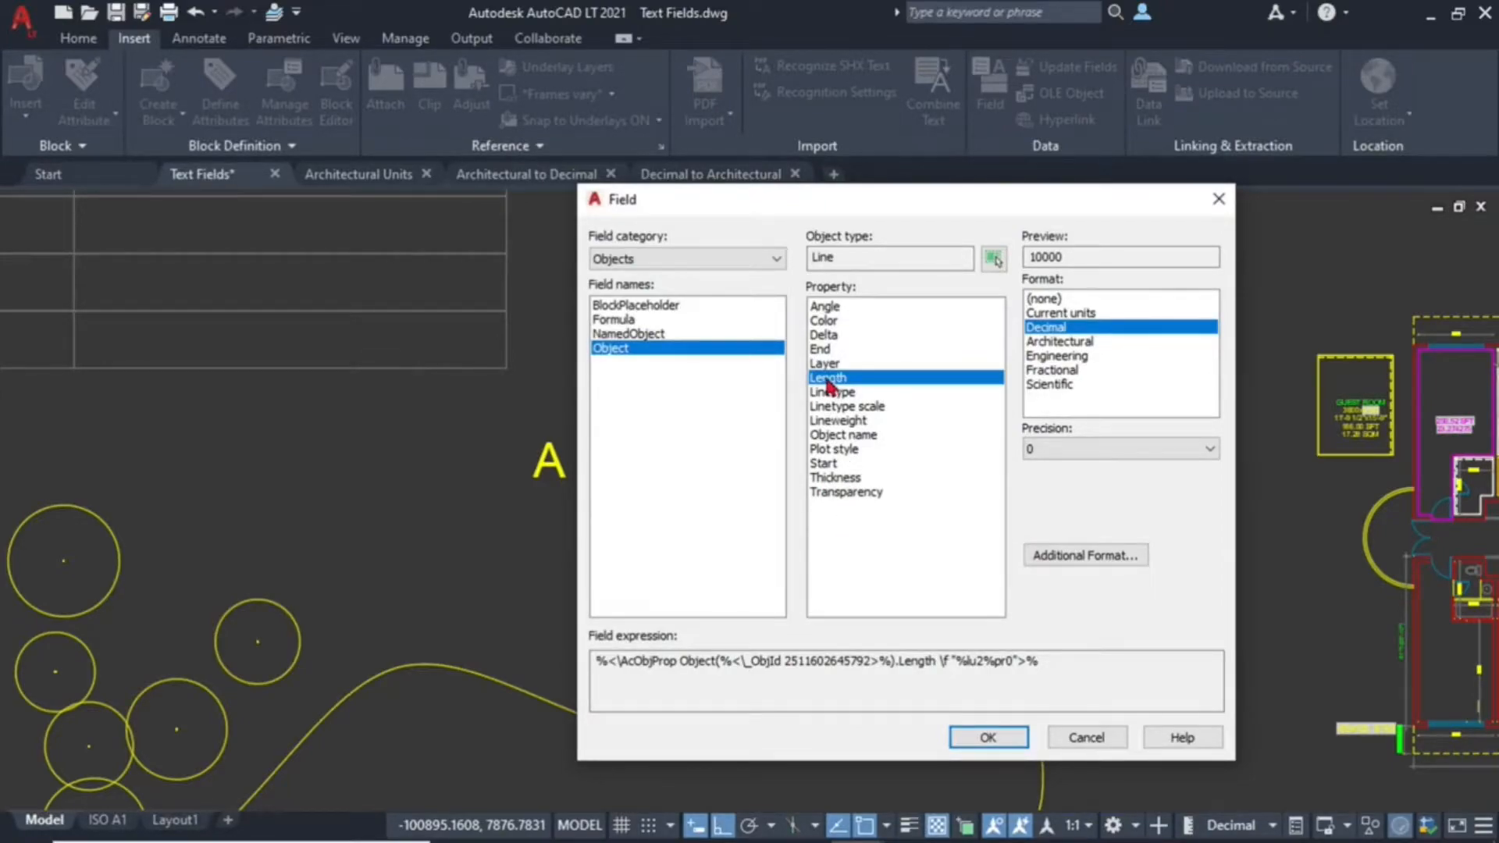
pyautogui.click(1047, 313)
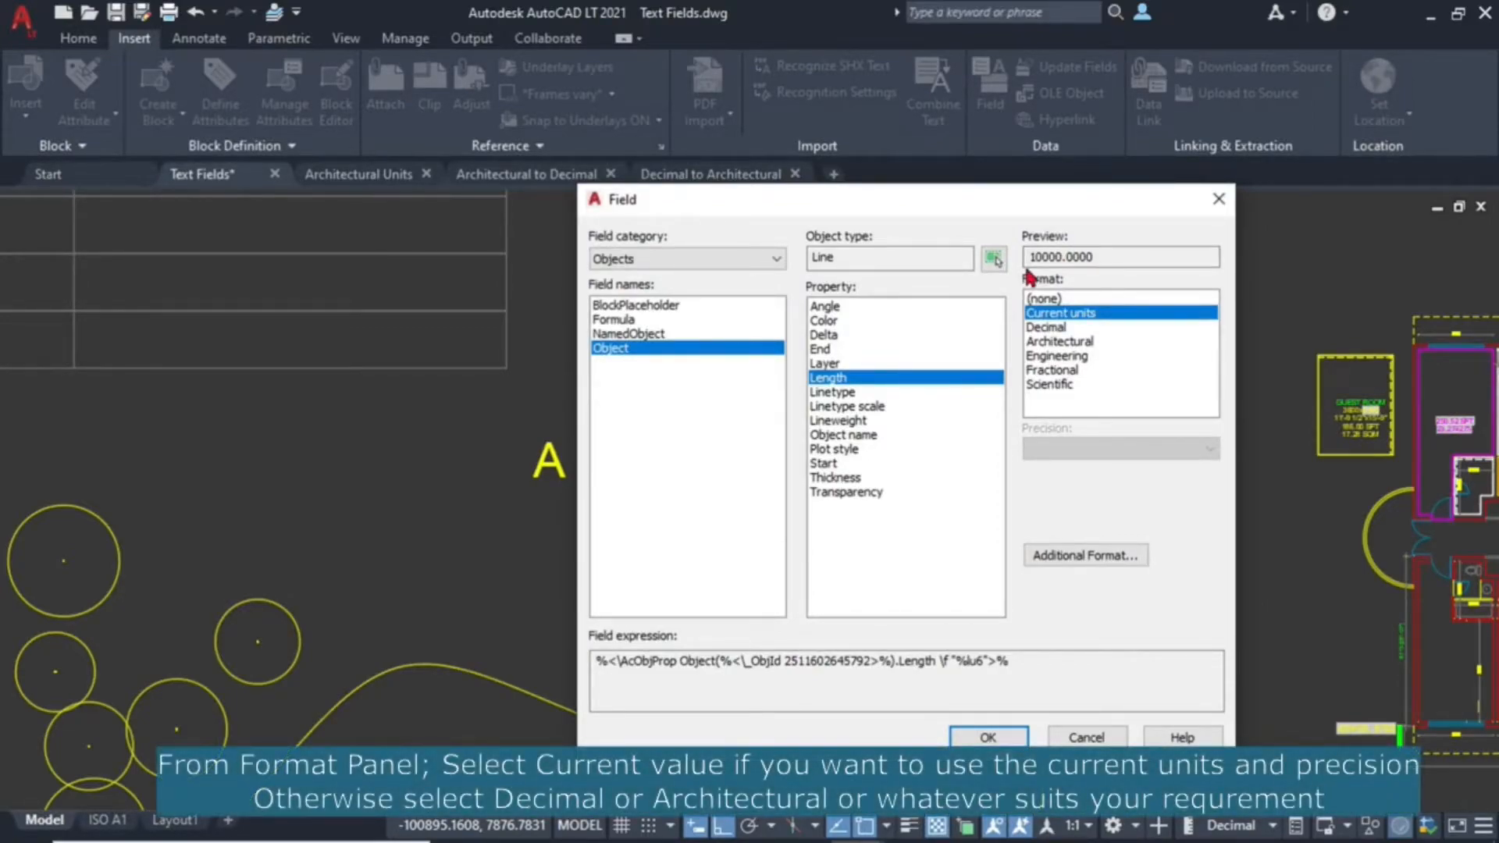
pyautogui.click(1046, 327)
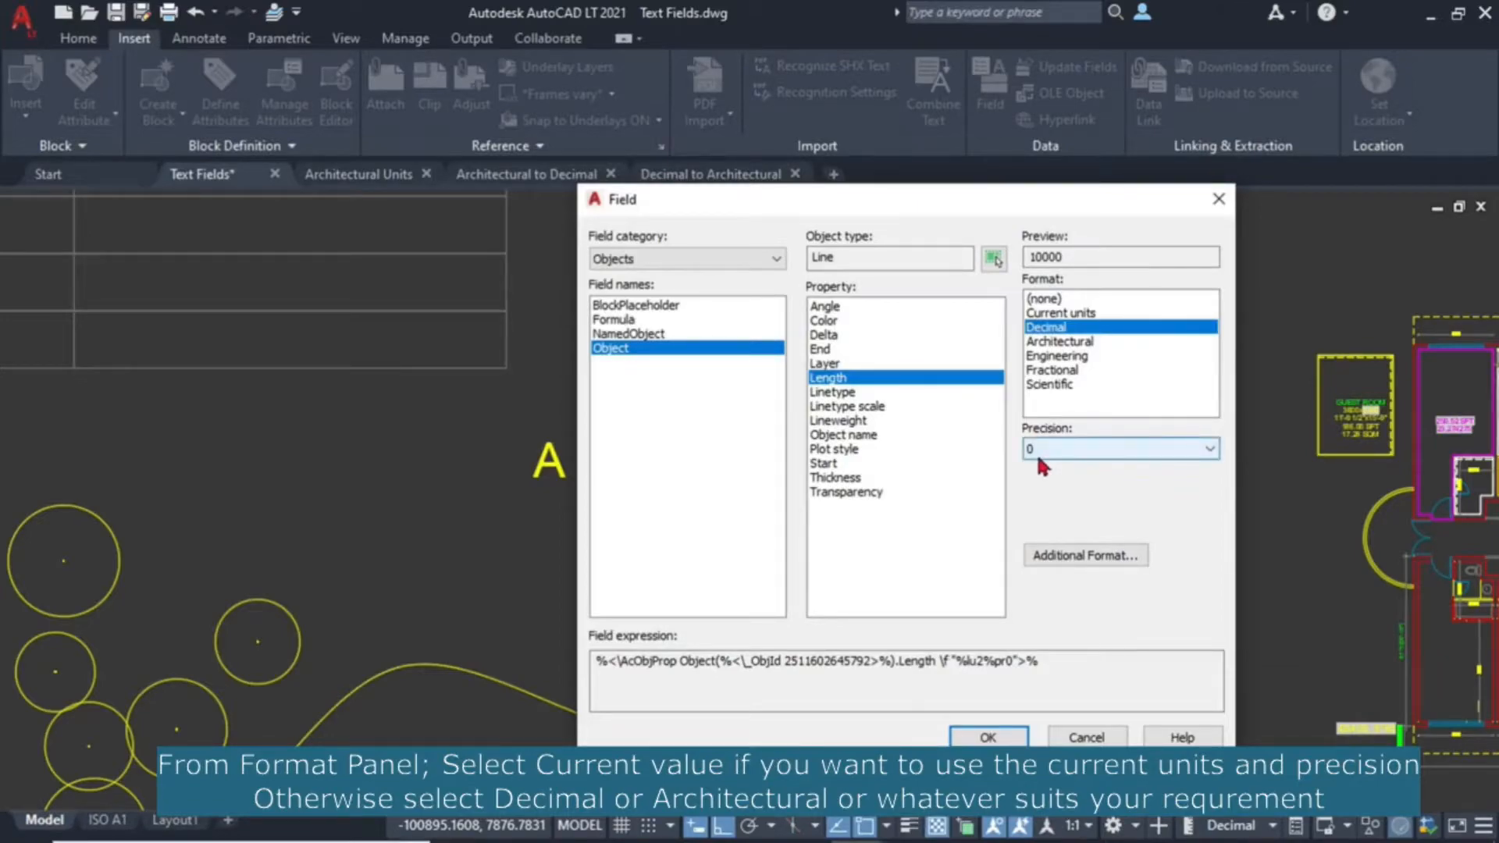
# Review the field's additional format options, from conversion factor to number separators, and accept them unchanged
pyautogui.click(1055, 555)
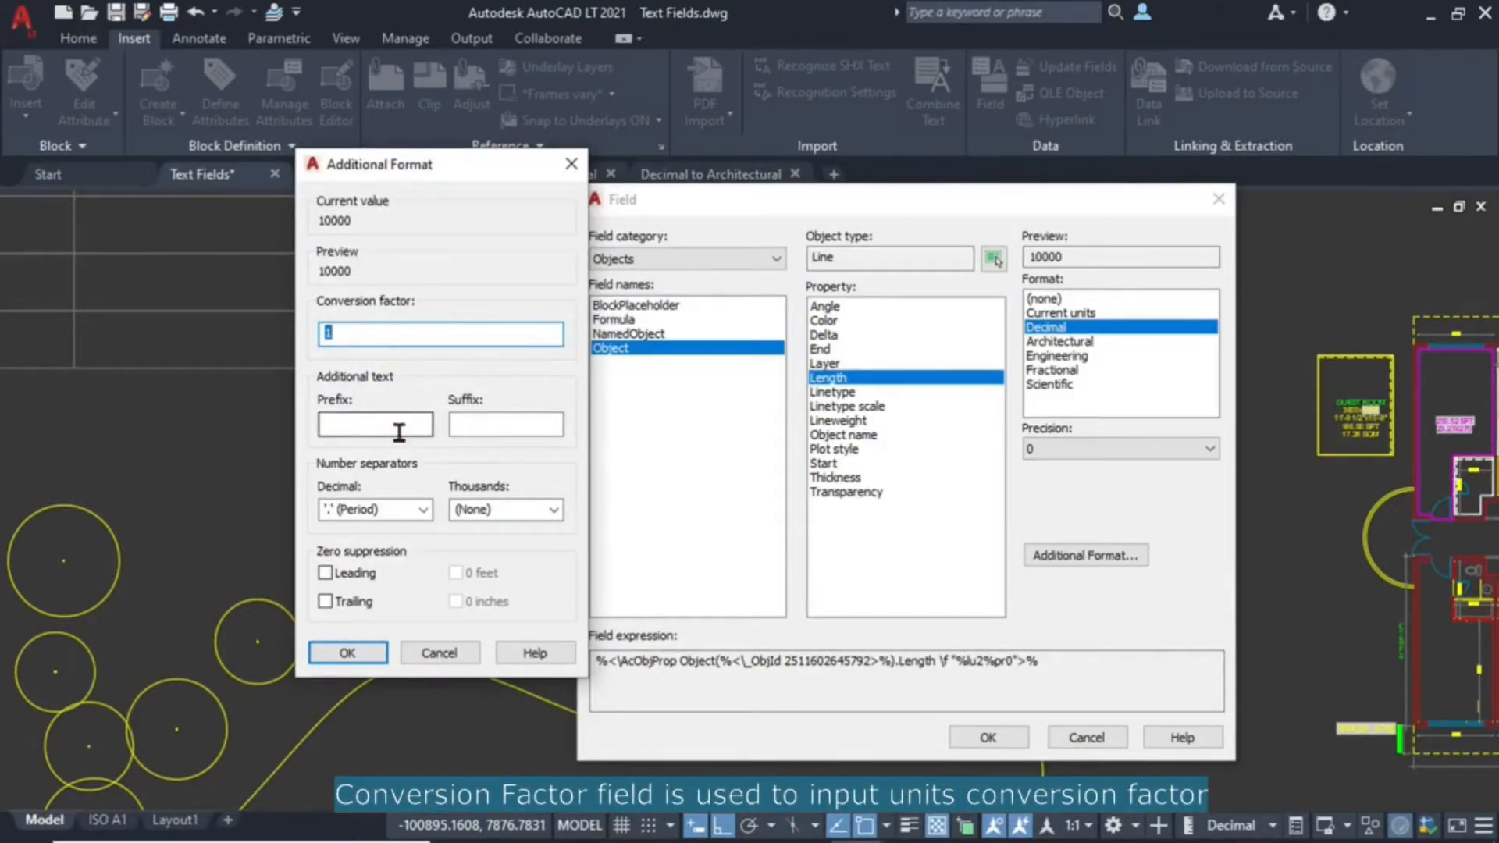
pyautogui.press('Tab')
pyautogui.press('Tab')
pyautogui.press('Tab')
pyautogui.press('Tab')
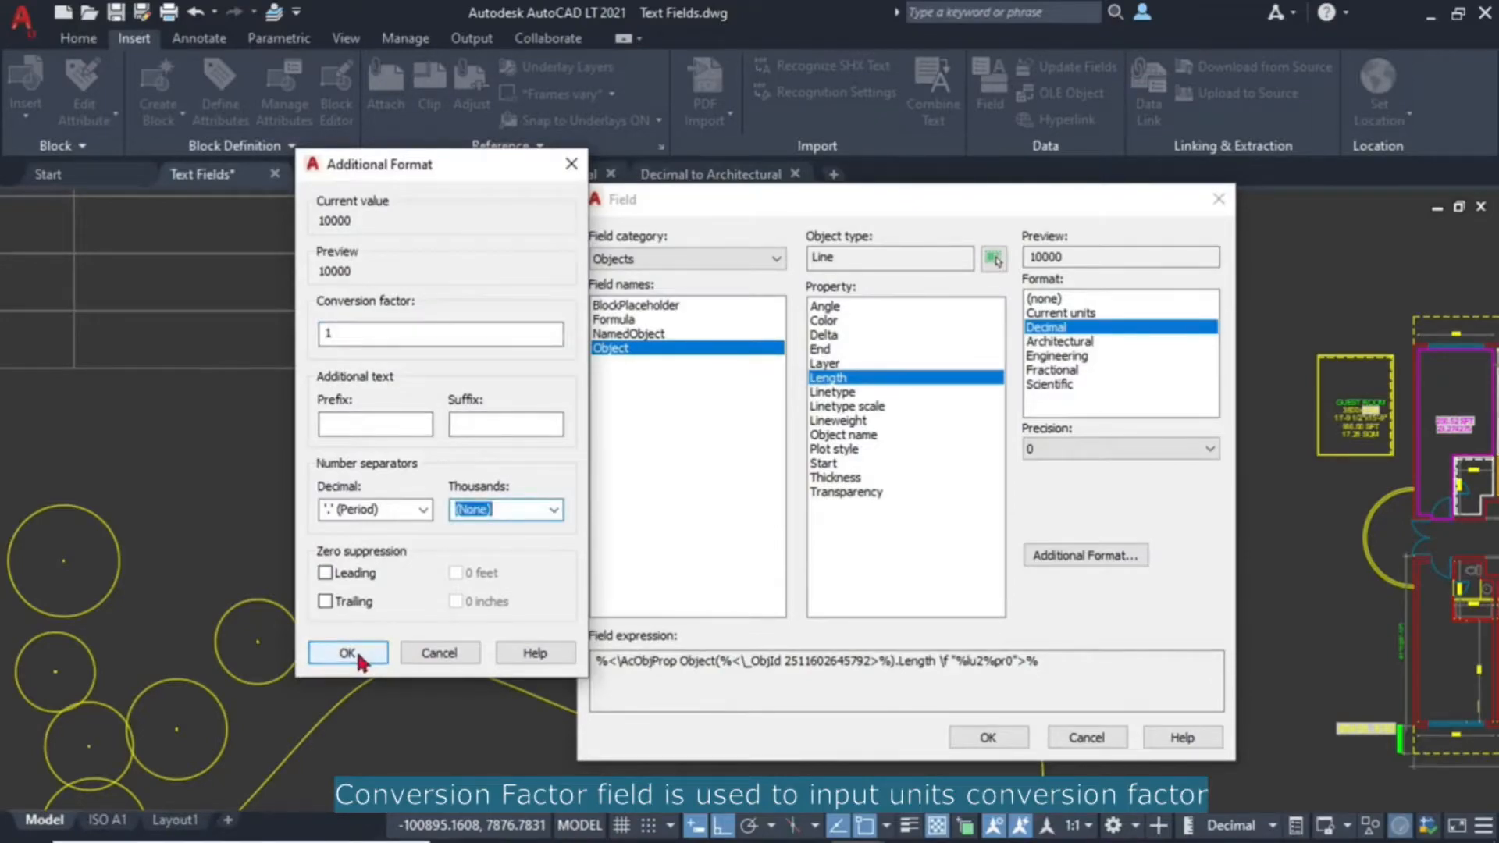
pyautogui.click(357, 651)
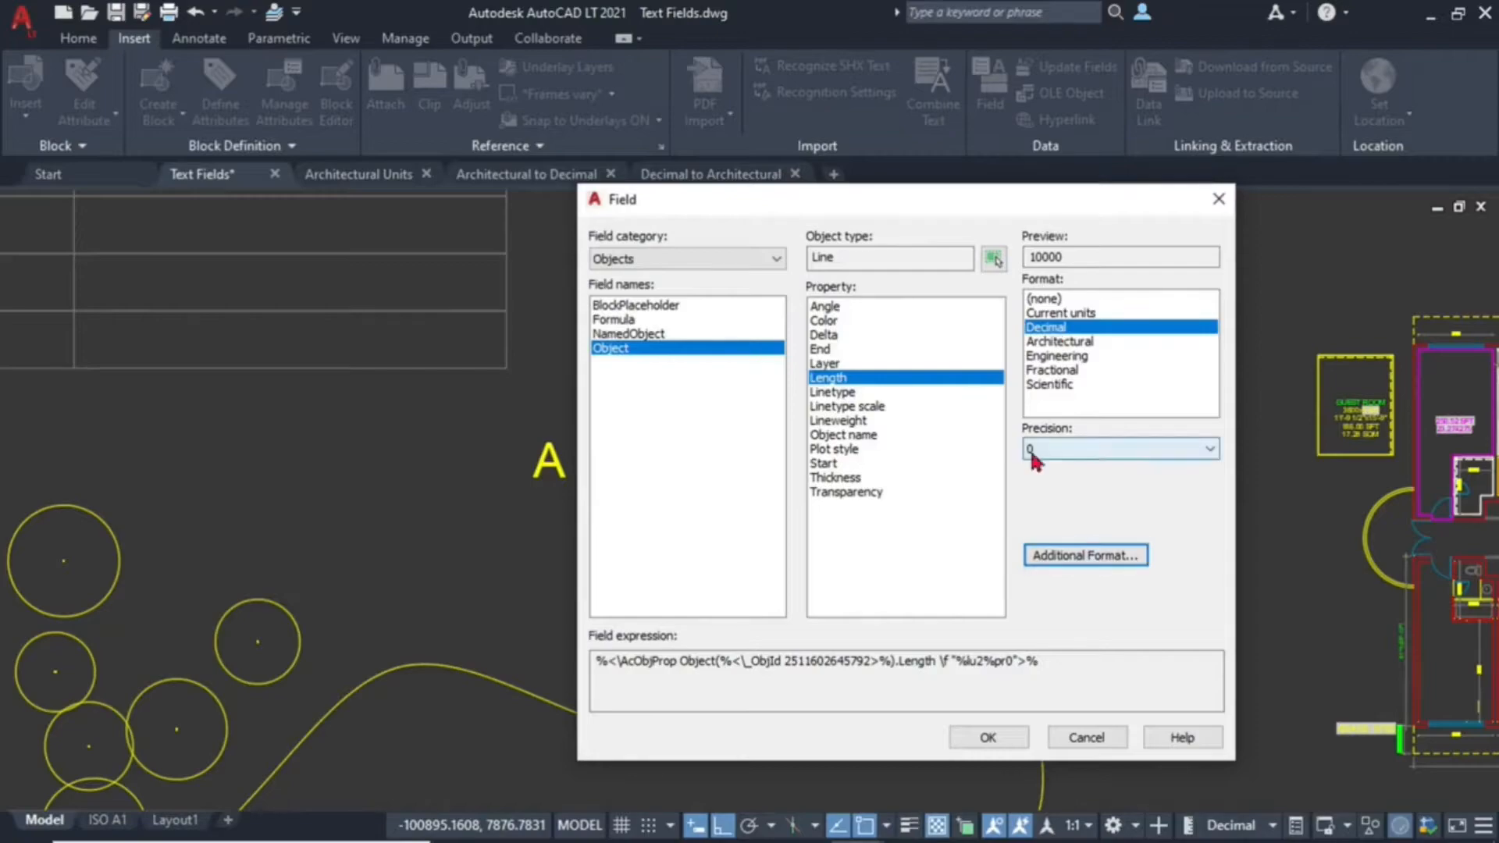
# Place the horizontal line's length field inside the yellow rectangle, just above the lower A label
pyautogui.click(988, 738)
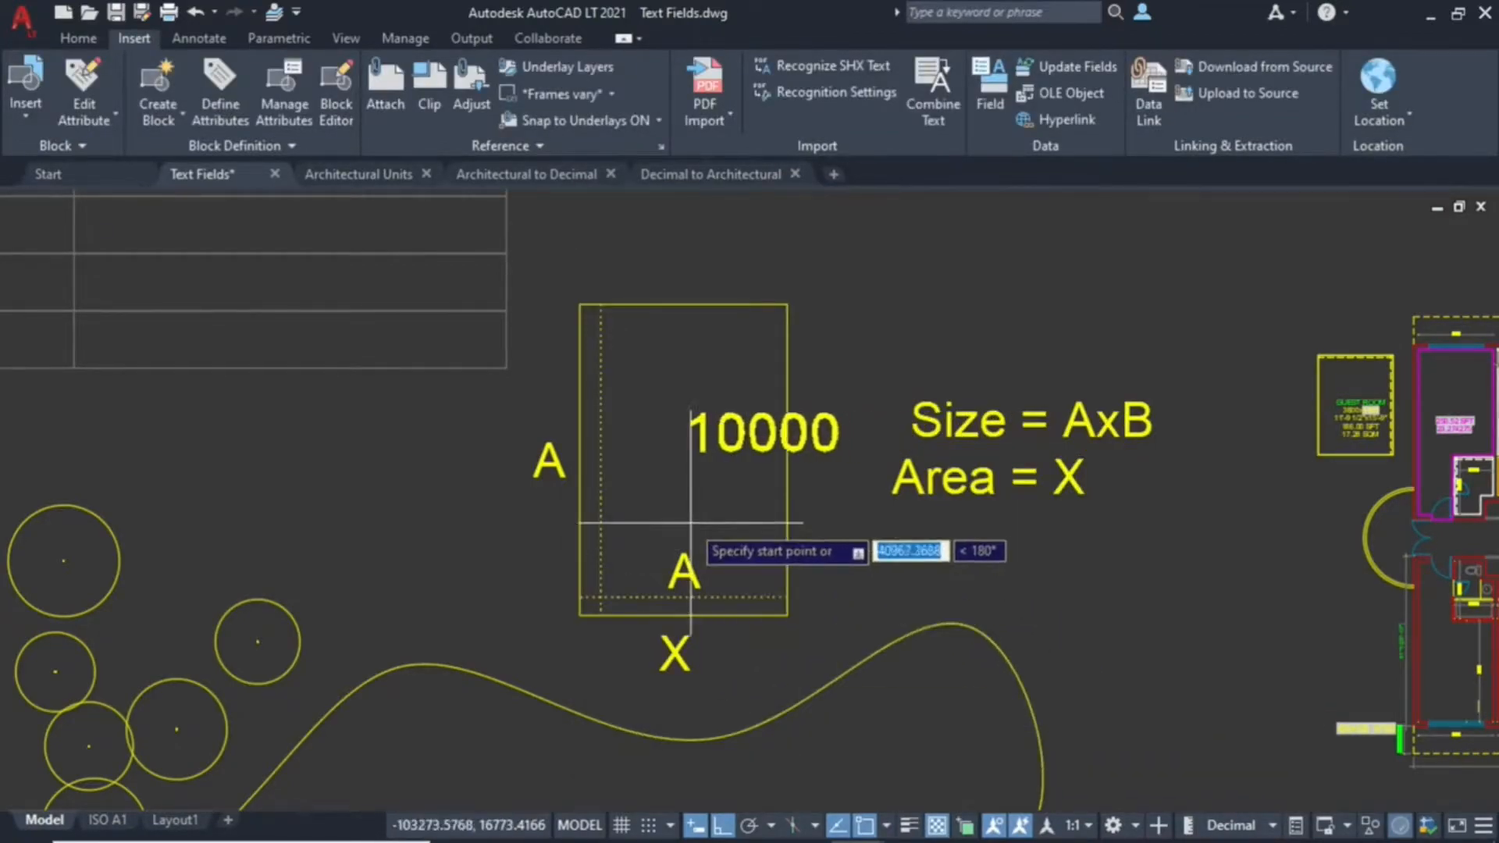
pyautogui.moveTo(686, 482); pyautogui.dragTo(759, 453, button='middle')
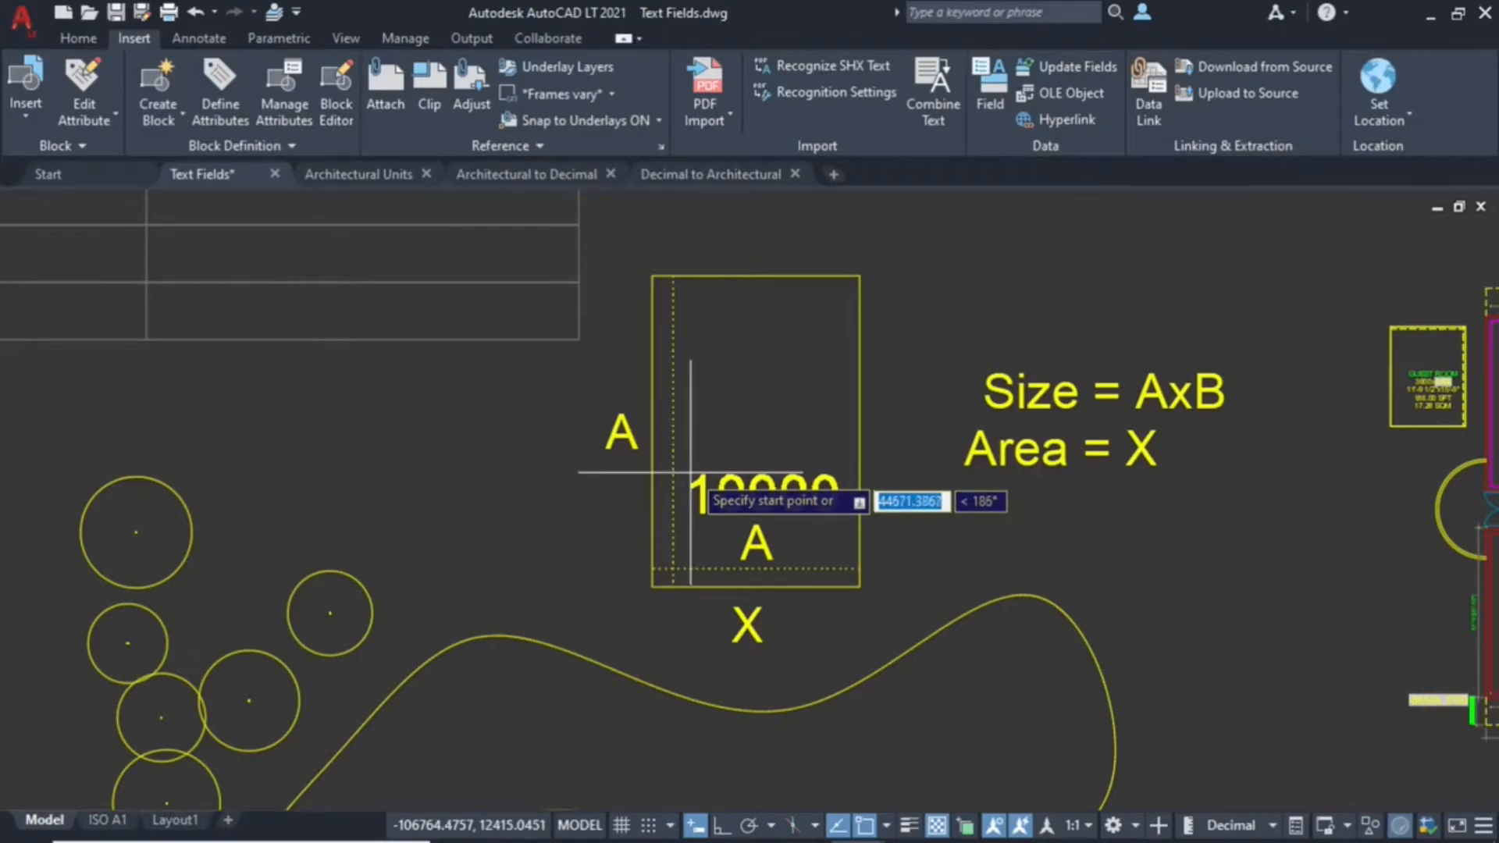
pyautogui.click(691, 472)
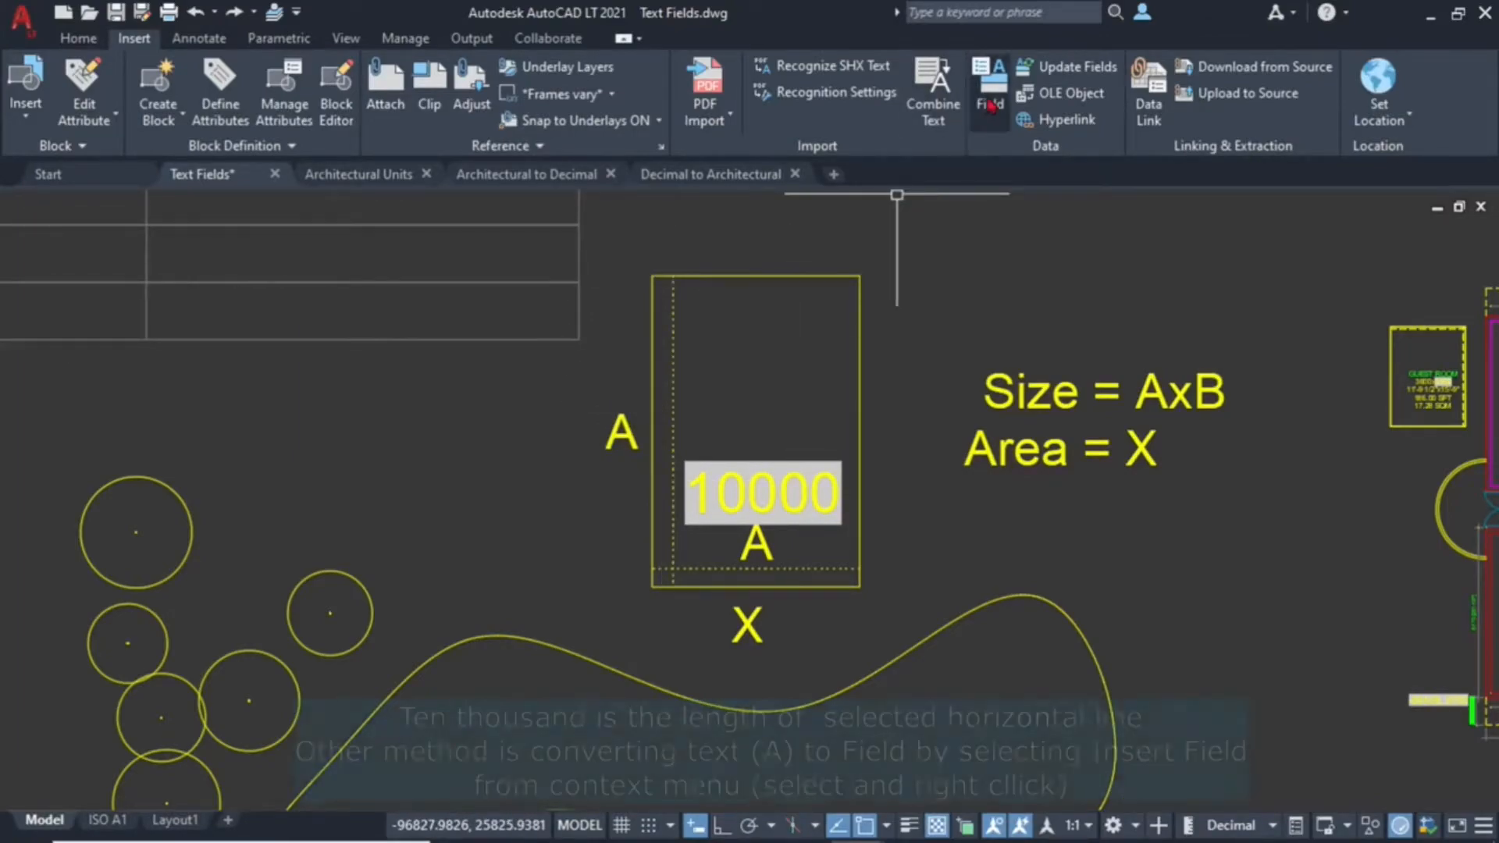
# Open the A label beside the rectangle's long side for editing and start a field in place of its text
pyautogui.click(628, 434)
pyautogui.doubleClick(625, 434)
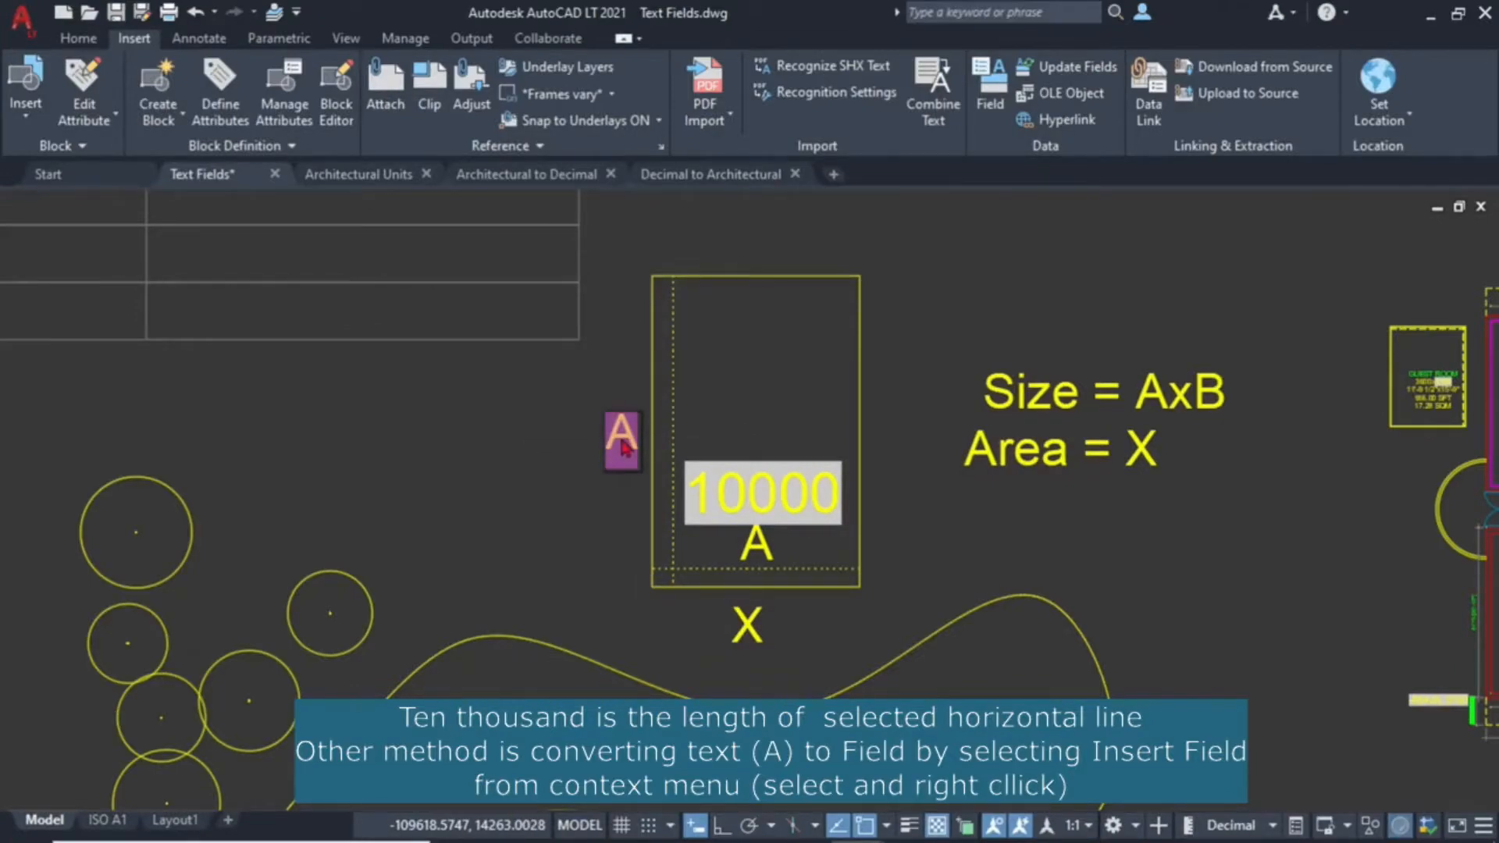
pyautogui.rightClick(624, 447)
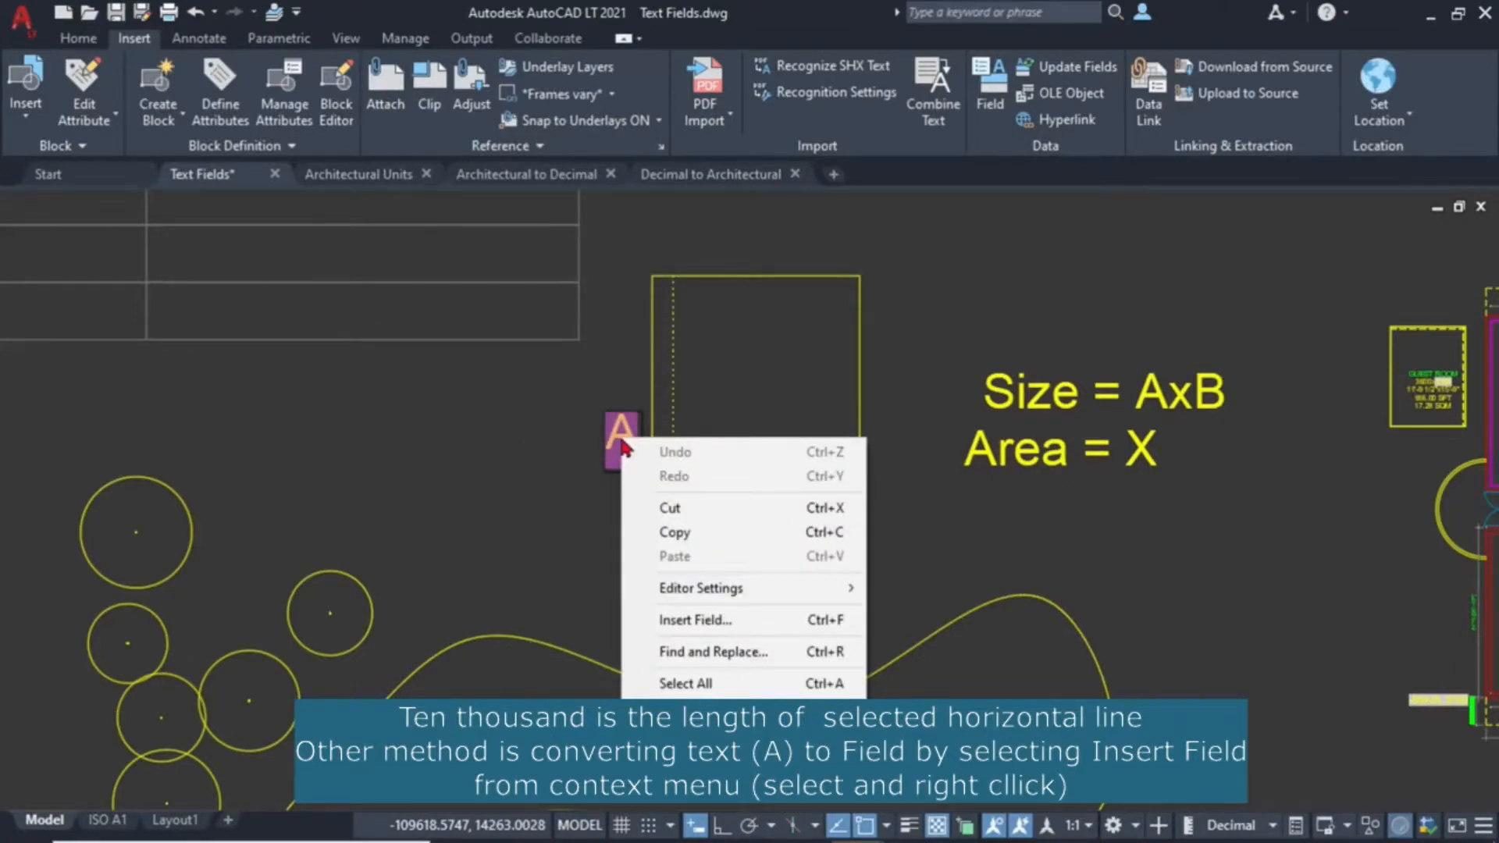
pyautogui.click(664, 622)
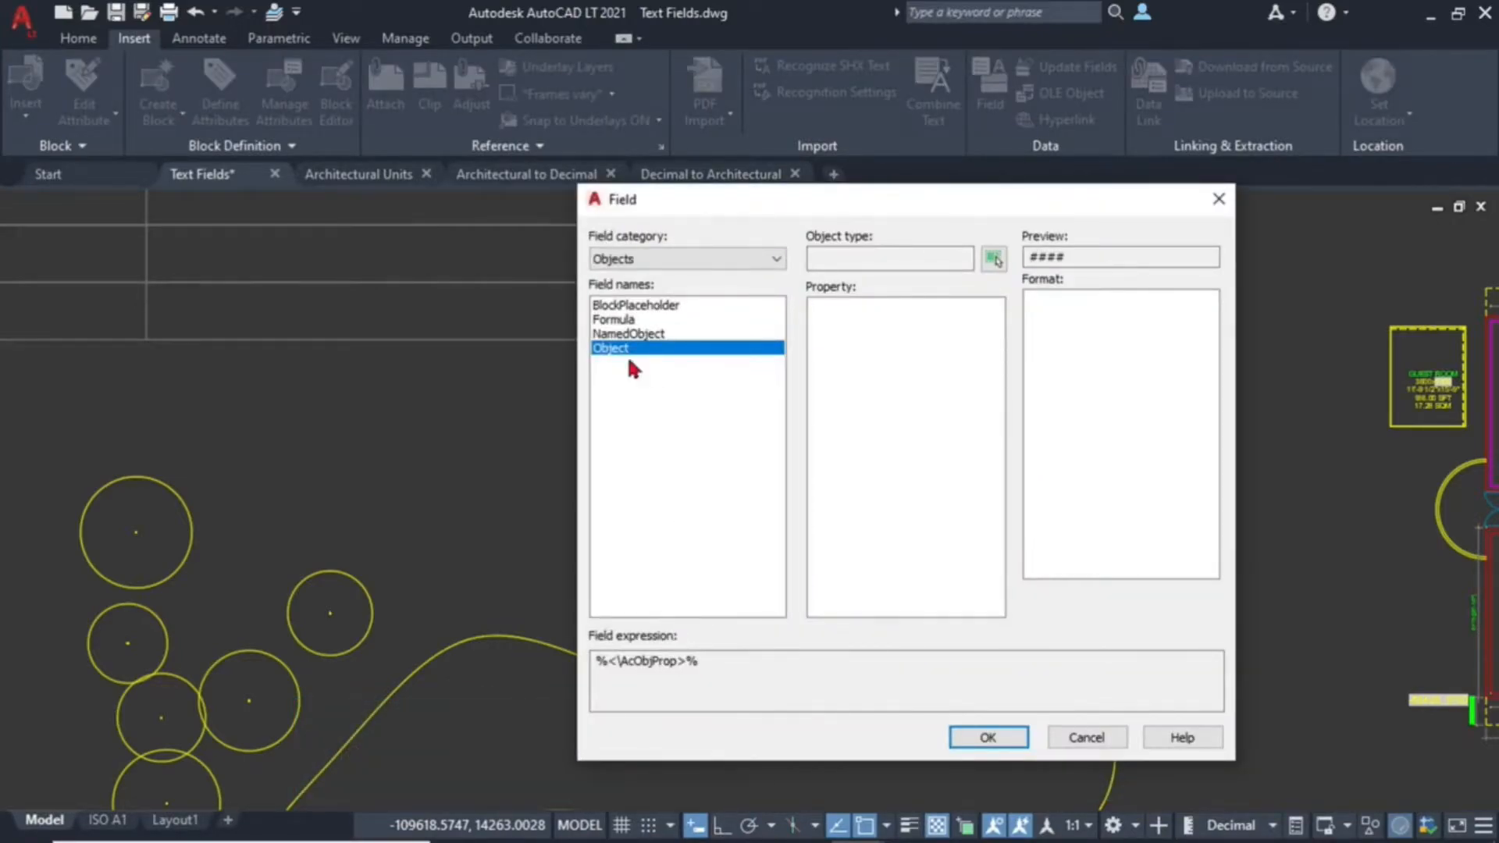
# Link the label's field to the rectangle's vertical dotted line, using its Length property in Decimal format
pyautogui.click(993, 259)
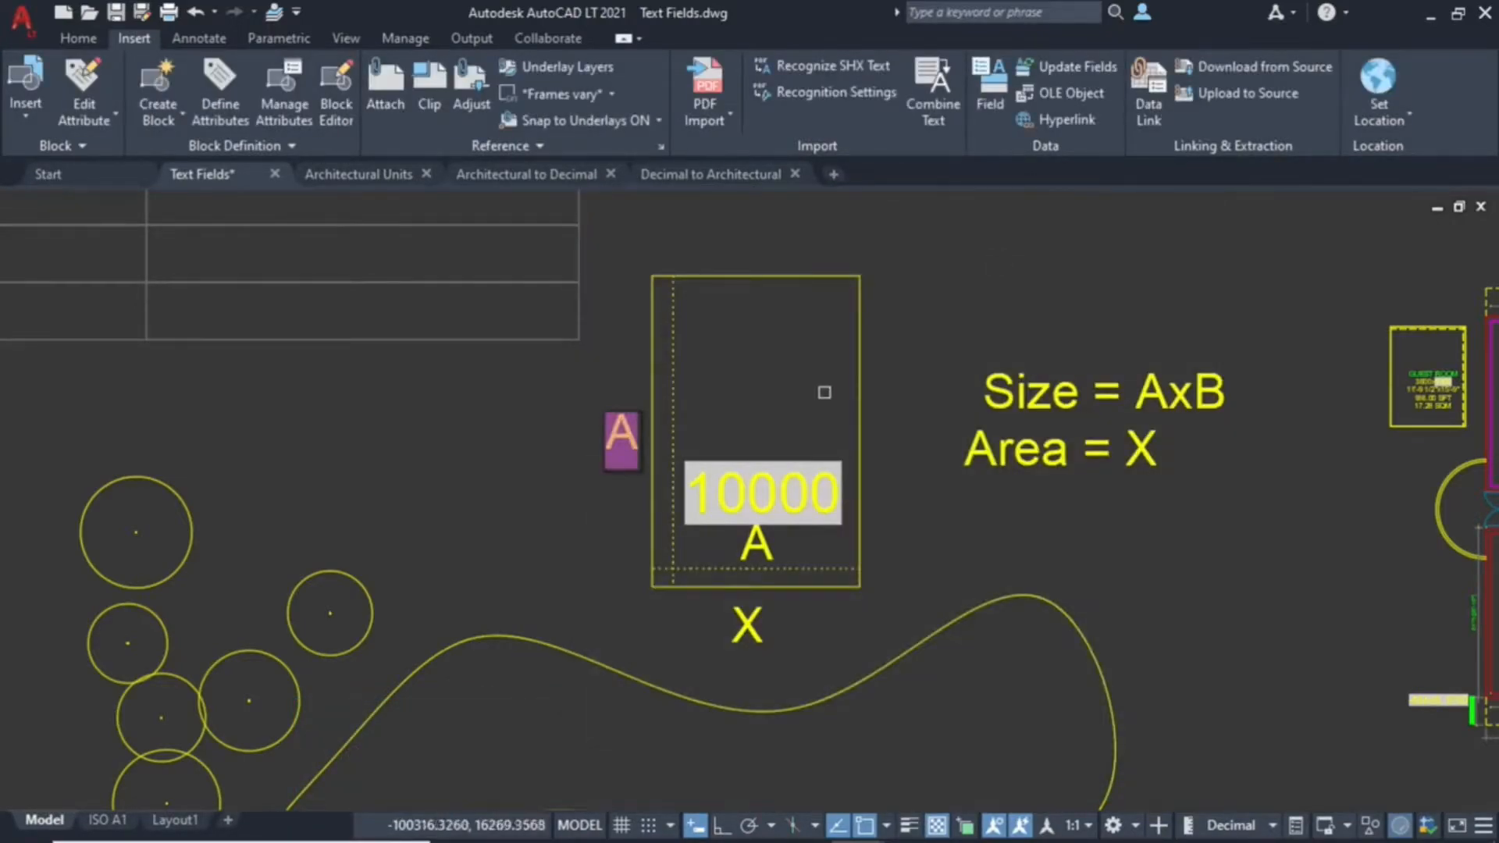
pyautogui.click(678, 391)
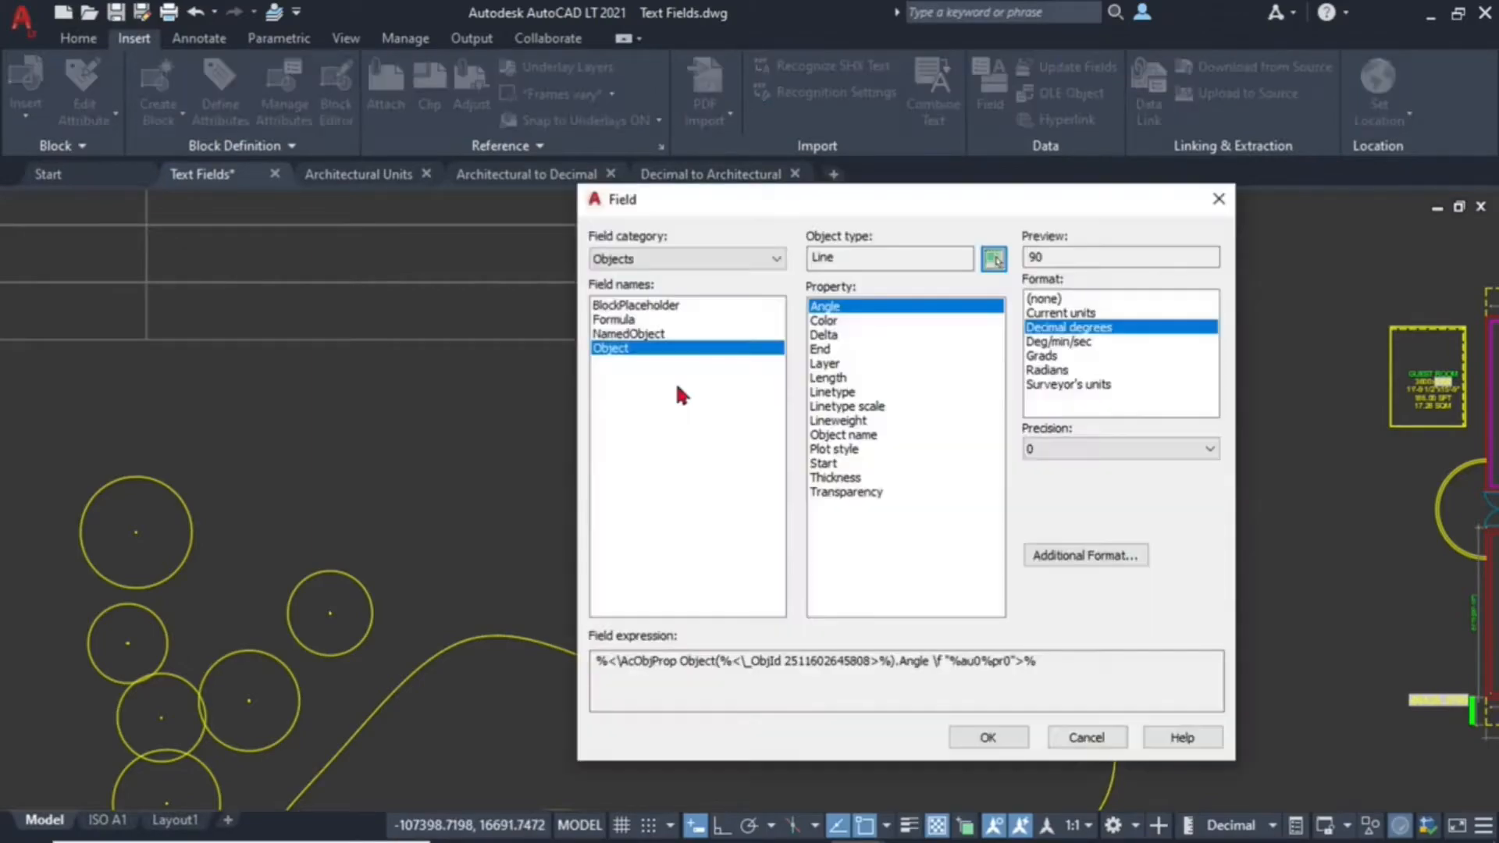
pyautogui.click(825, 379)
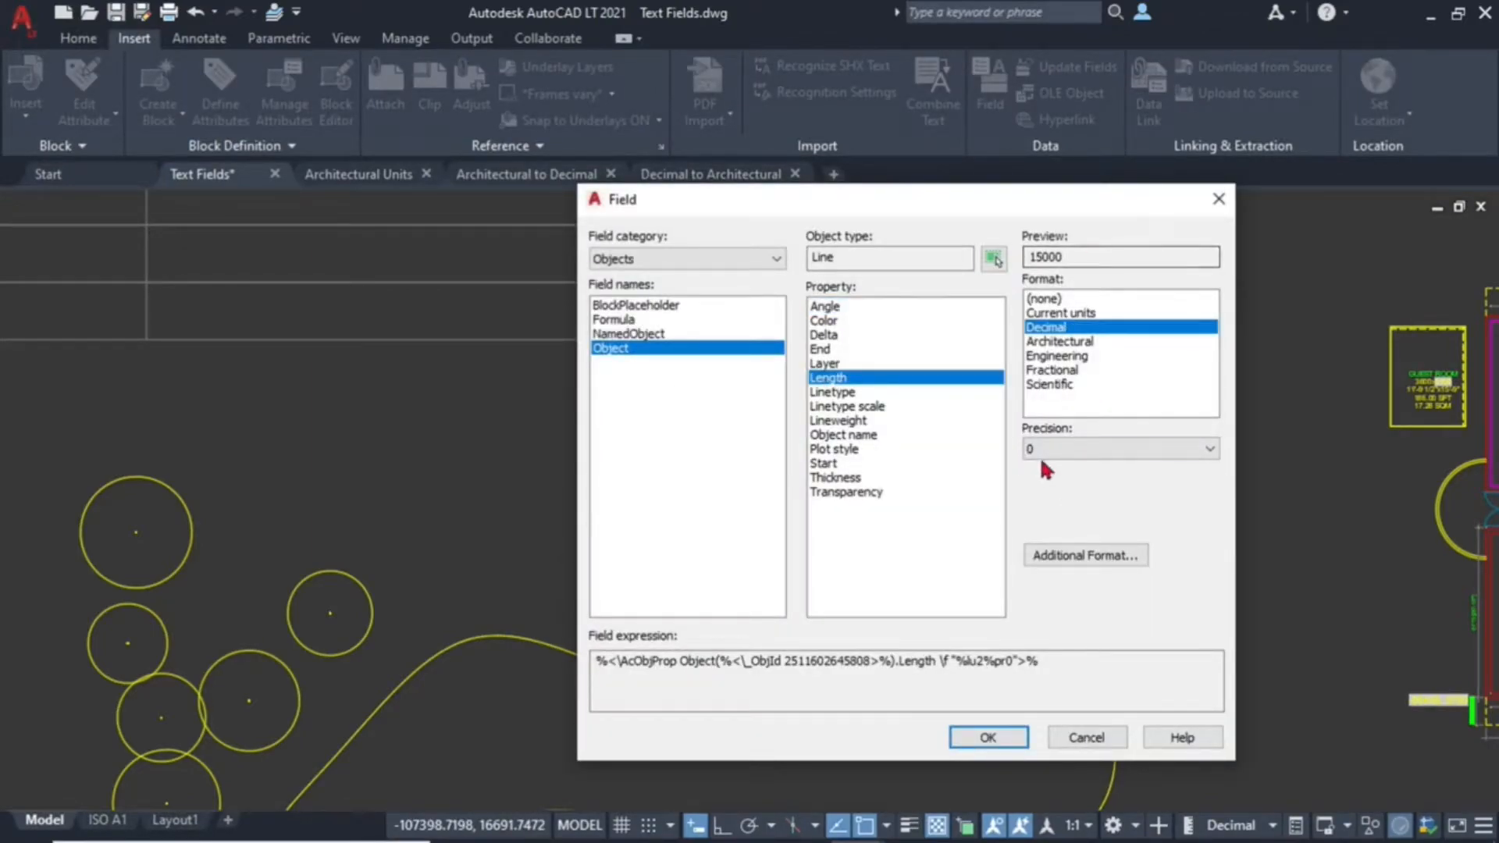
pyautogui.click(985, 738)
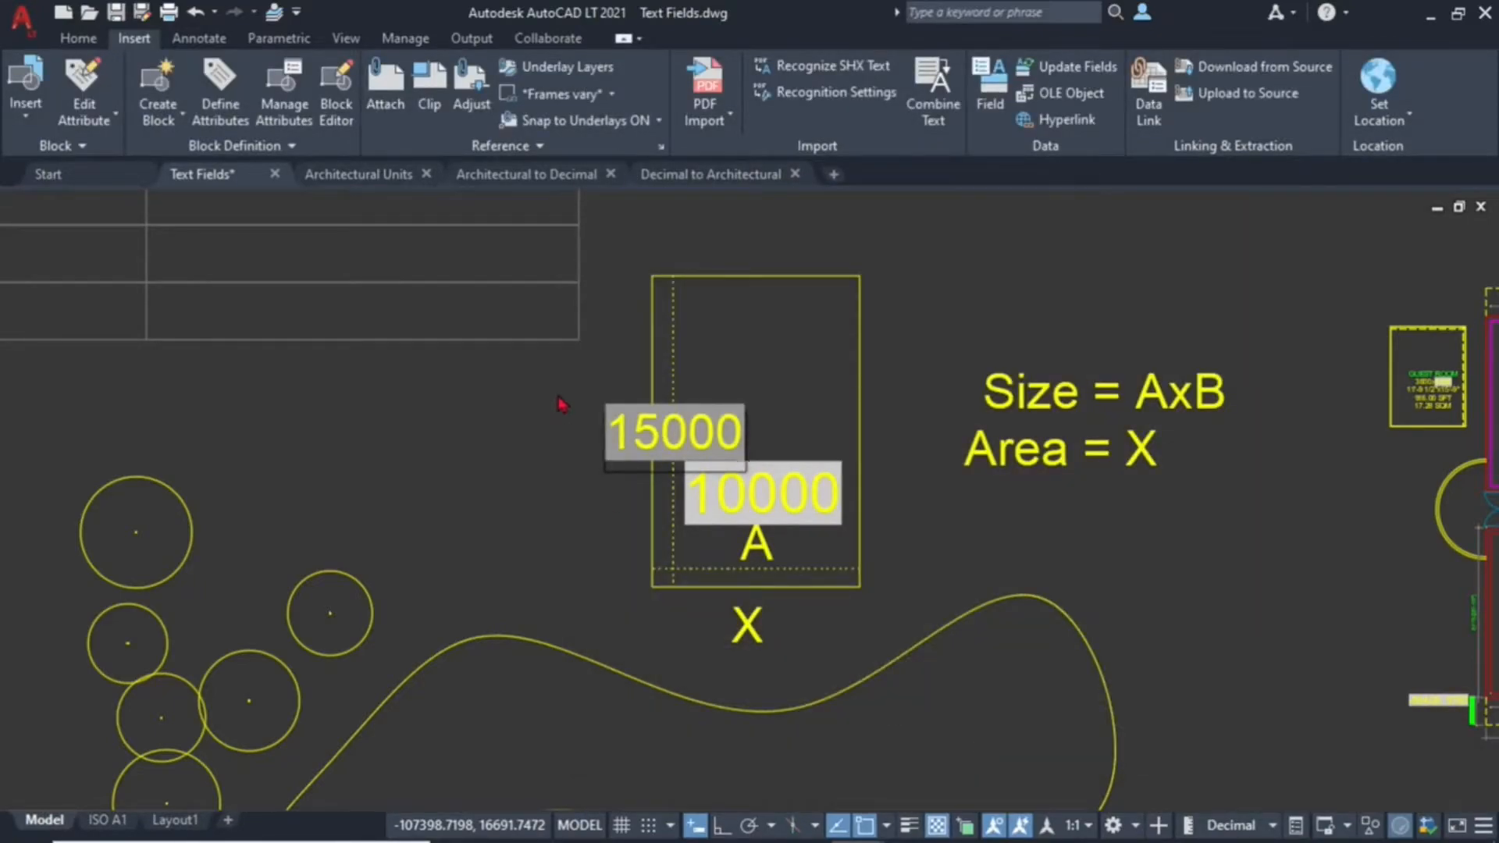
pyautogui.click(757, 379)
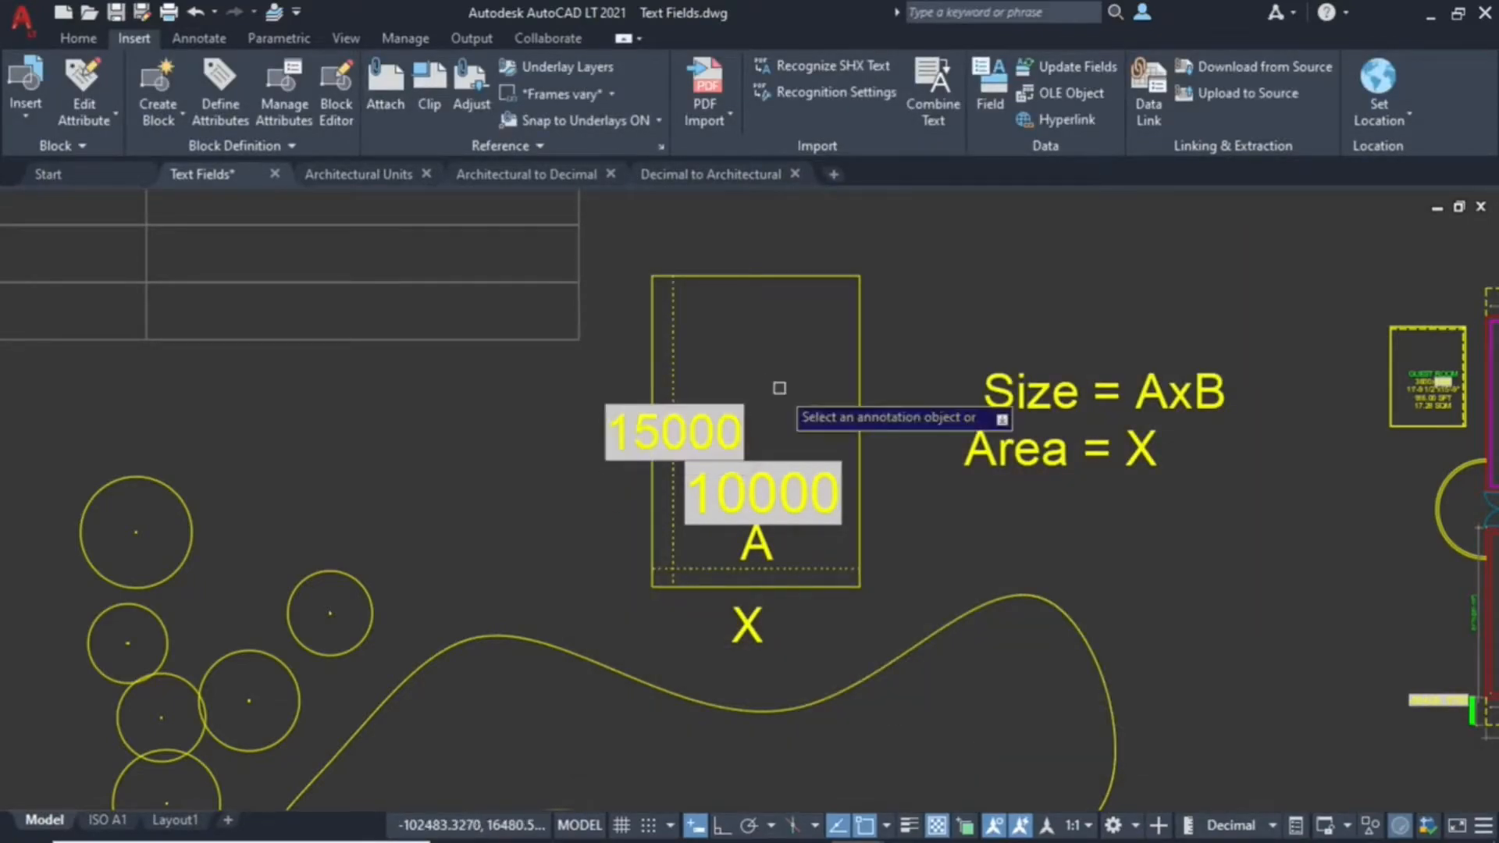
pyautogui.press('Escape')
# Move the vertical line's length field about 5760 units to the left, clear of the yellow rectangle
pyautogui.click(734, 421)
pyautogui.press('m')
pyautogui.press('space')
pyautogui.click(722, 428)
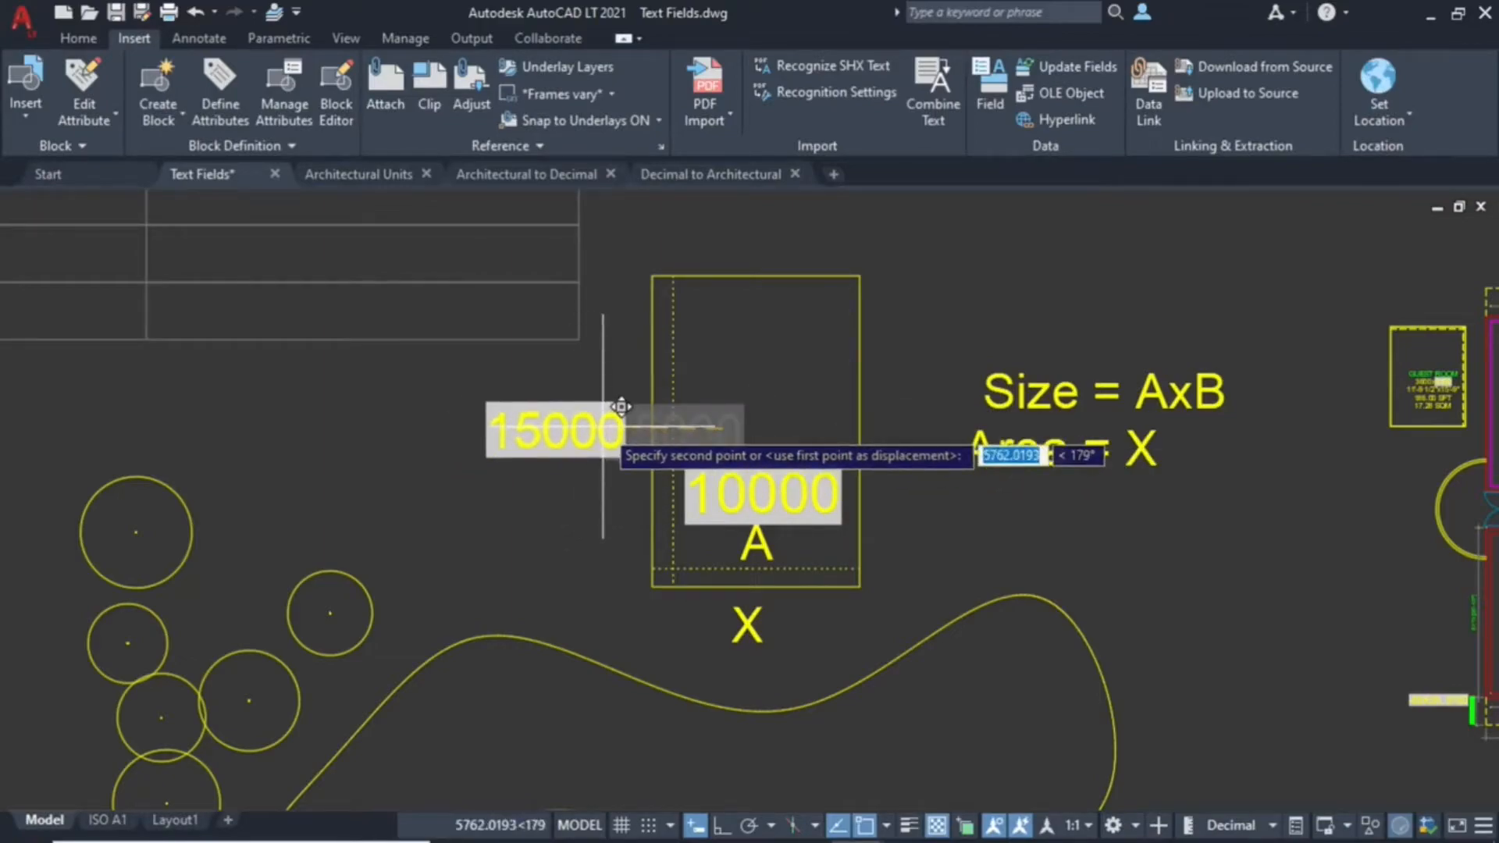
pyautogui.click(602, 426)
# Copy the vertical line's length field into the first cell of the empty table's bottom row
pyautogui.moveTo(640, 464)
pyautogui.mouseDown(button='middle')
pyautogui.moveTo(936, 569)
pyautogui.moveTo(981, 592)
pyautogui.moveTo(973, 607)
pyautogui.mouseUp(button='middle')
pyautogui.press('space')
pyautogui.click(968, 591)
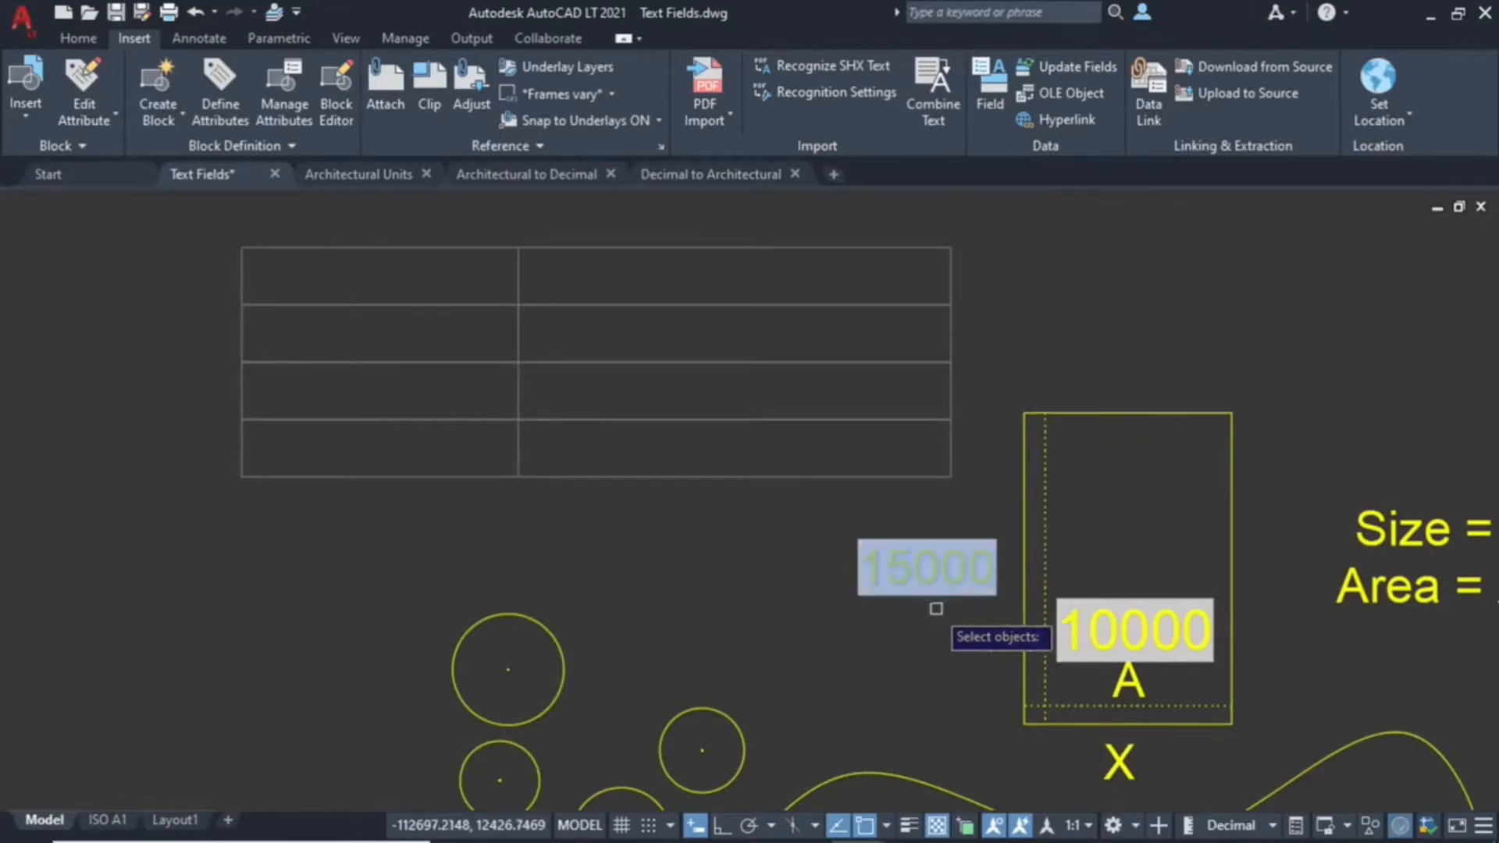
pyautogui.press('space')
pyautogui.click(946, 562)
pyautogui.scroll(3, 410, 457)
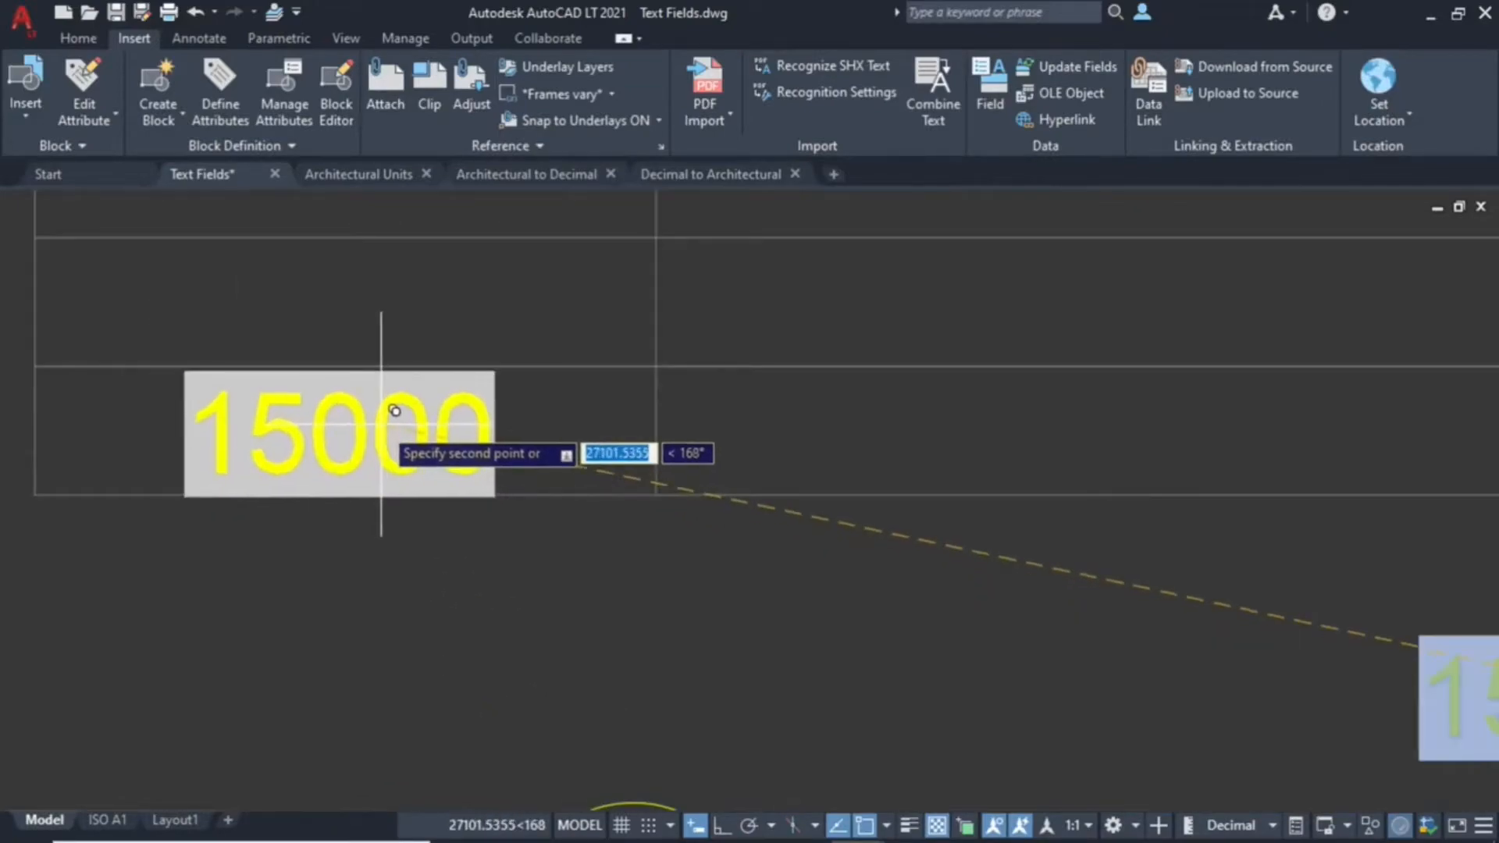
pyautogui.click(381, 422)
pyautogui.scroll(-3, 520, 466)
pyautogui.press('Escape')
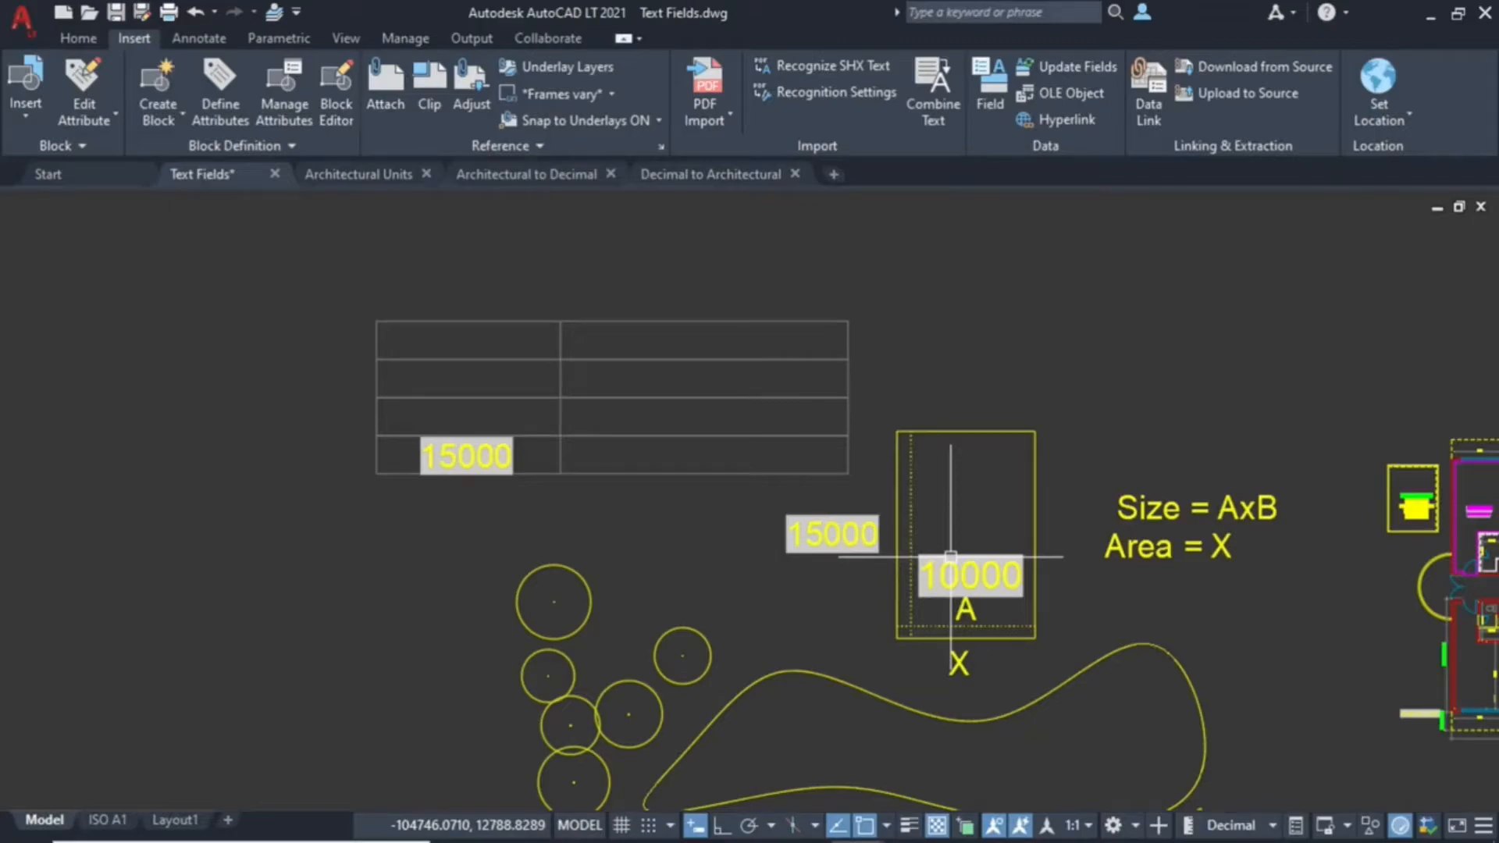
# Insert an object field for the yellow rectangle's Area in Decimal format with precision 0, placed inside the rectangle near its upper edge
pyautogui.moveTo(950, 556); pyautogui.dragTo(879, 495, button='middle')
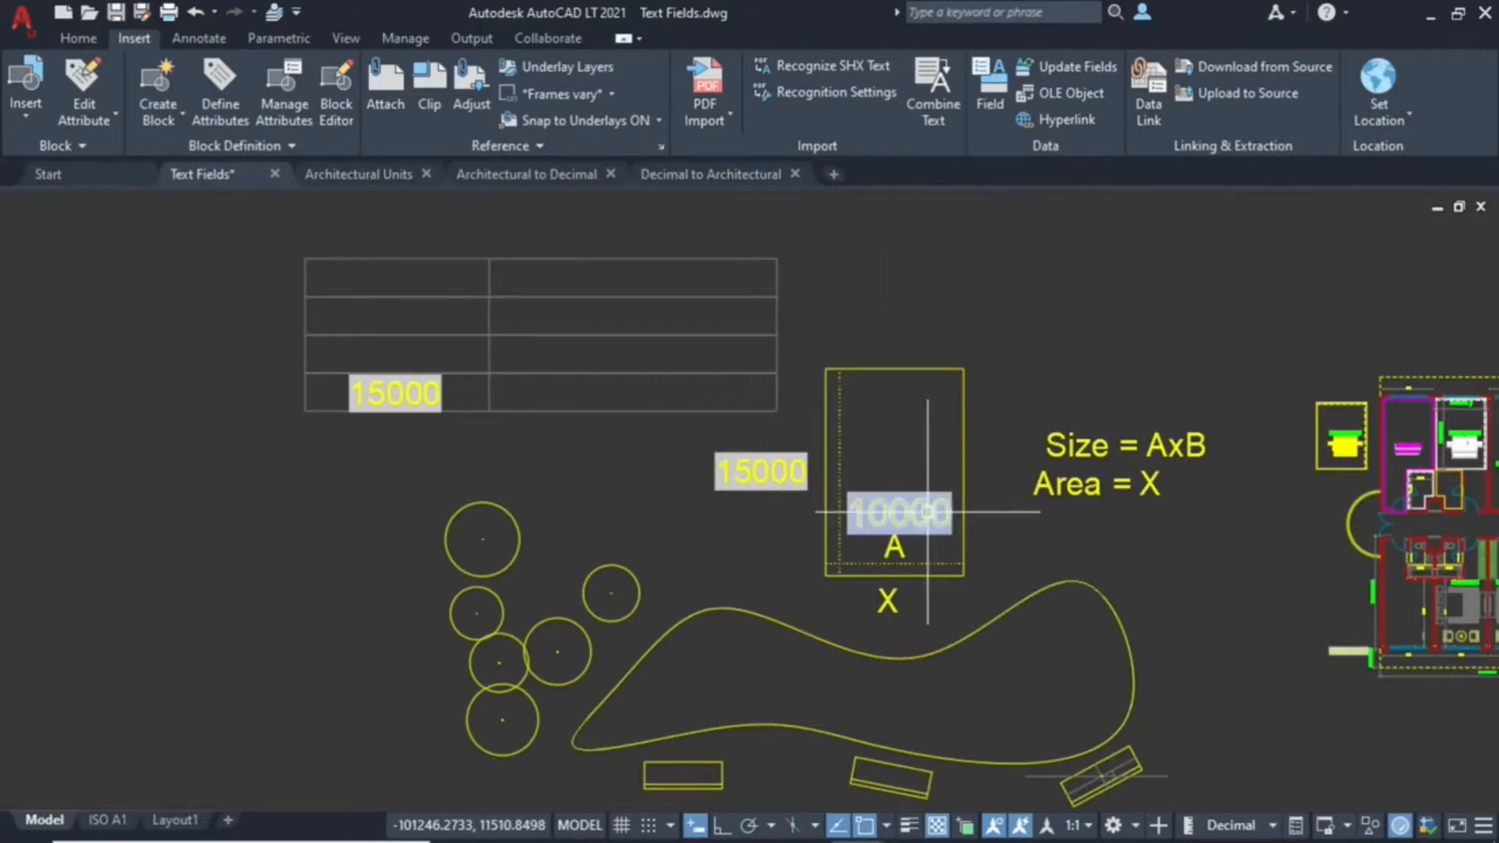
pyautogui.click(991, 105)
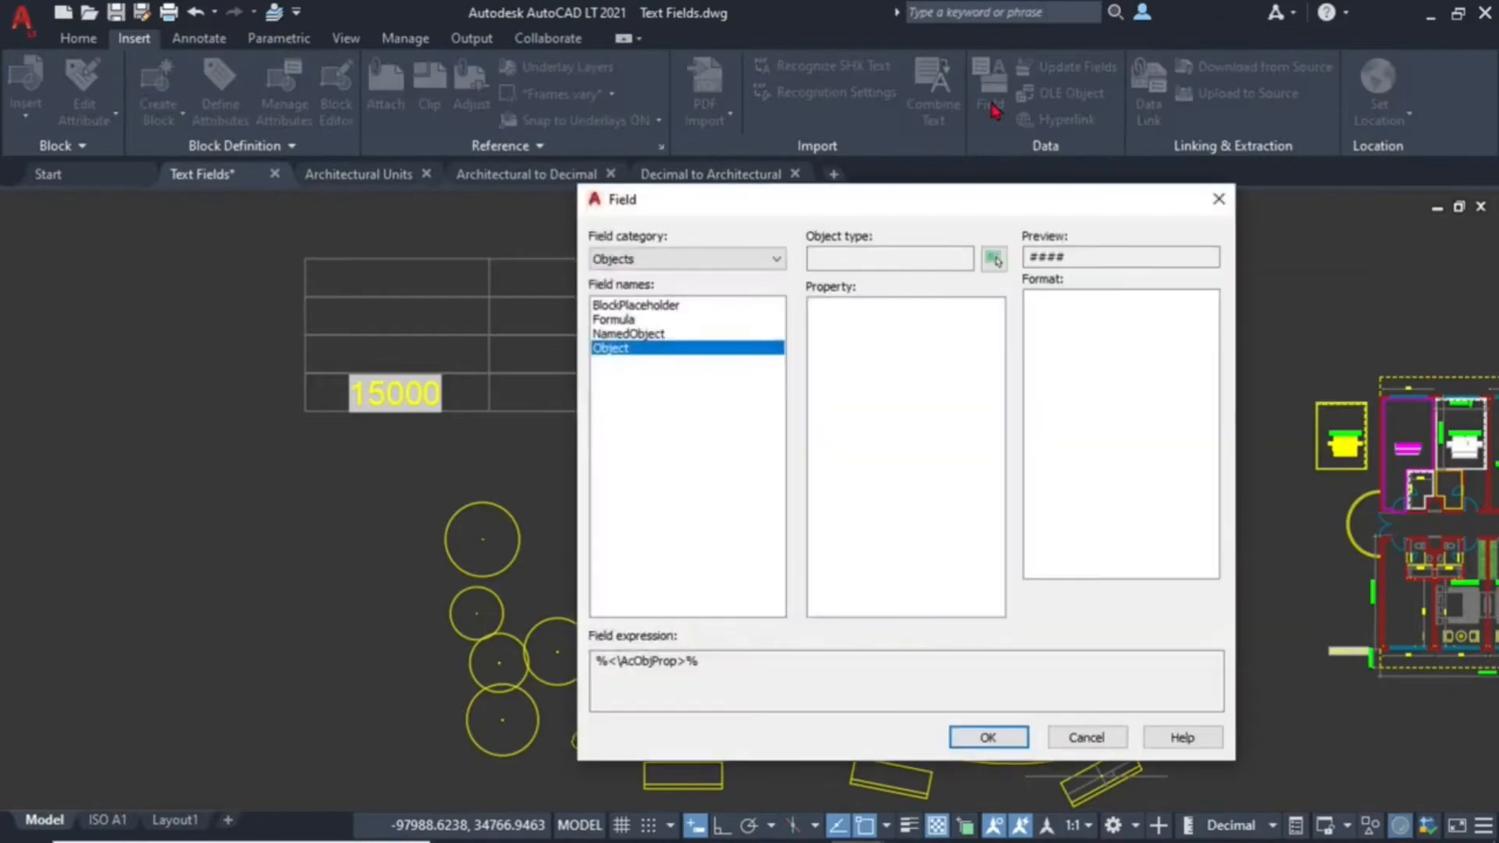
pyautogui.click(993, 258)
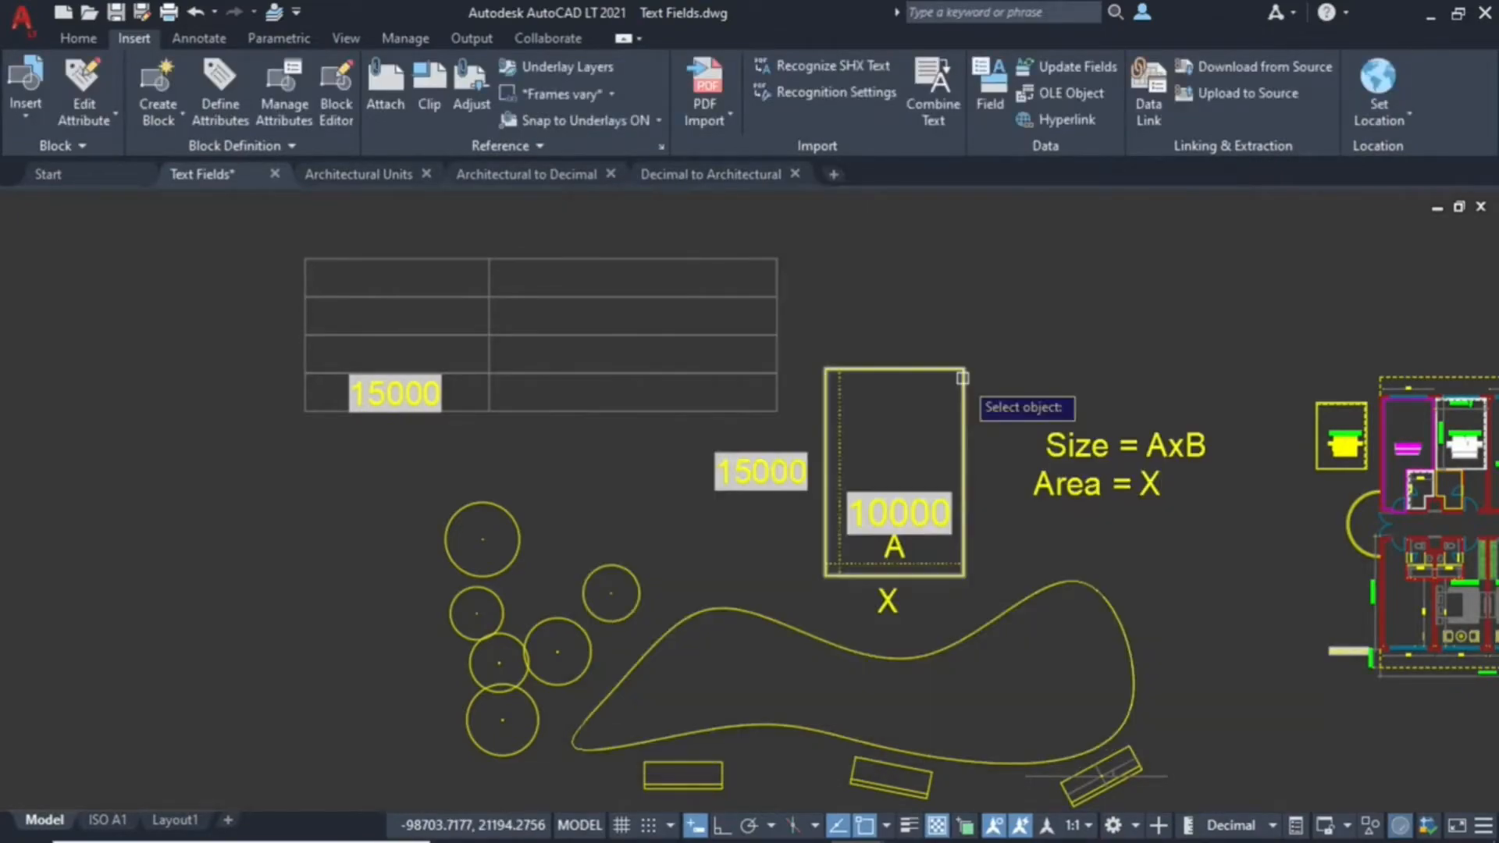
pyautogui.click(963, 378)
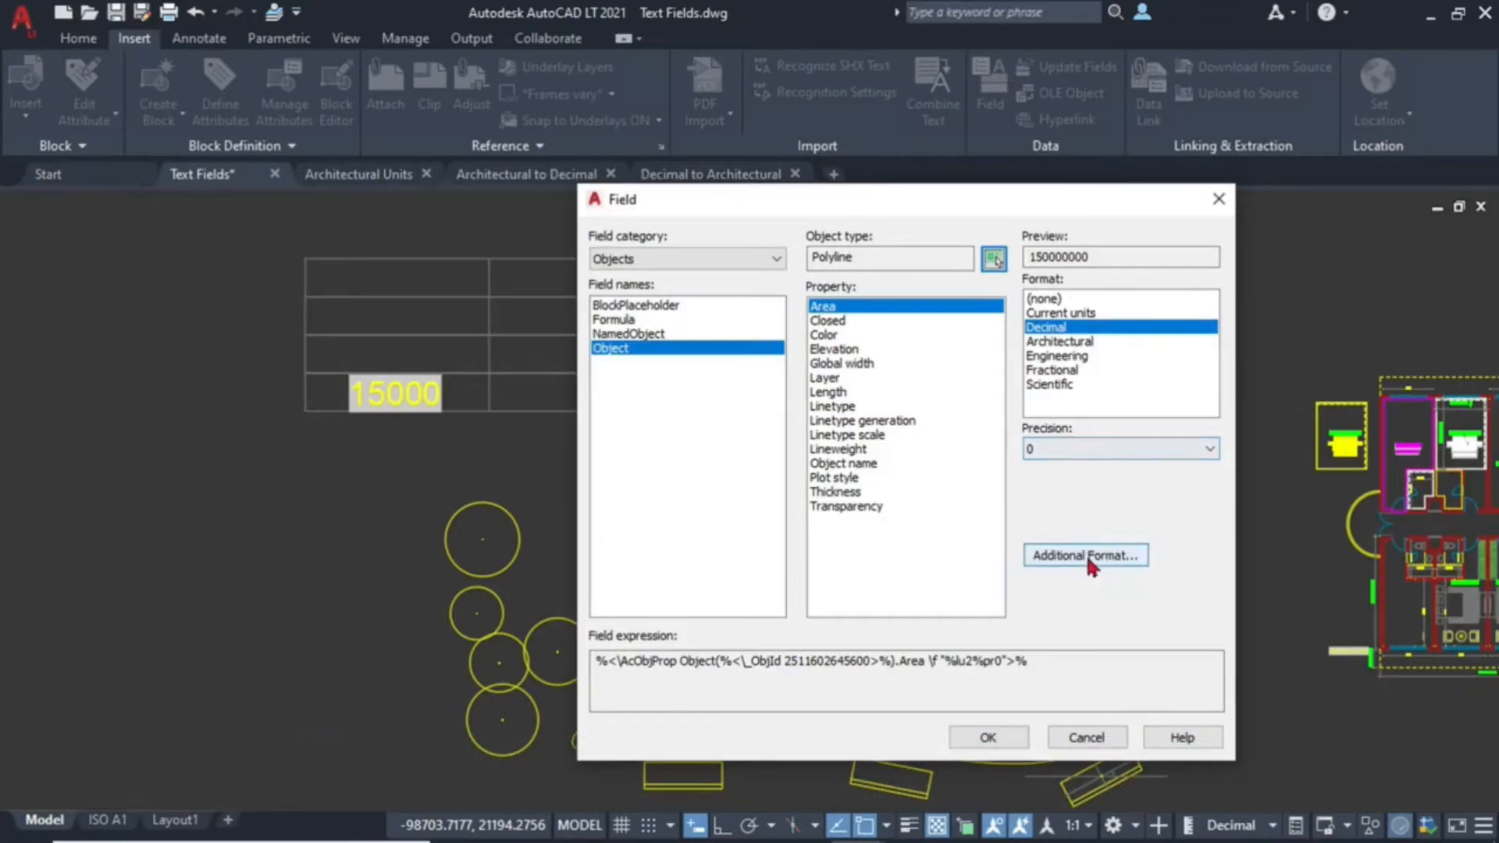
pyautogui.press('Return')
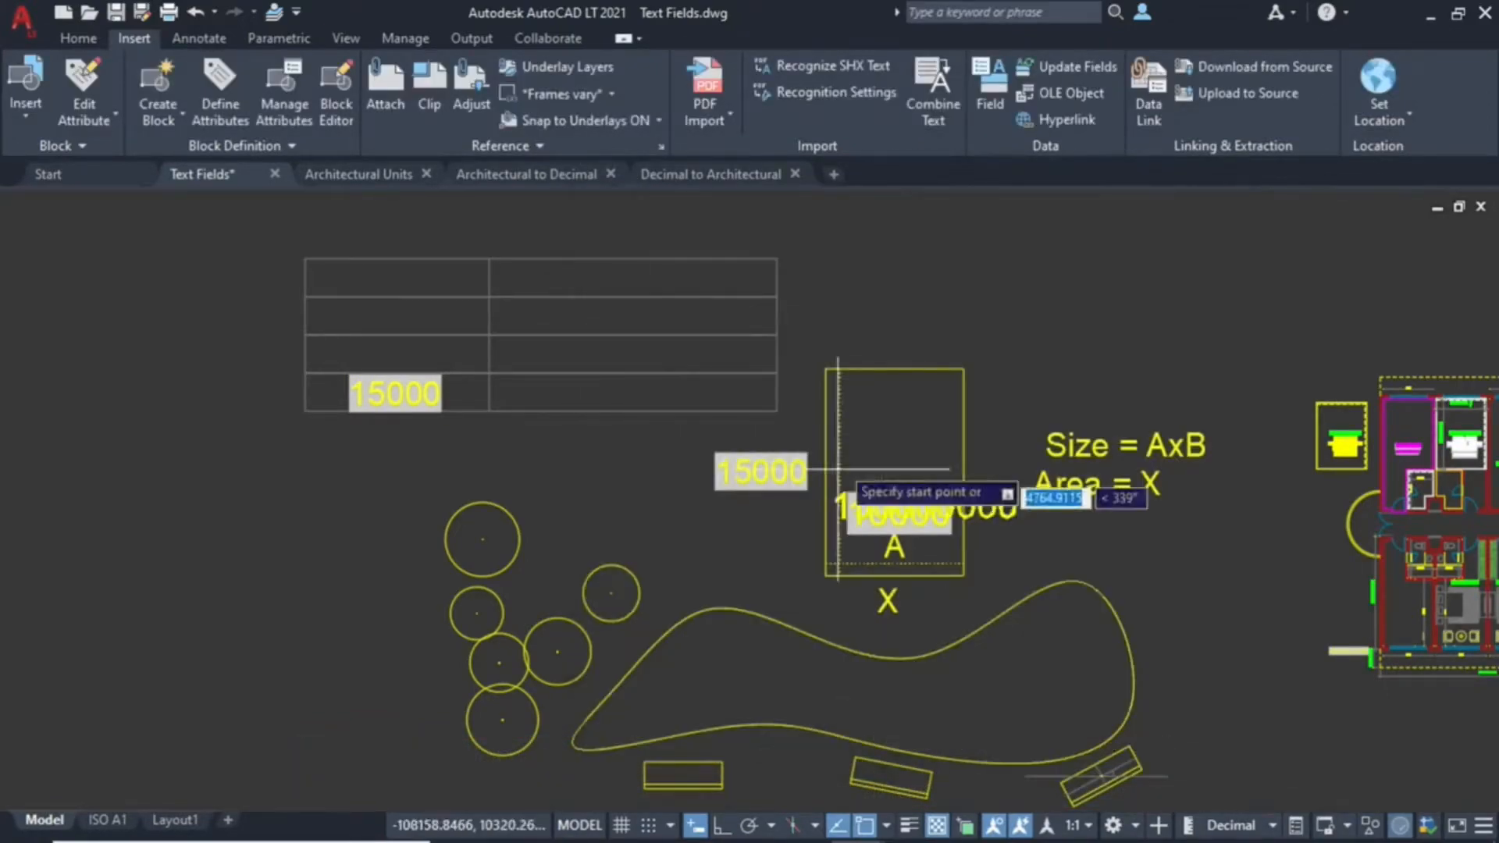
pyautogui.scroll(3, 833, 413)
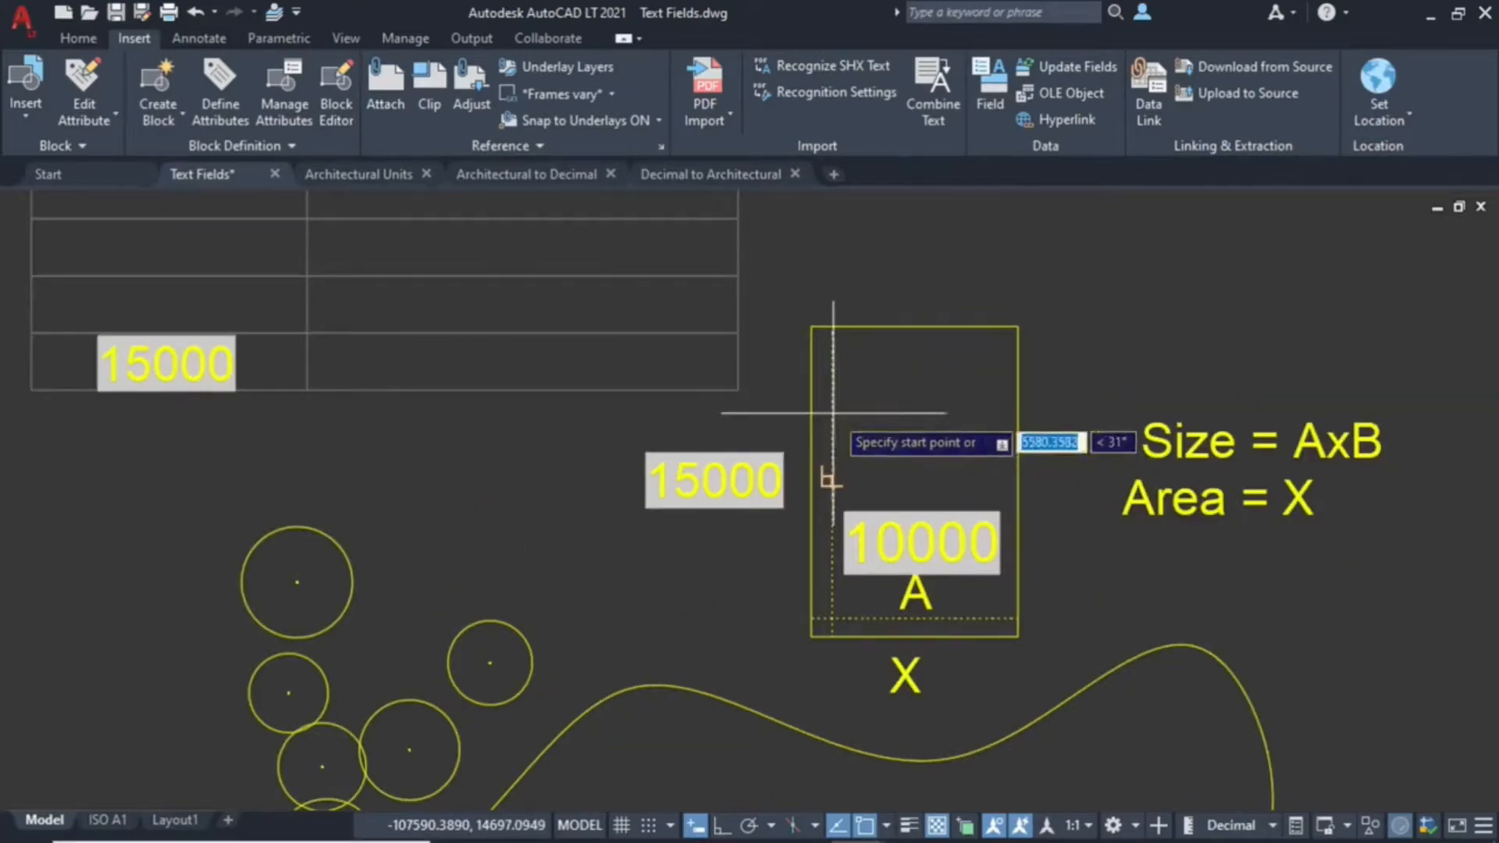
pyautogui.click(851, 353)
pyautogui.scroll(-2, 890, 468)
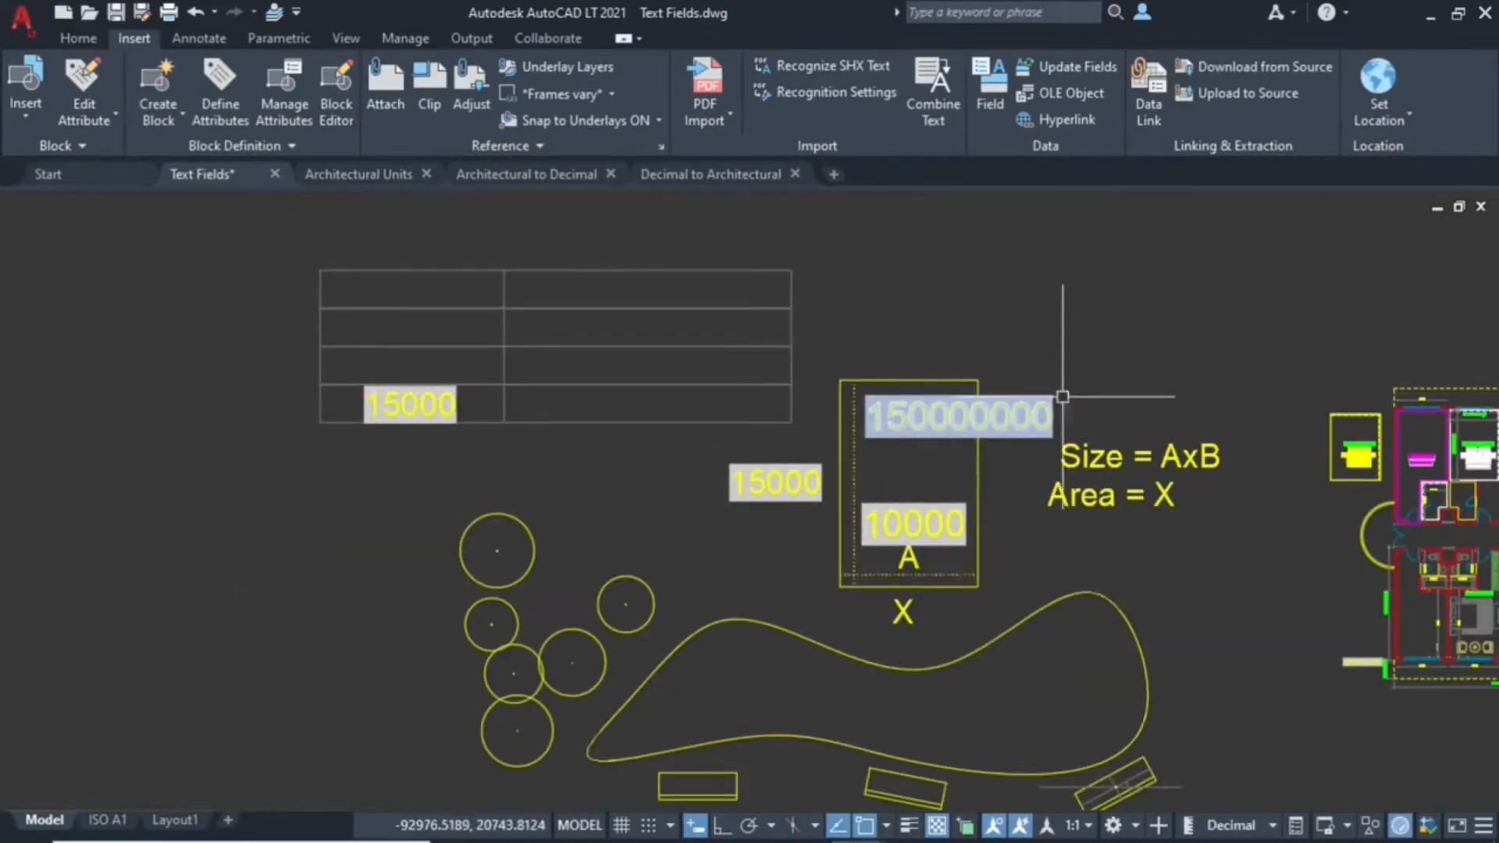
# Edit the rectangle's area field to use a conversion factor of .000001 and the suffix SQM
pyautogui.scroll(2, 960, 442)
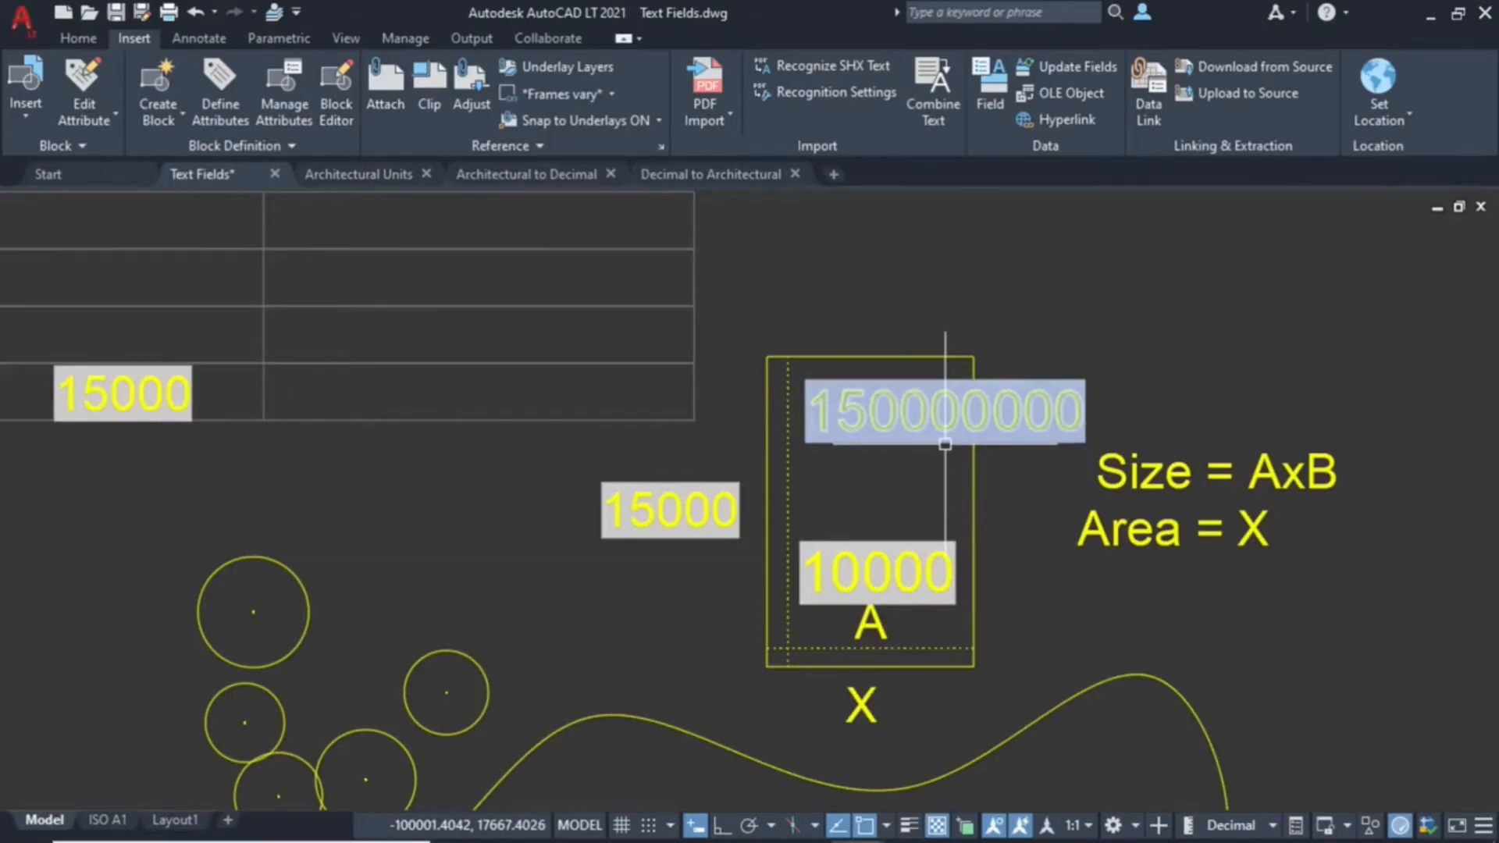
pyautogui.click(887, 442)
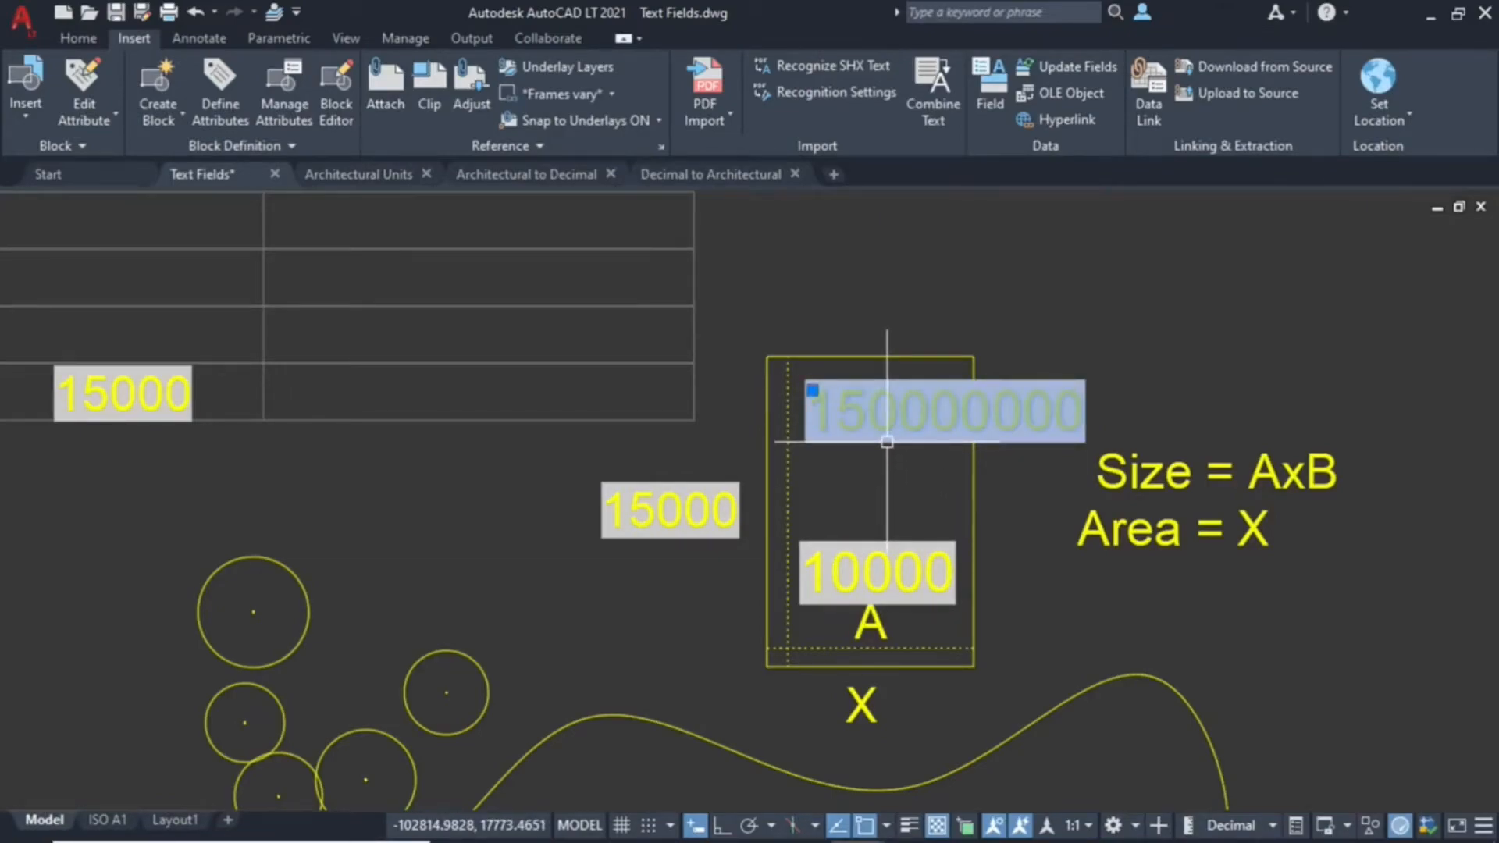
pyautogui.rightClick(888, 450)
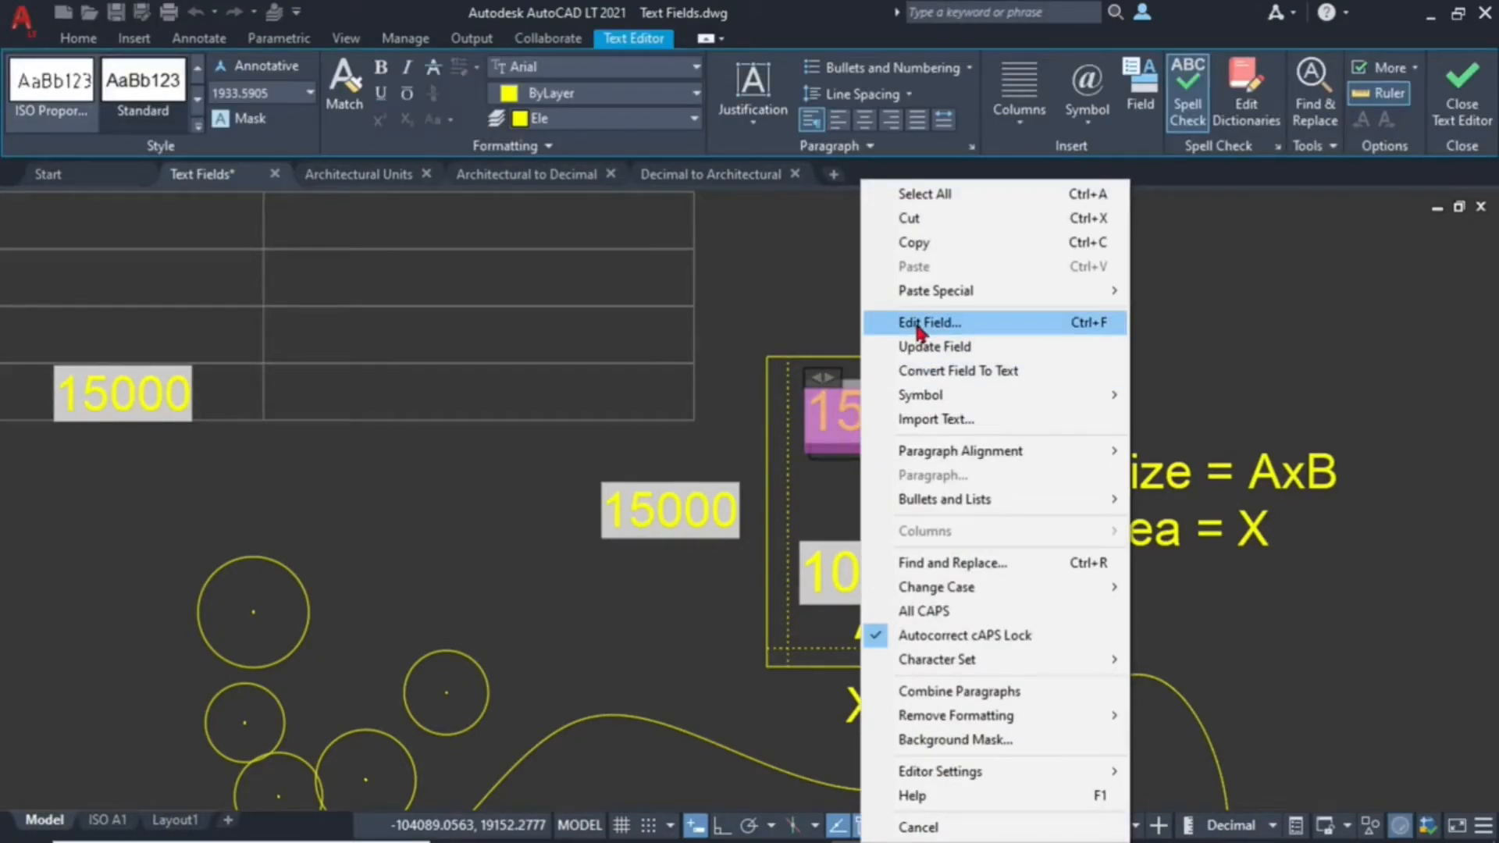
pyautogui.click(916, 325)
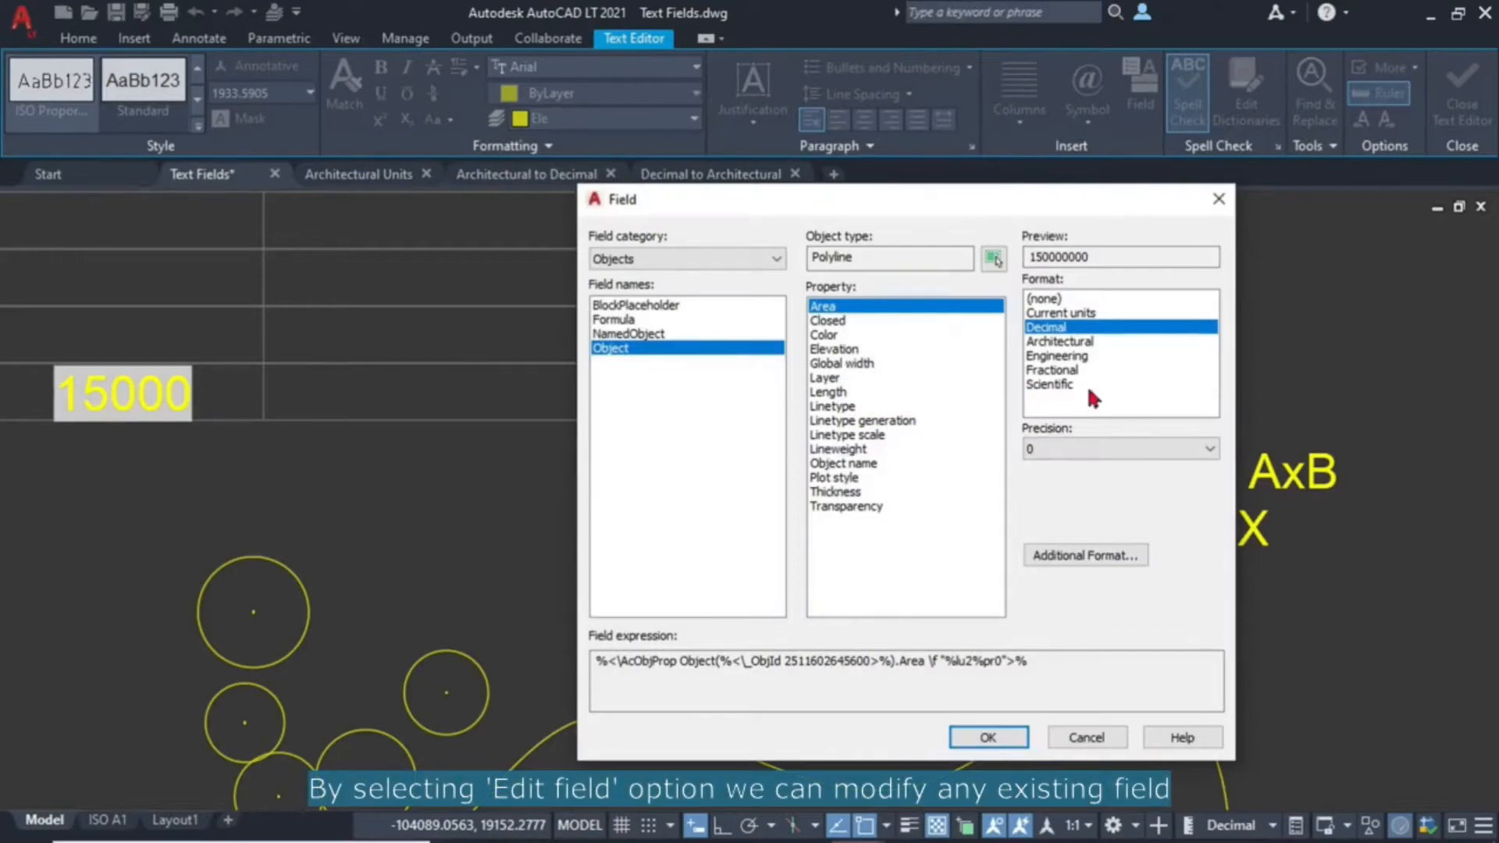
pyautogui.click(1076, 556)
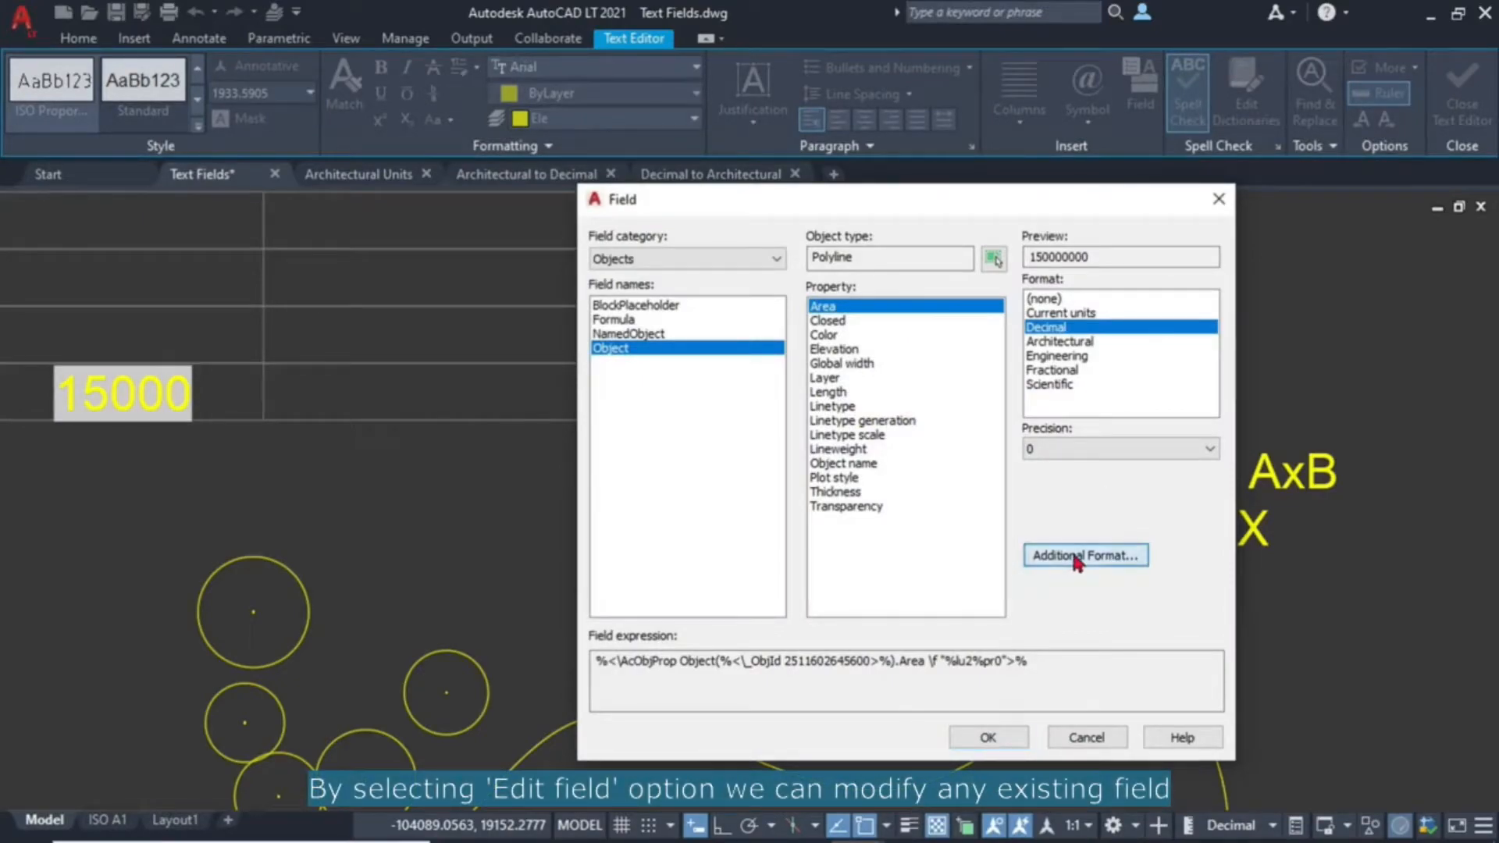
pyautogui.write('.')
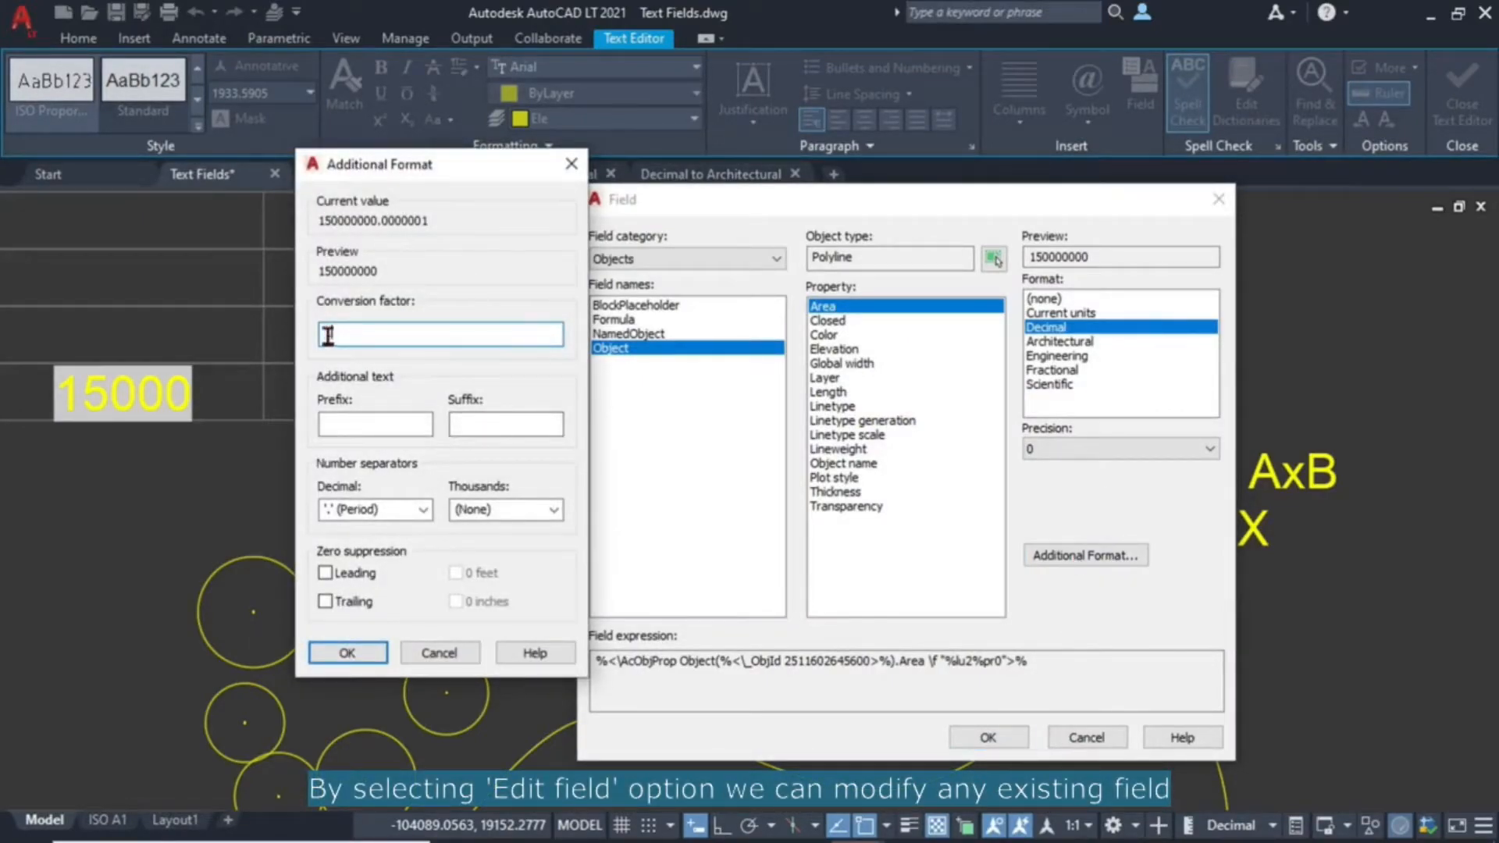
pyautogui.write('000001')
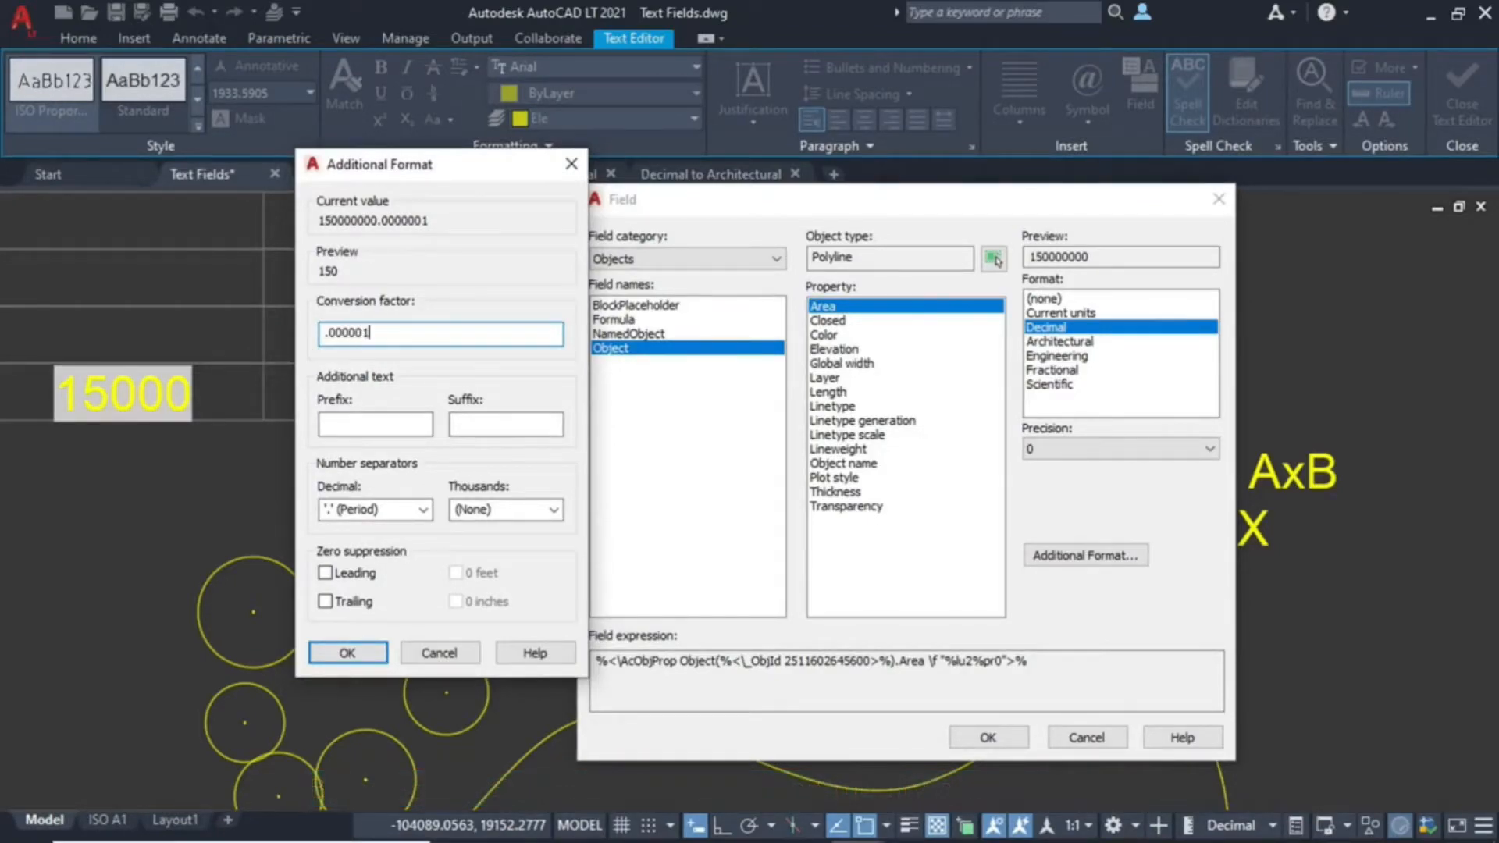
pyautogui.click(482, 423)
pyautogui.write('SQM')
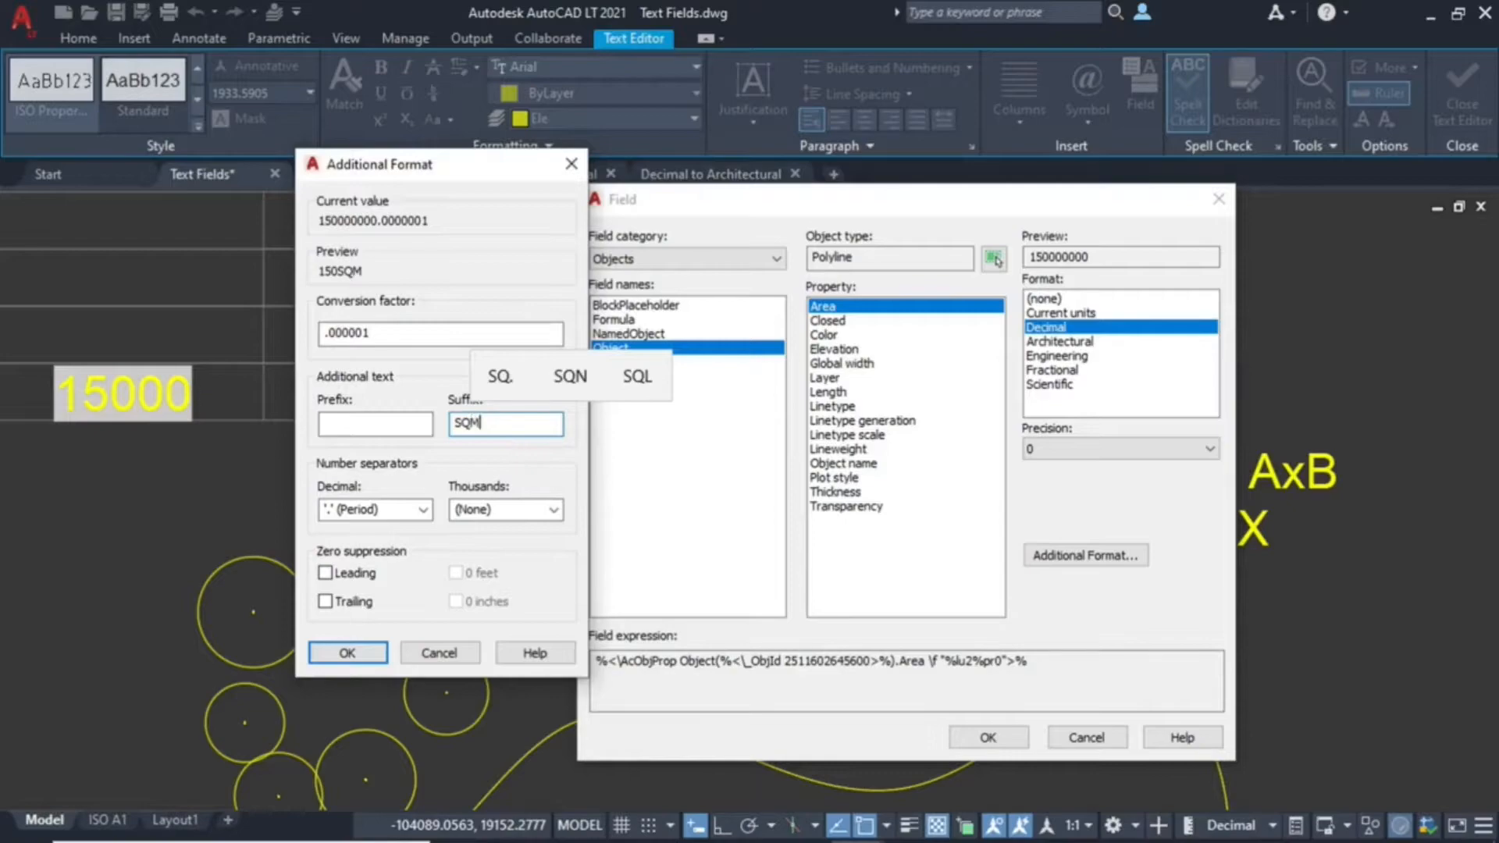
pyautogui.press('Return')
pyautogui.click(1014, 738)
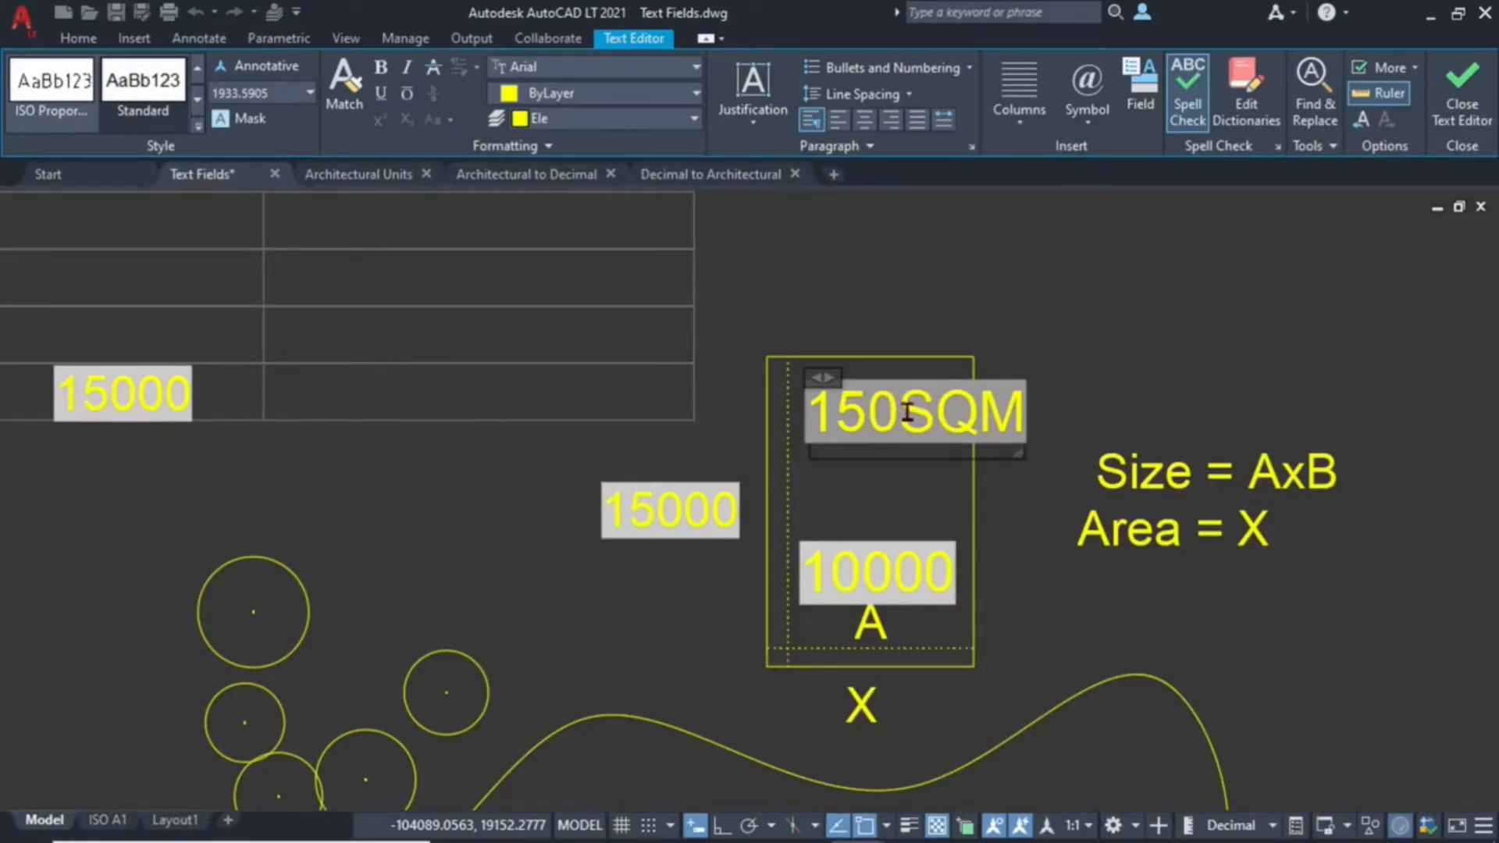
# Reopen the rectangle's area field for editing and set its precision to 0.000
pyautogui.rightClick(884, 406)
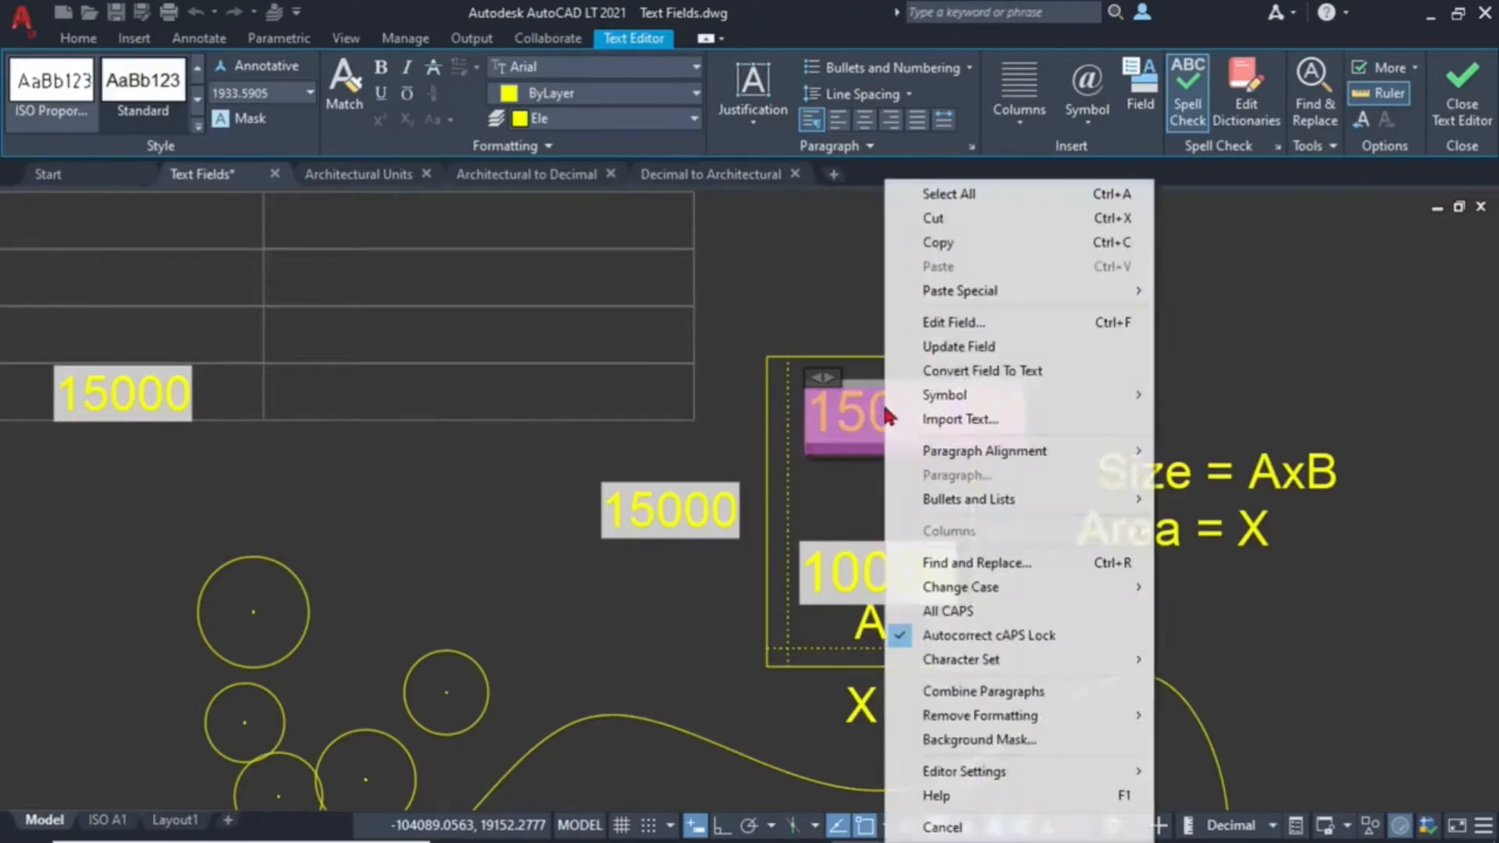
pyautogui.click(927, 320)
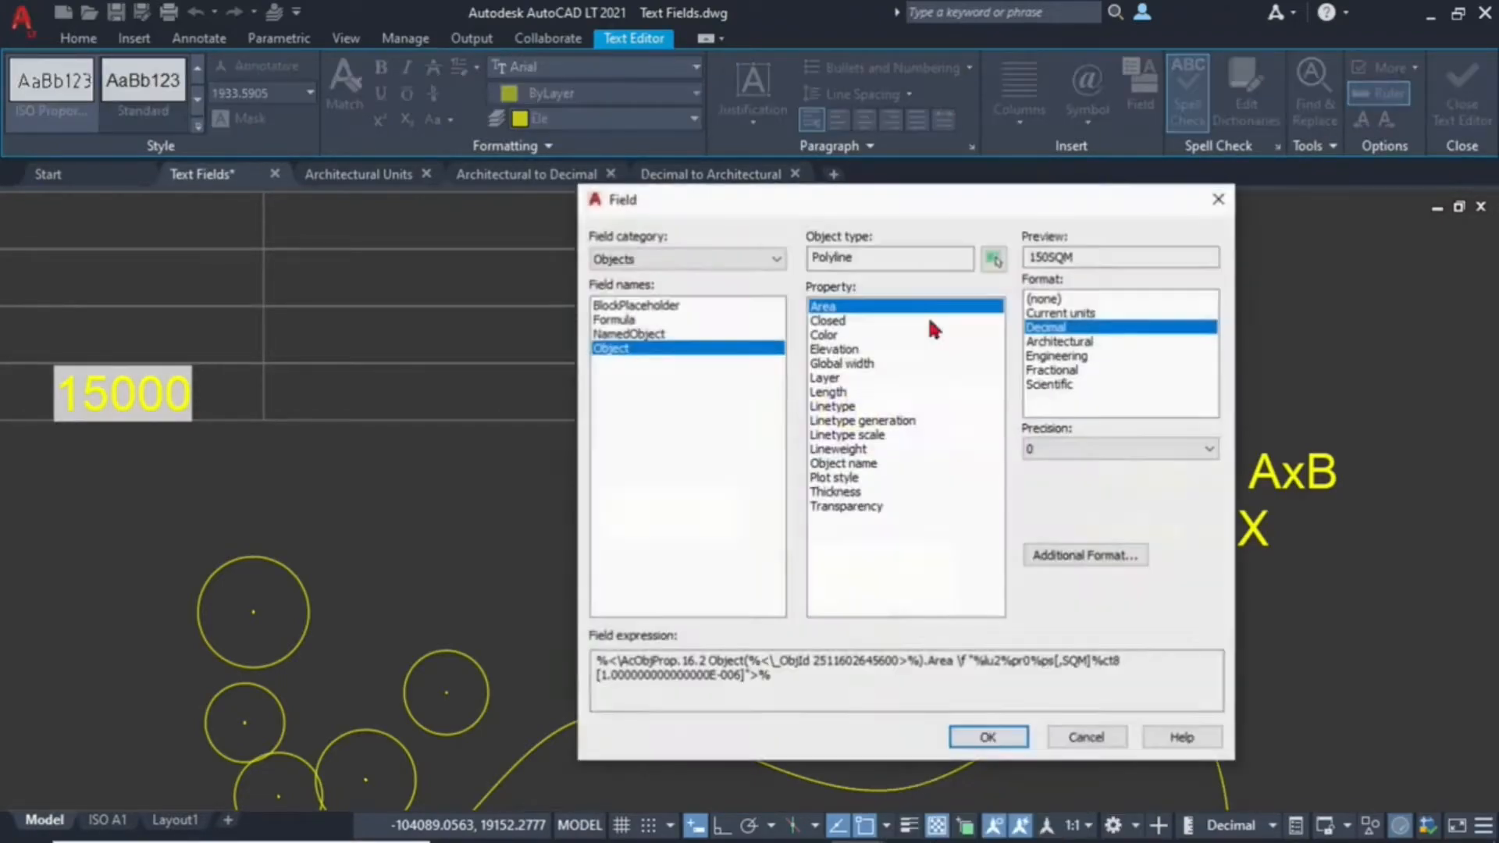
pyautogui.click(1089, 445)
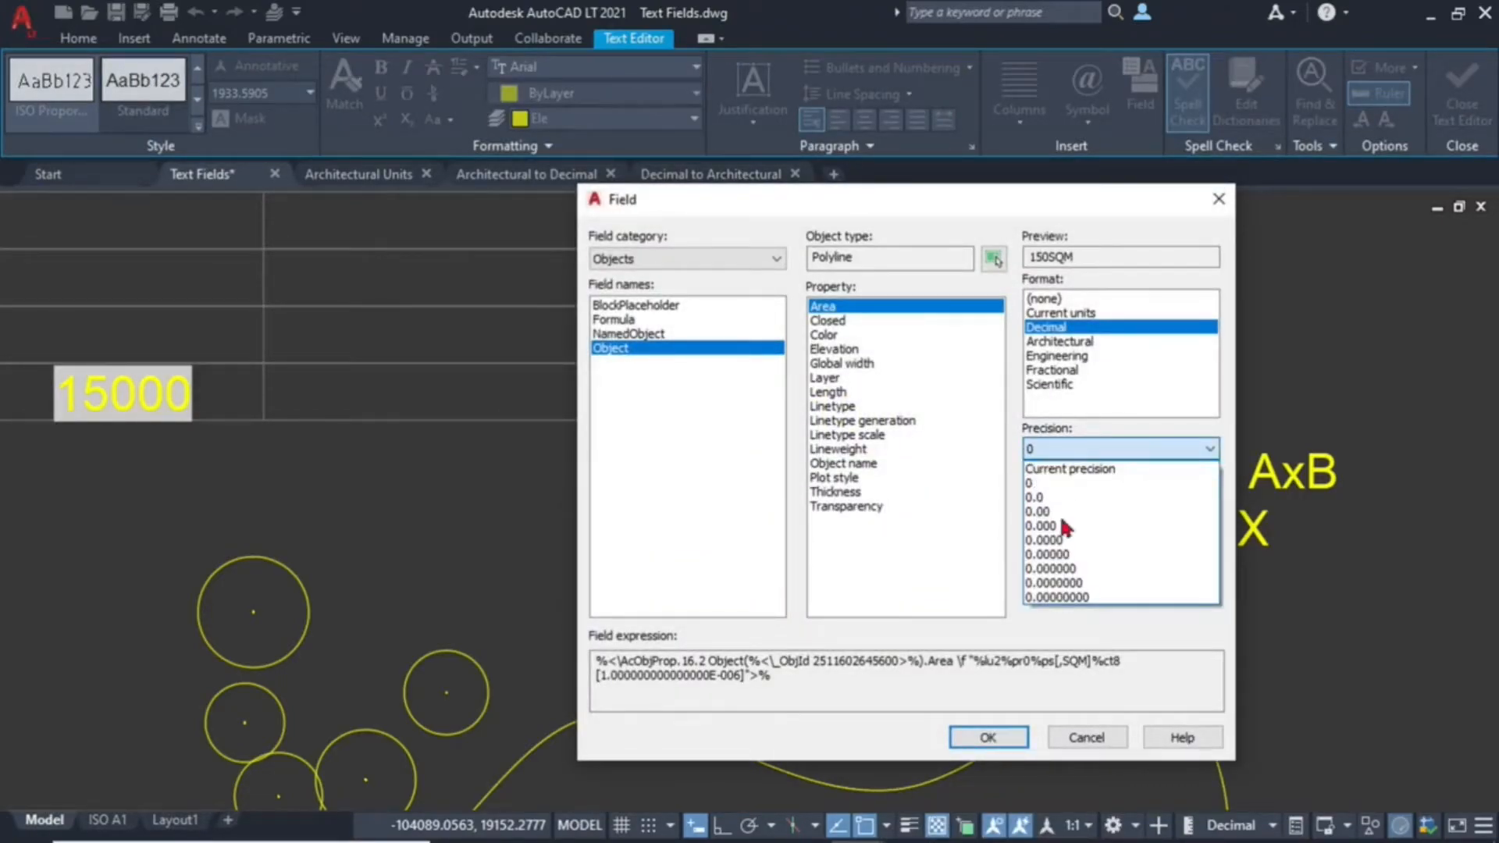
pyautogui.click(1058, 526)
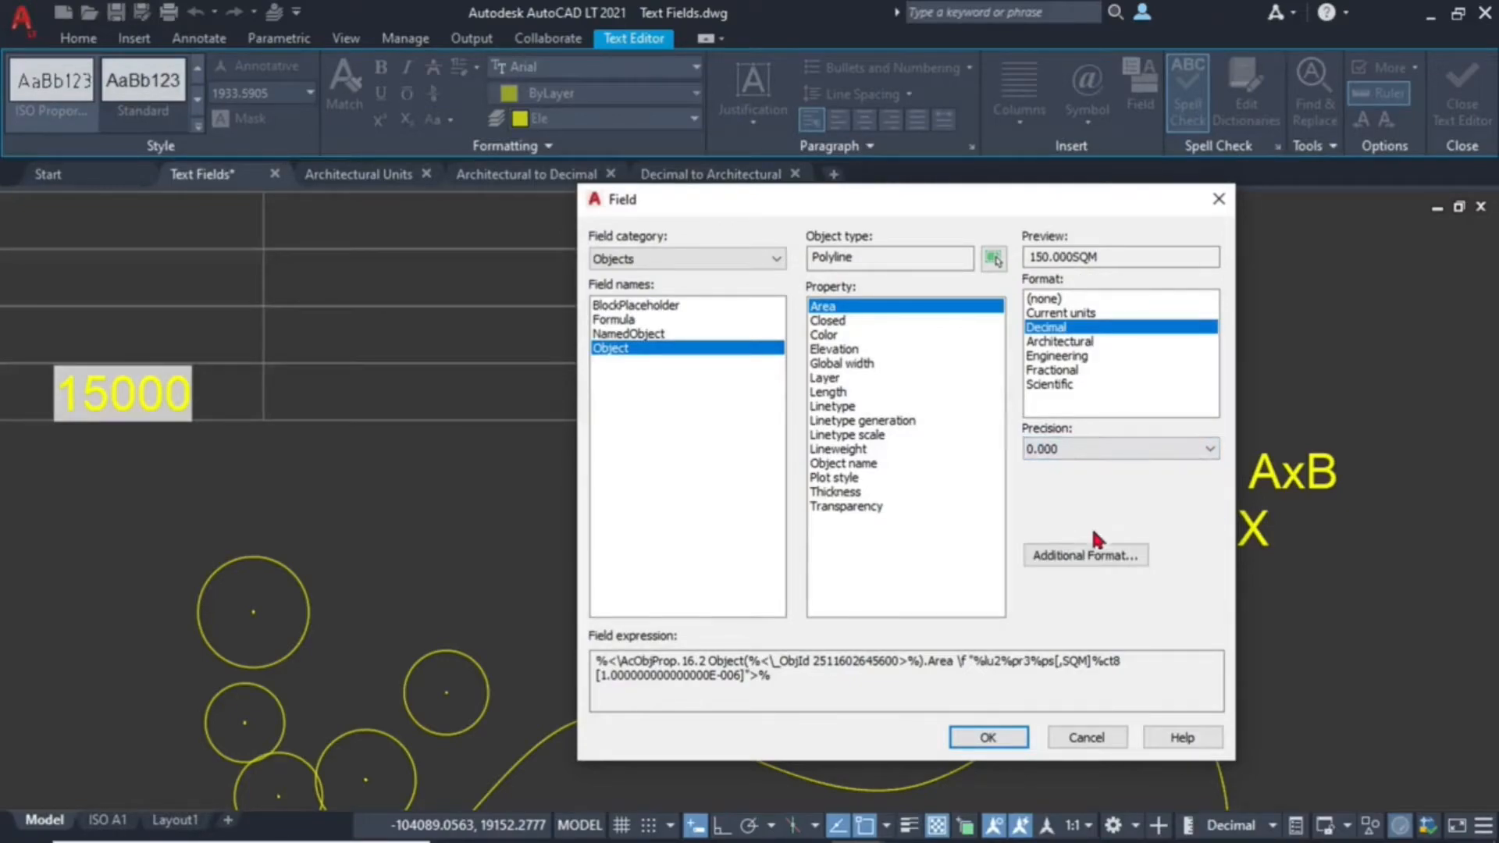
# Add a space before the area field's SQM suffix and apply the field changes
pyautogui.click(1101, 557)
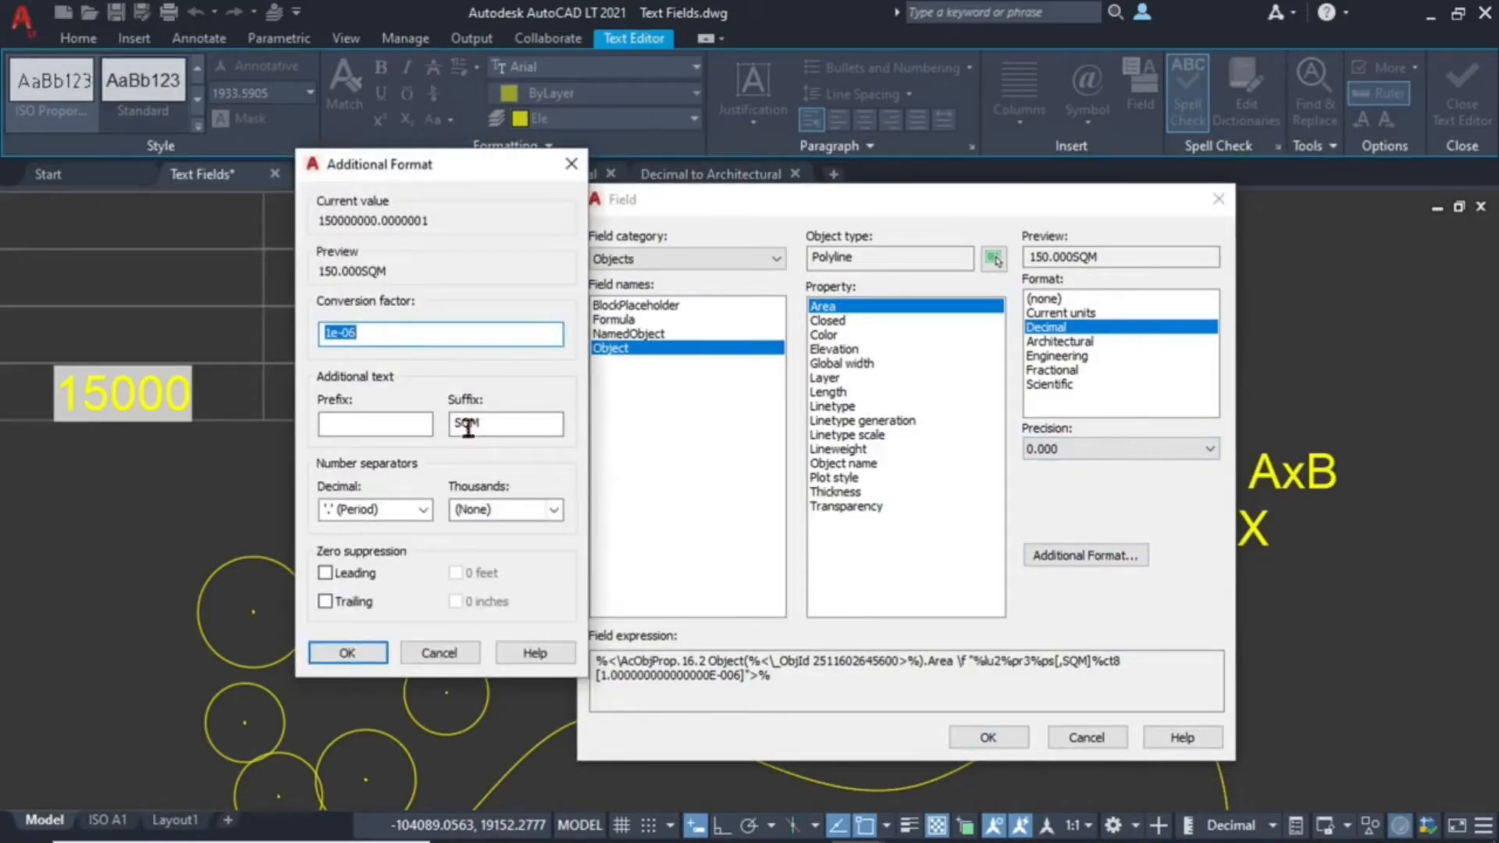
pyautogui.click(459, 423)
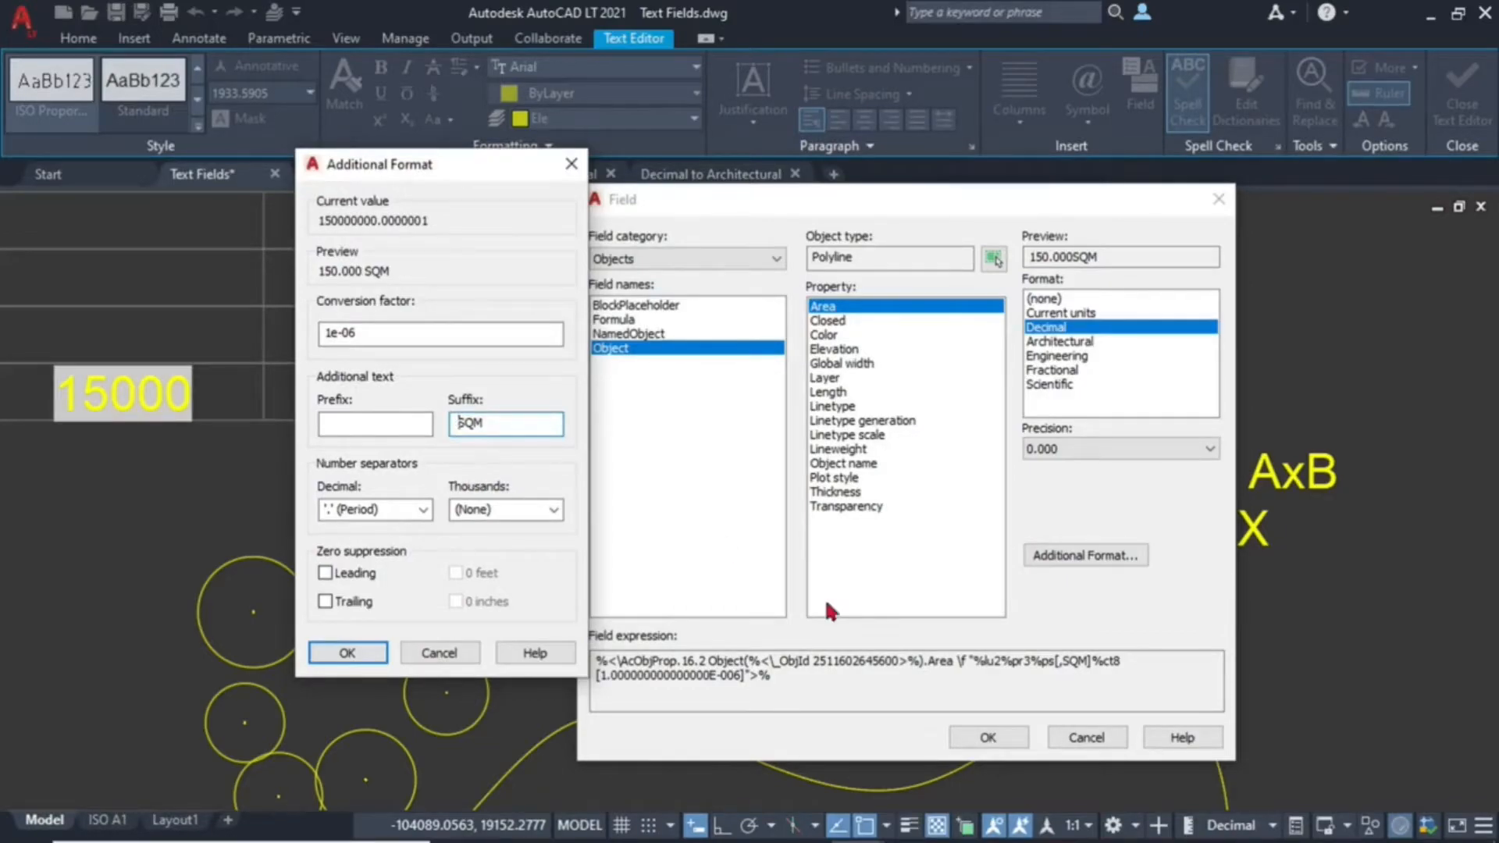
pyautogui.click(348, 653)
pyautogui.click(984, 741)
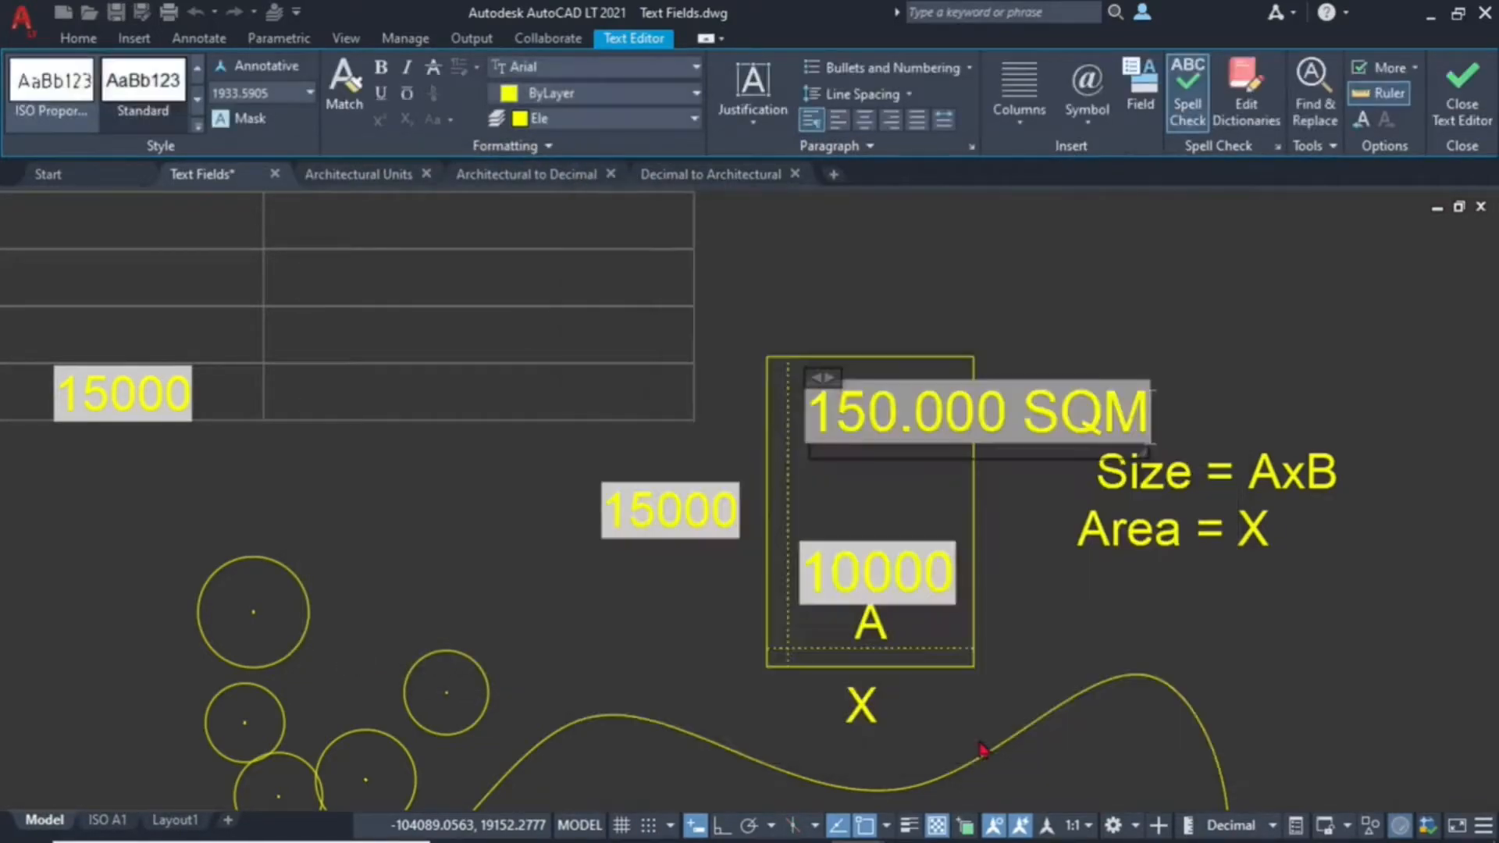
# Copy the rectangle's area field into the empty cell of the table's bottom row, next to the length field
pyautogui.click(1045, 504)
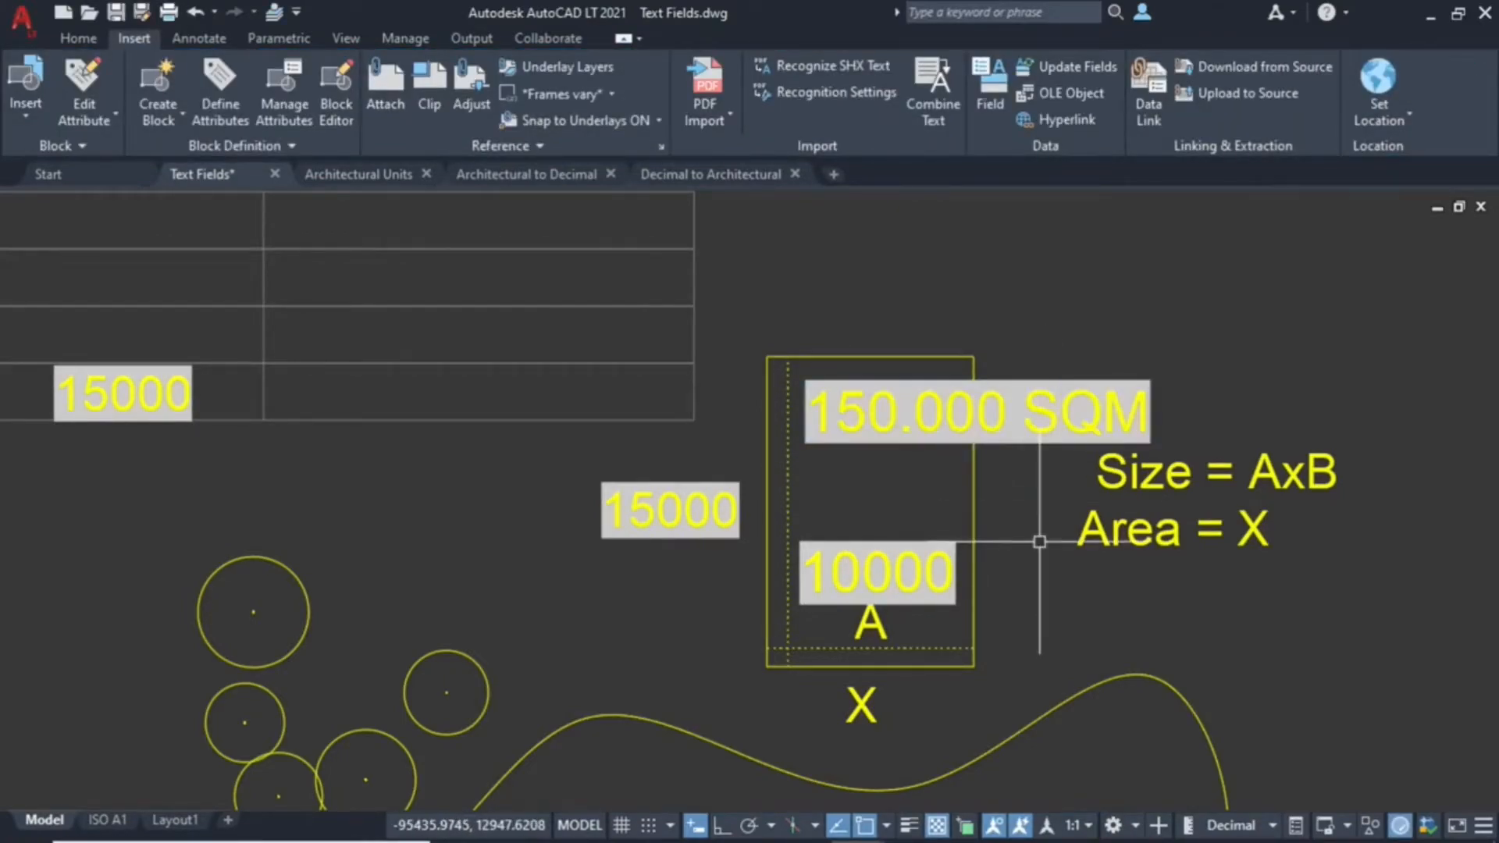
pyautogui.write('co')
pyautogui.press('Return')
pyautogui.click(1042, 446)
pyautogui.press('Return')
pyautogui.click(1039, 442)
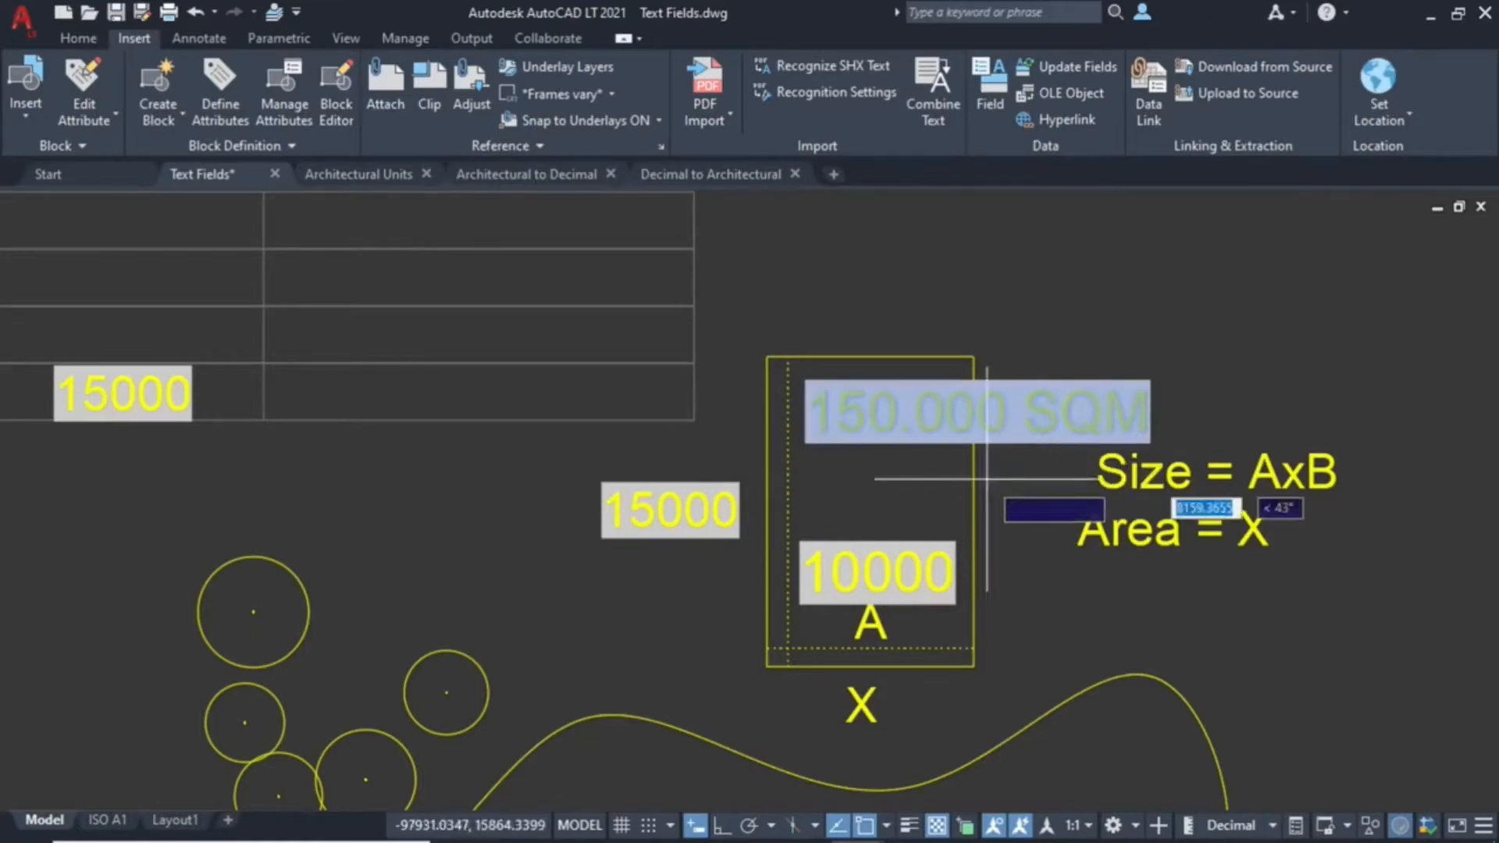
pyautogui.scroll(4, 575, 414)
pyautogui.scroll(-4, 640, 420)
pyautogui.click(723, 423)
pyautogui.press('Return')
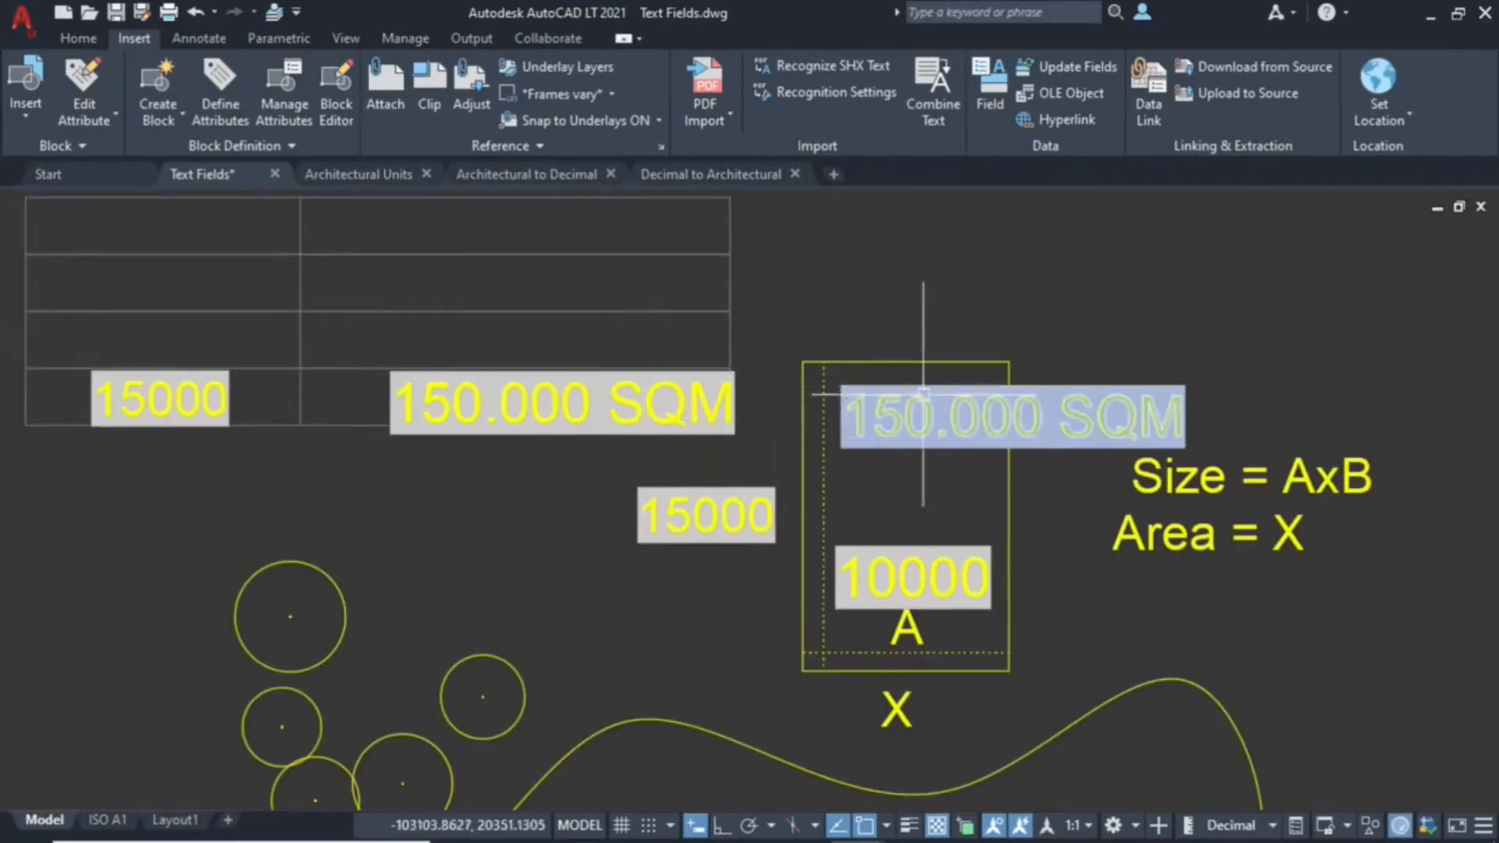
# Stretch the rectangle's upper edge and vertical dotted line straight up to a side length of about 17764
pyautogui.press('Return')
pyautogui.click(1058, 333)
pyautogui.click(796, 359)
pyautogui.press('Return')
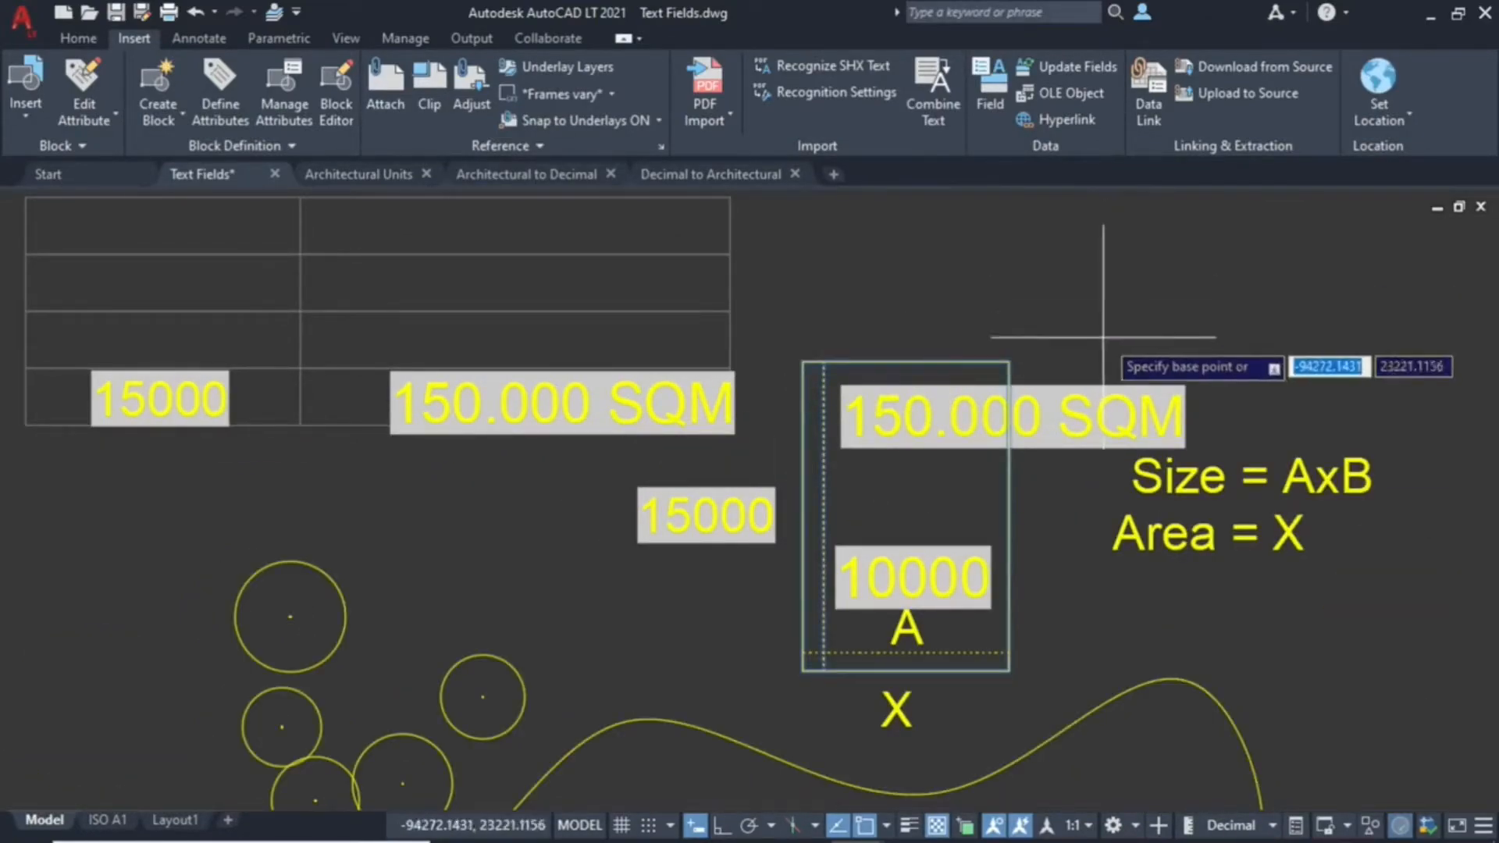
pyautogui.click(1108, 336)
pyautogui.press('F8')
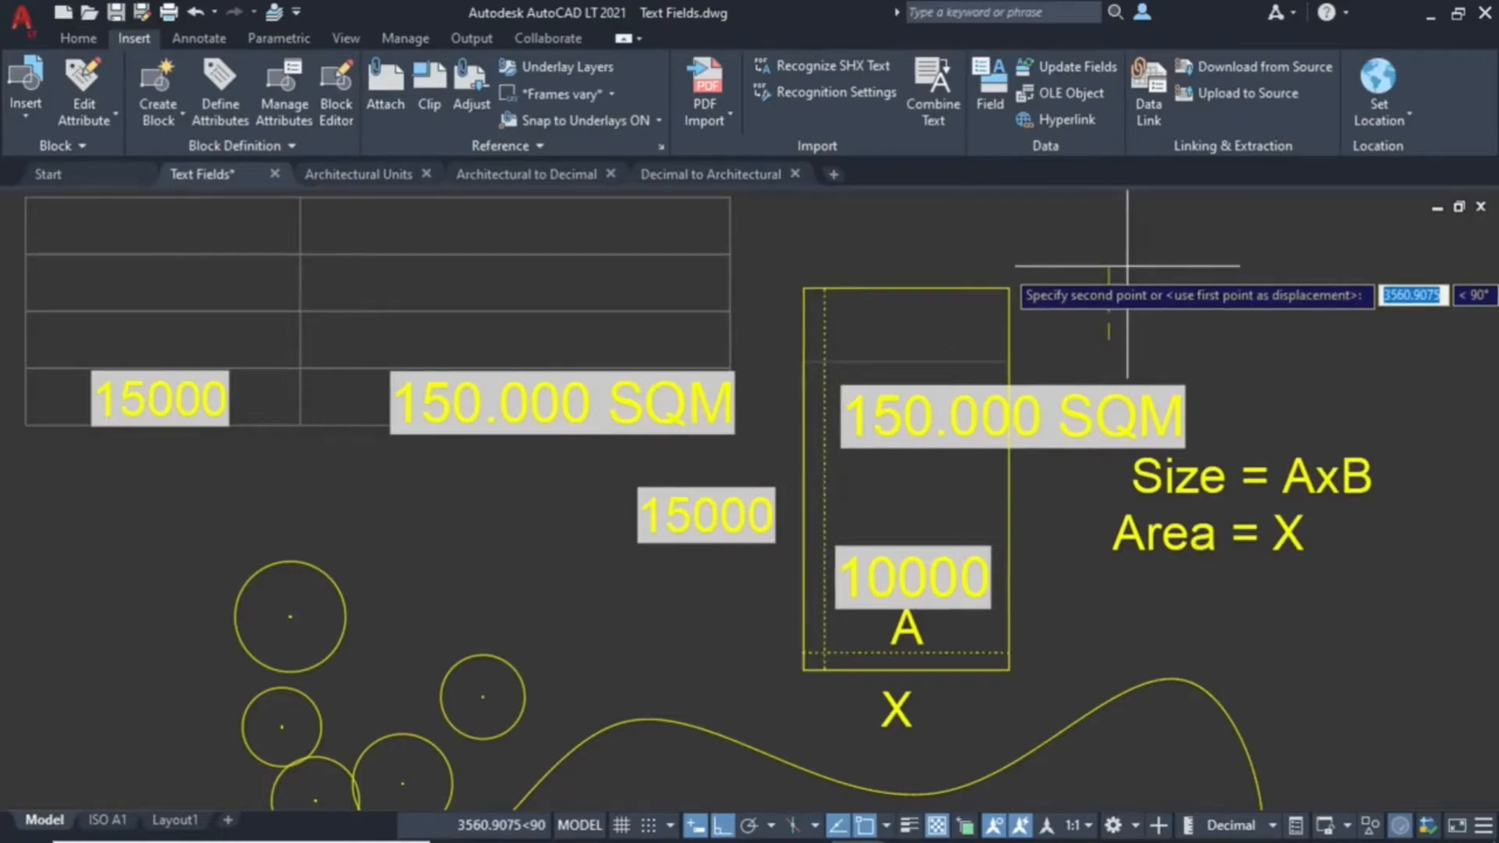
pyautogui.click(1124, 282)
# Update the length and area fields in the table's bottom row and around the rectangle
pyautogui.press('Return')
pyautogui.click(1094, 235)
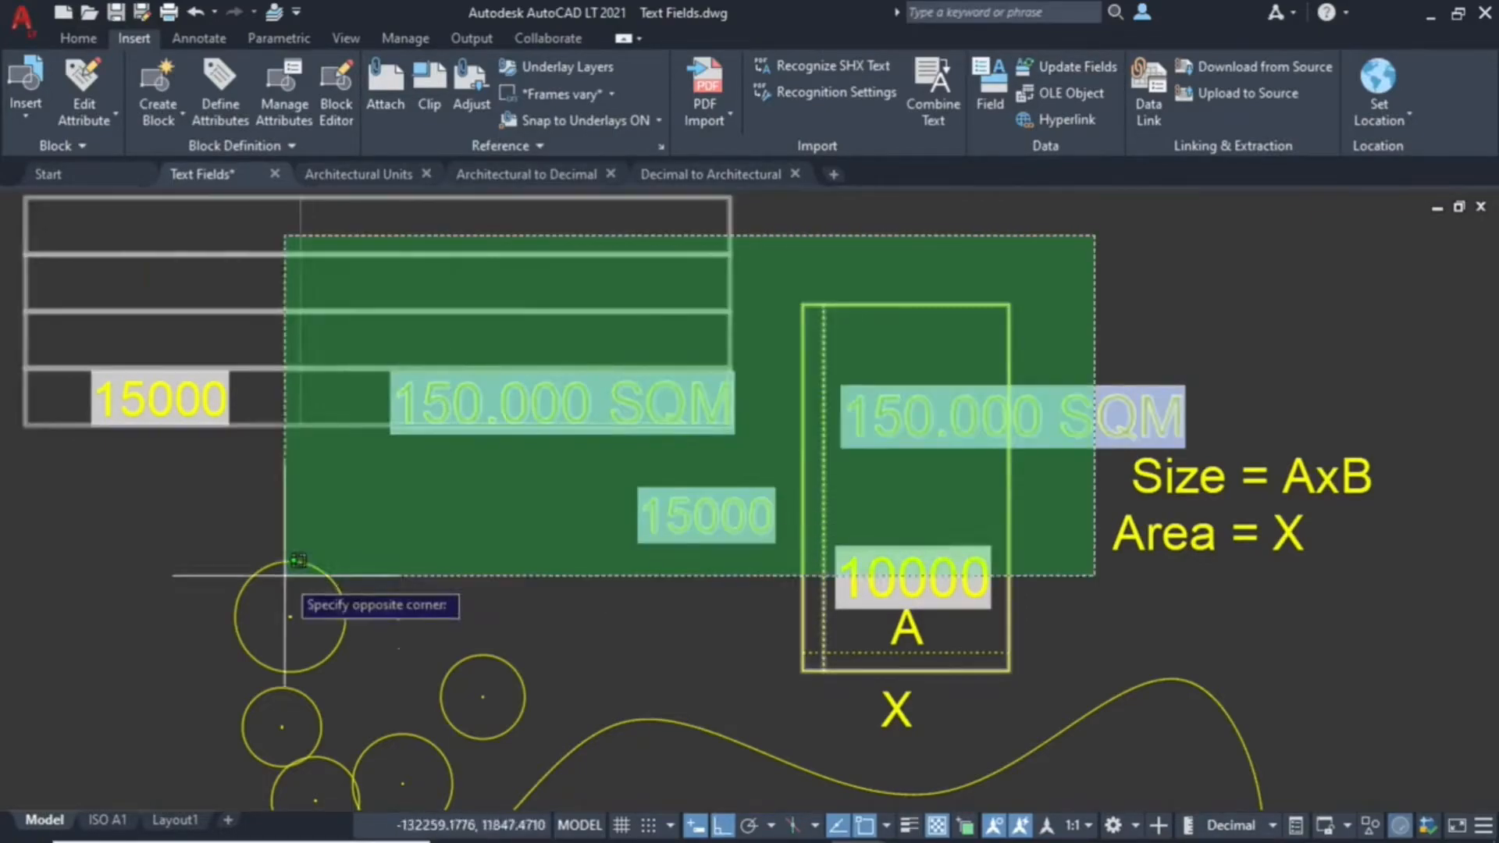
pyautogui.click(100, 627)
pyautogui.press('Return')
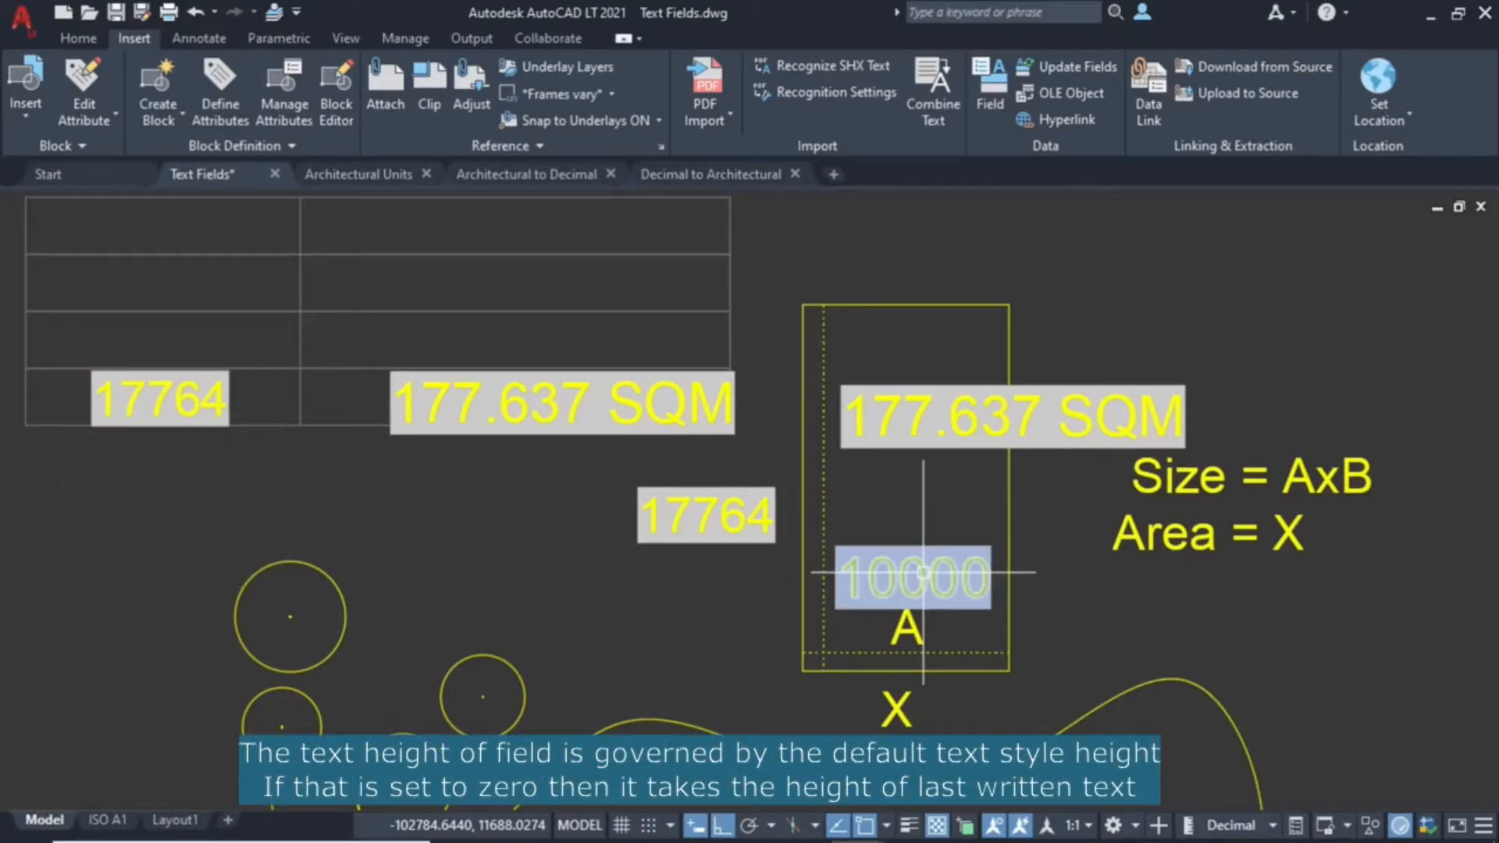
# Check the height setting of the Standard text style without changing it
pyautogui.write('st')
pyautogui.press('Return')
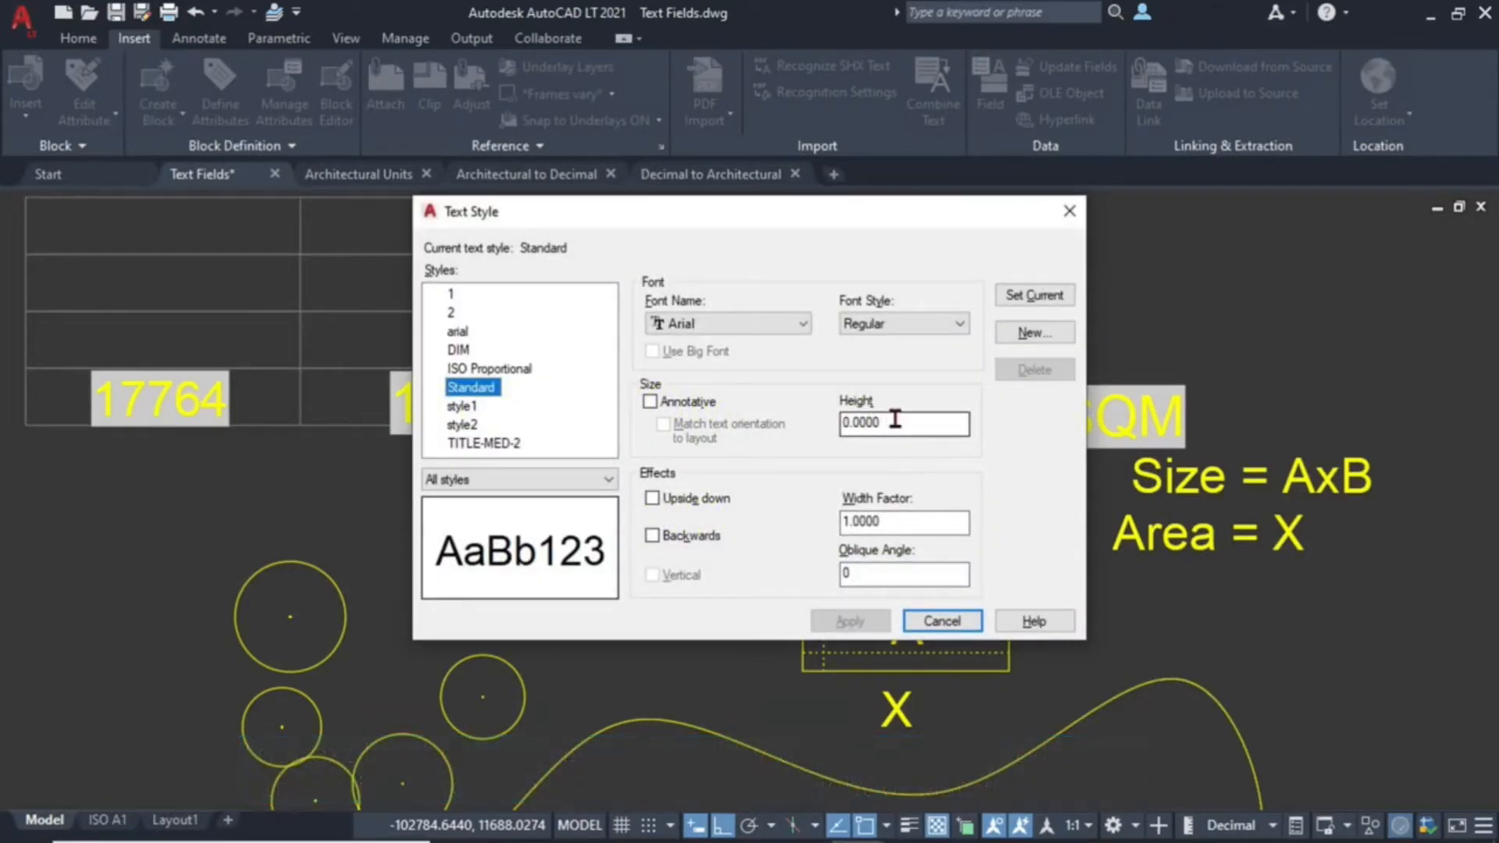
pyautogui.click(942, 620)
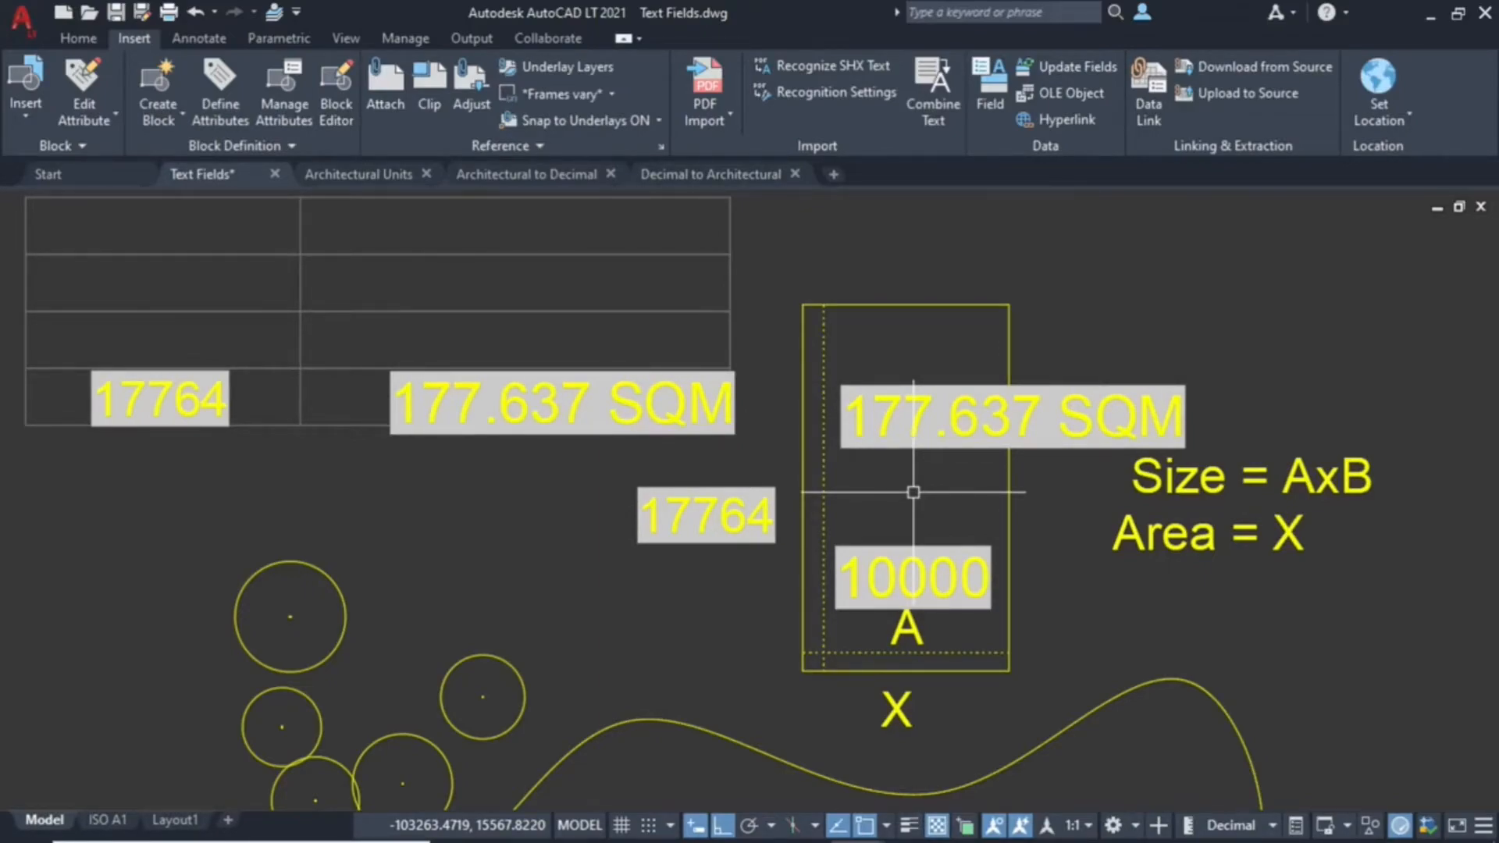
# Delete the area field, the length field and the letter A inside the rectangle
pyautogui.scroll(2, 913, 492)
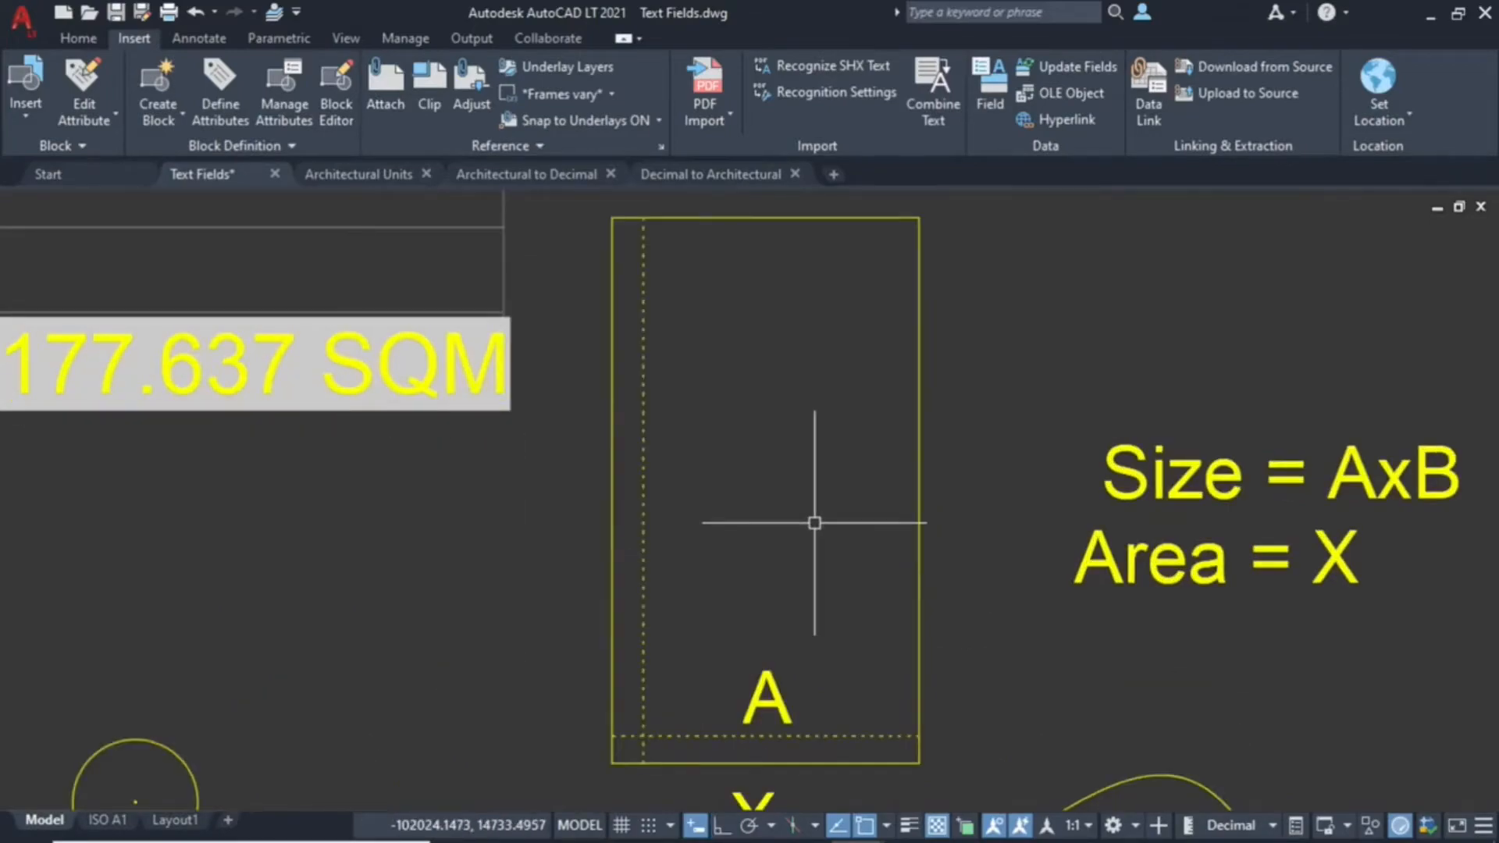
pyautogui.moveTo(729, 525); pyautogui.dragTo(797, 542, button='middle')
pyautogui.click(852, 678)
pyautogui.press('Delete')
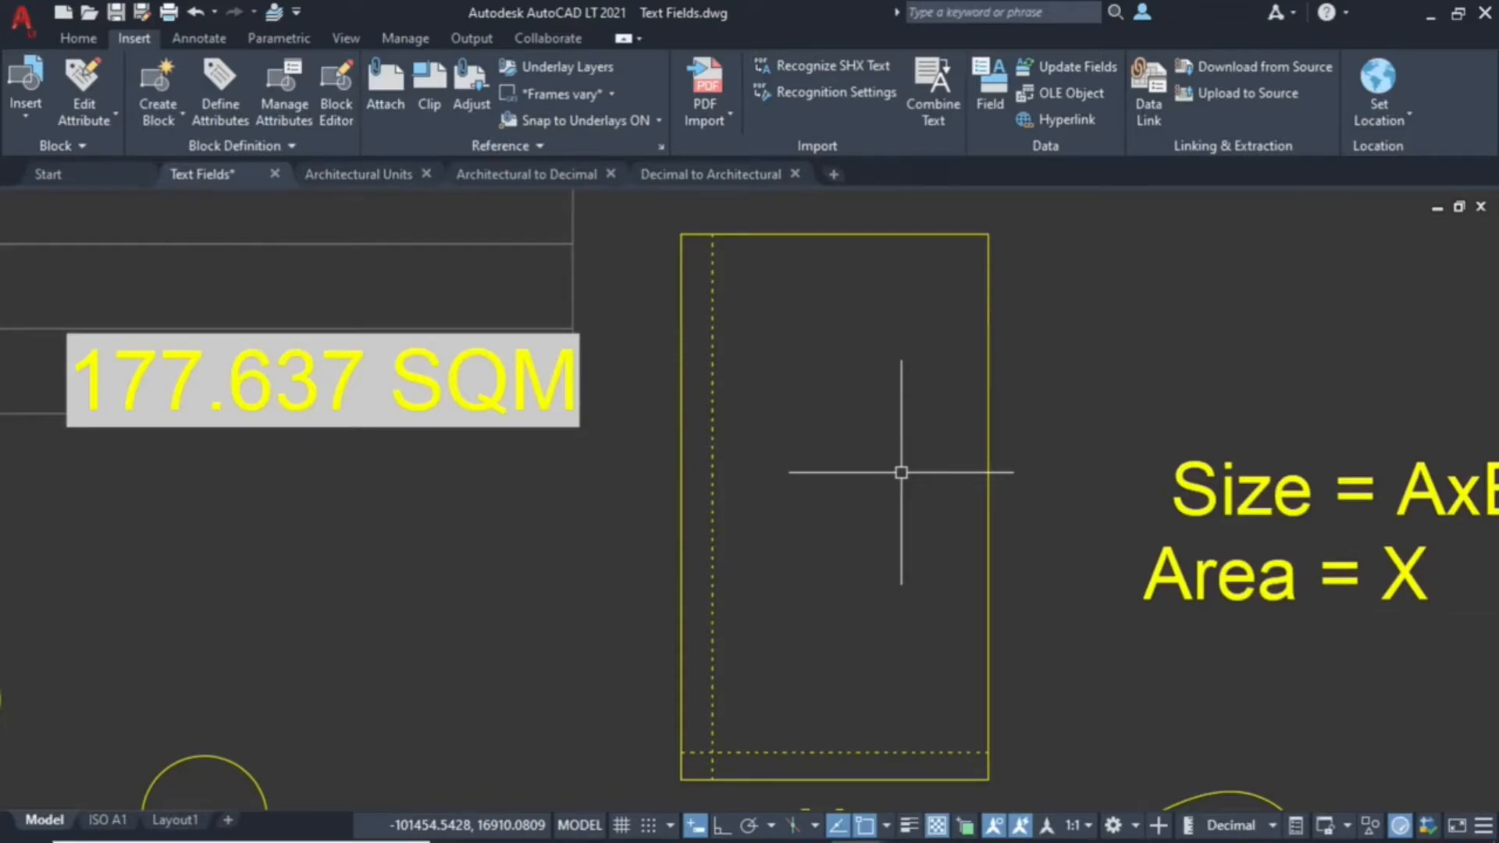
# Add multiline text -X- inside the rectangle and replace its first dash with AAAA
pyautogui.click(199, 38)
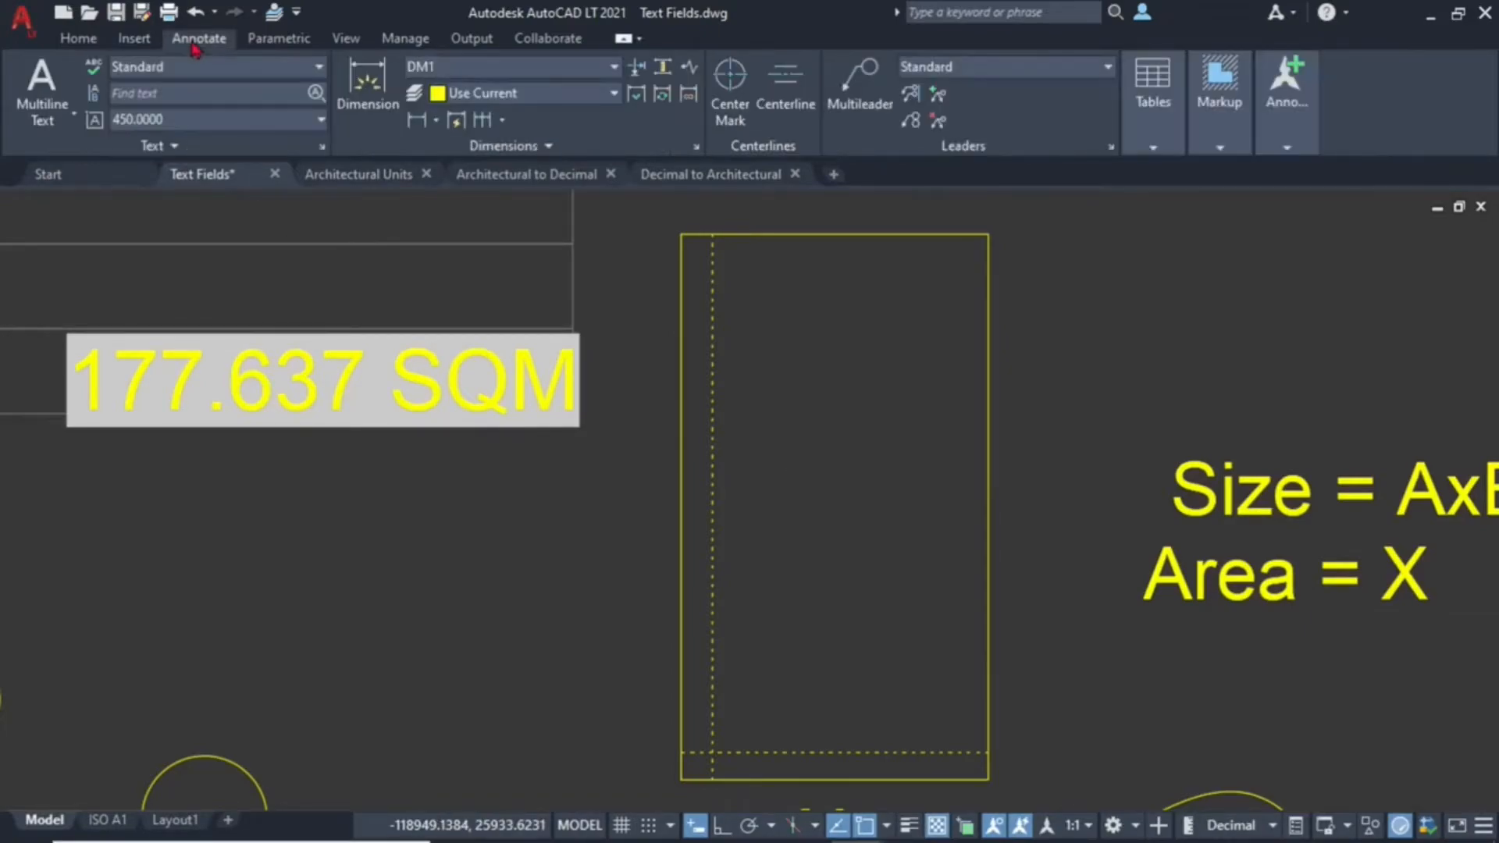
pyautogui.click(45, 121)
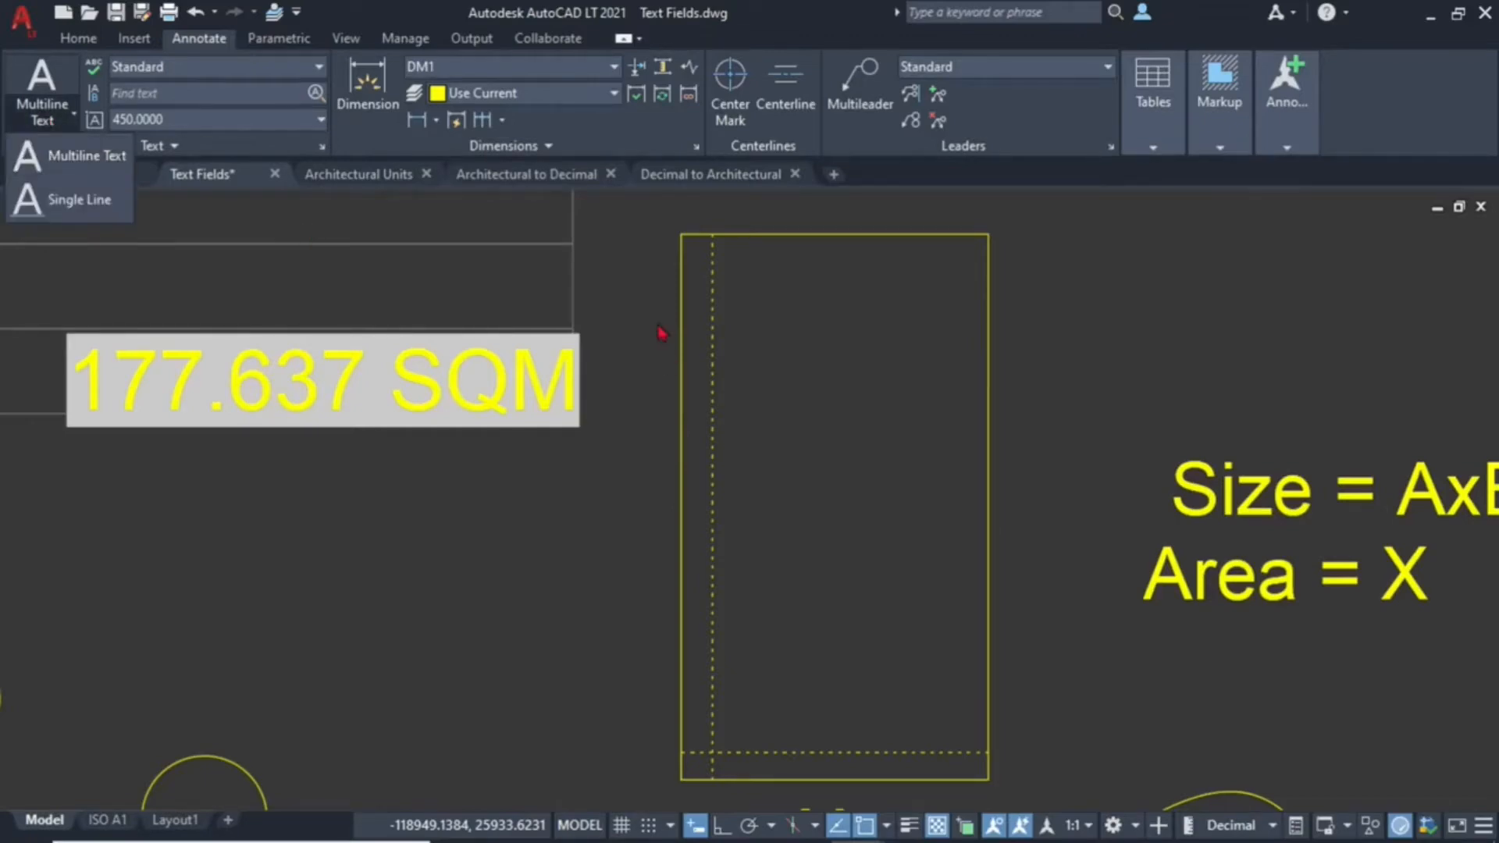
pyautogui.click(751, 446)
pyautogui.click(749, 468)
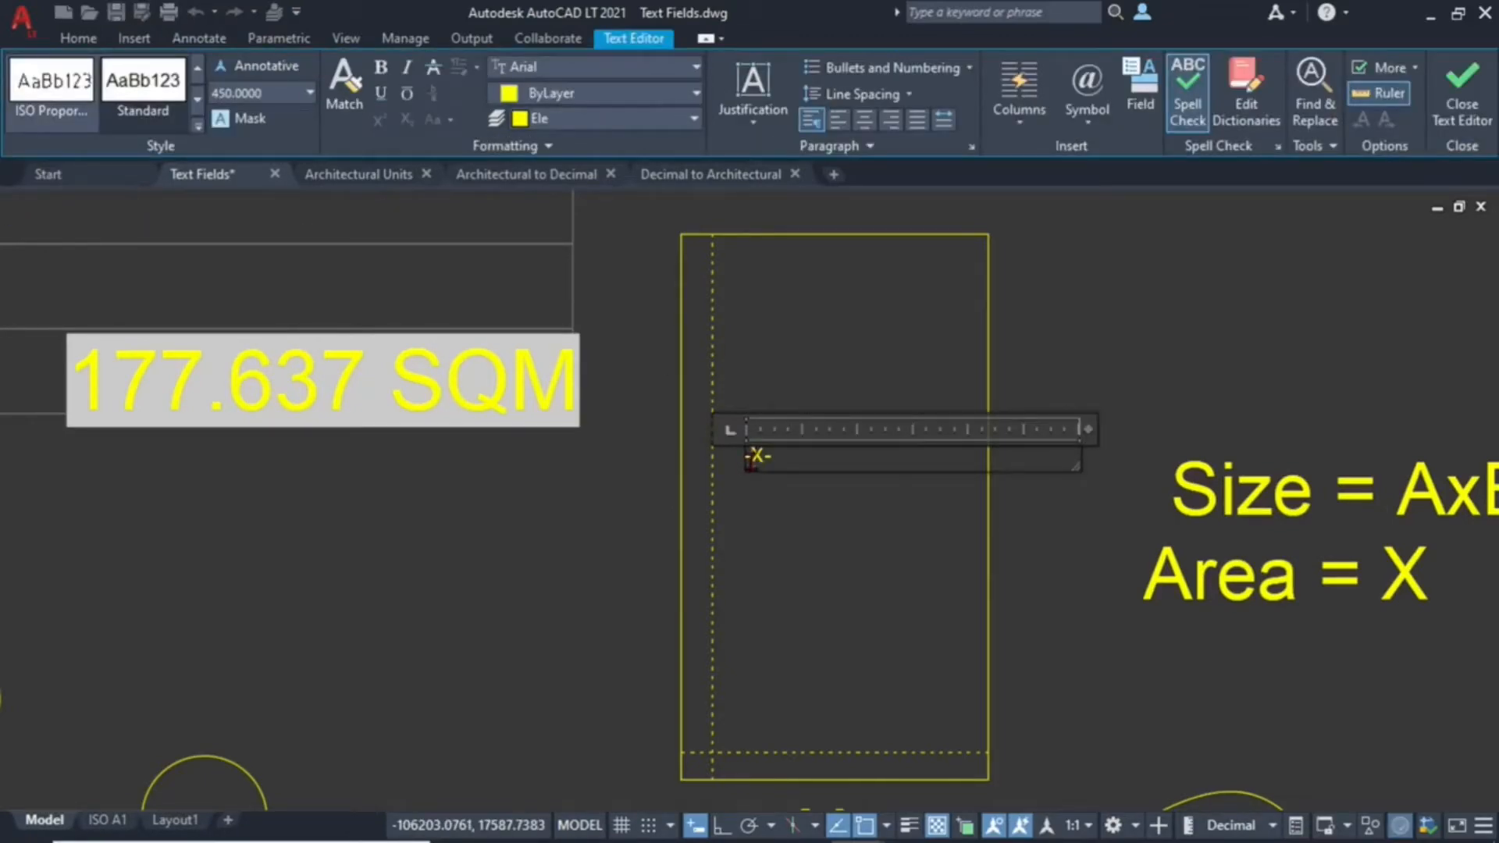
pyautogui.moveTo(751, 461); pyautogui.dragTo(738, 461)
pyautogui.write('AAAA')
# Replace AAAA with an object field for the horizontal dotted line's Length in Decimal format, precision 0
pyautogui.hotkey('shift', 'Home')
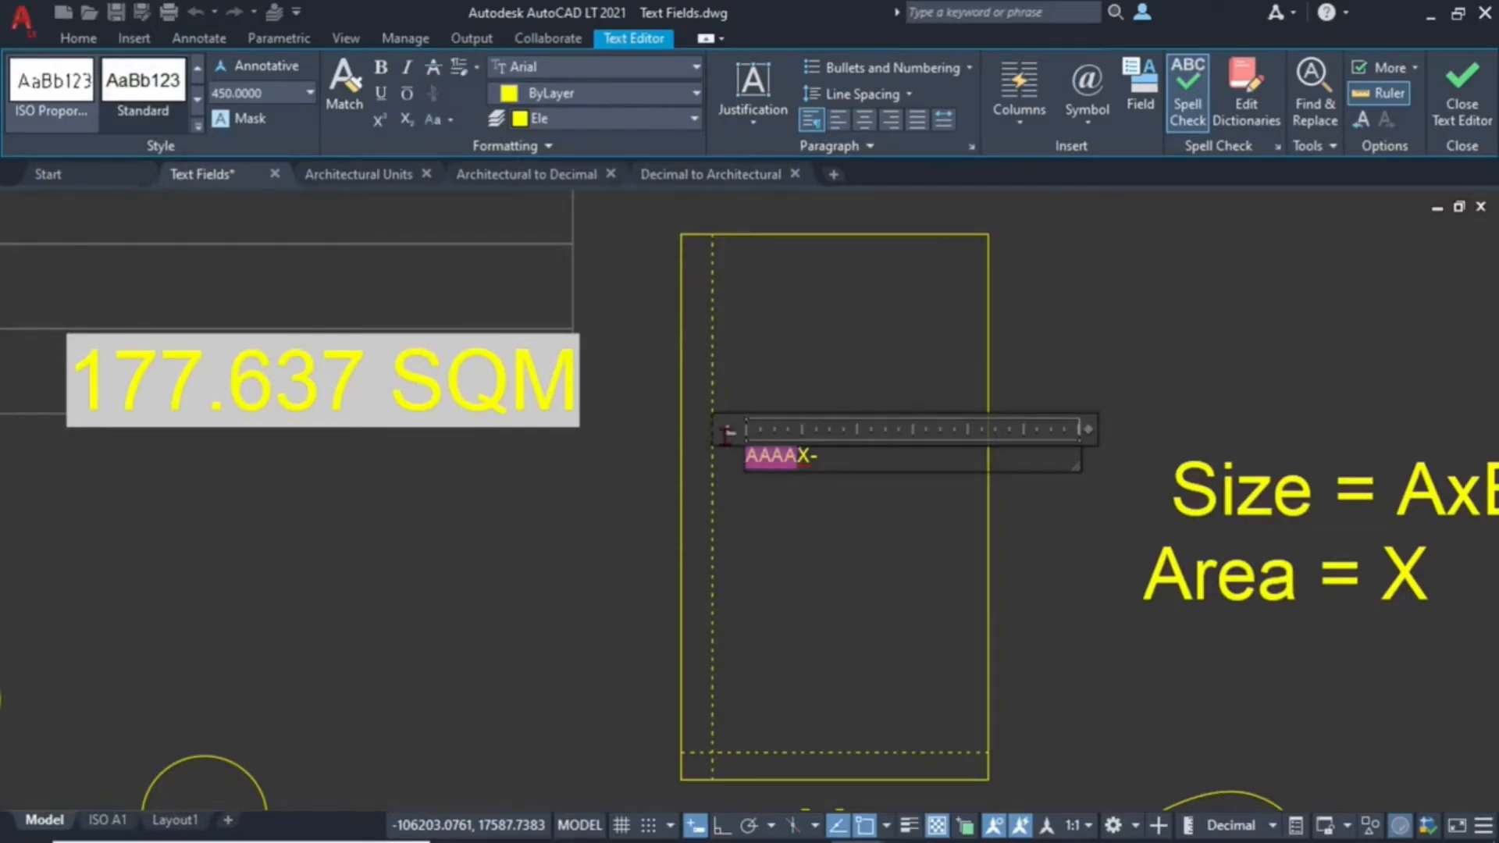
pyautogui.rightClick(777, 456)
pyautogui.click(804, 375)
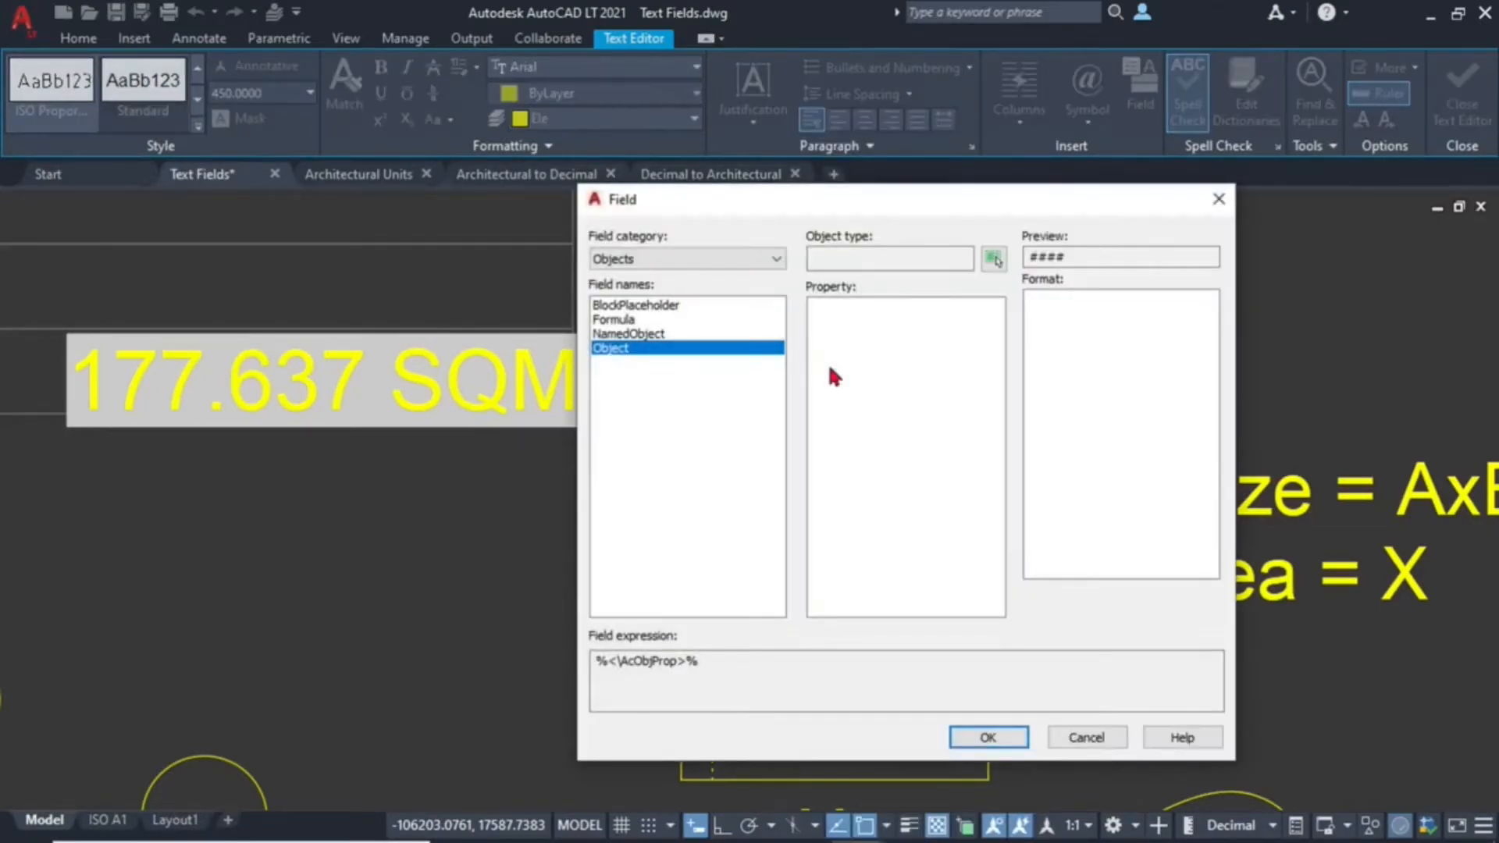
pyautogui.click(993, 259)
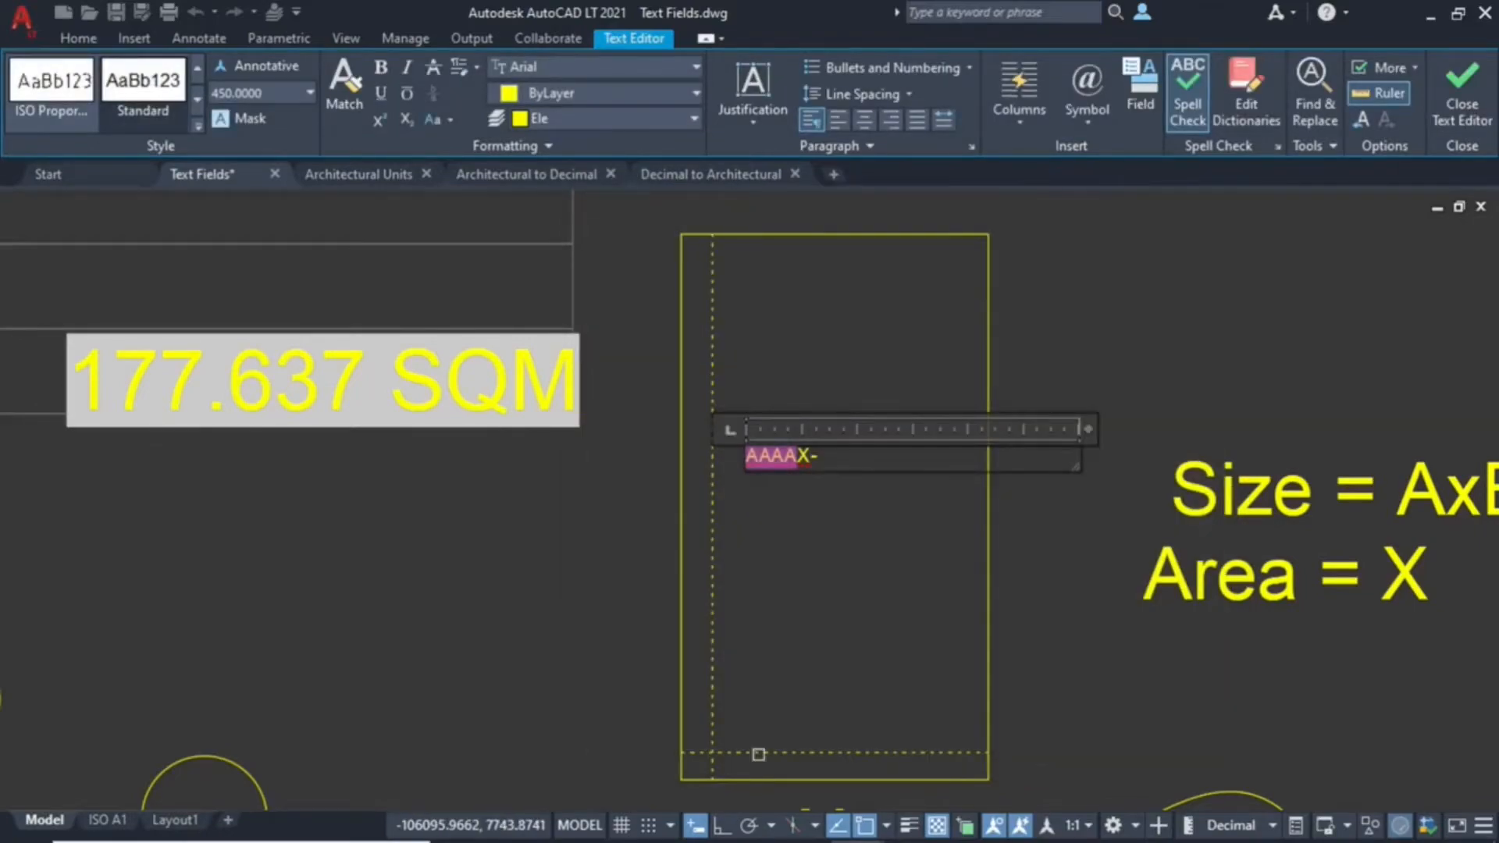
pyautogui.click(755, 753)
pyautogui.click(829, 379)
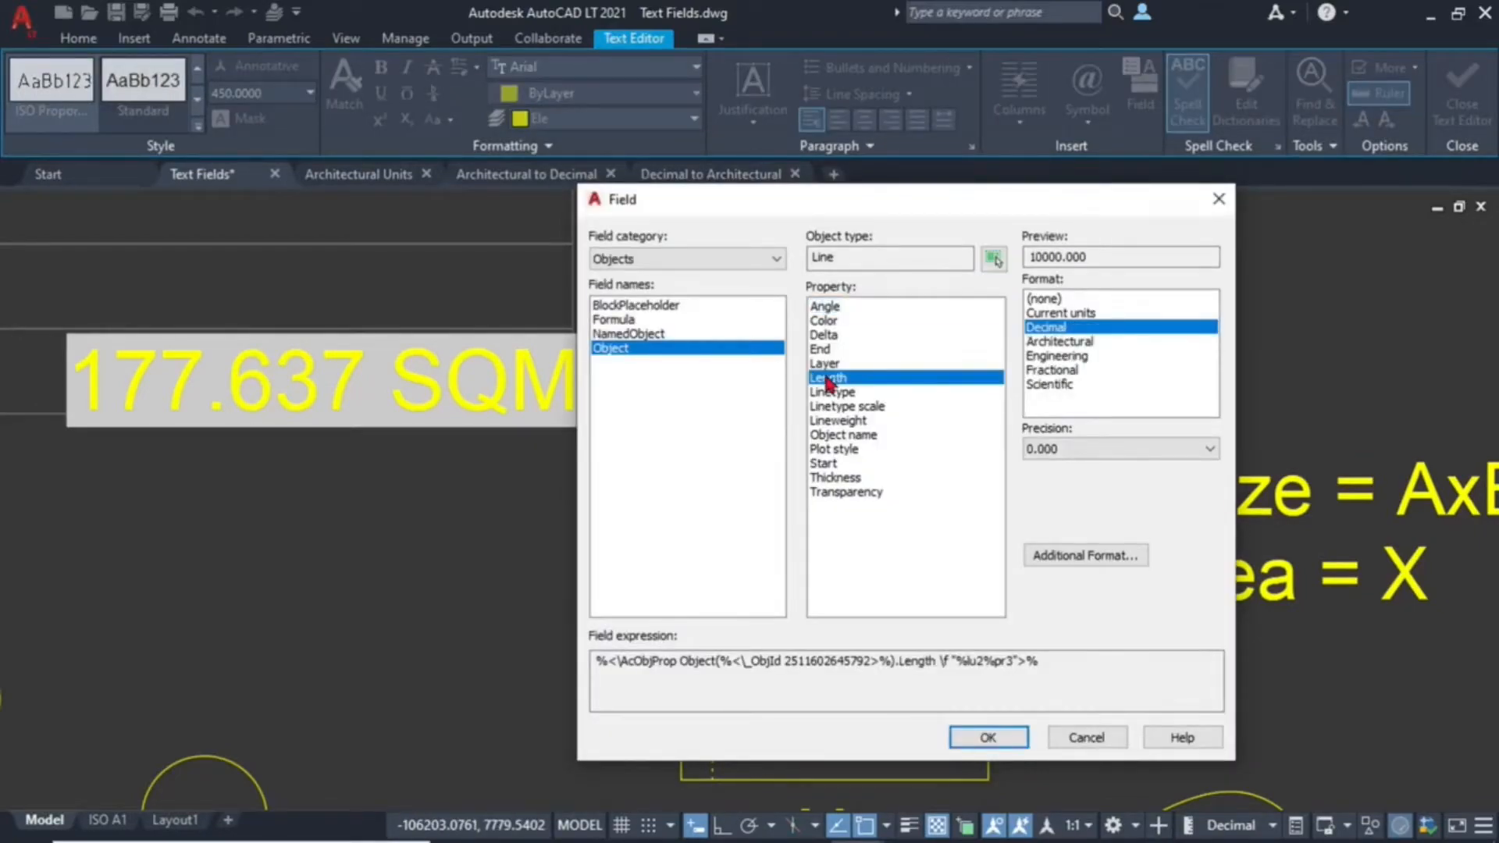
pyautogui.click(1120, 449)
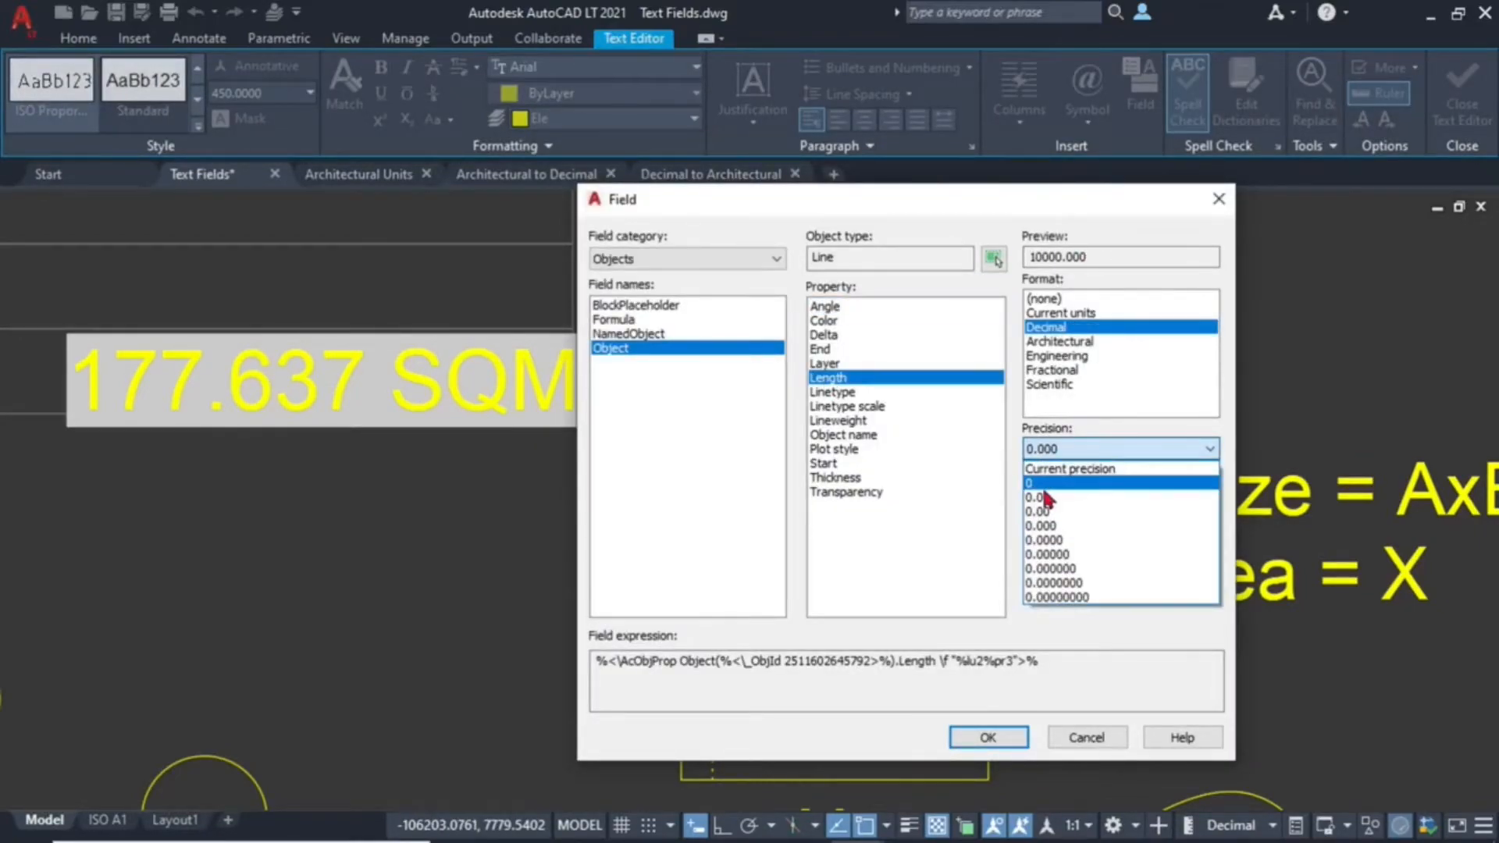
pyautogui.click(1140, 496)
# Give the horizontal line's length field a conversion factor of .001, the suffix M and a precision of 0.000
pyautogui.click(1086, 555)
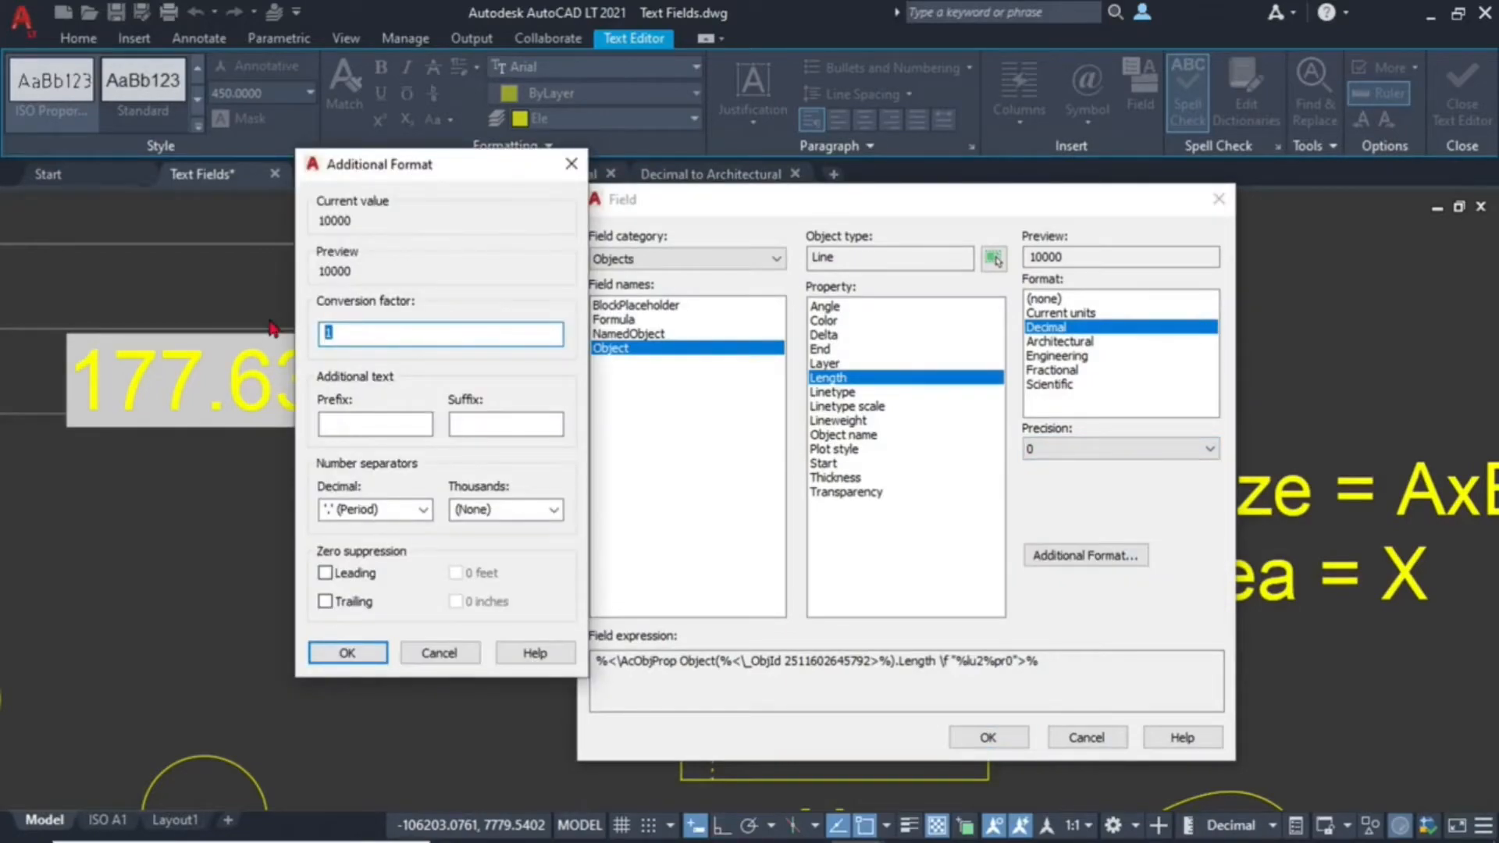
pyautogui.write('.001')
pyautogui.click(462, 424)
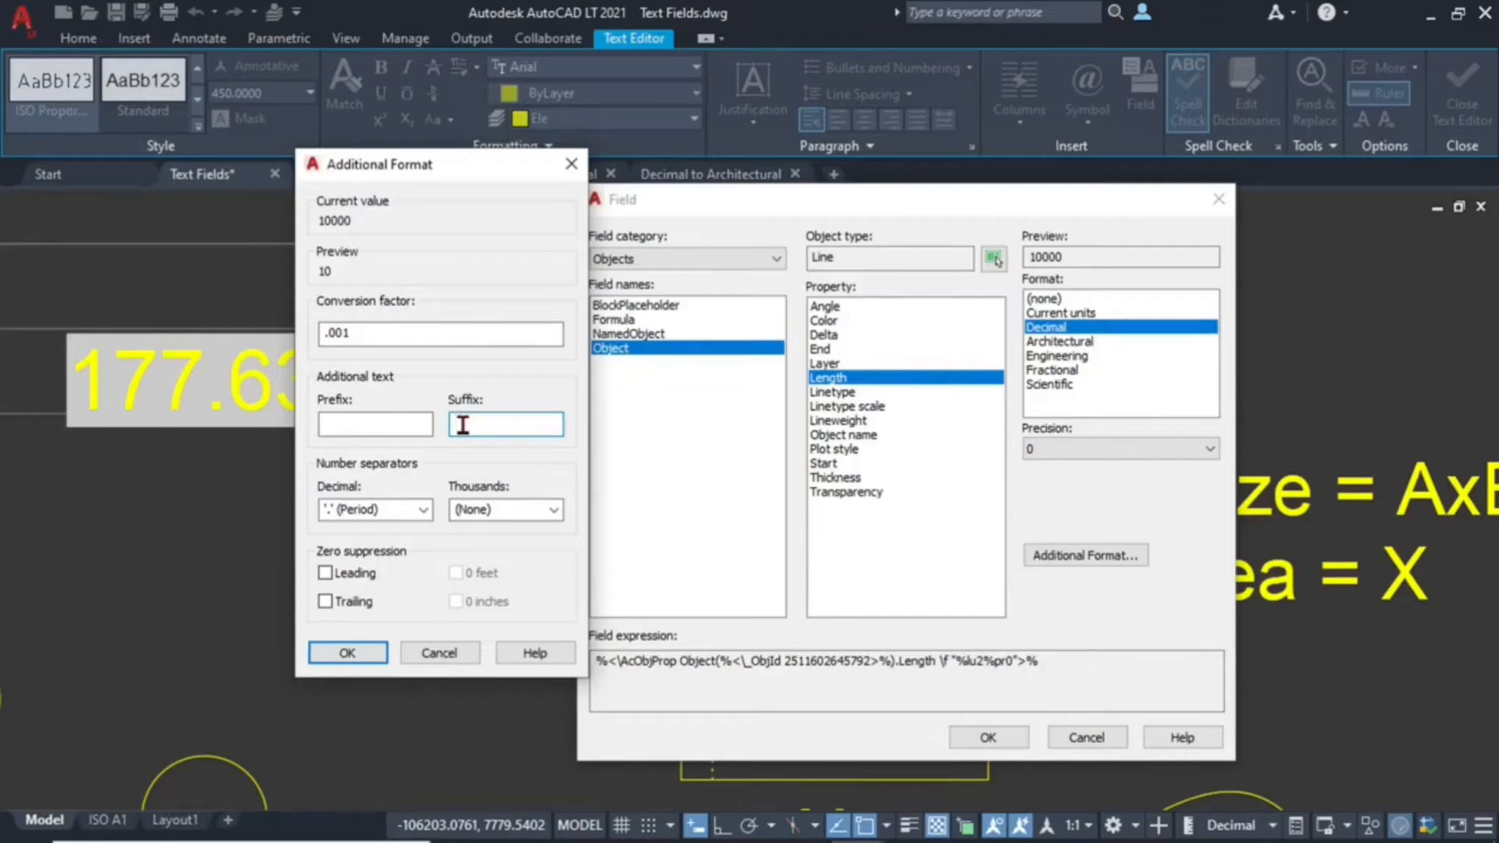
pyautogui.write('M')
pyautogui.press('Return')
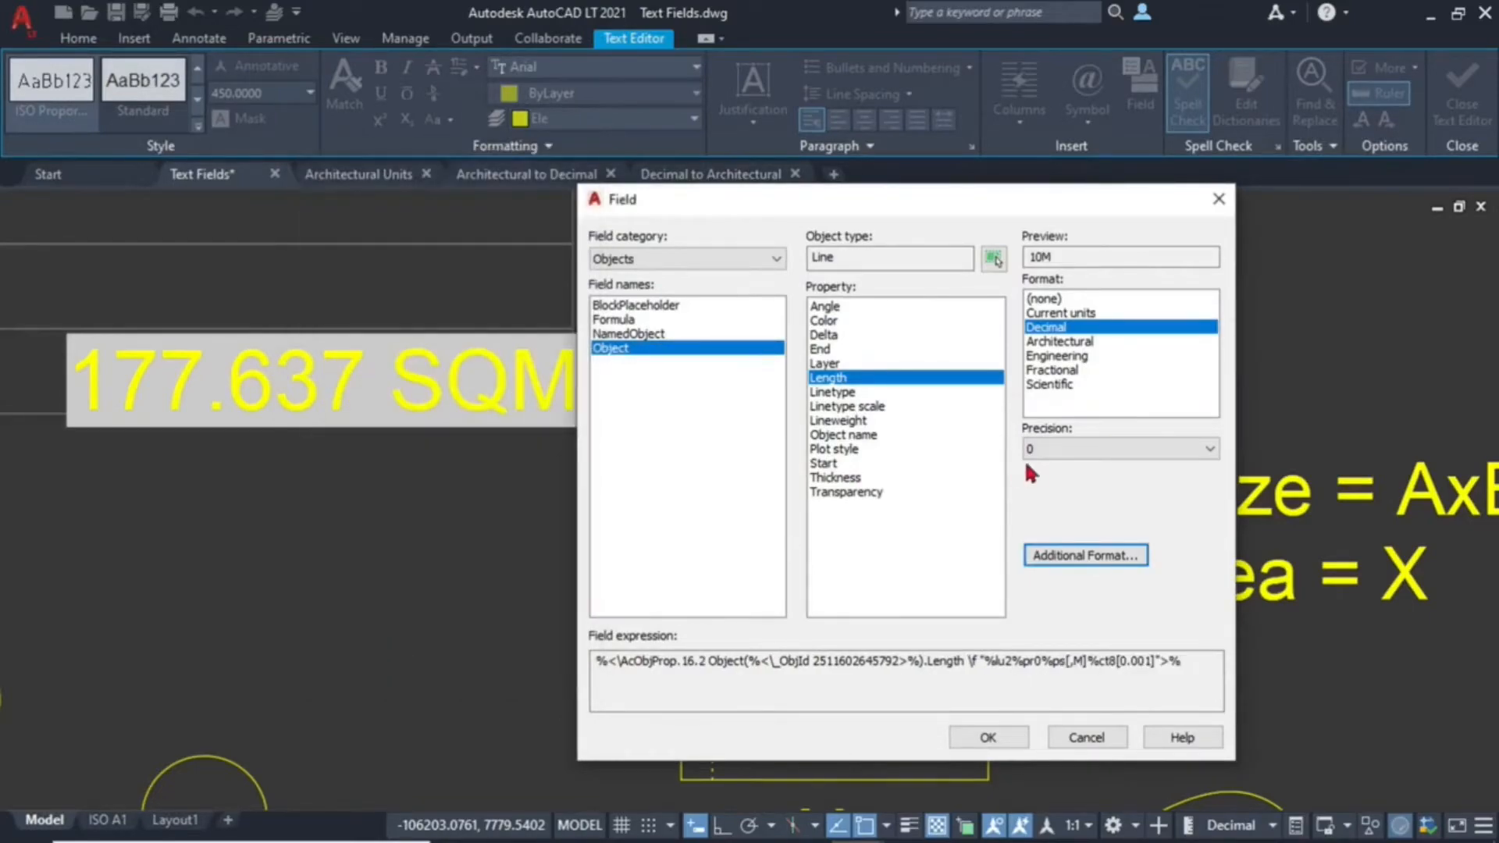
pyautogui.click(1067, 450)
pyautogui.click(1058, 526)
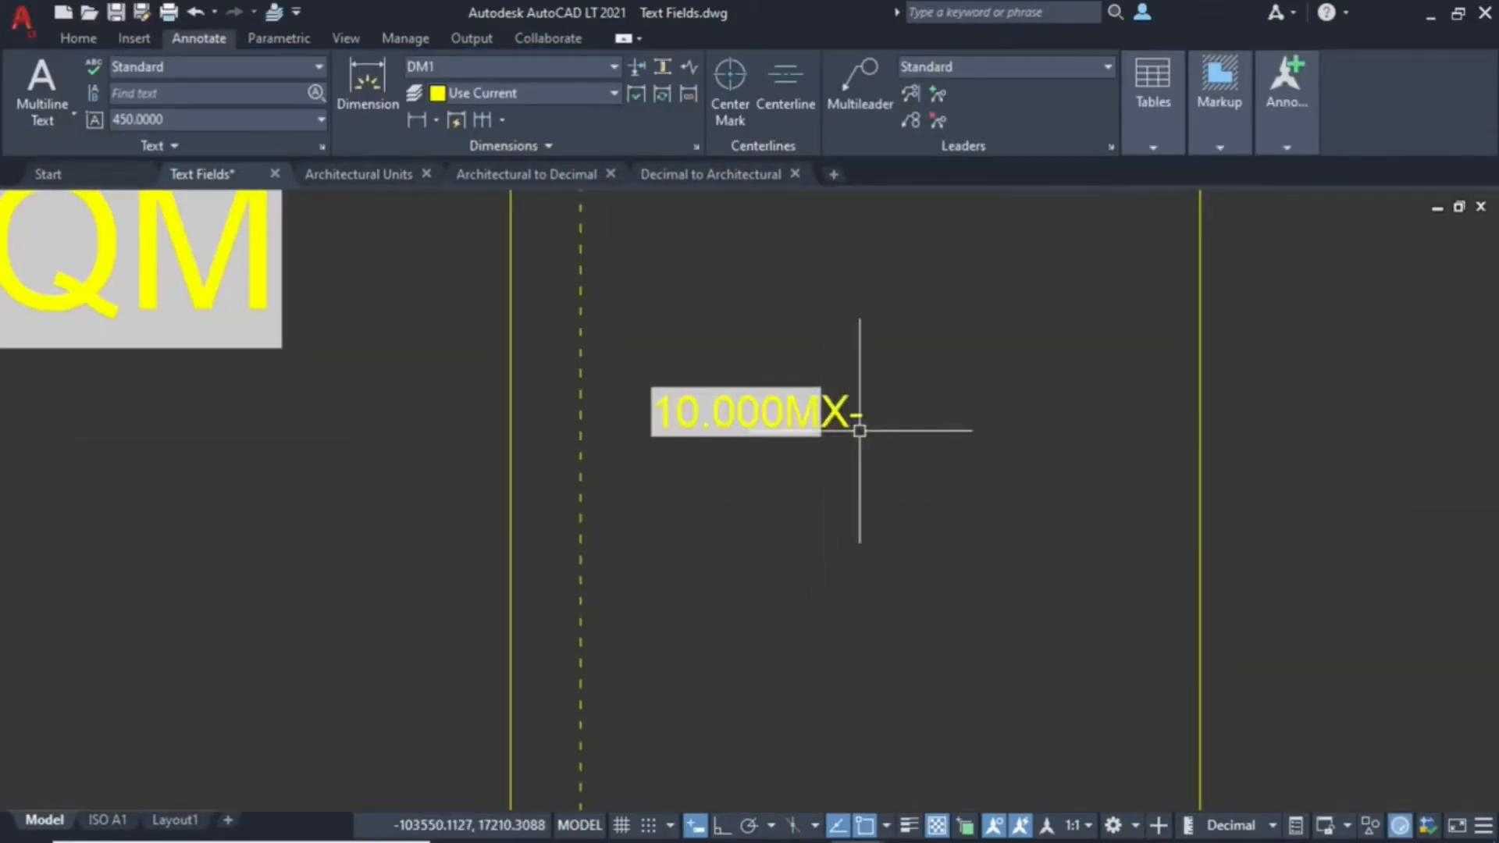
# Replace the dash after the X with an object field for the vertical dotted line's Length in Decimal format
pyautogui.doubleClick(855, 416)
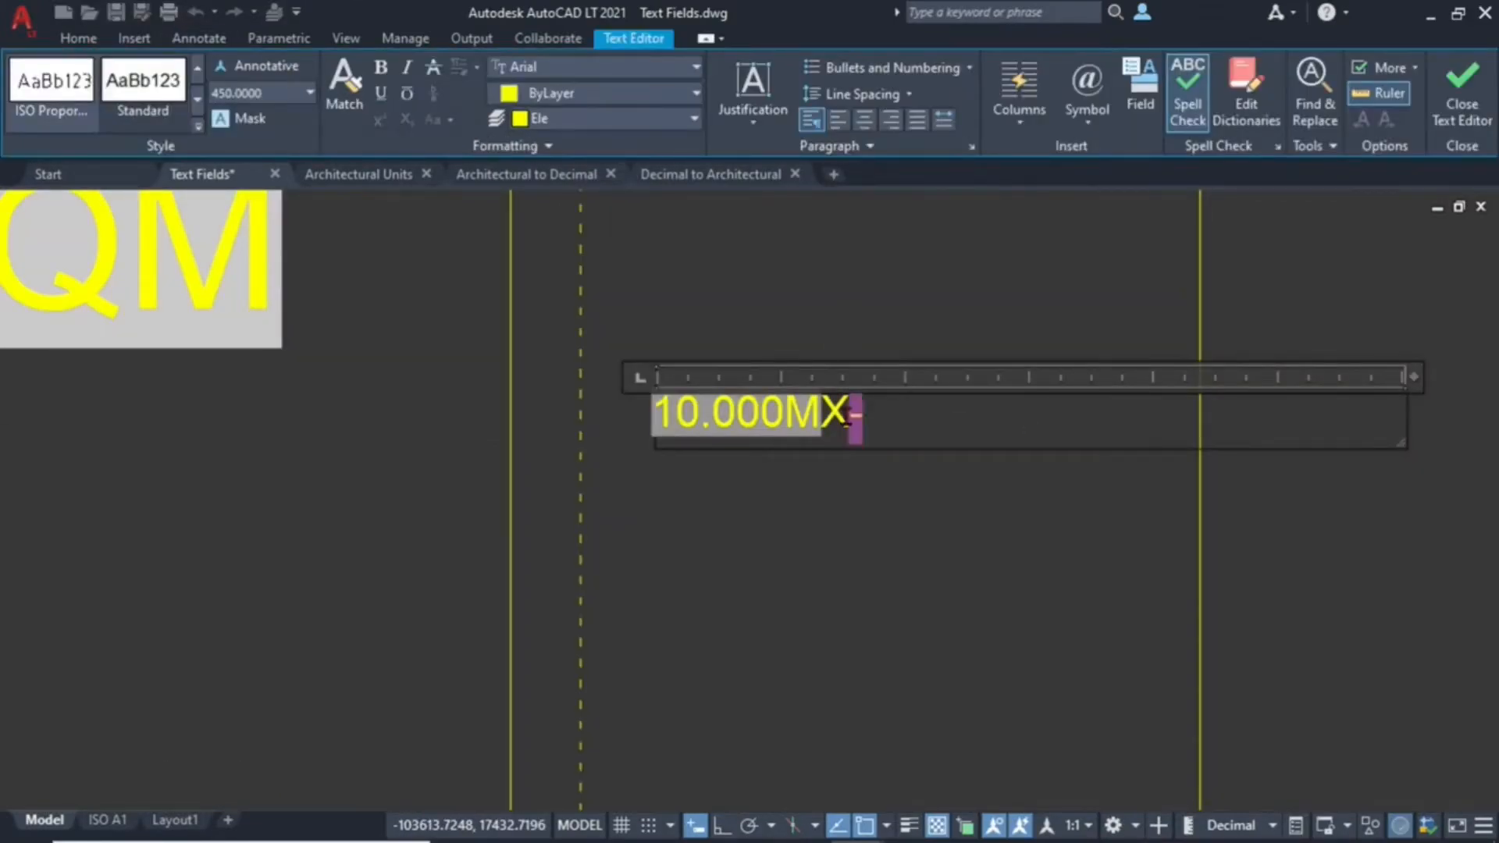
pyautogui.rightClick(852, 437)
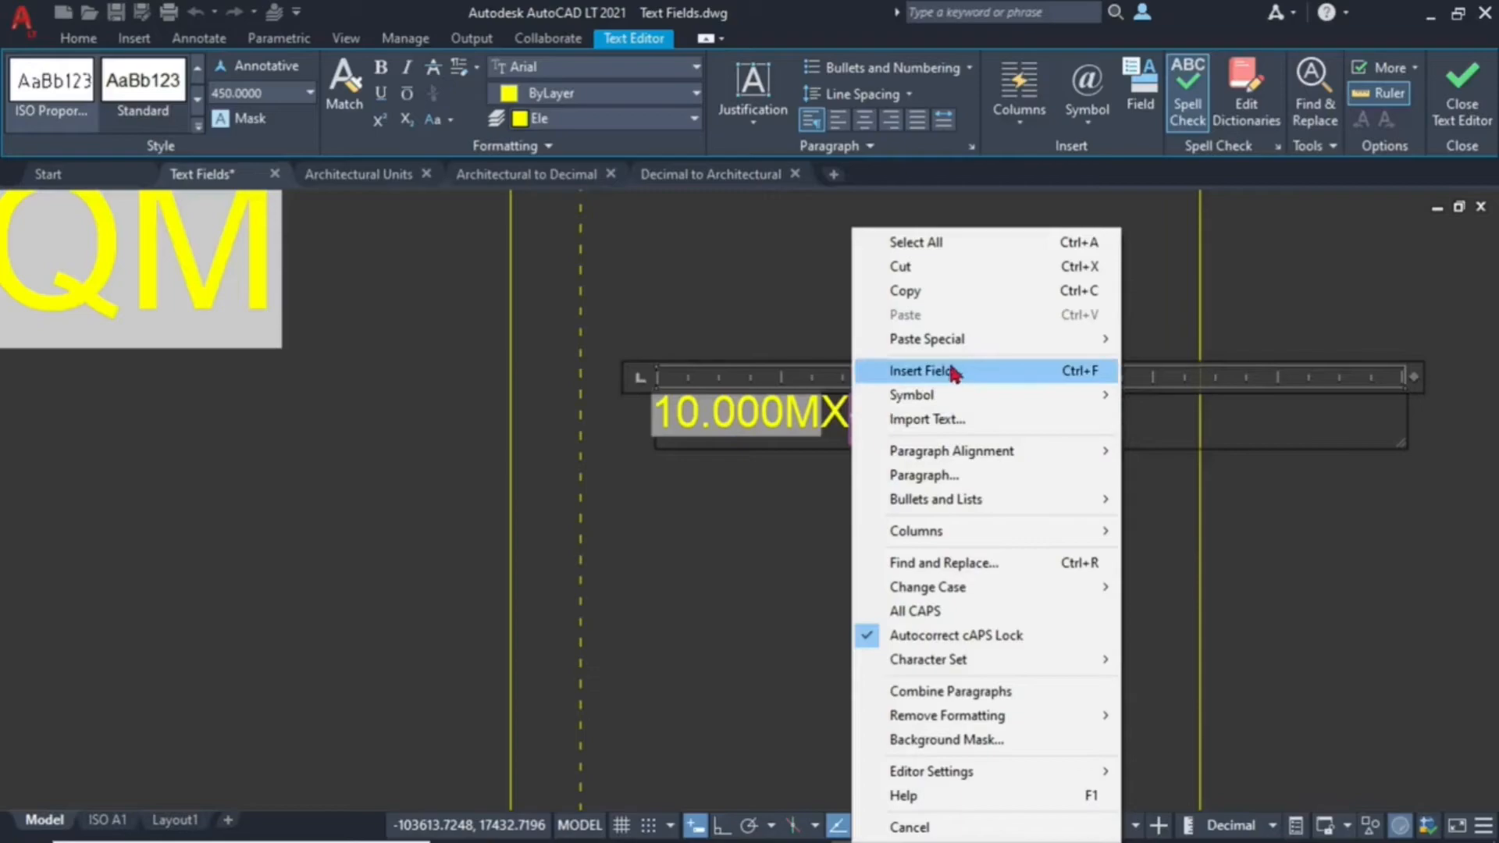
pyautogui.click(951, 373)
pyautogui.click(983, 736)
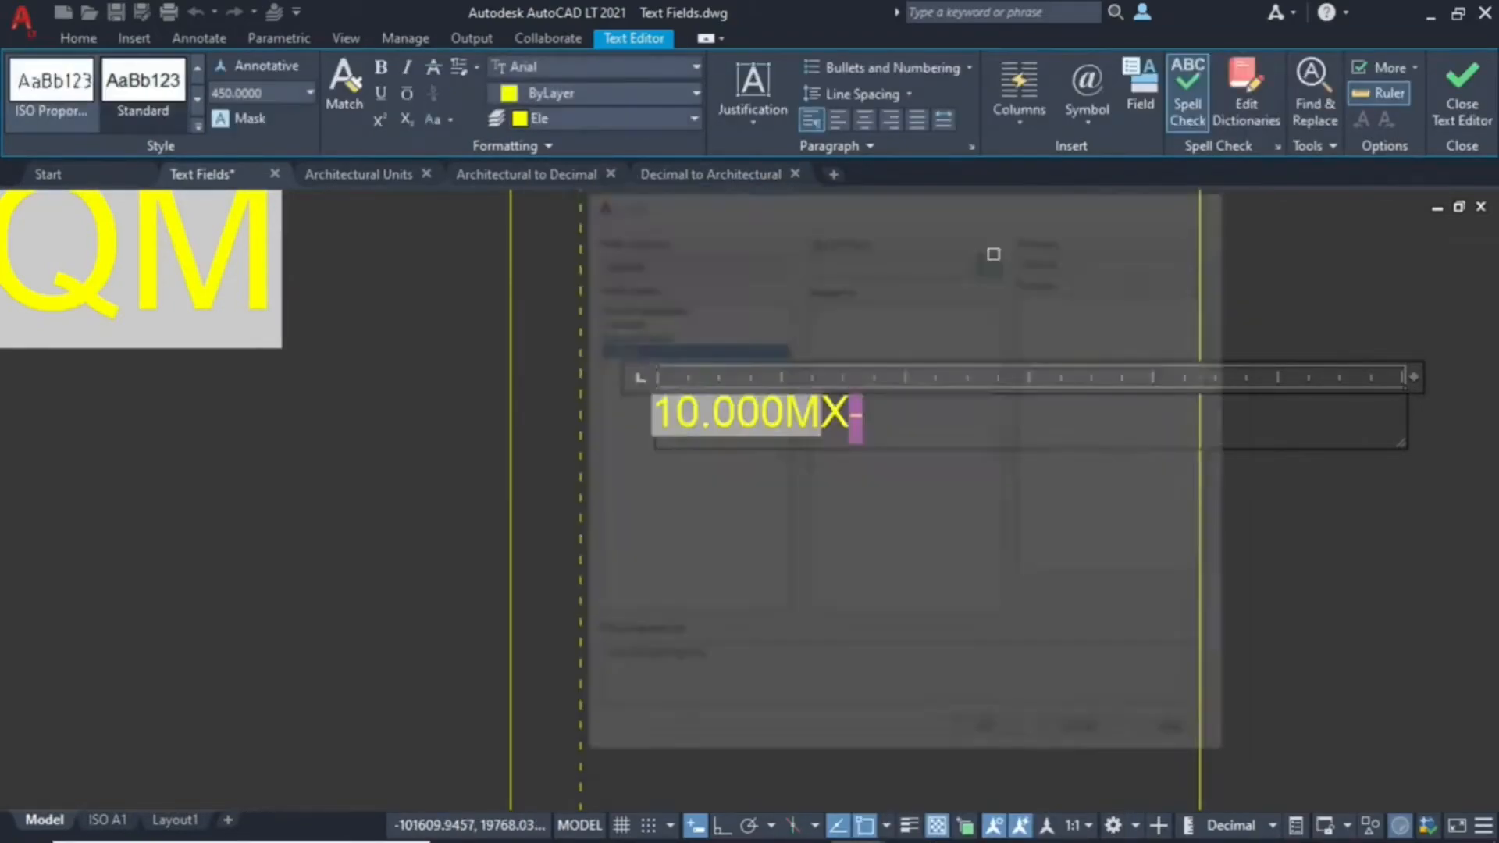
pyautogui.click(578, 464)
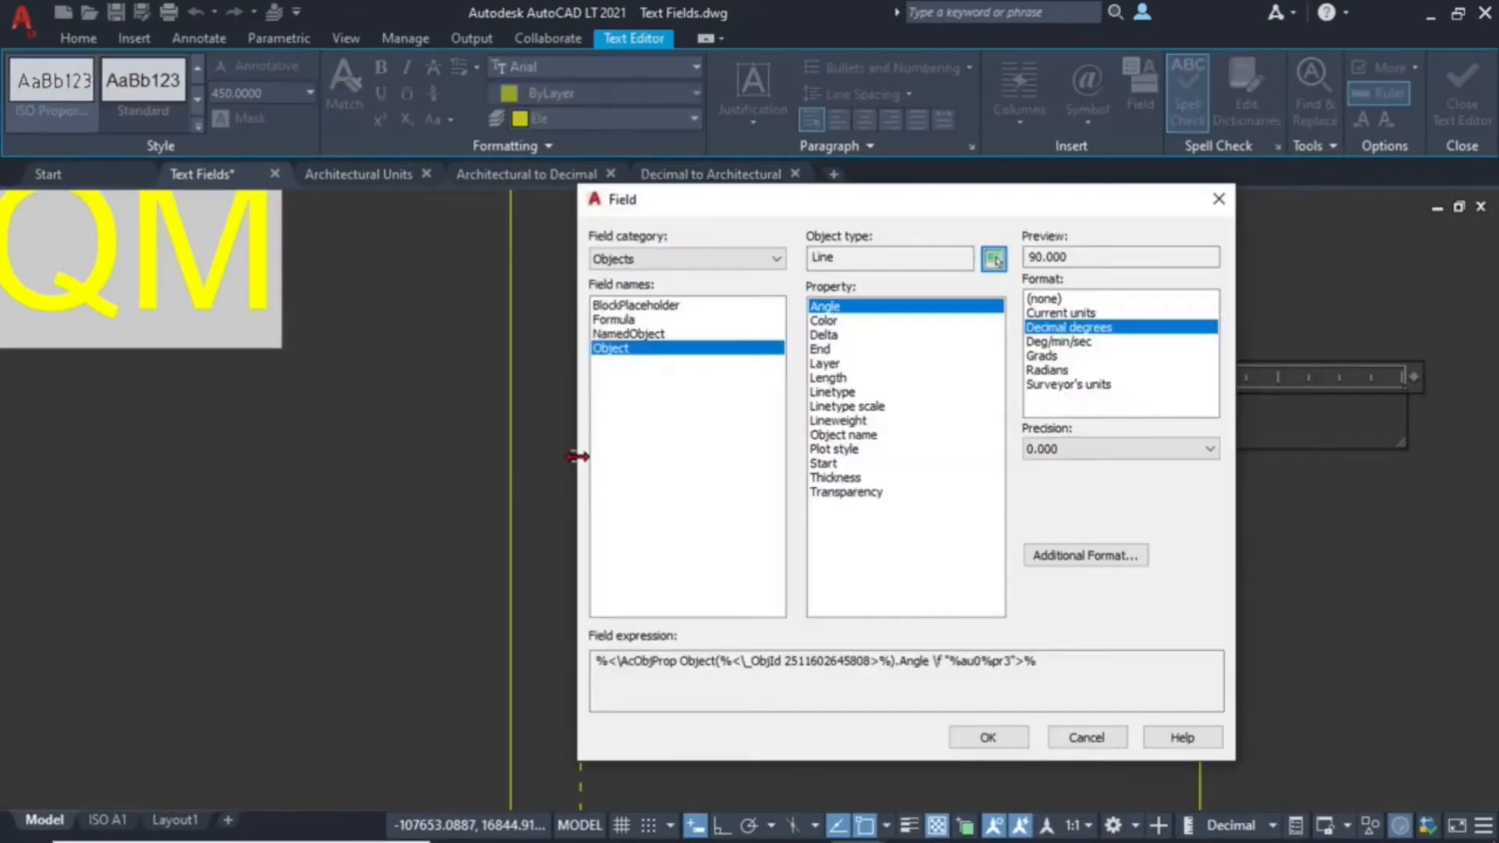
pyautogui.click(834, 379)
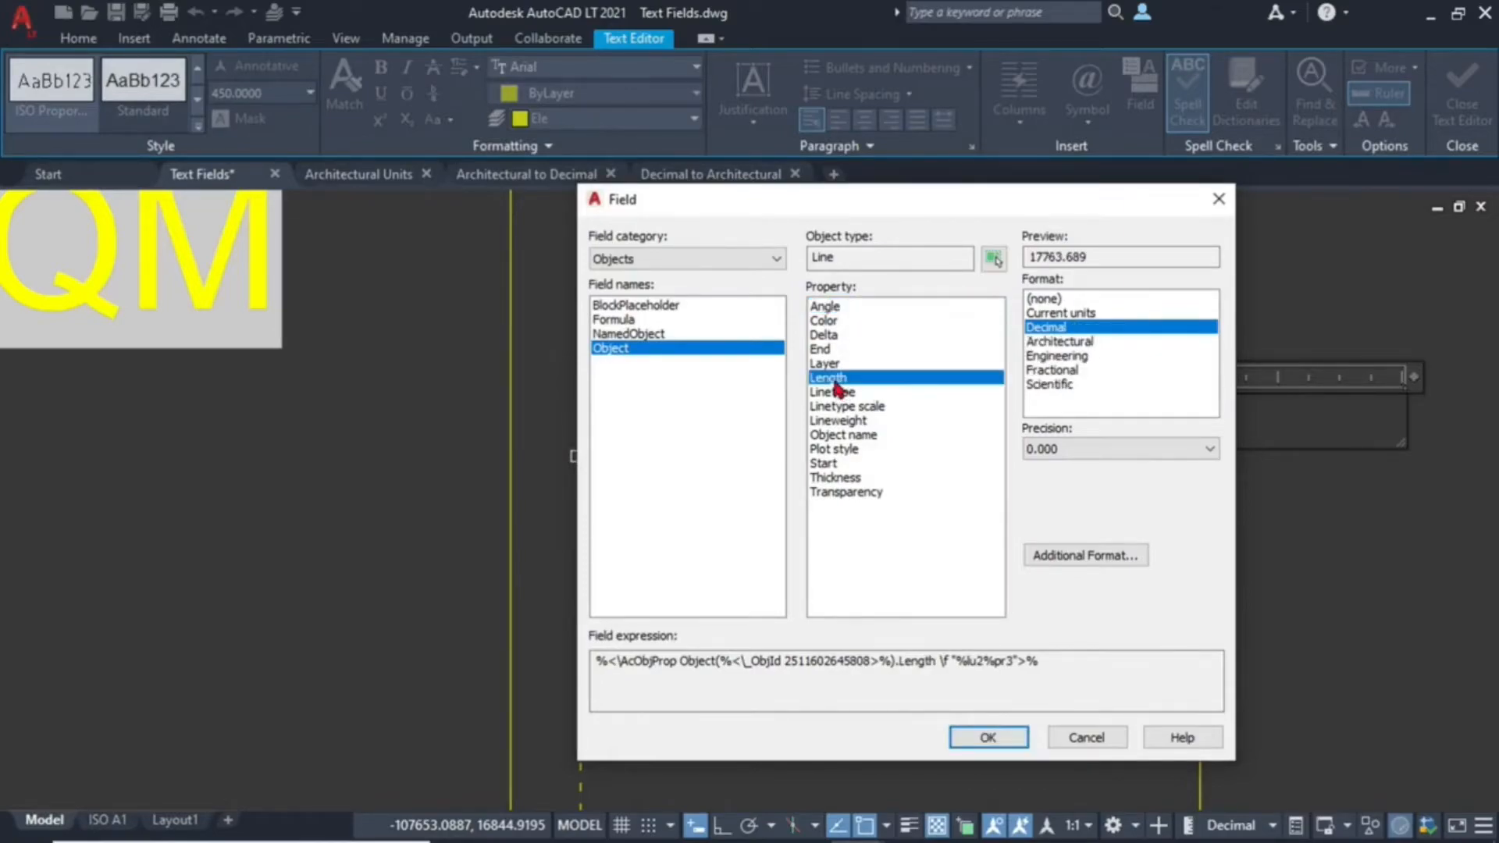
# Give the vertical line's length field a conversion factor of .001 and the suffix M, and finish the text edit
pyautogui.click(1089, 556)
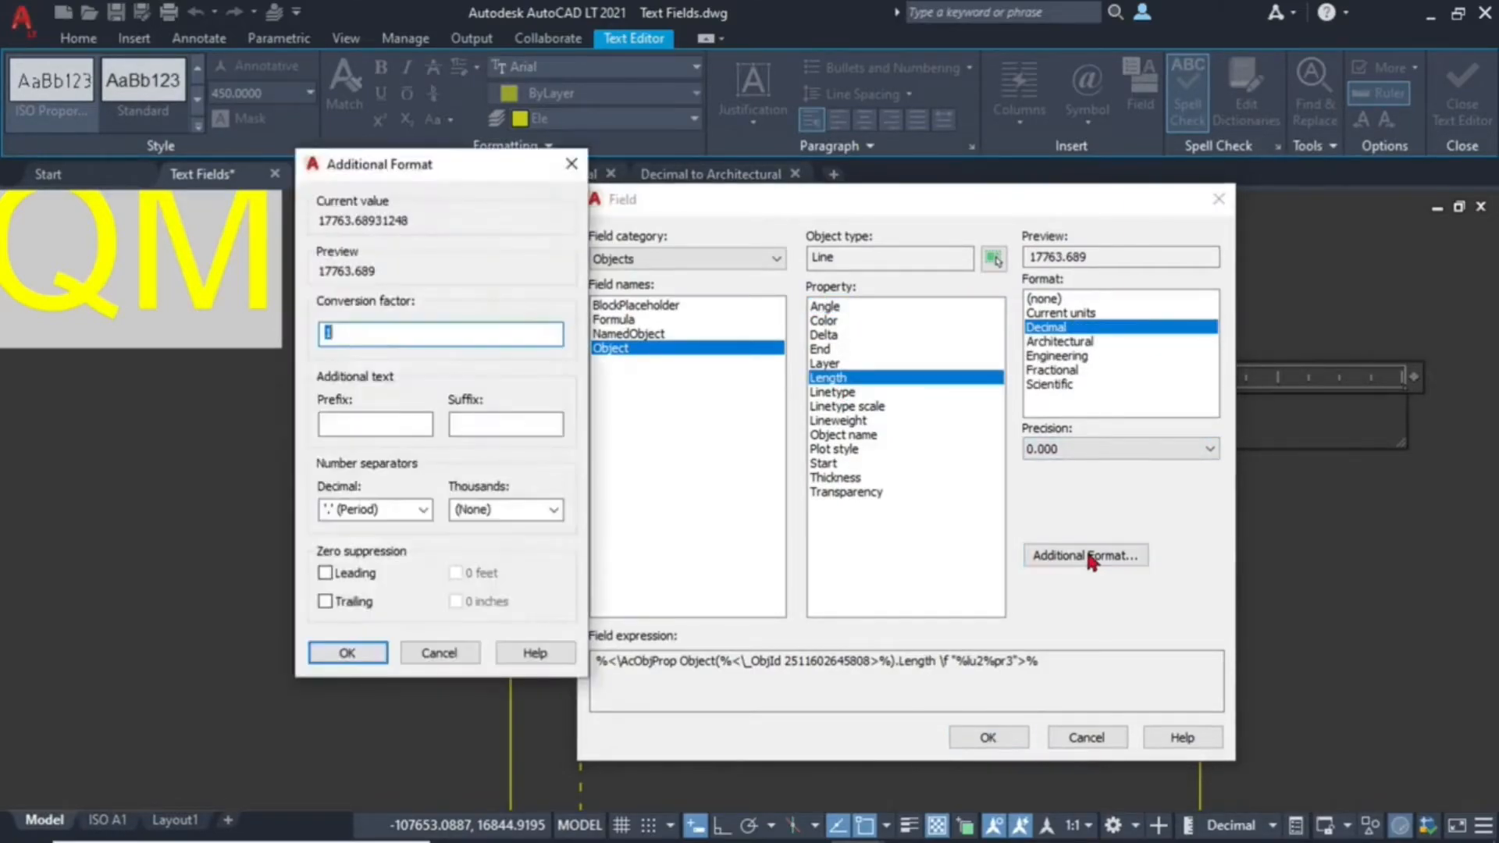
pyautogui.write('.001')
pyautogui.click(482, 425)
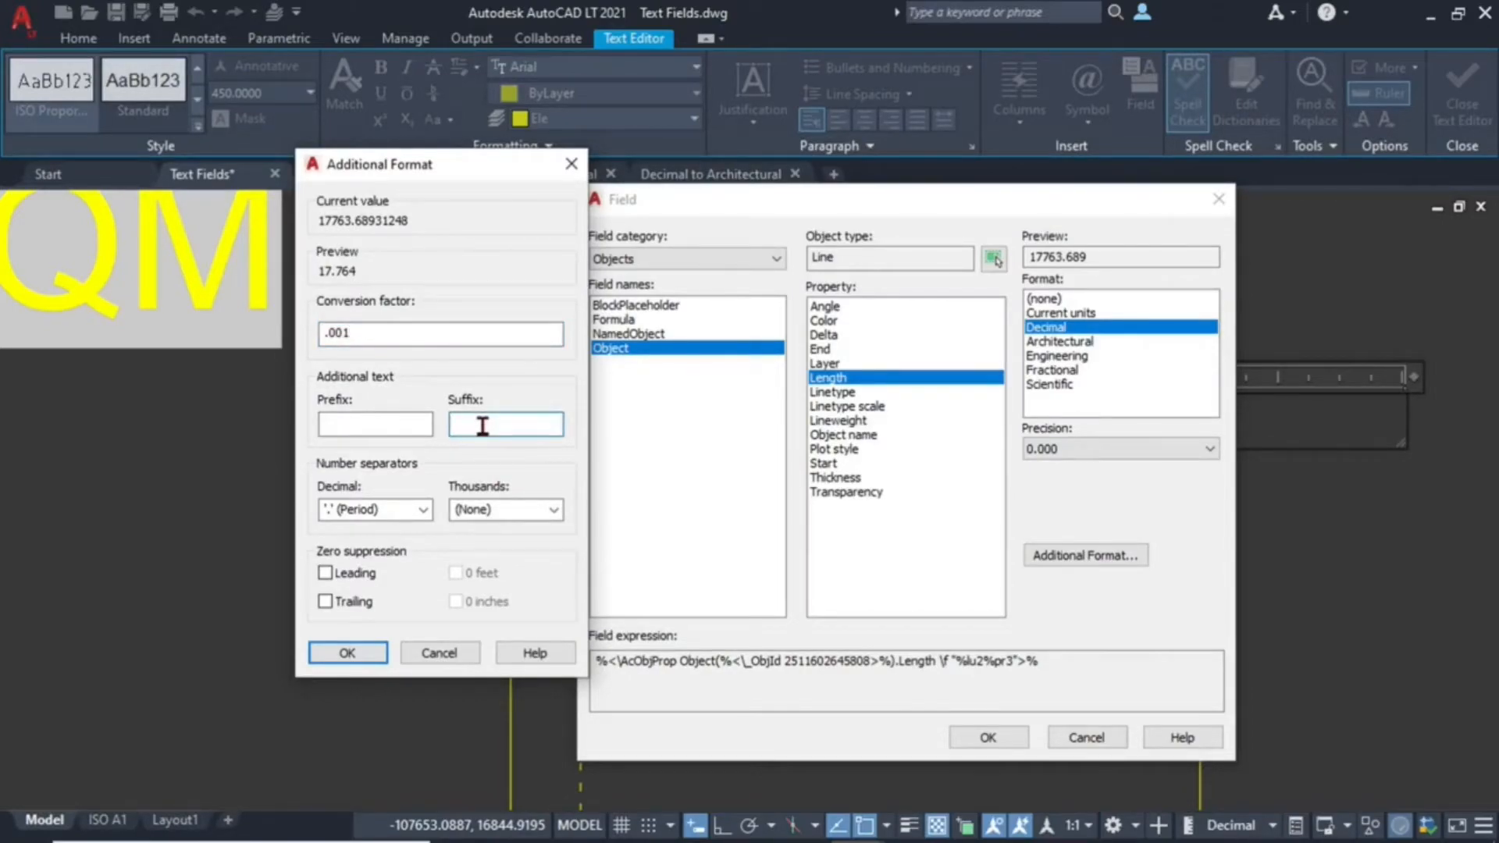
pyautogui.write('M')
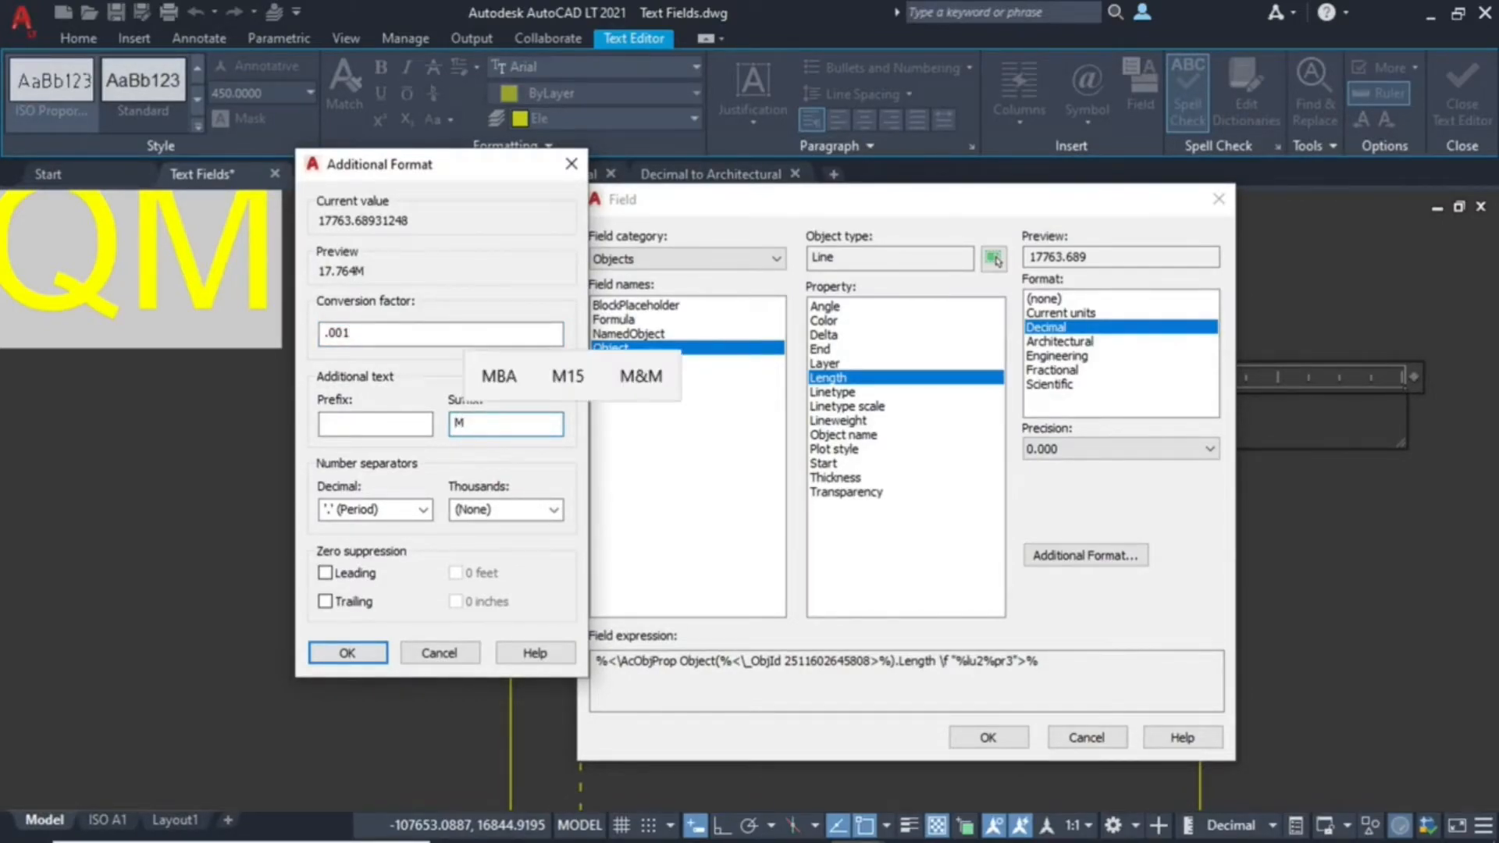
pyautogui.click(352, 655)
pyautogui.click(989, 738)
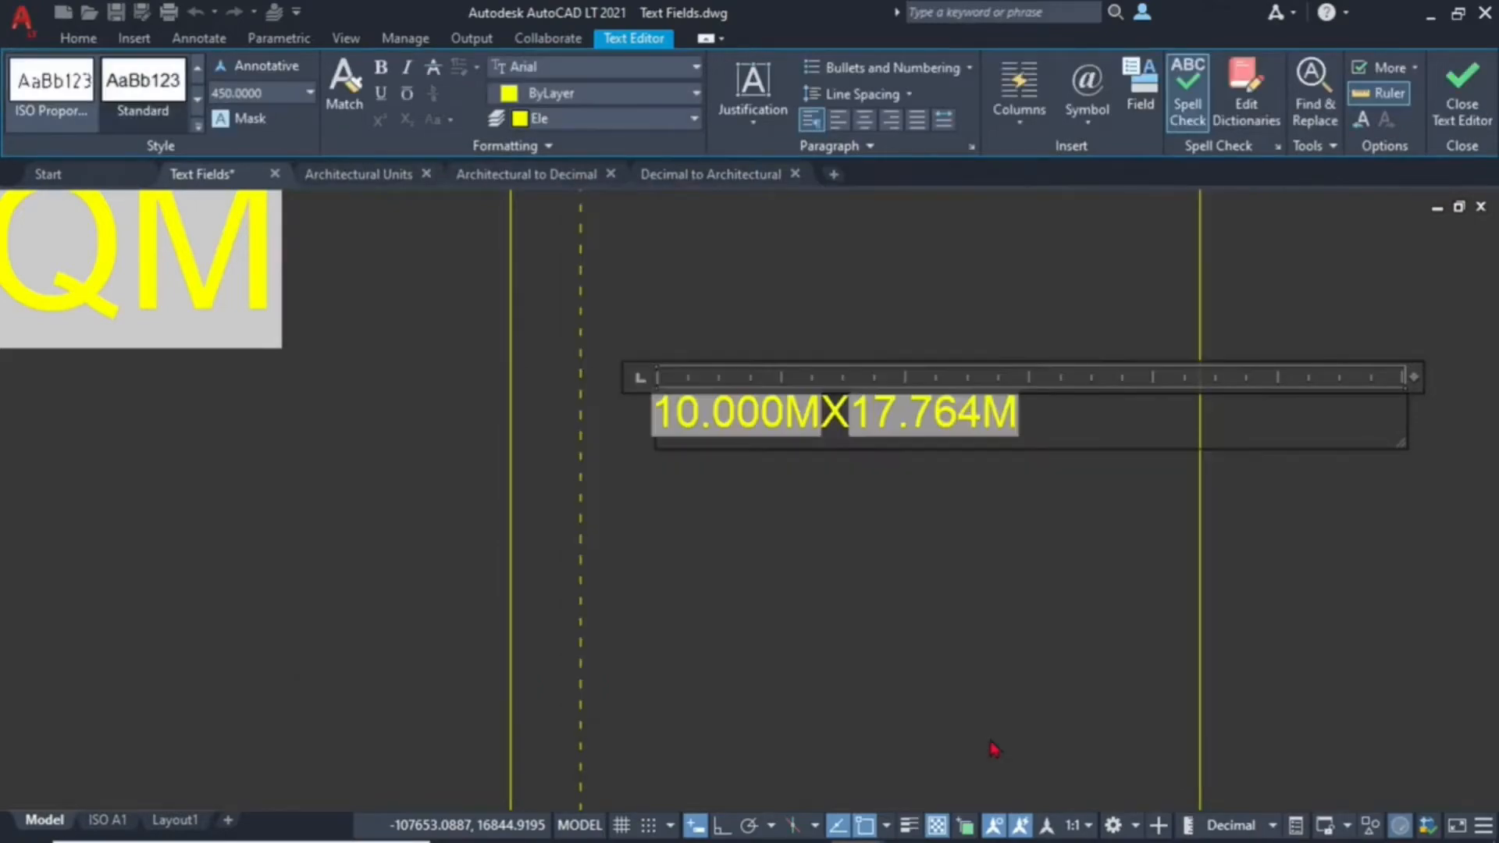
pyautogui.click(1054, 591)
# Stretch the rectangle's upper edge and vertical dotted line straight down to shorten the rectangle
pyautogui.scroll(-4, 787, 477)
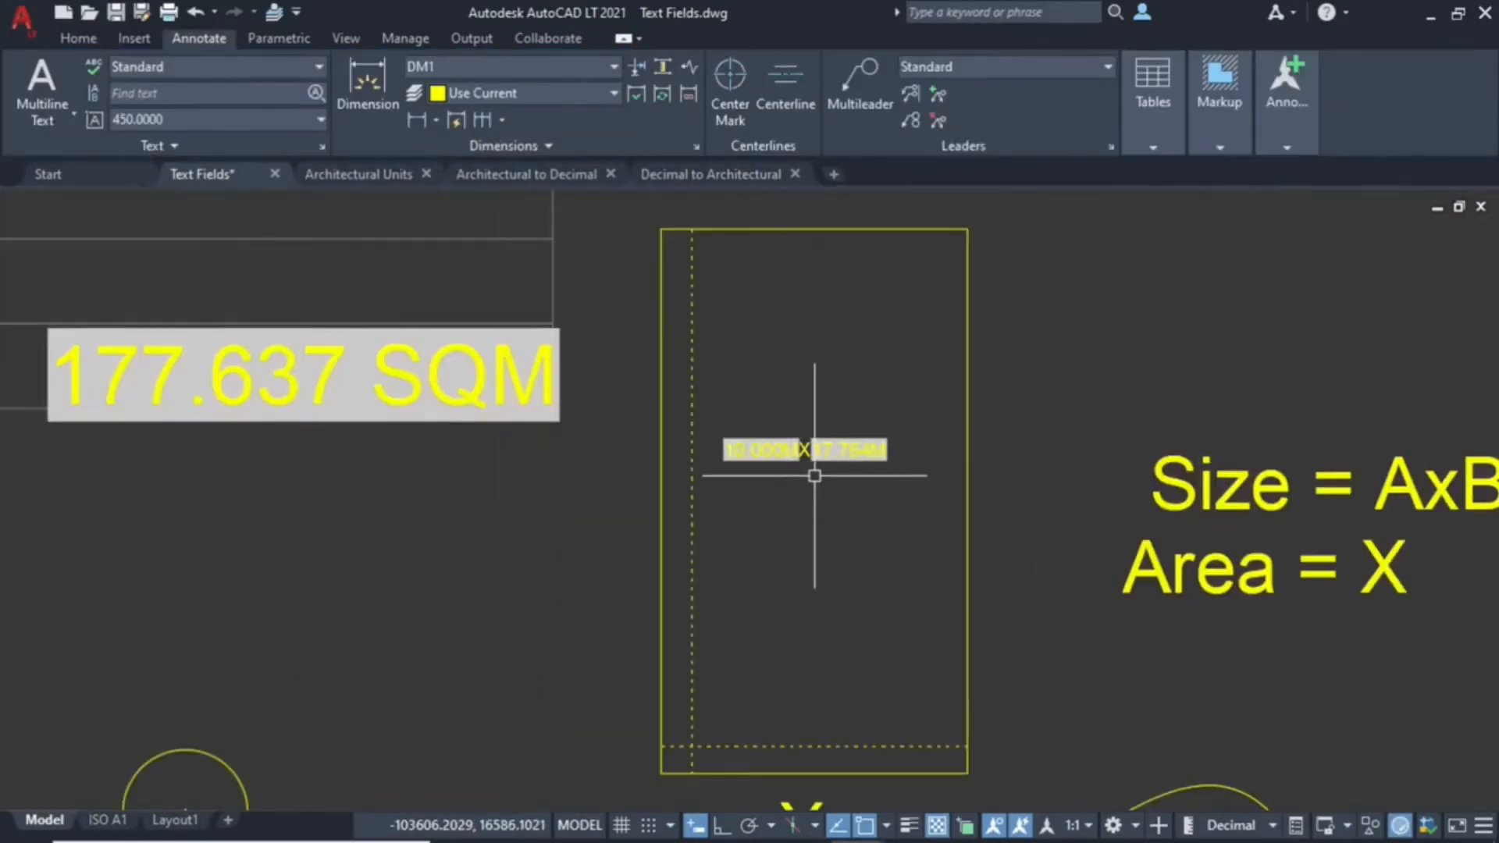
pyautogui.scroll(2, 800, 466)
pyautogui.moveTo(799, 465); pyautogui.dragTo(806, 587, button='middle')
pyautogui.write('s')
pyautogui.press('Return')
pyautogui.click(1109, 214)
pyautogui.click(526, 338)
pyautogui.press('Return')
pyautogui.click(1032, 361)
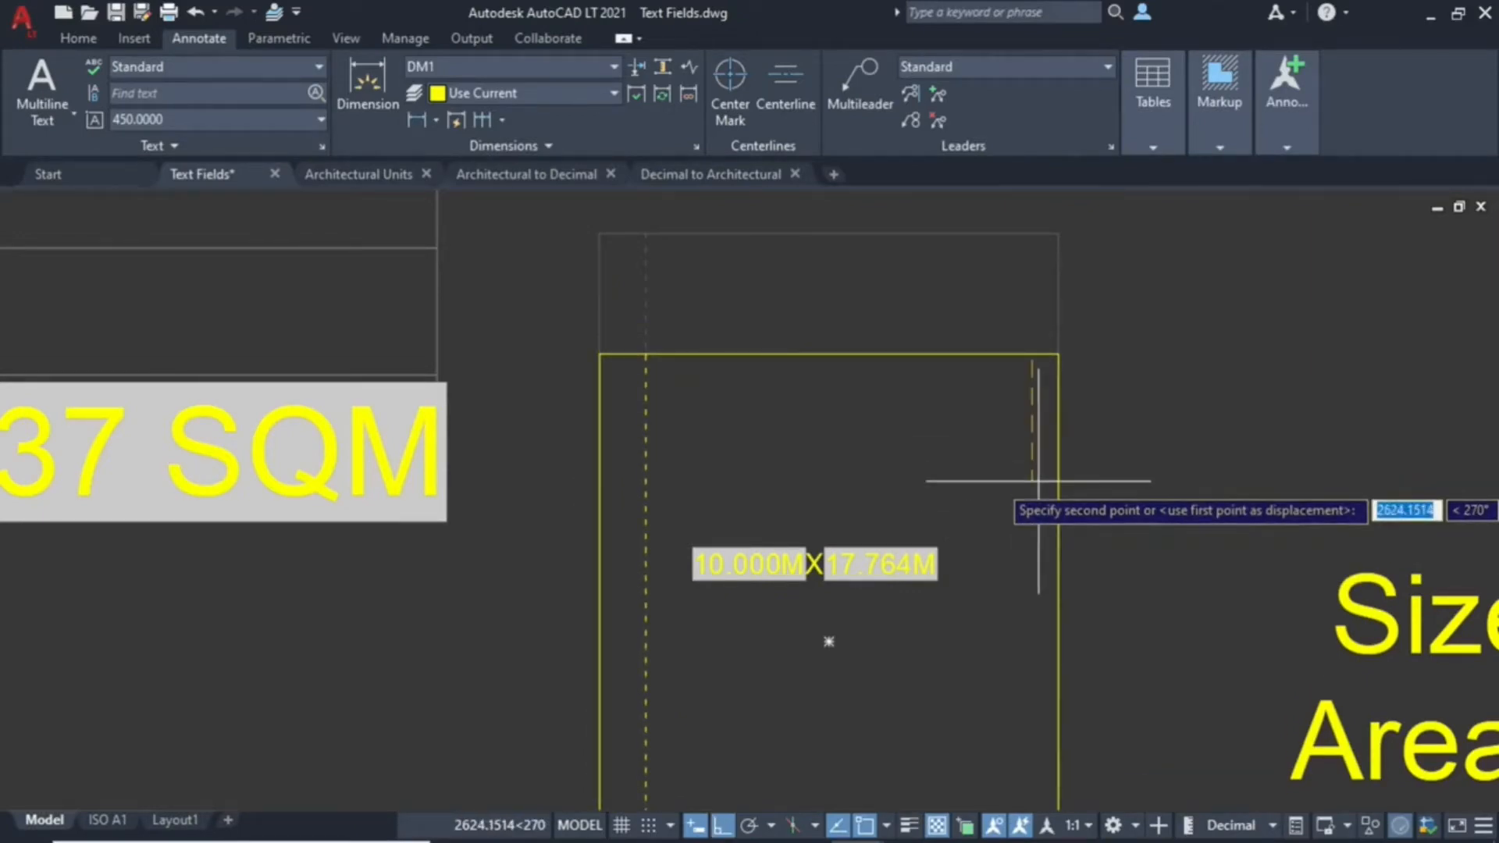
pyautogui.click(1011, 531)
# Update the fields in the size text inside the shortened rectangle
pyautogui.scroll(-2, 1011, 525)
pyautogui.moveTo(1010, 525); pyautogui.dragTo(935, 350, button='middle')
pyautogui.click(134, 38)
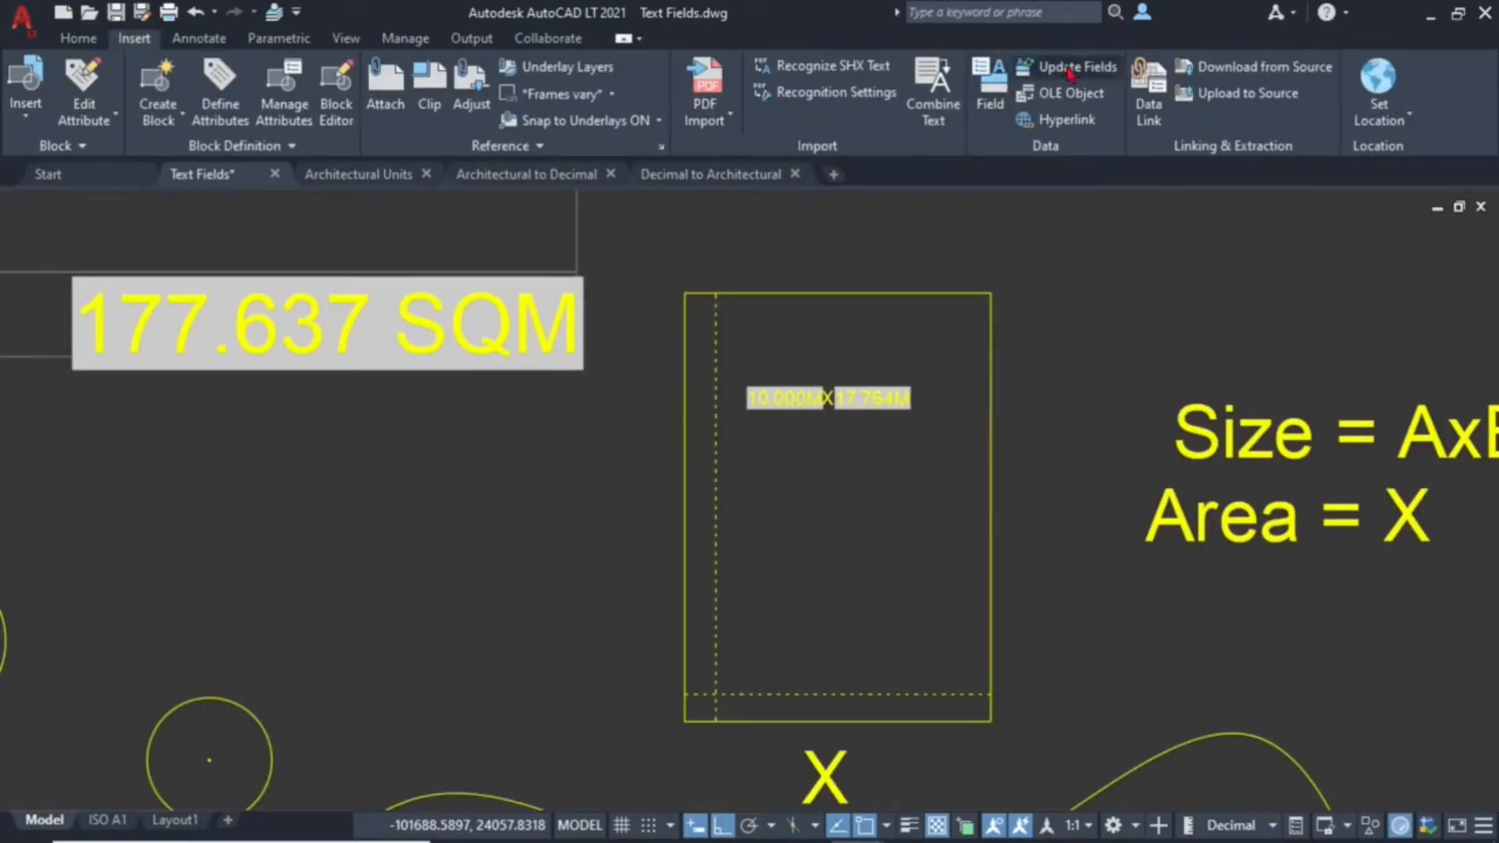
pyautogui.click(1068, 66)
pyautogui.click(911, 401)
pyautogui.press('Return')
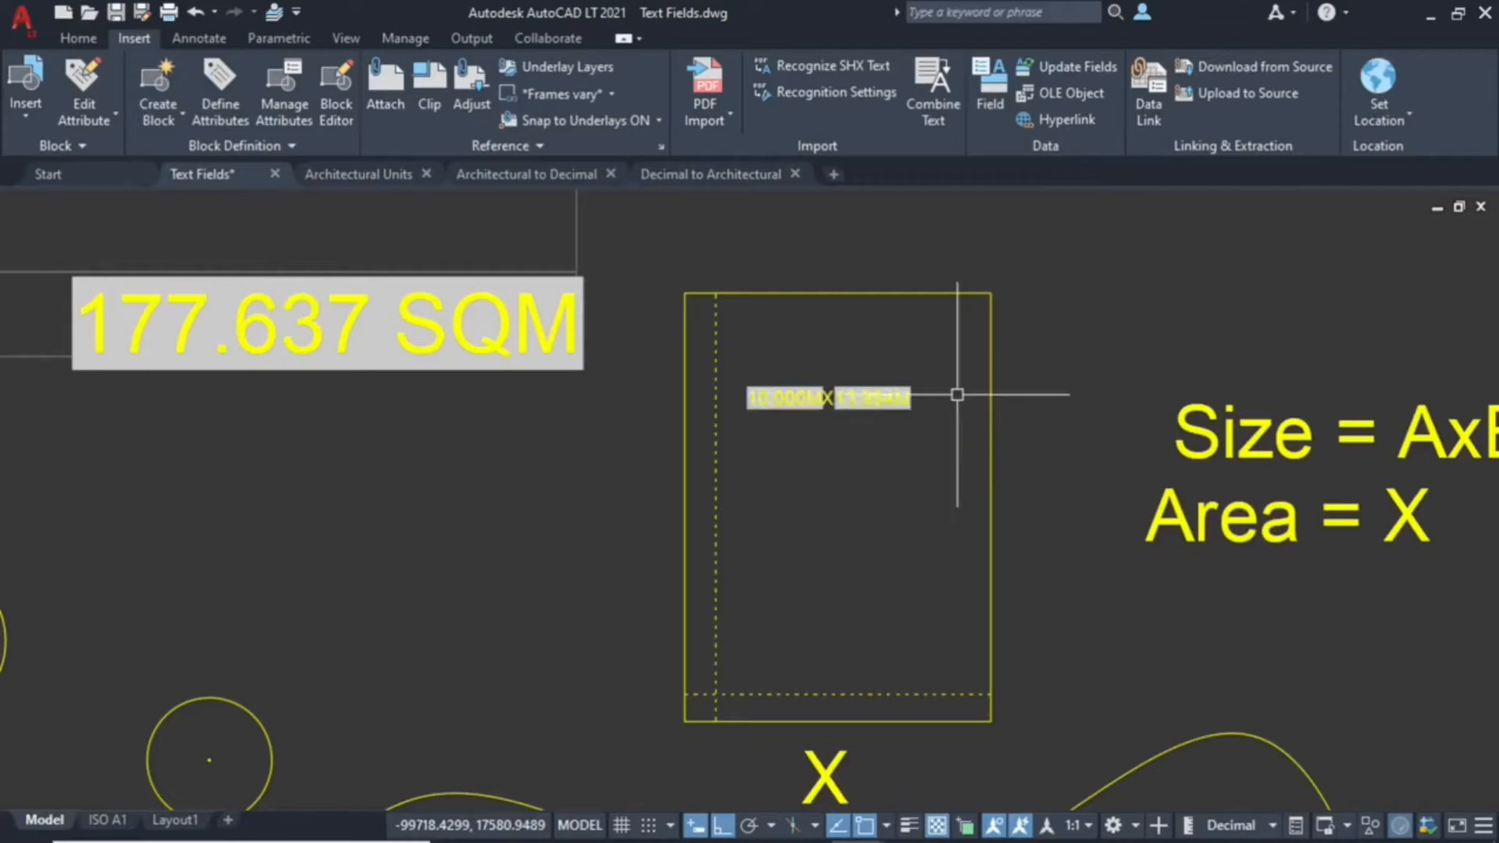
# Regenerate the drawing to refresh the length and area fields in the table
pyautogui.scroll(-2, 972, 447)
pyautogui.moveTo(974, 447); pyautogui.dragTo(1028, 451, button='middle')
pyautogui.write('re')
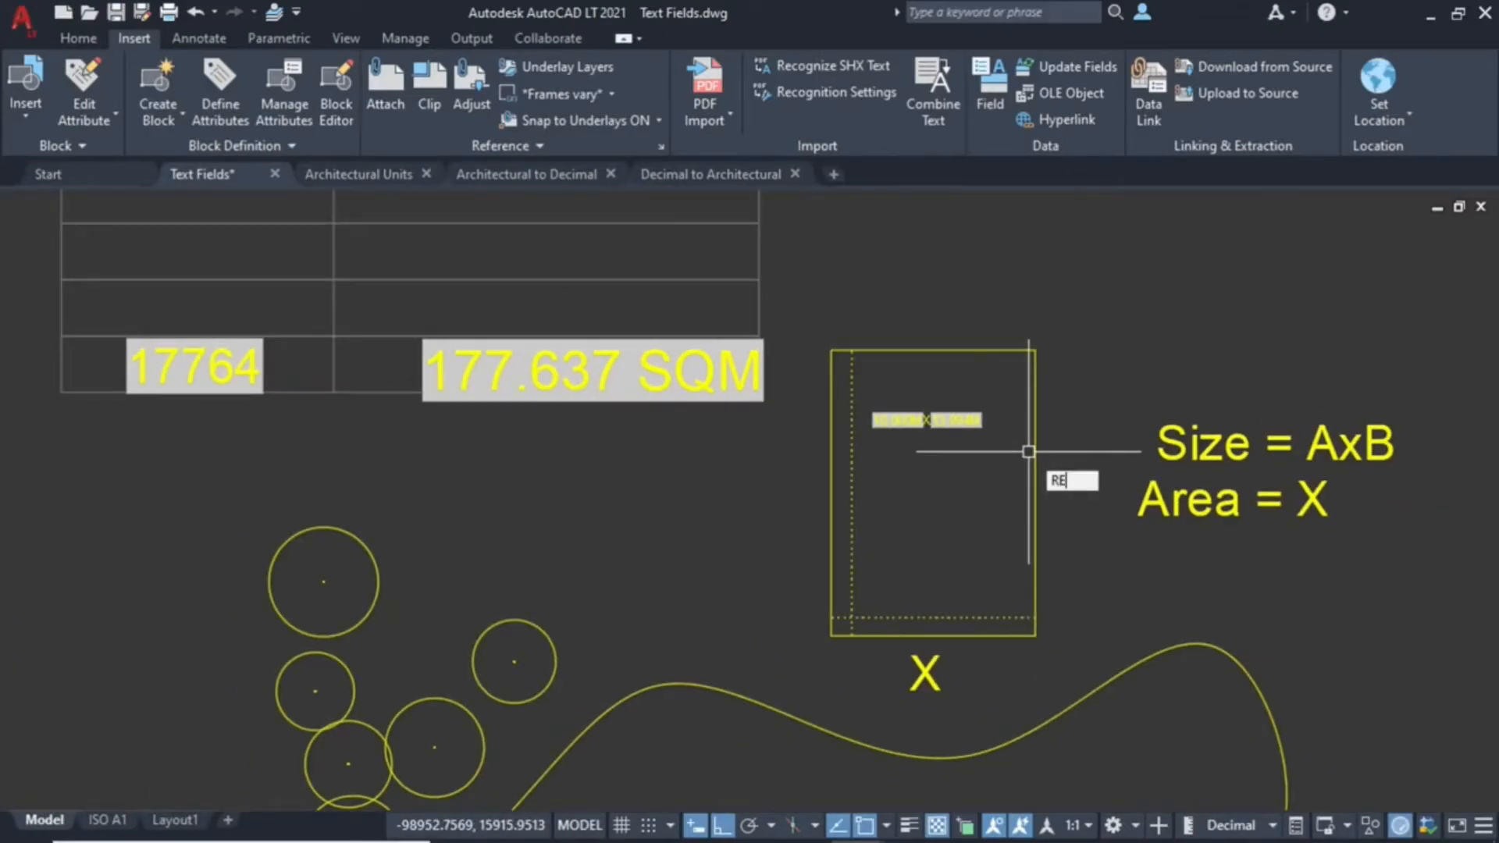
pyautogui.press('Return')
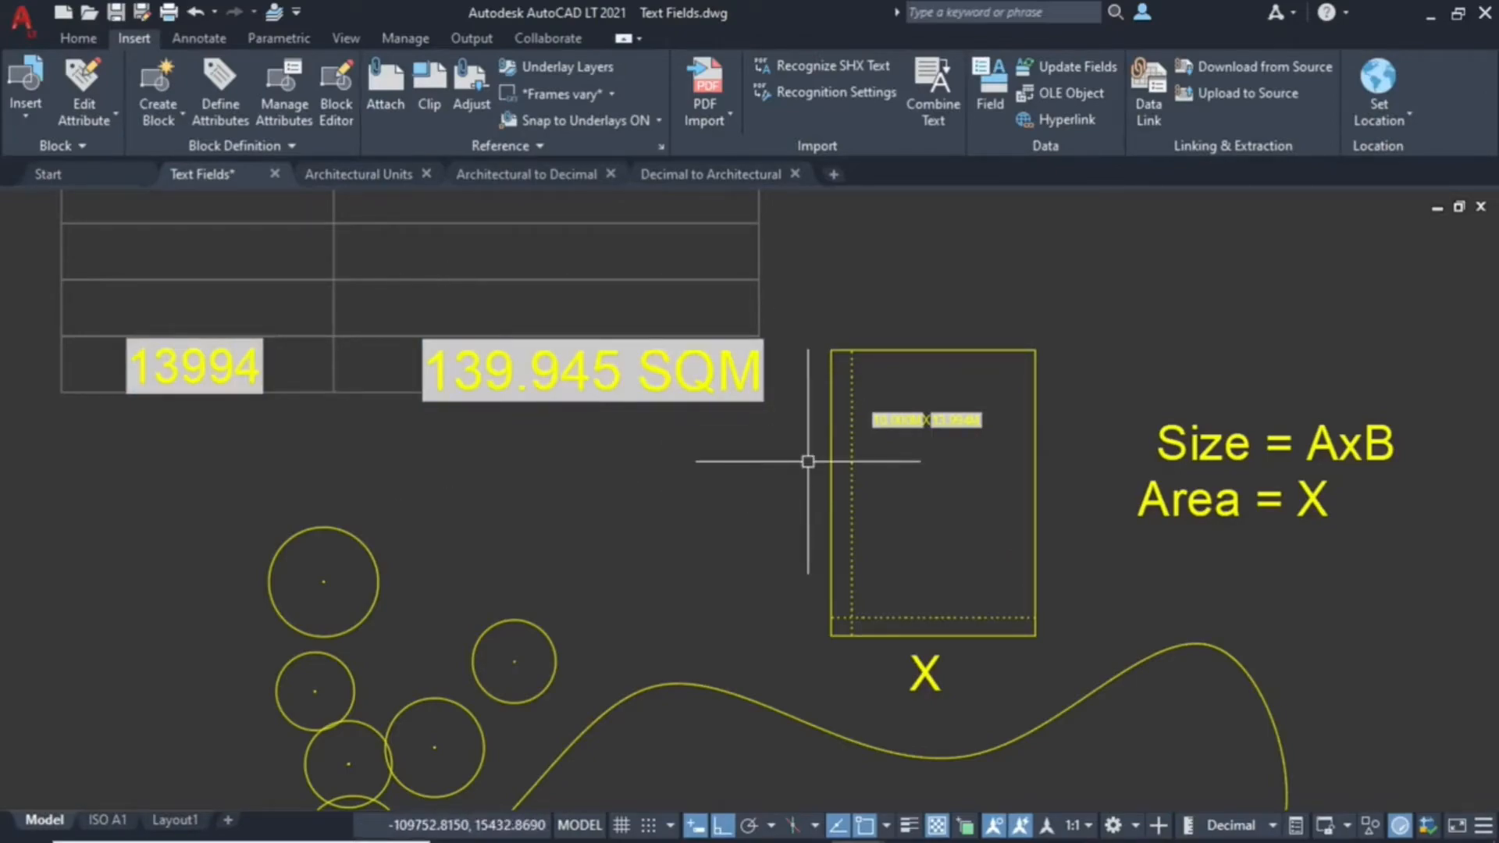
# Compare the size text inside the rectangle with the length and area fields in the table
pyautogui.click(1075, 72)
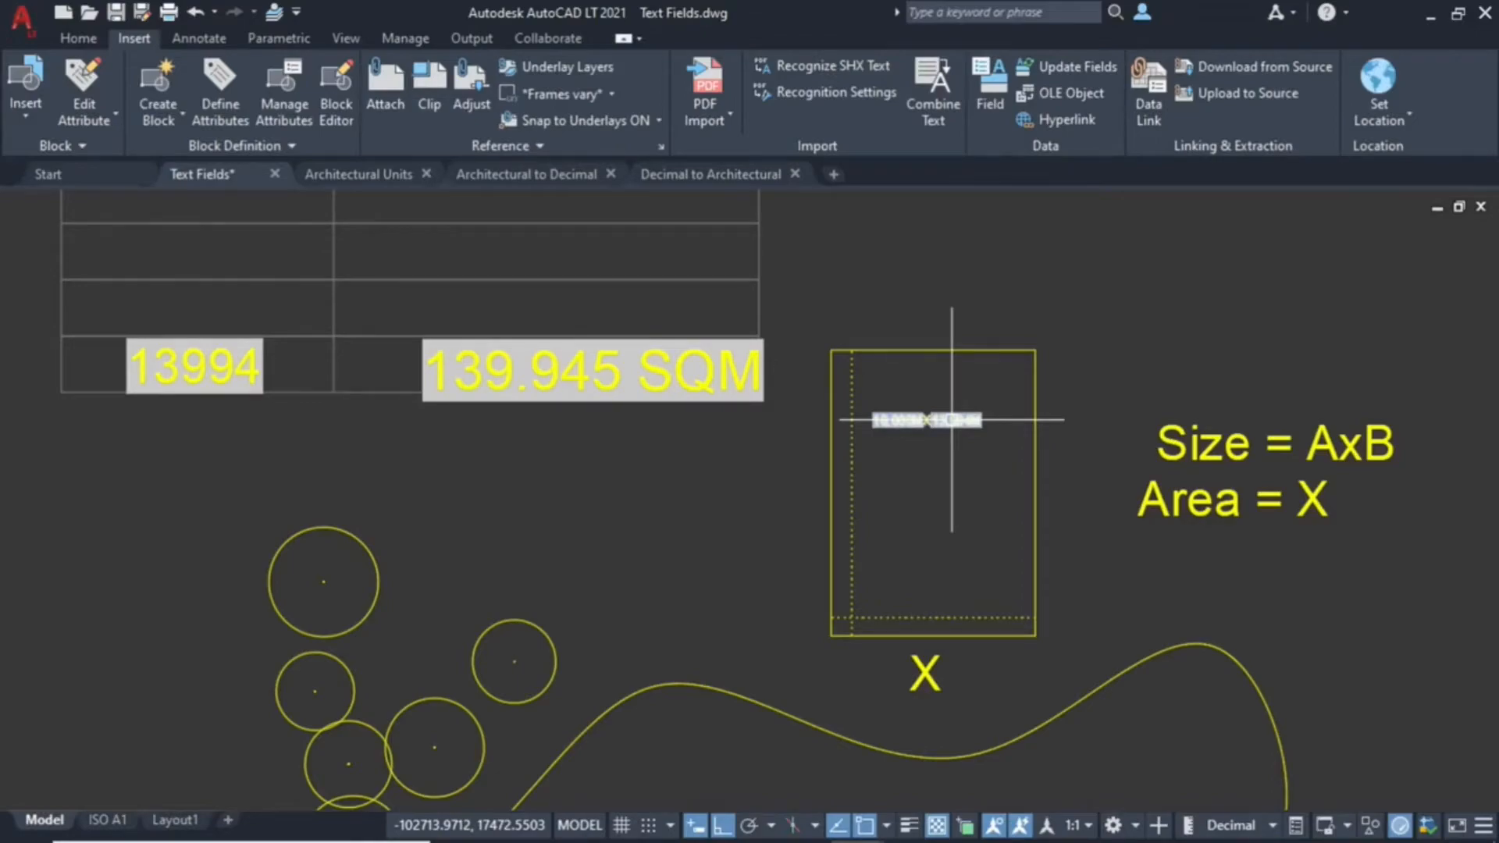
pyautogui.scroll(3, 944, 420)
pyautogui.scroll(-3, 1061, 398)
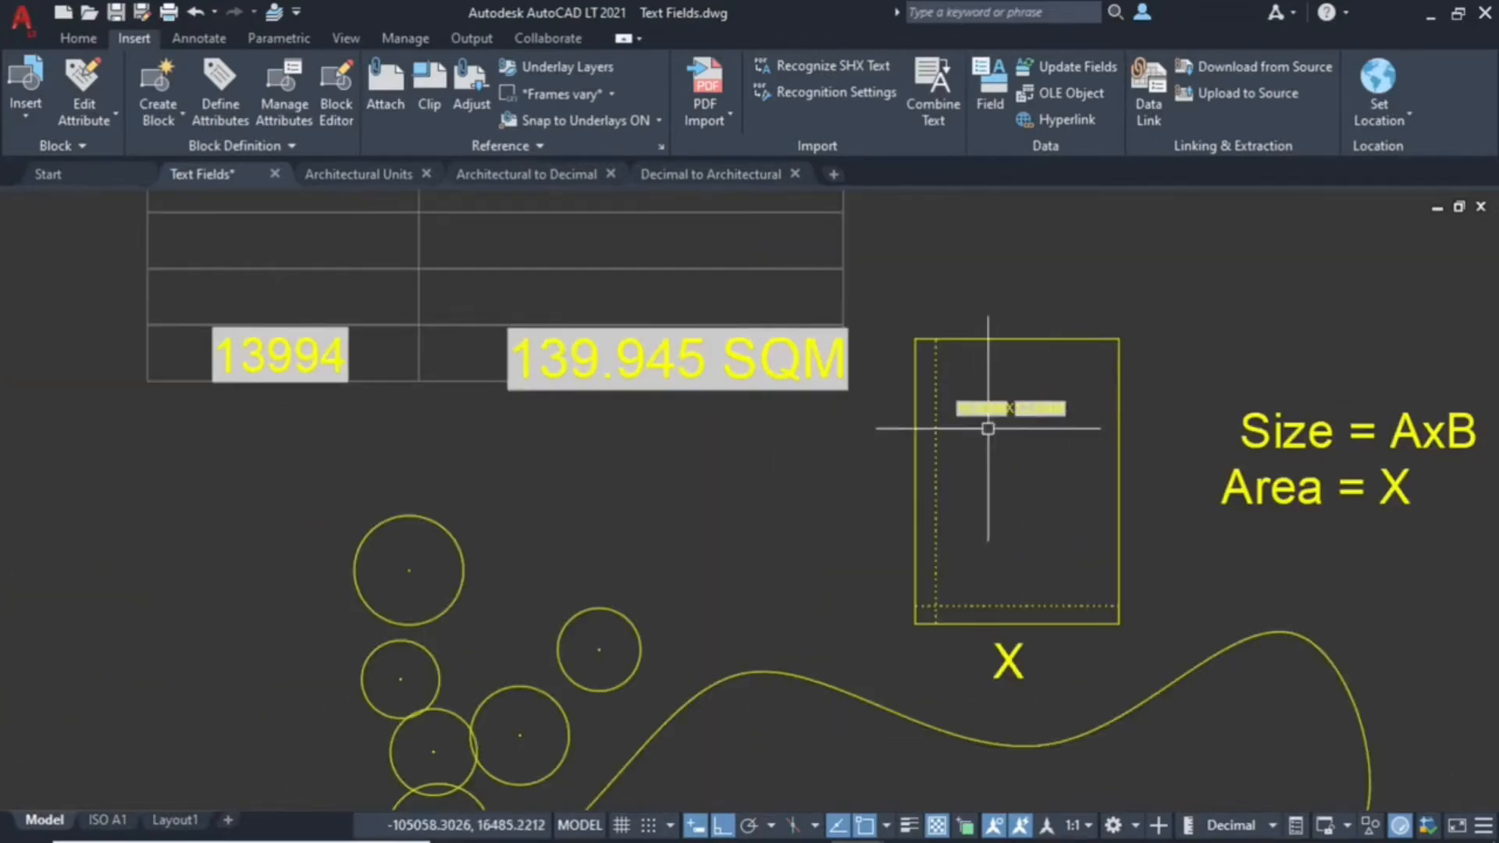
pyautogui.scroll(2, 263, 372)
pyautogui.scroll(-4, 600, 325)
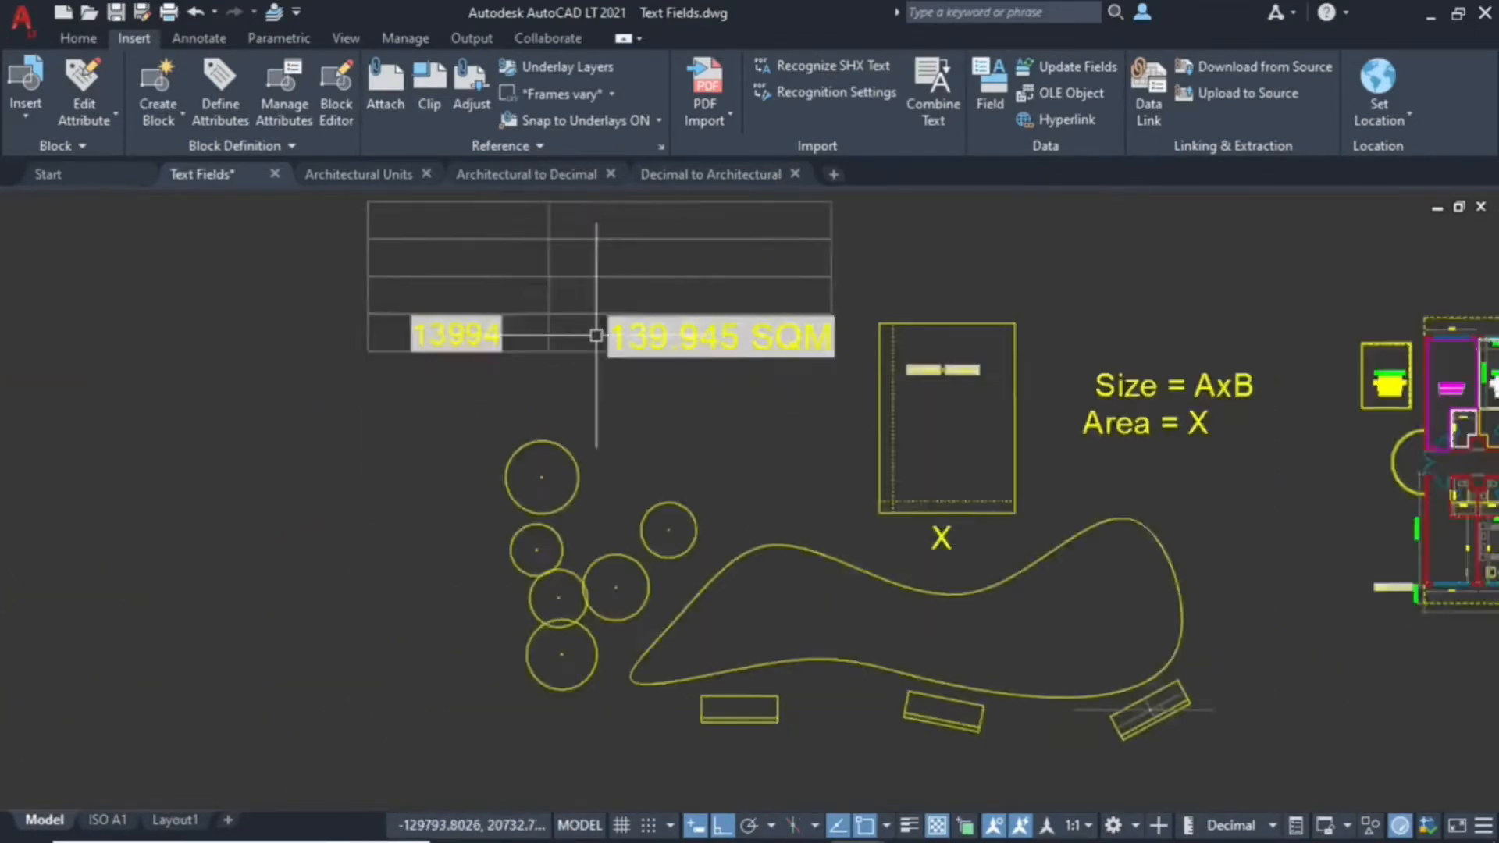
pyautogui.scroll(4, 720, 341)
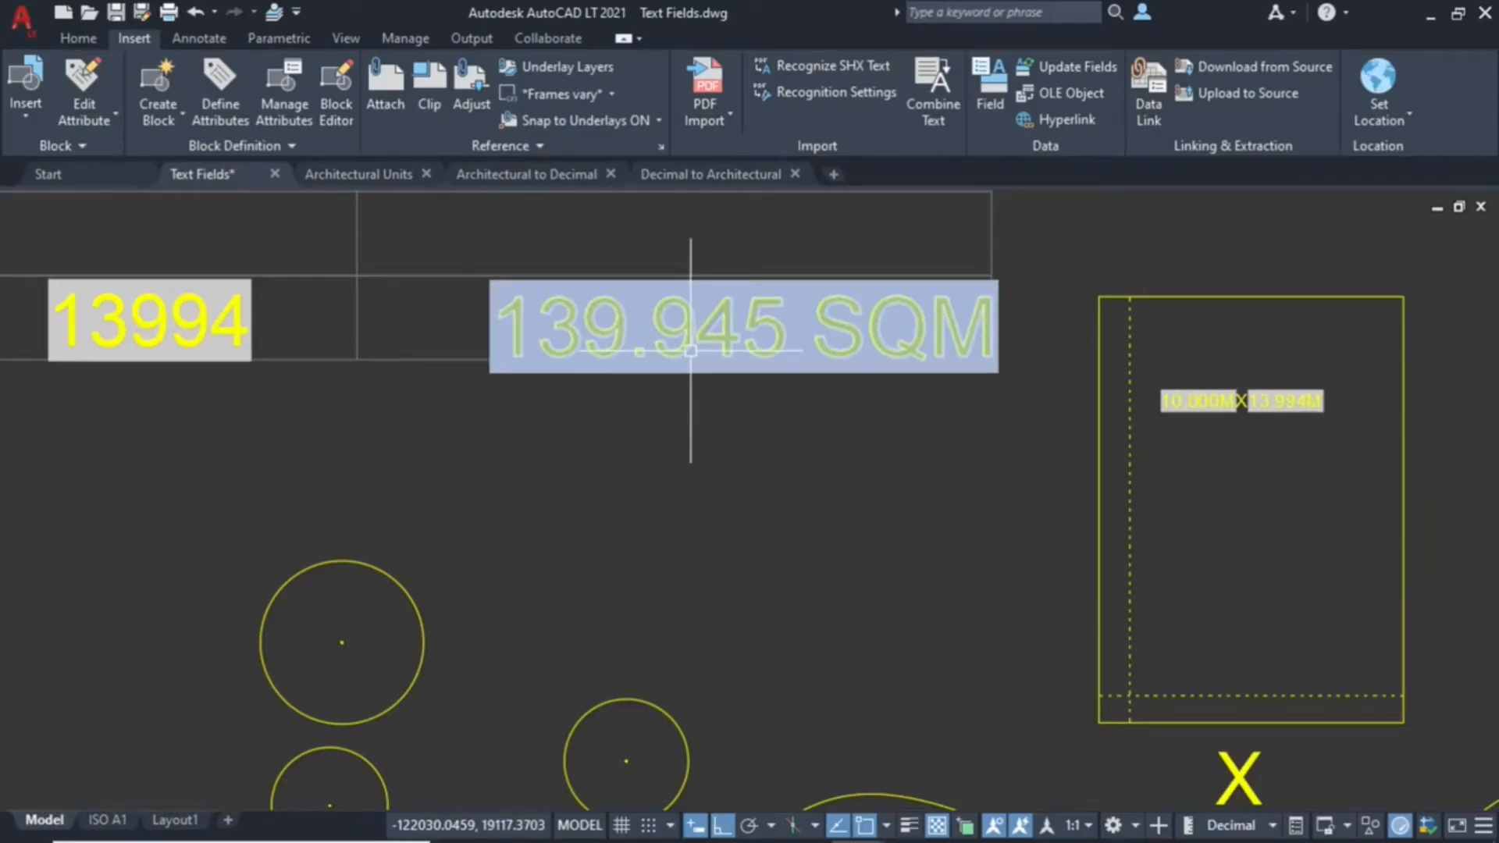
pyautogui.scroll(-4, 691, 350)
pyautogui.scroll(4, 829, 383)
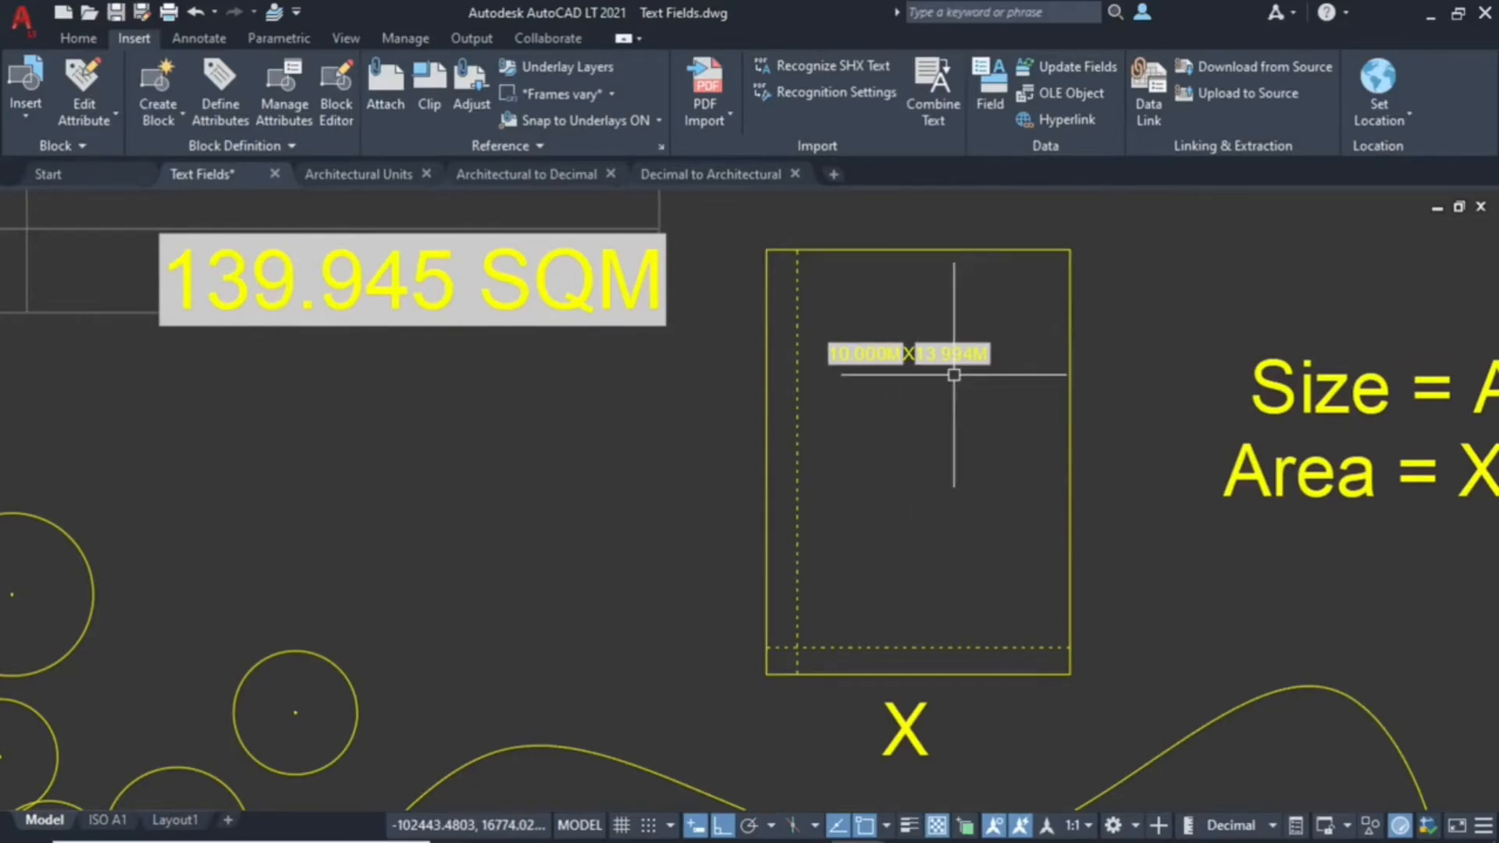
pyautogui.scroll(-5, 859, 500)
pyautogui.scroll(1, 874, 446)
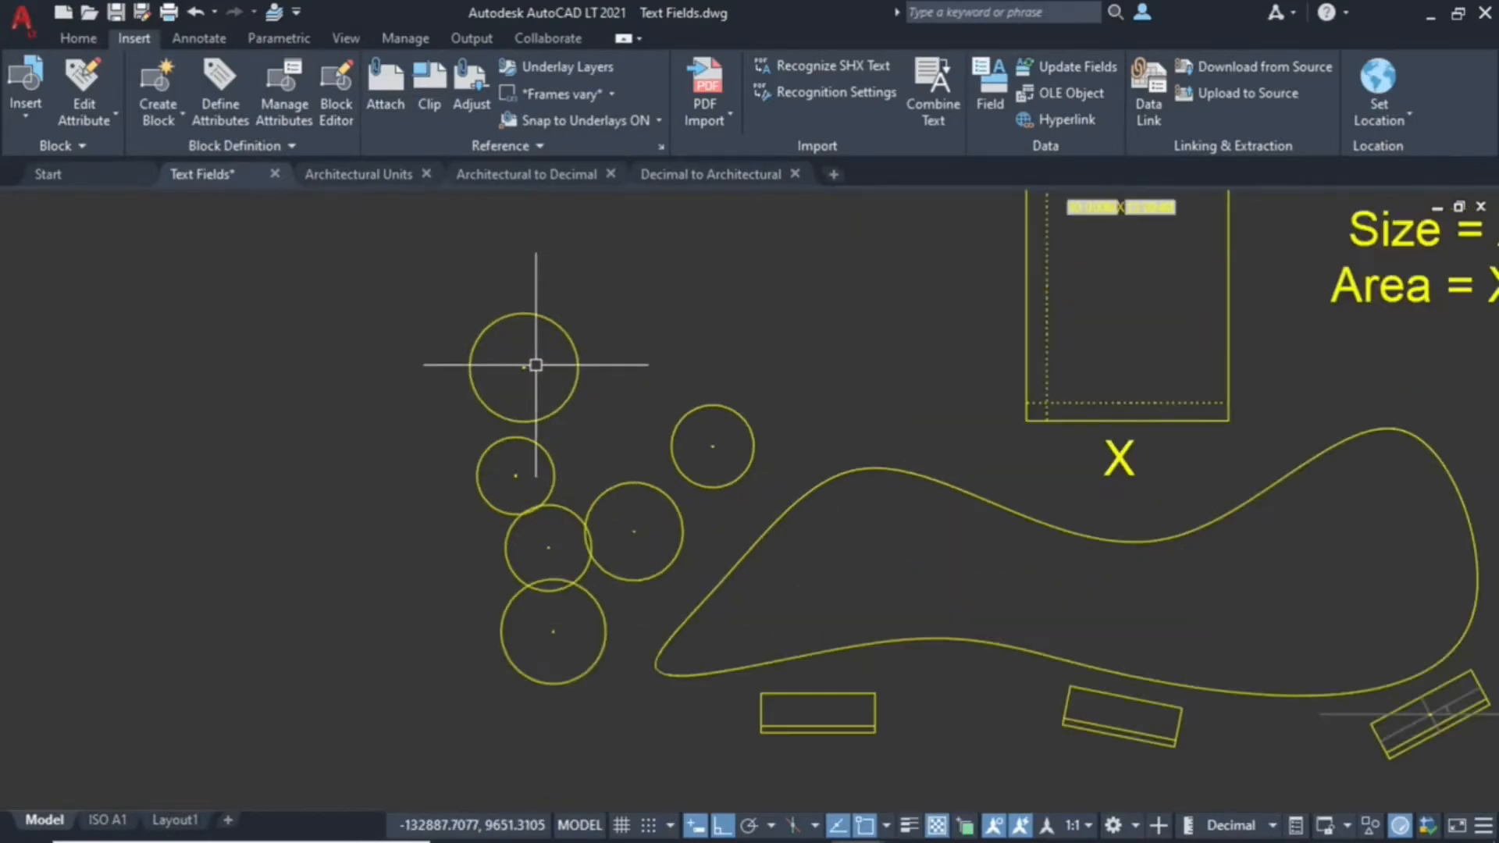
# Examine the tree circles and the bench blocks below the curved outline as candidates for position and rotation fields
pyautogui.scroll(5, 531, 363)
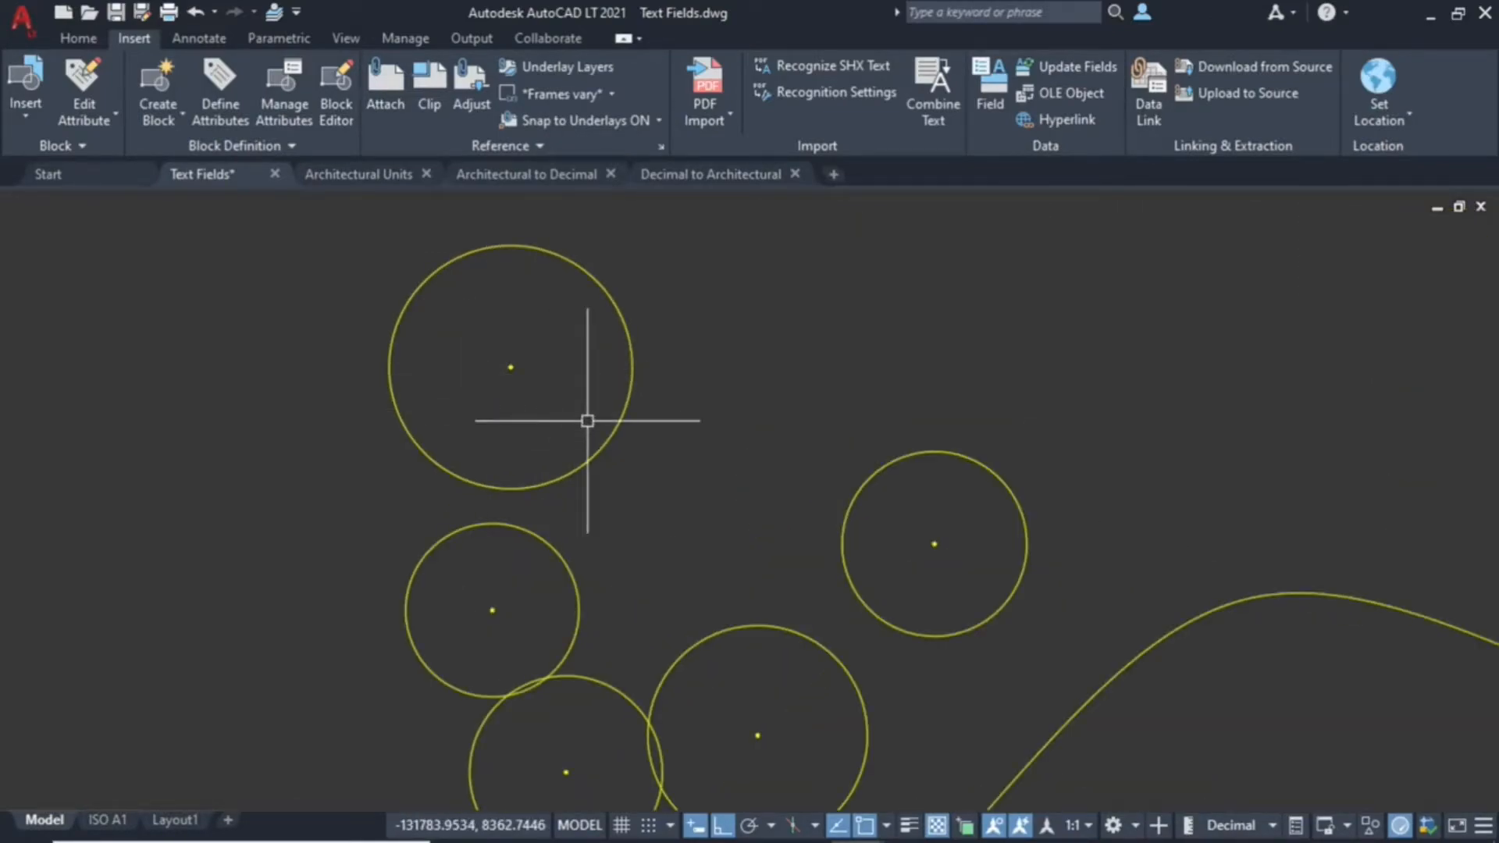
pyautogui.scroll(-6, 602, 414)
pyautogui.scroll(3, 1255, 569)
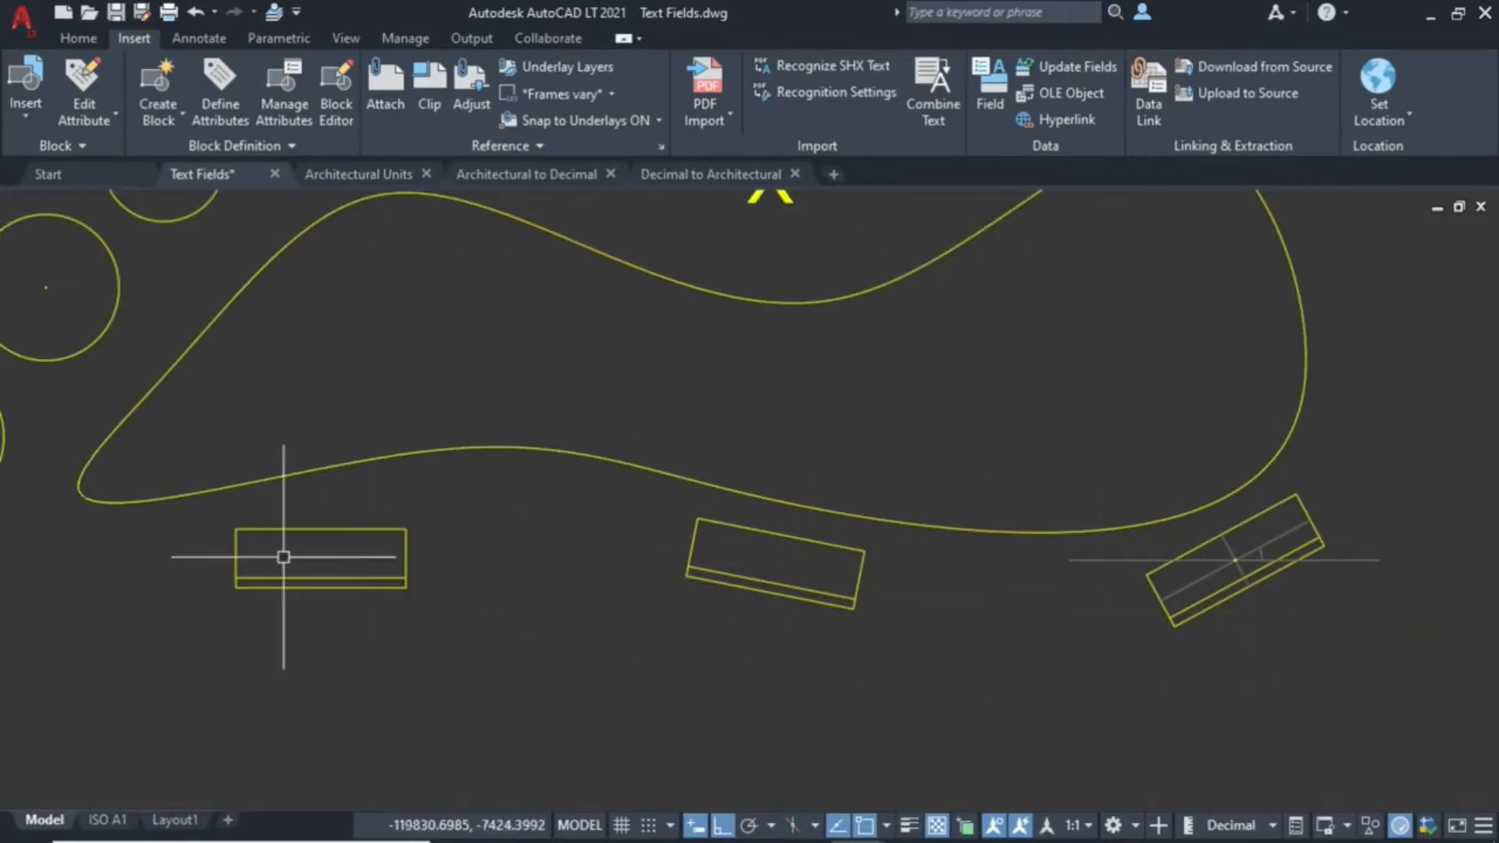
pyautogui.moveTo(1209, 556); pyautogui.dragTo(897, 526, button='middle')
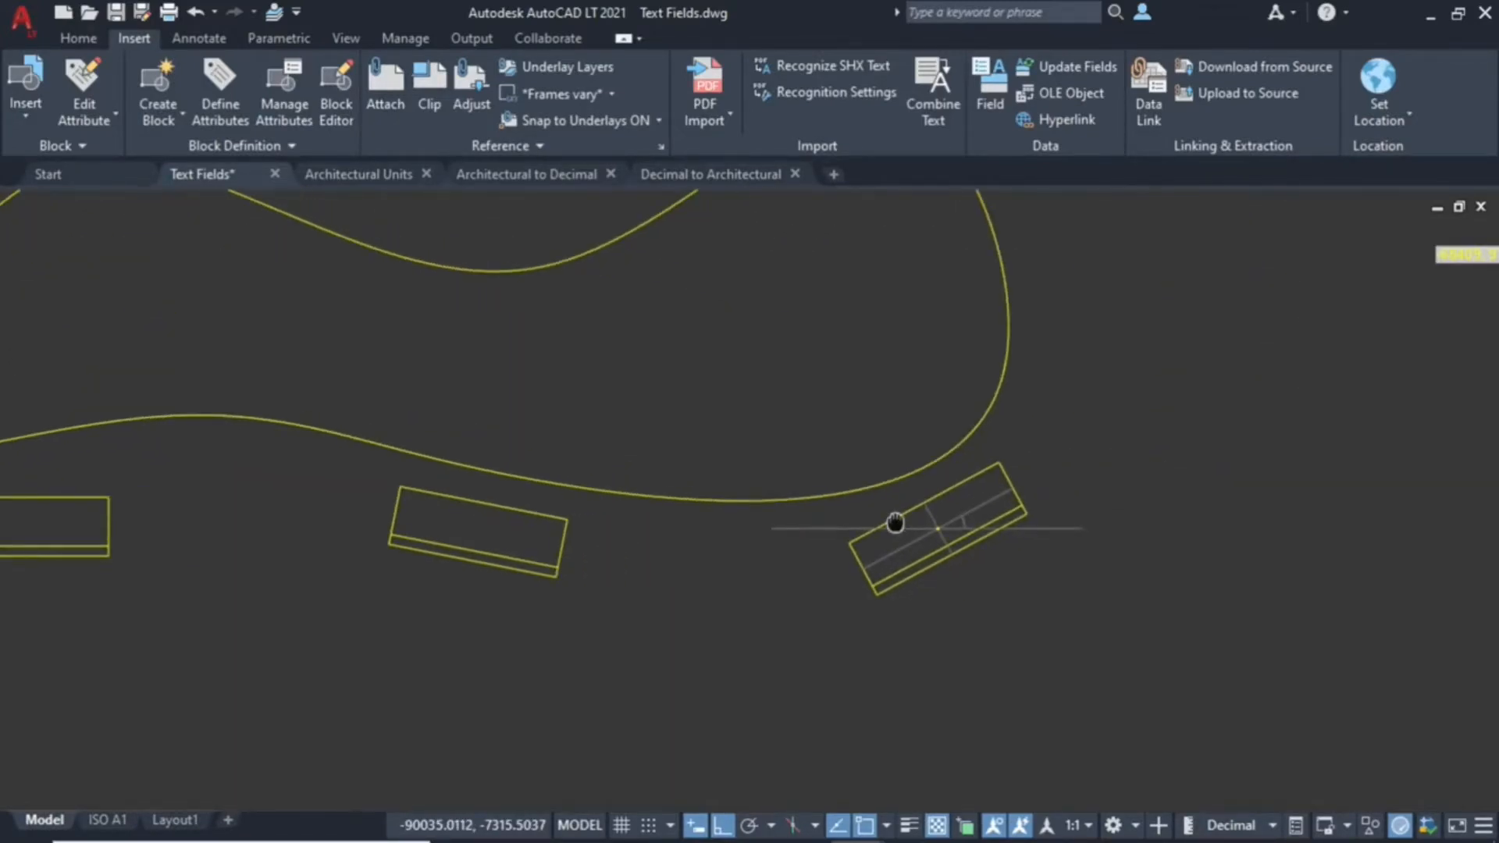
pyautogui.scroll(4, 897, 523)
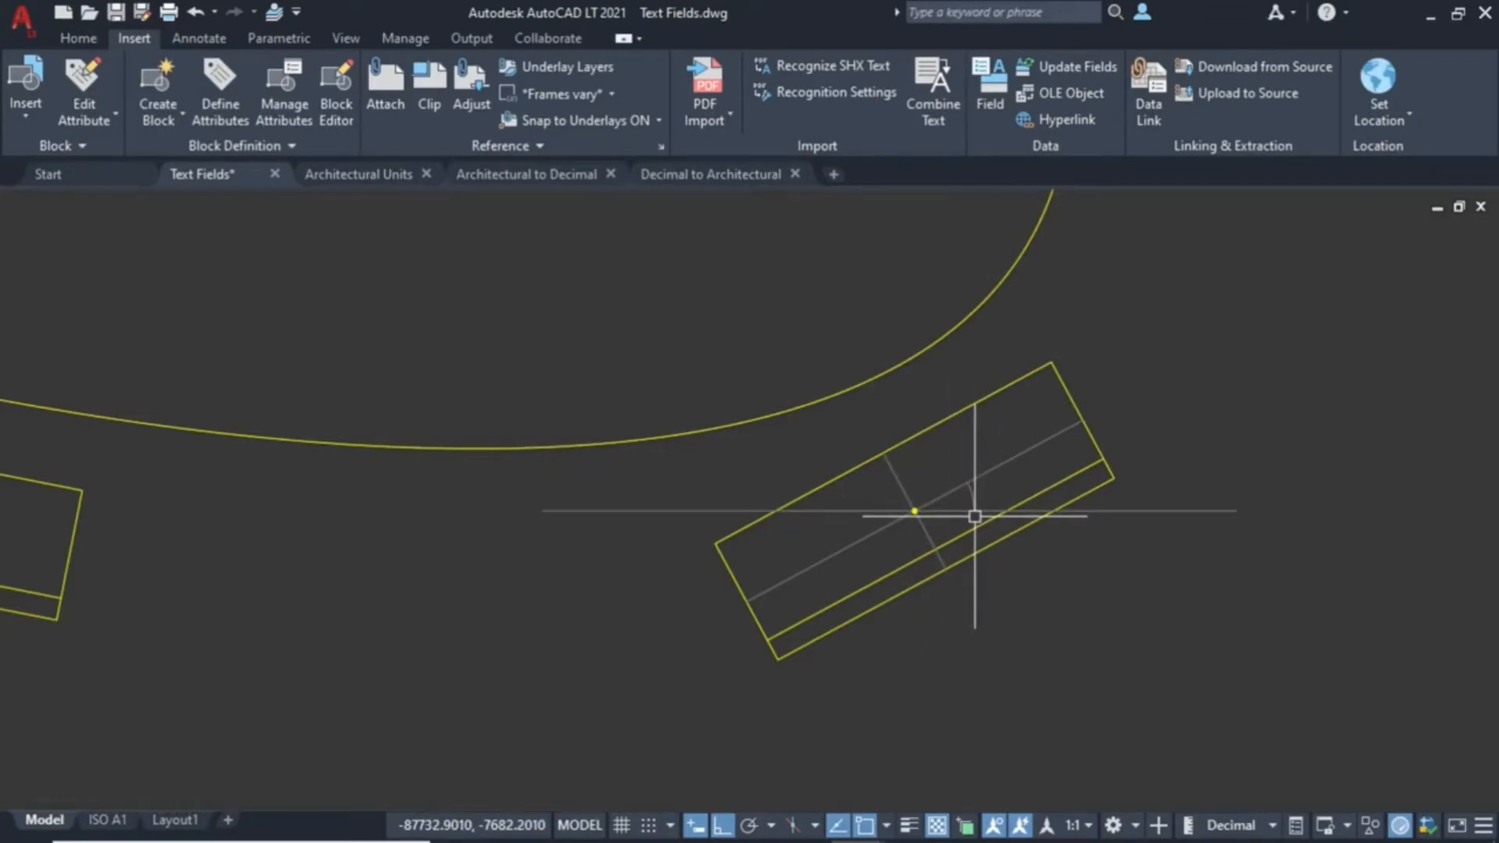
pyautogui.scroll(-6, 1064, 522)
pyautogui.scroll(4, 640, 398)
pyautogui.moveTo(639, 398); pyautogui.dragTo(747, 465, button='middle')
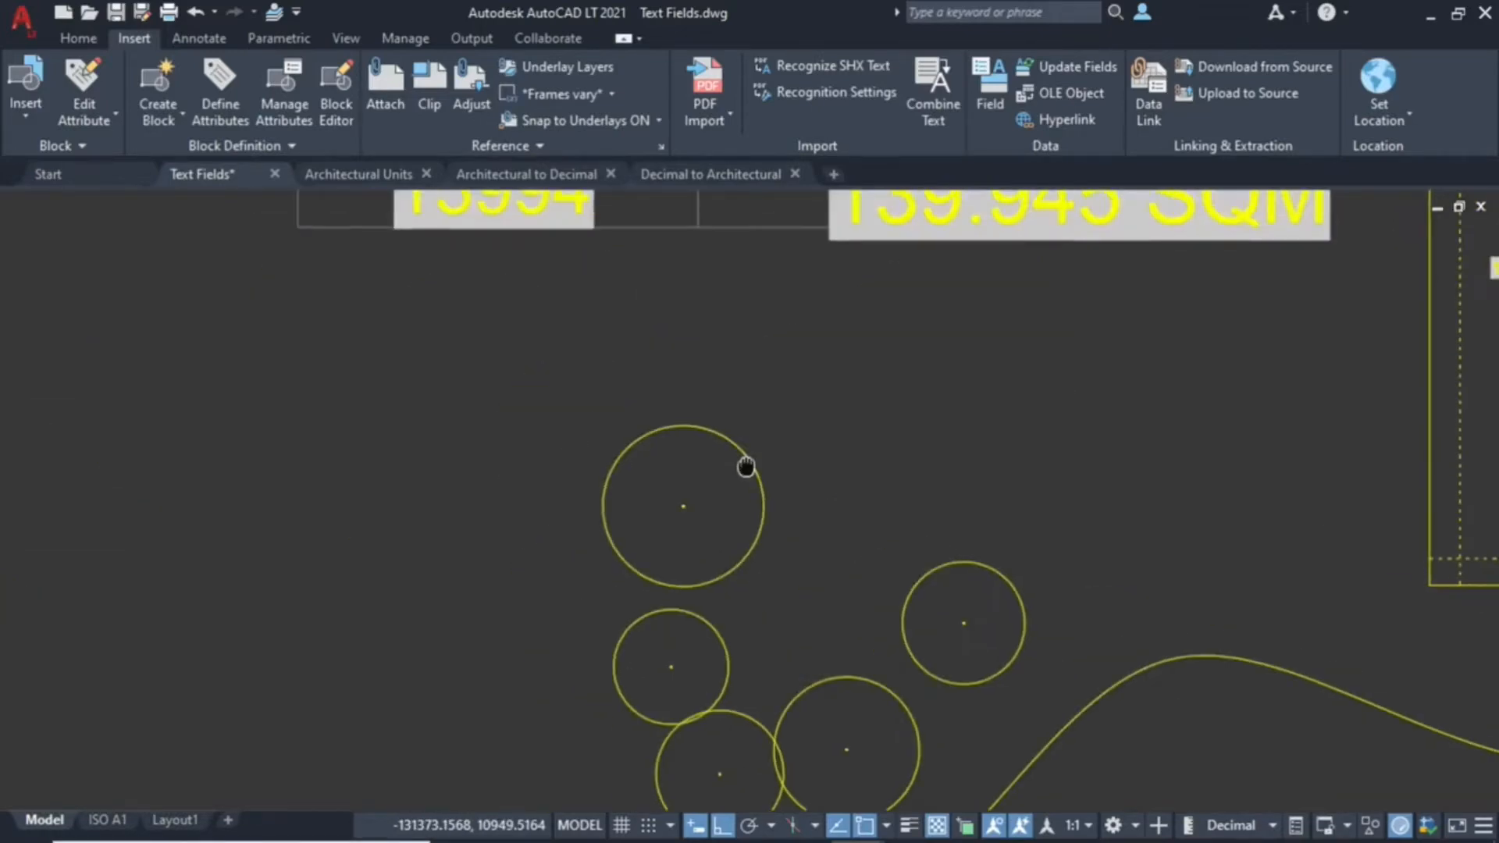
# Start an object field for the topmost tree circle and choose its Center property
pyautogui.scroll(2, 747, 463)
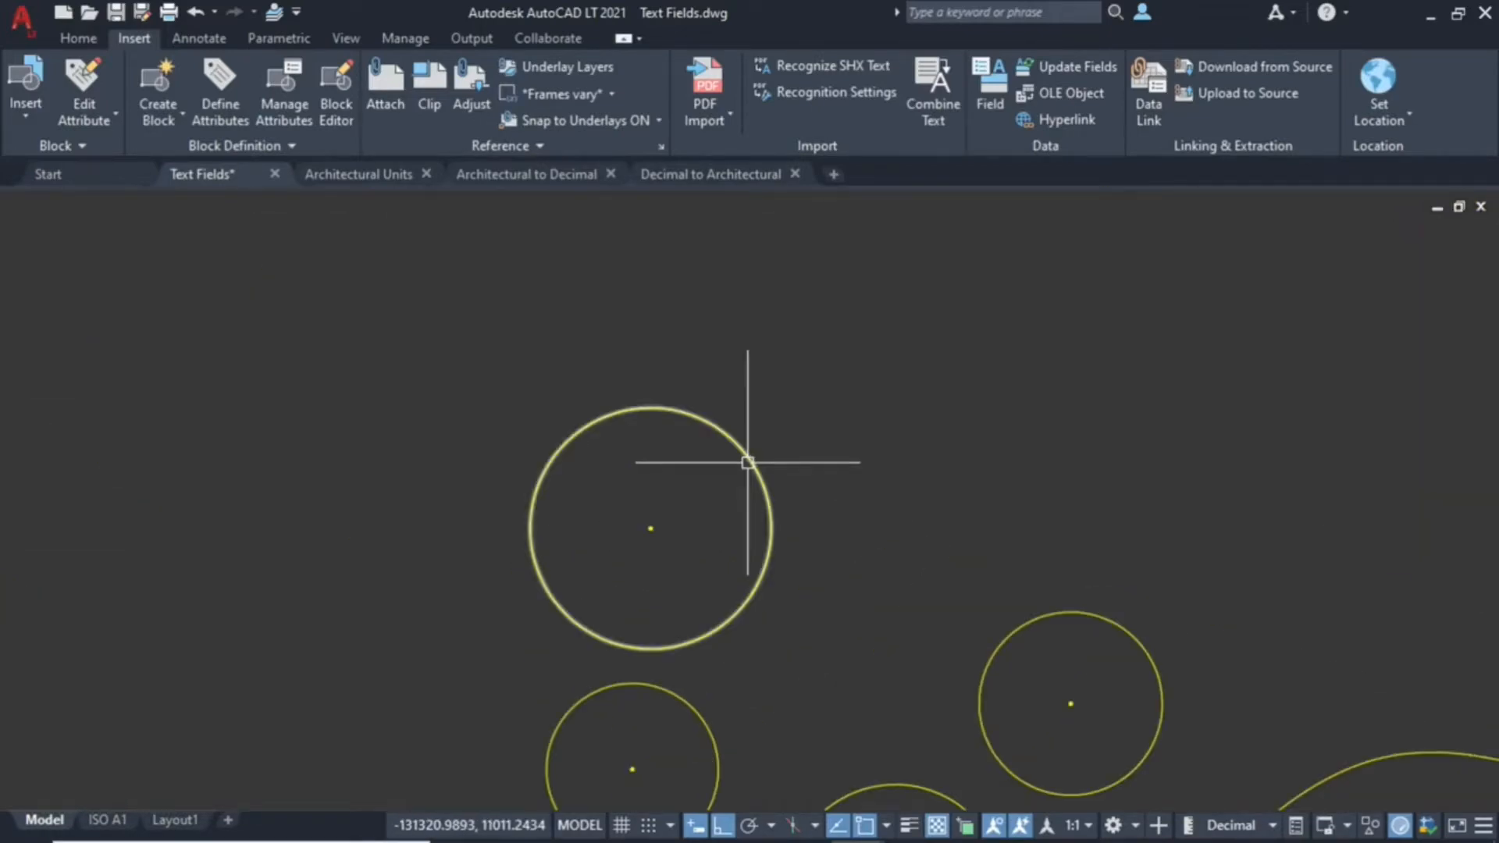
pyautogui.click(991, 100)
pyautogui.click(990, 256)
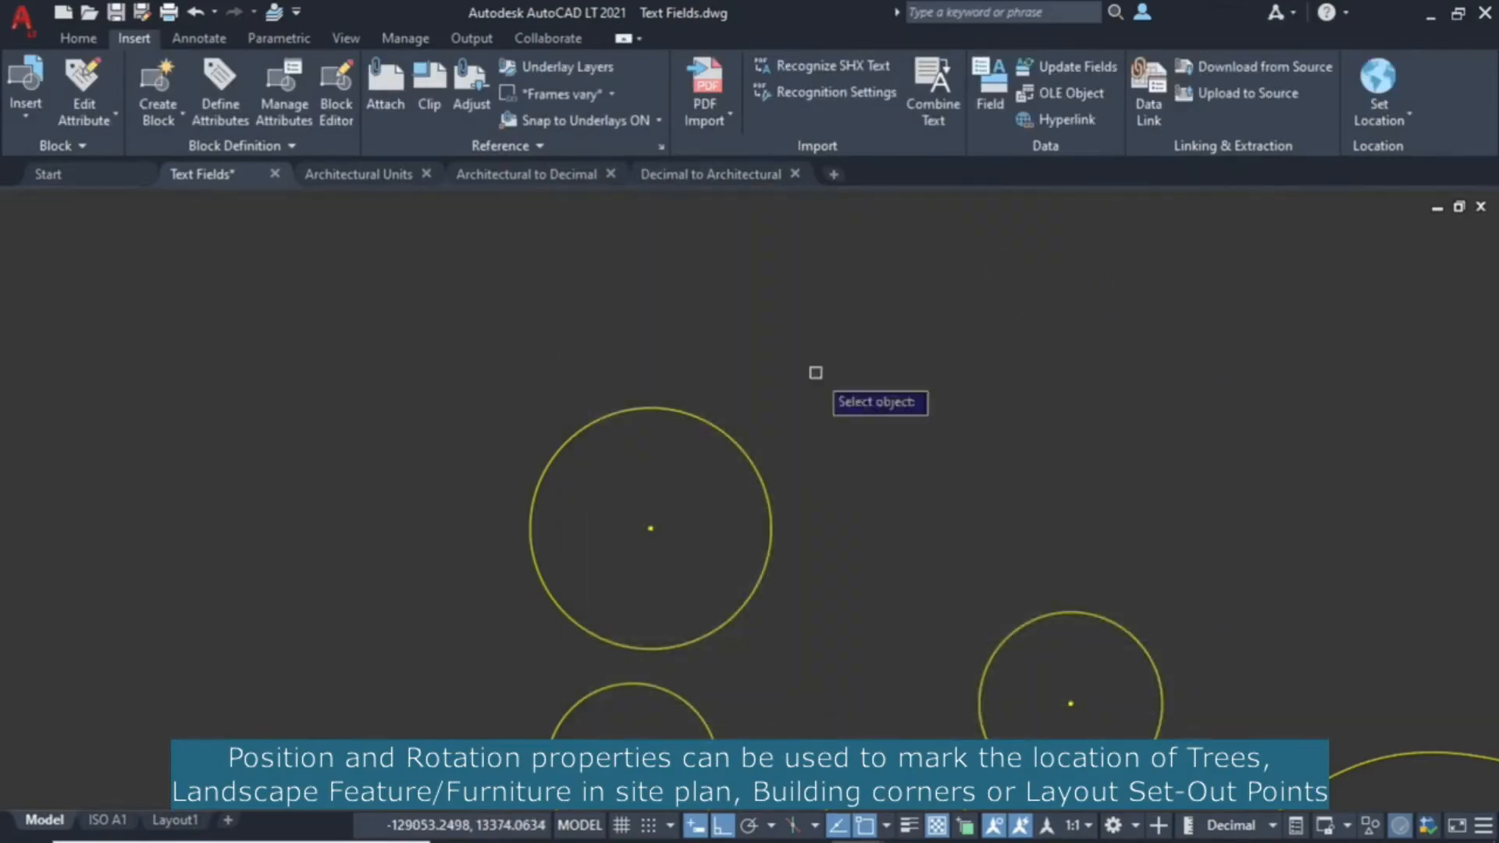
pyautogui.click(707, 424)
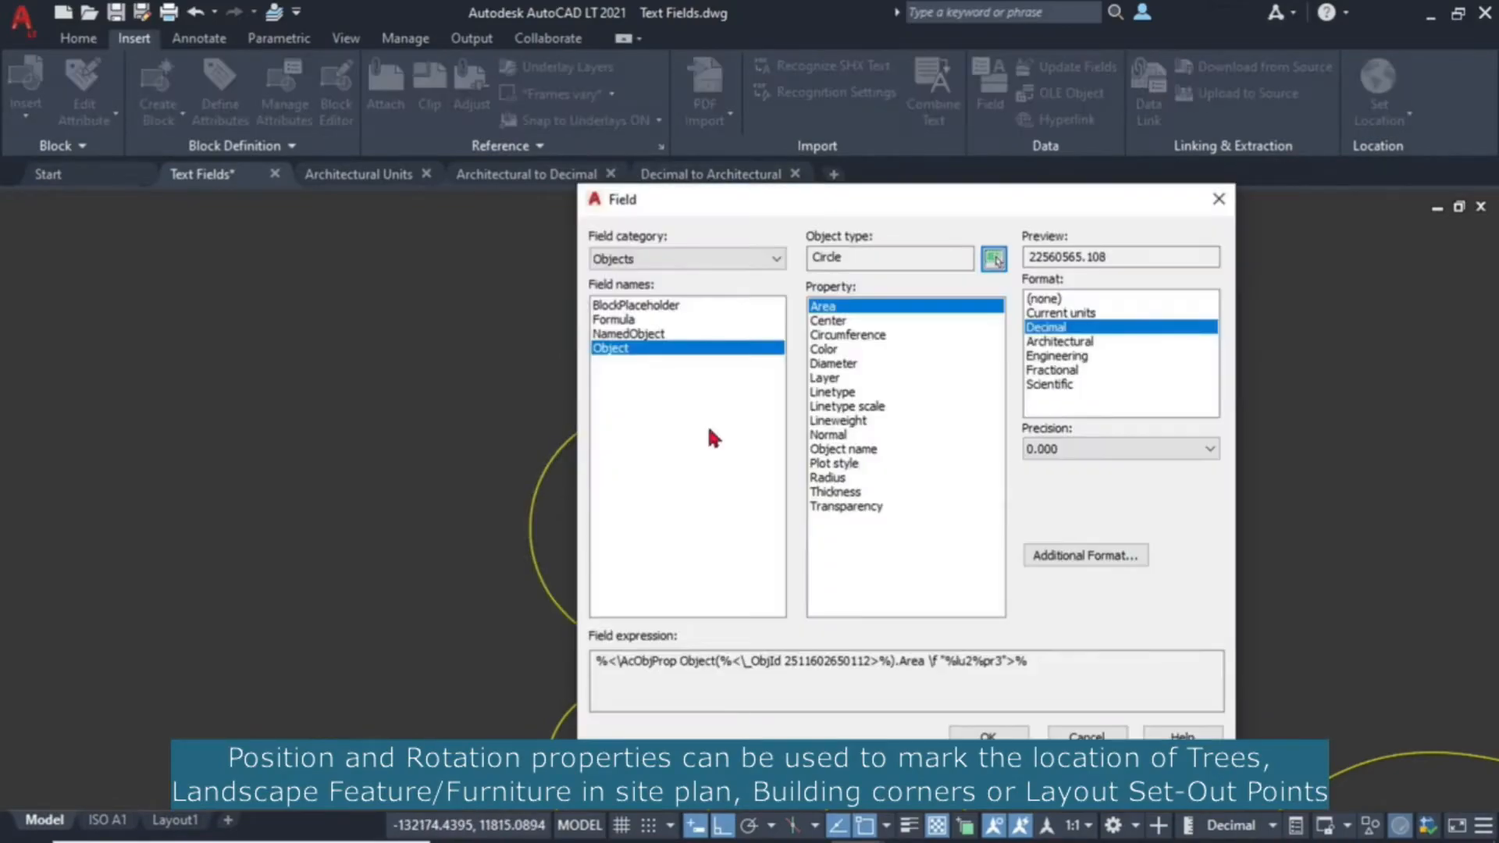
pyautogui.click(827, 321)
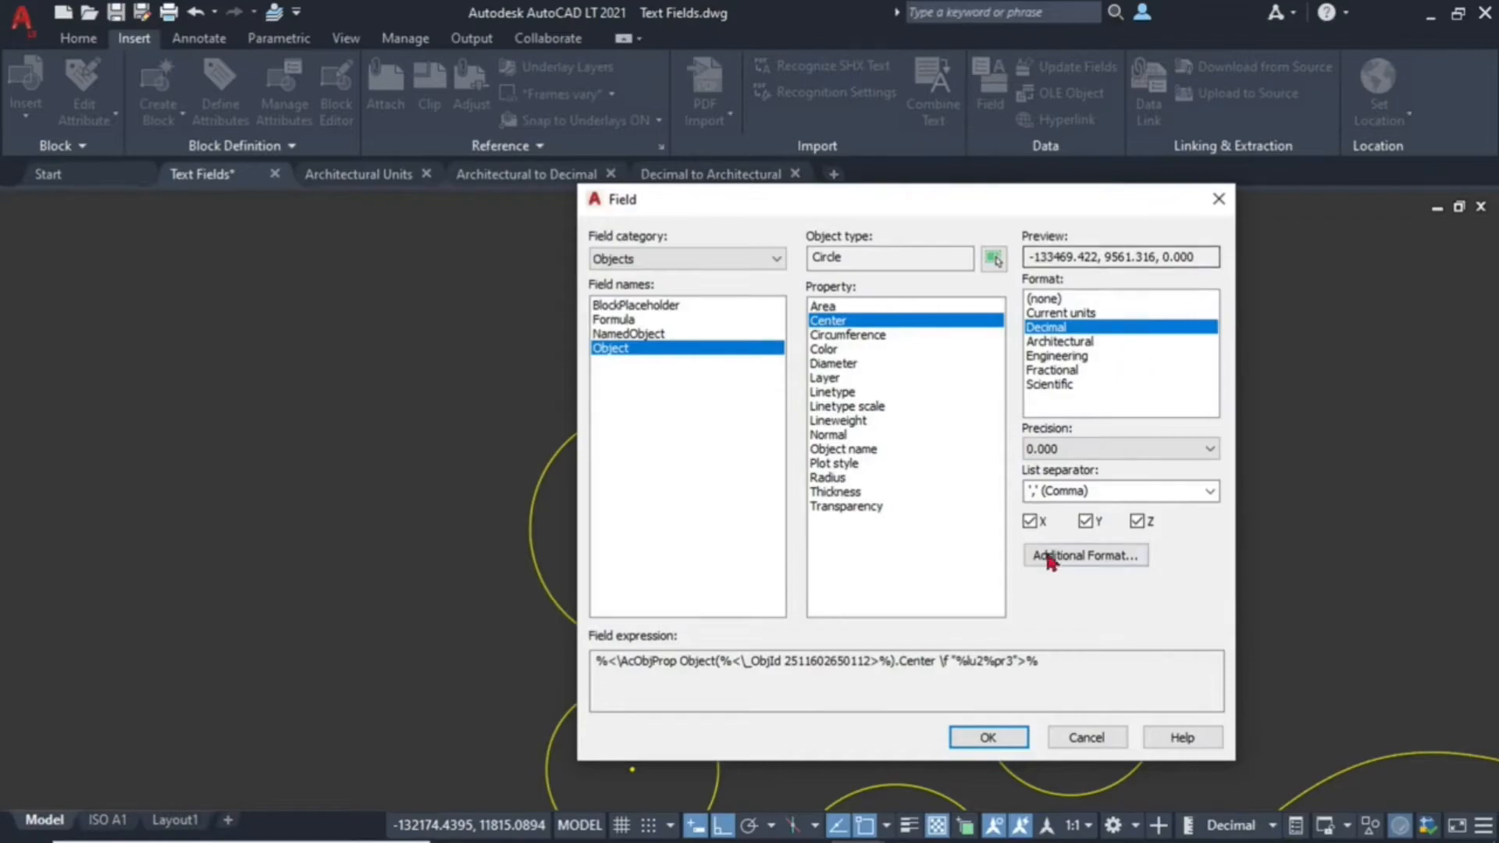
# Exclude the Z coordinate from the center field, set its precision to 0, and place the field inside the circle
pyautogui.click(1137, 522)
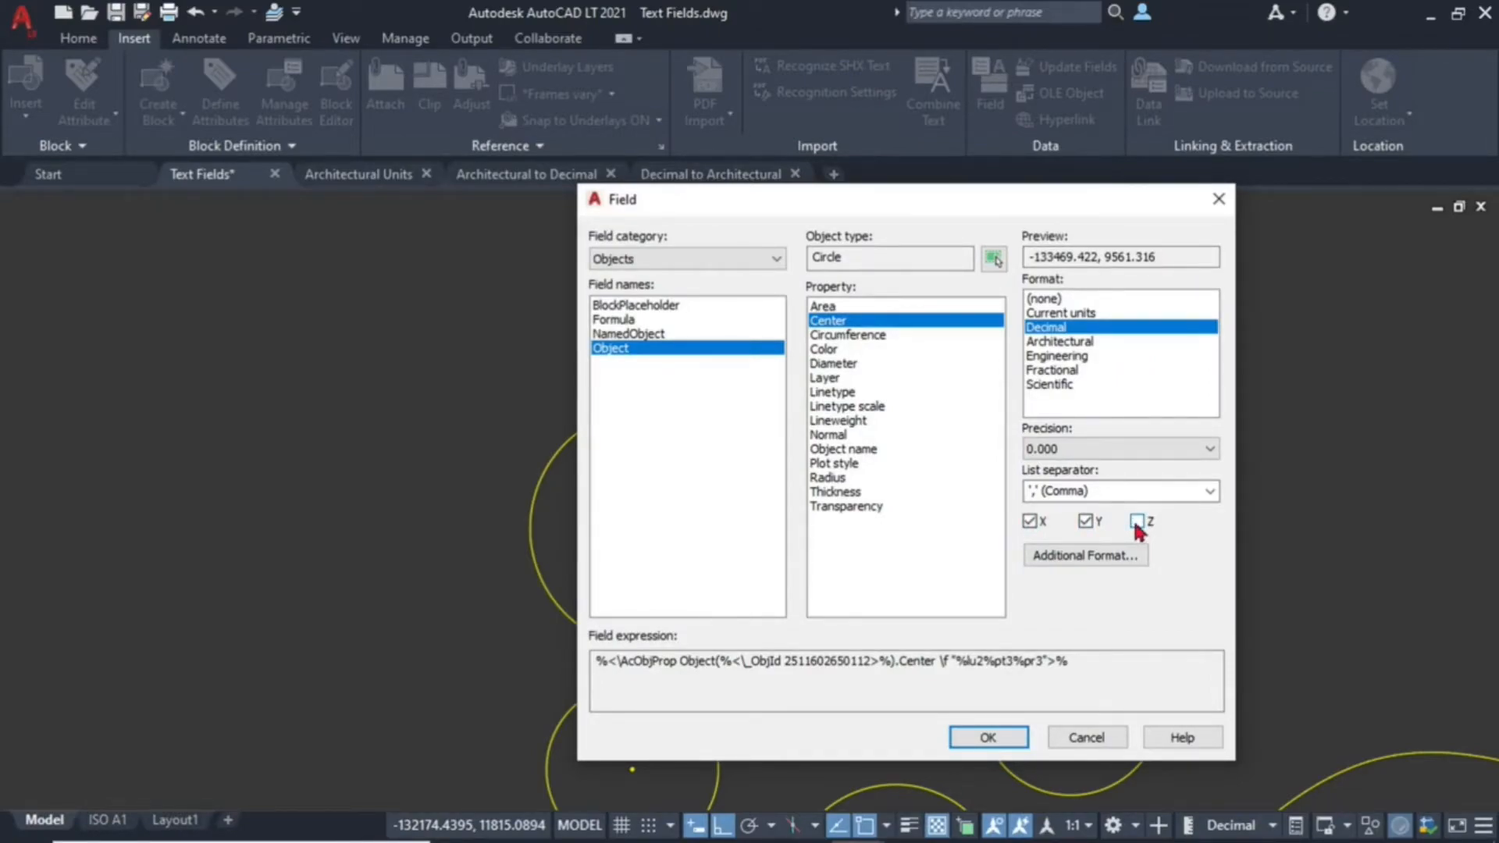
pyautogui.click(1093, 455)
pyautogui.click(1091, 487)
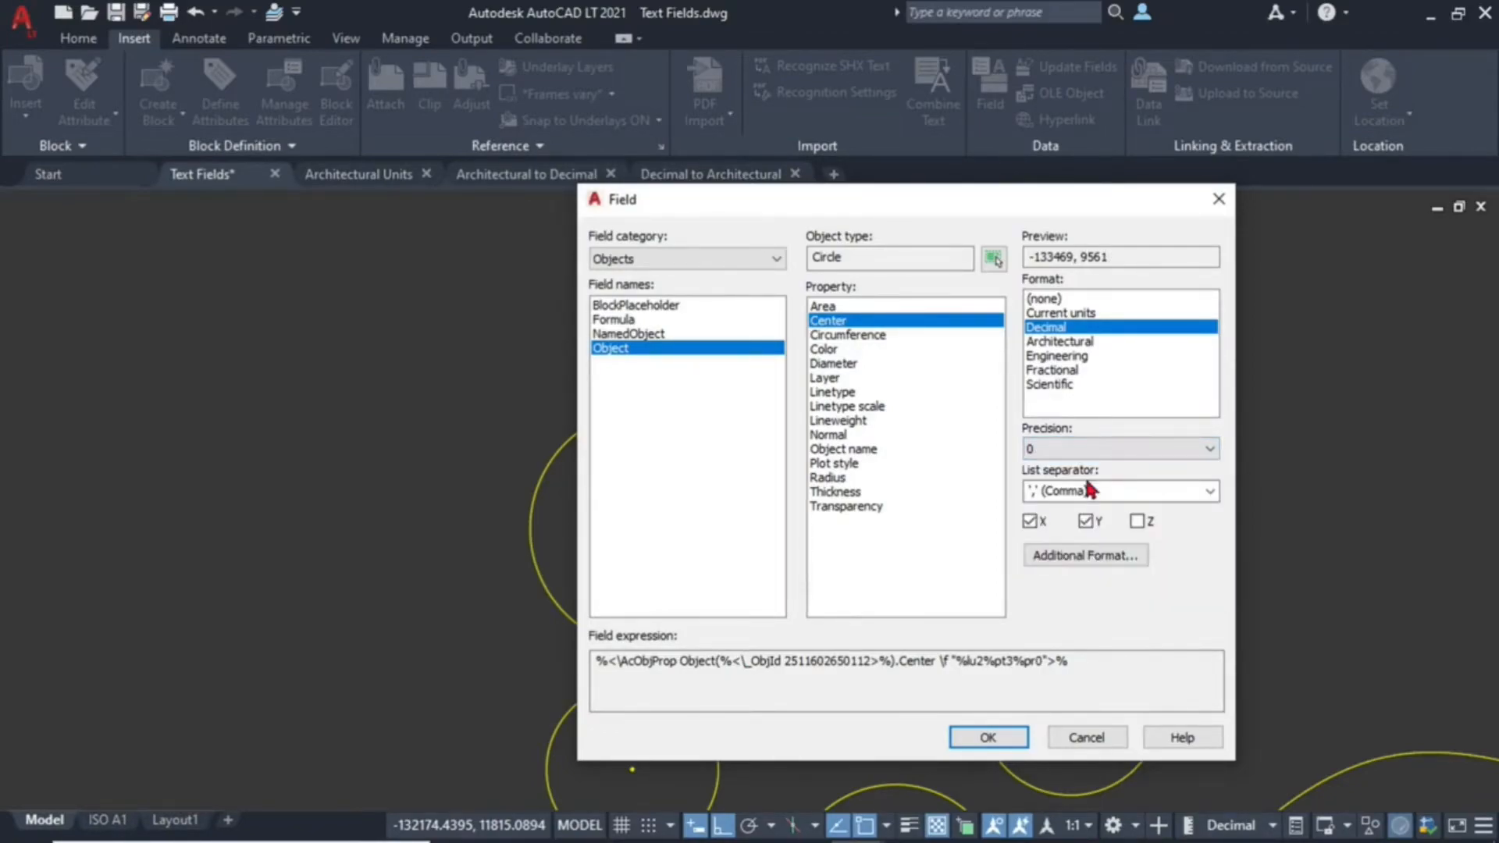
pyautogui.click(985, 737)
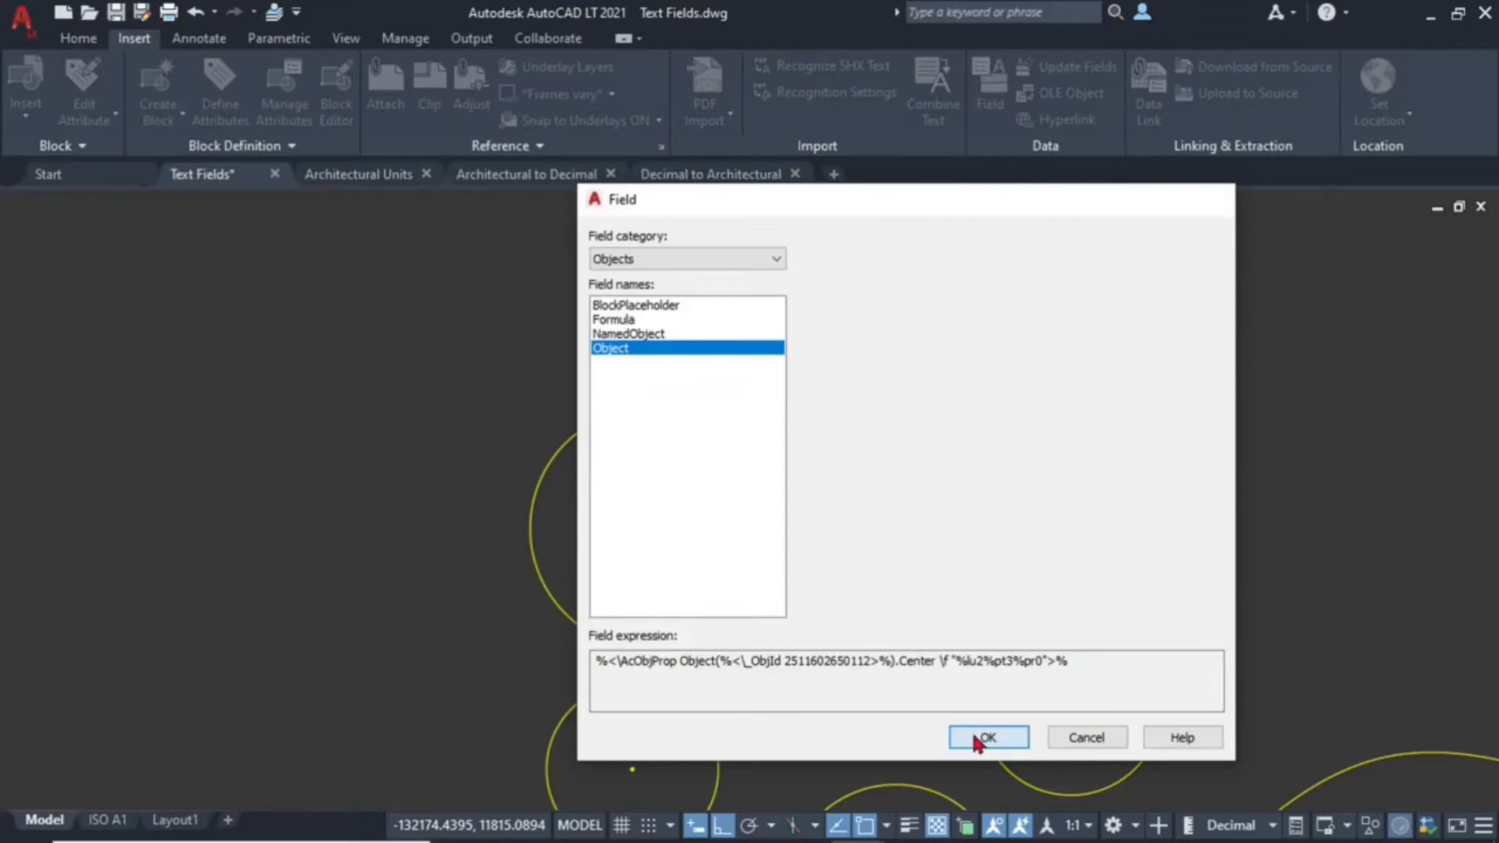
pyautogui.scroll(2, 613, 555)
pyautogui.scroll(-1, 816, 556)
pyautogui.click(613, 533)
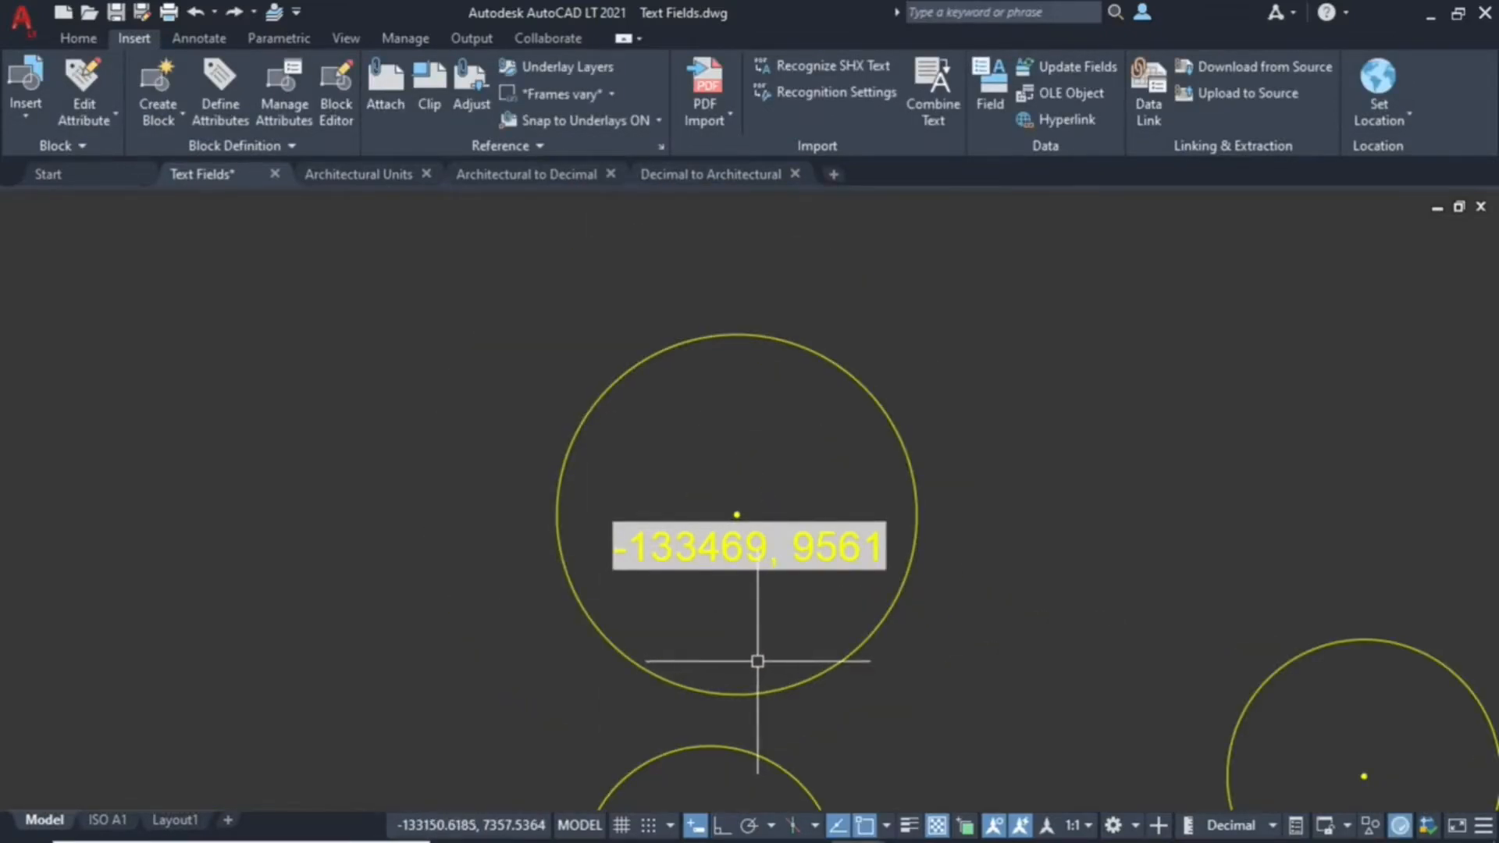
# Insert an object field for the Position of the horizontal bench block below the curve and place it inside the bench
pyautogui.scroll(-6, 756, 656)
pyautogui.scroll(1, 1247, 619)
pyautogui.scroll(7, 1114, 620)
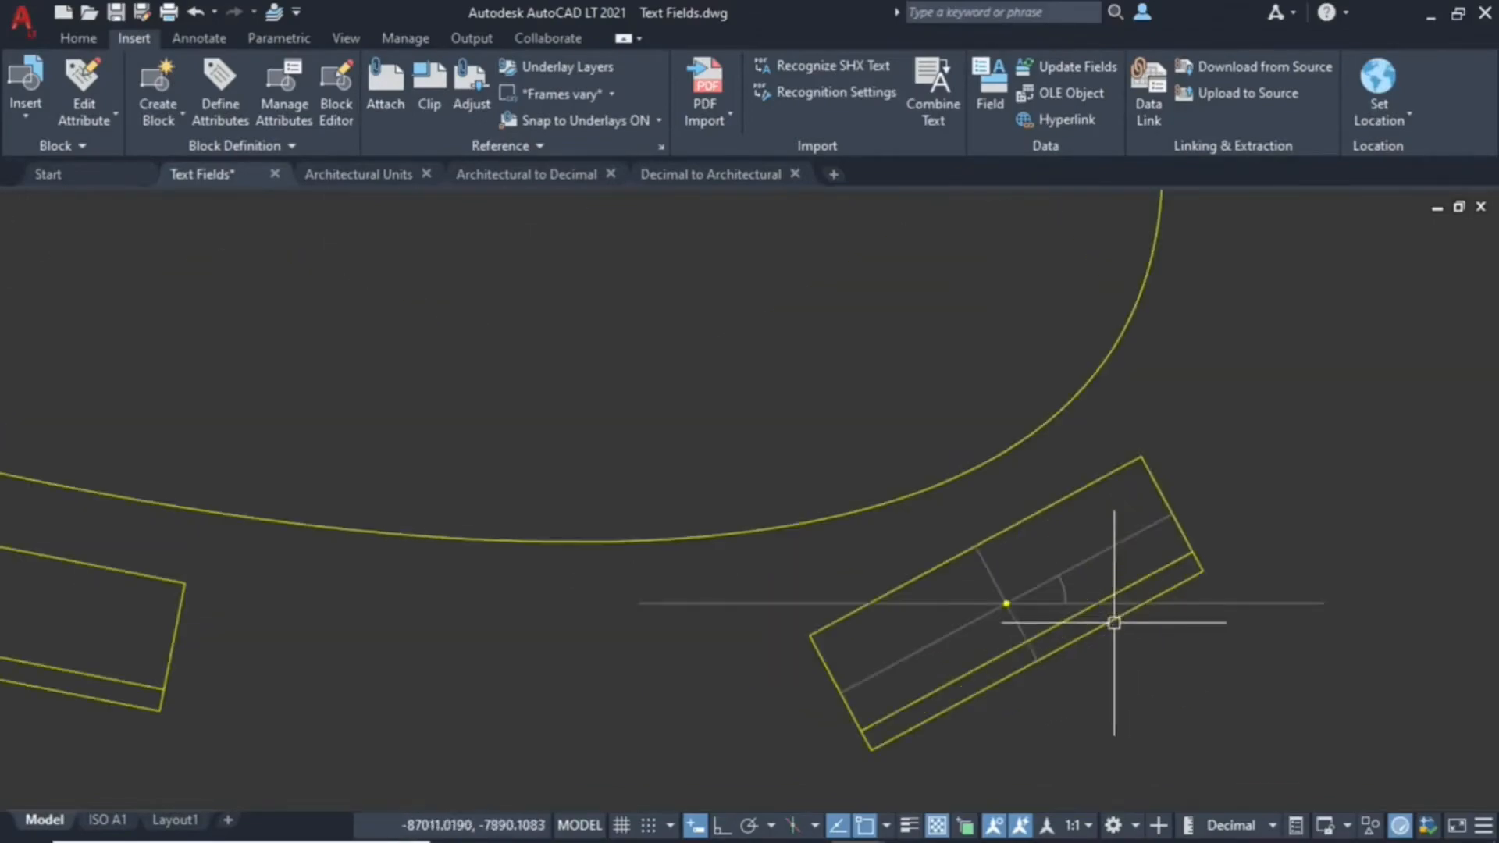
pyautogui.scroll(-5, 1021, 606)
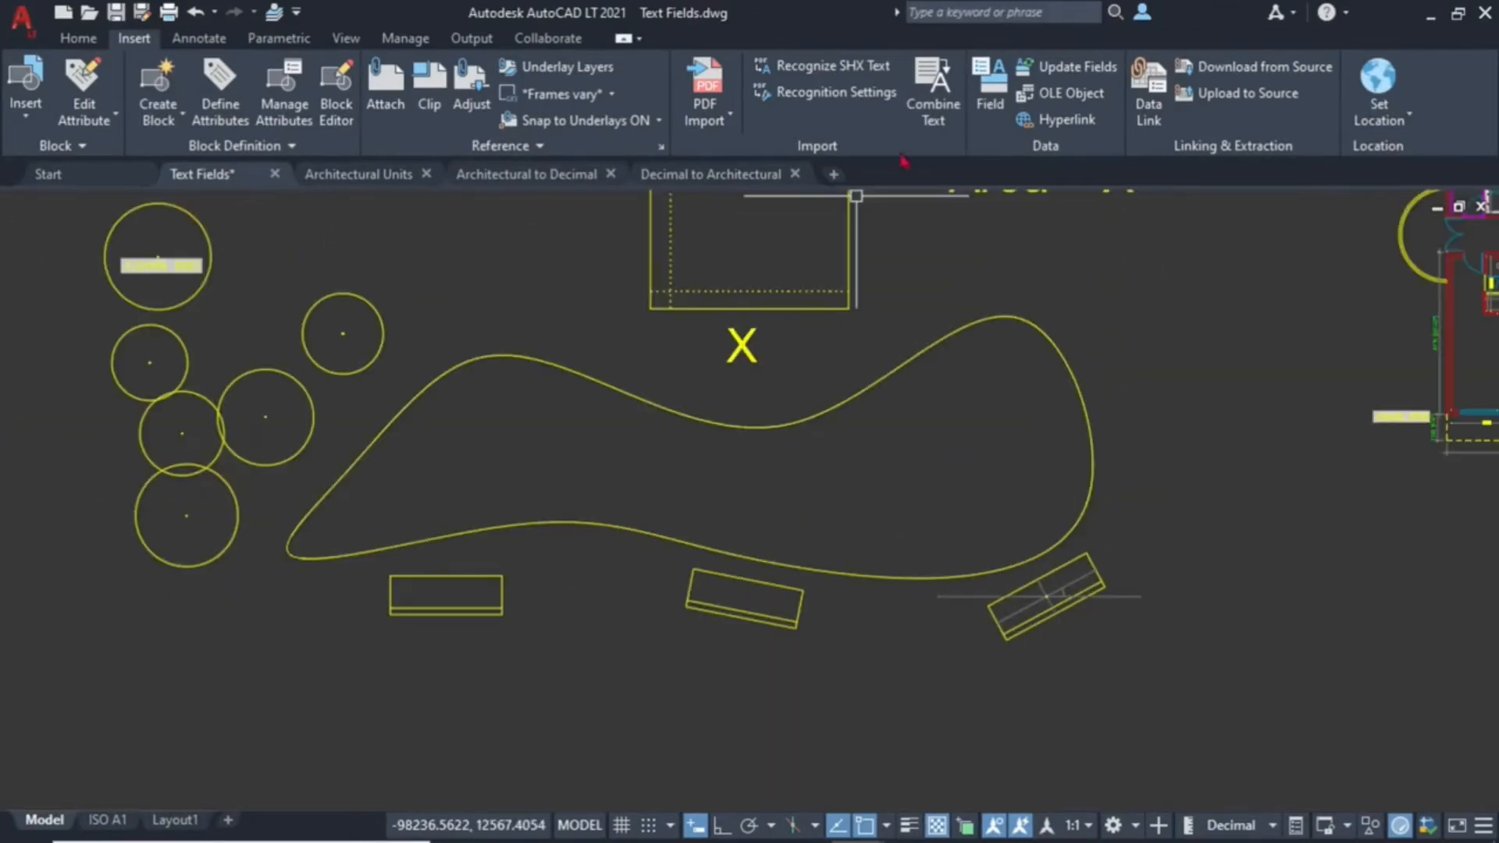
pyautogui.click(991, 102)
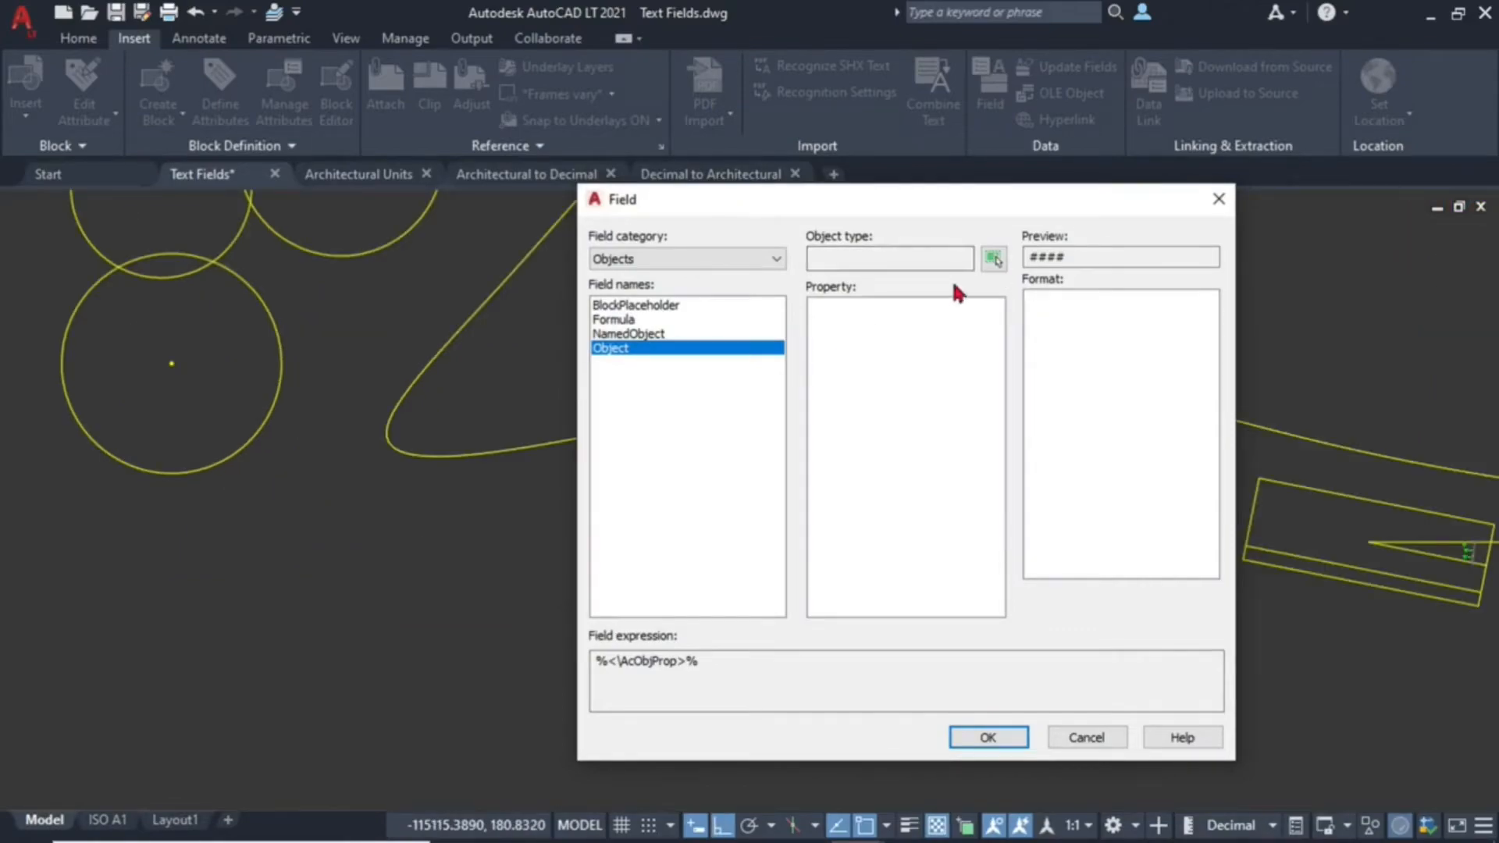
pyautogui.click(993, 259)
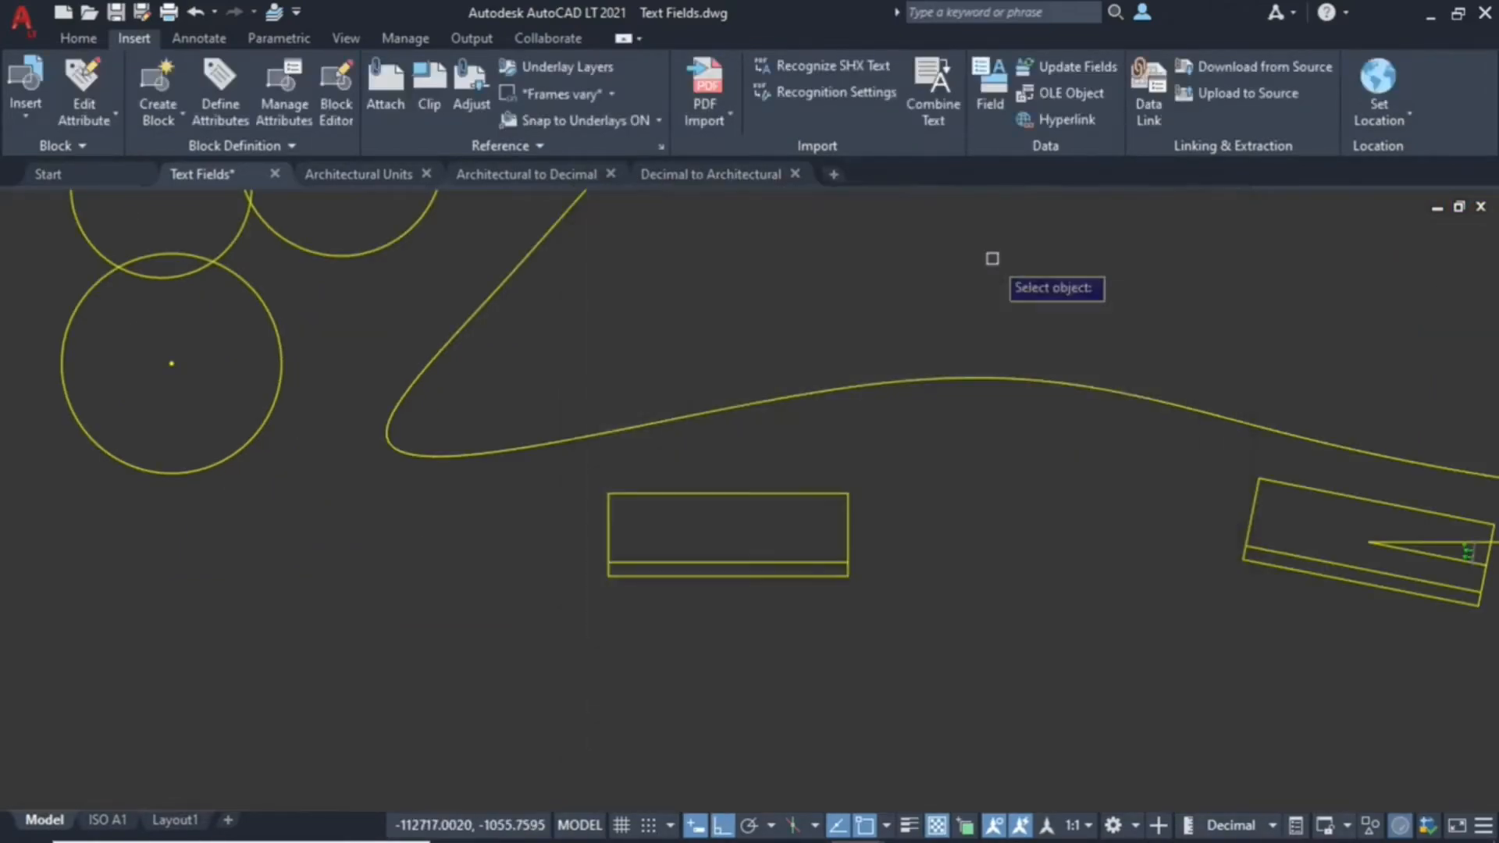
pyautogui.click(776, 493)
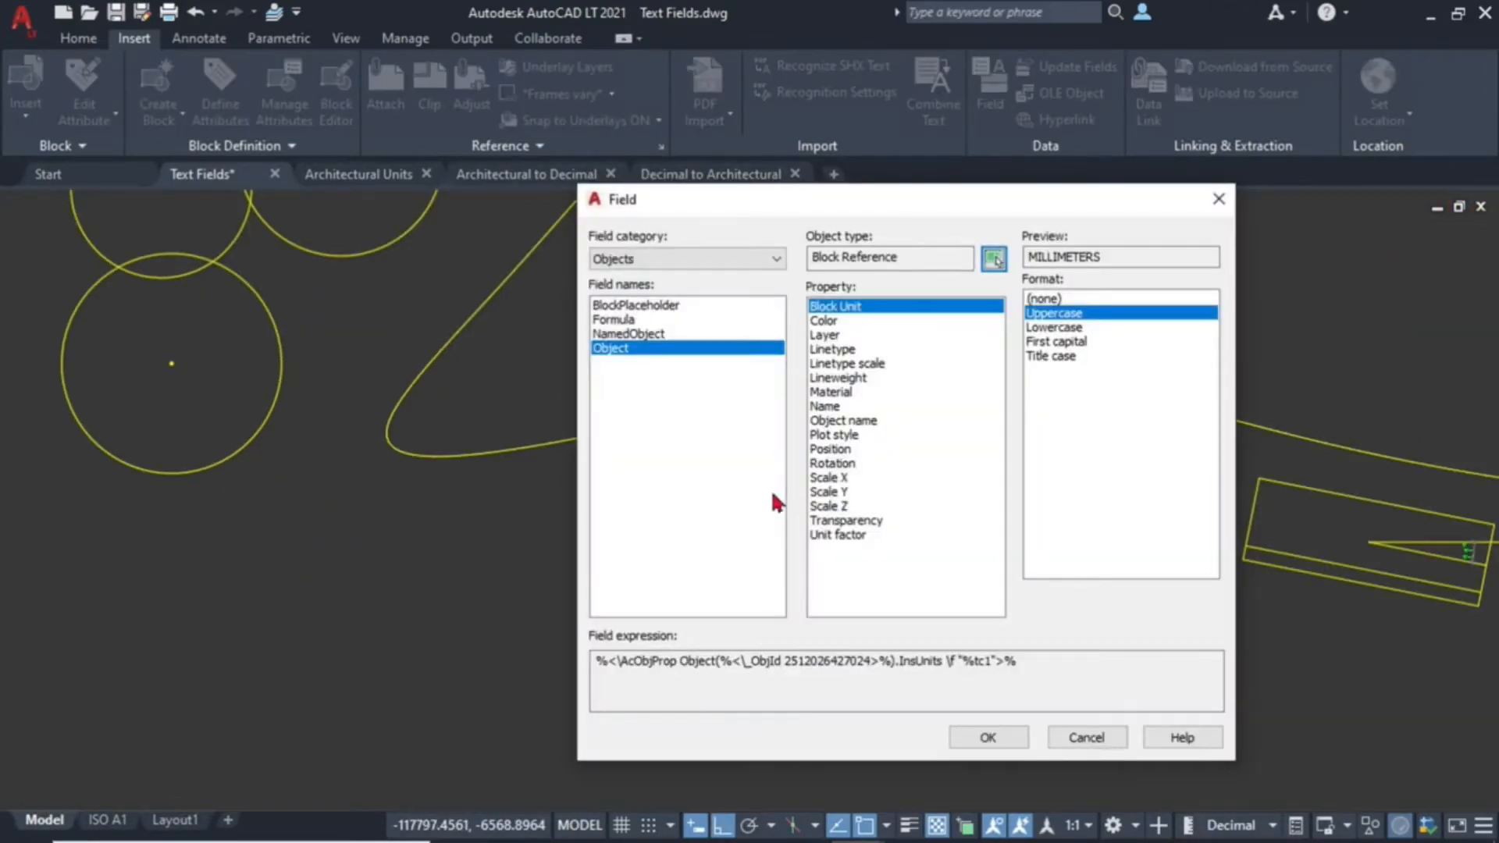
pyautogui.click(829, 450)
pyautogui.click(988, 737)
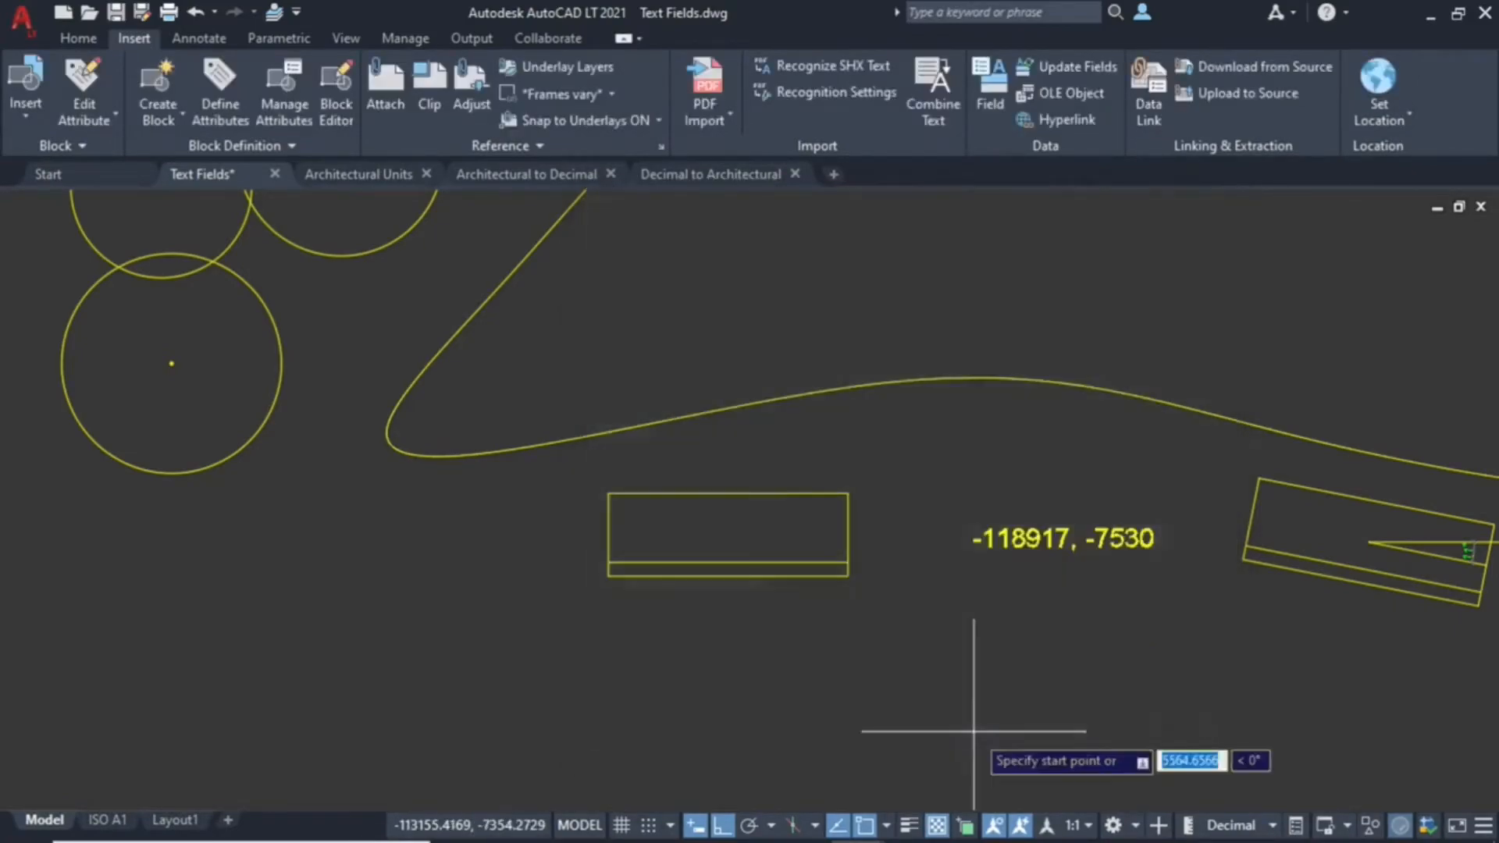
pyautogui.scroll(5, 679, 527)
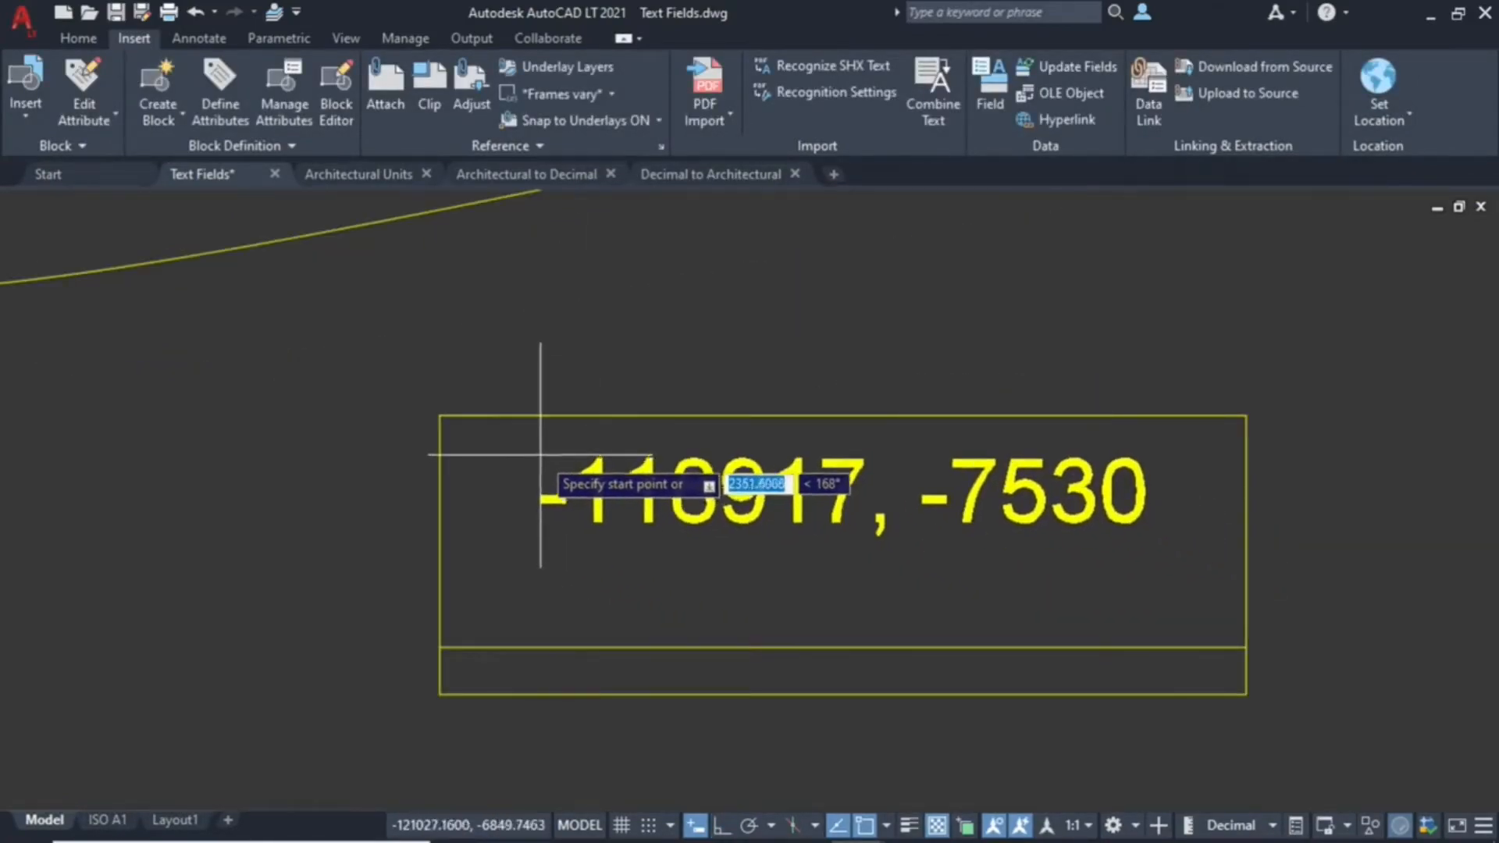
pyautogui.scroll(-7, 535, 502)
pyautogui.click(719, 536)
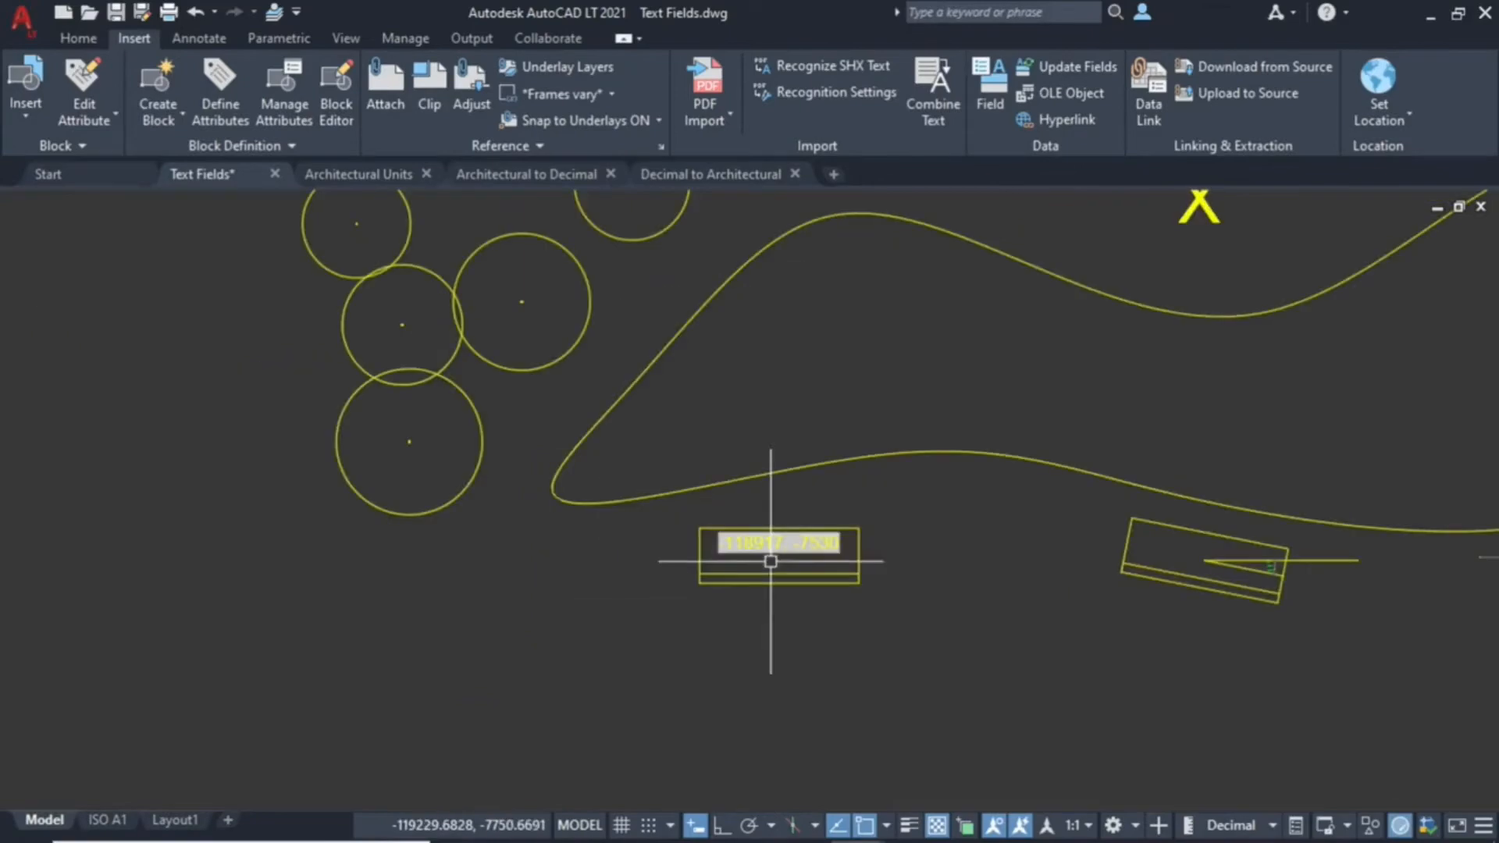
# Start an object field for the horizontal bench block and choose its Rotation property in decimal degrees with precision 0
pyautogui.click(1001, 107)
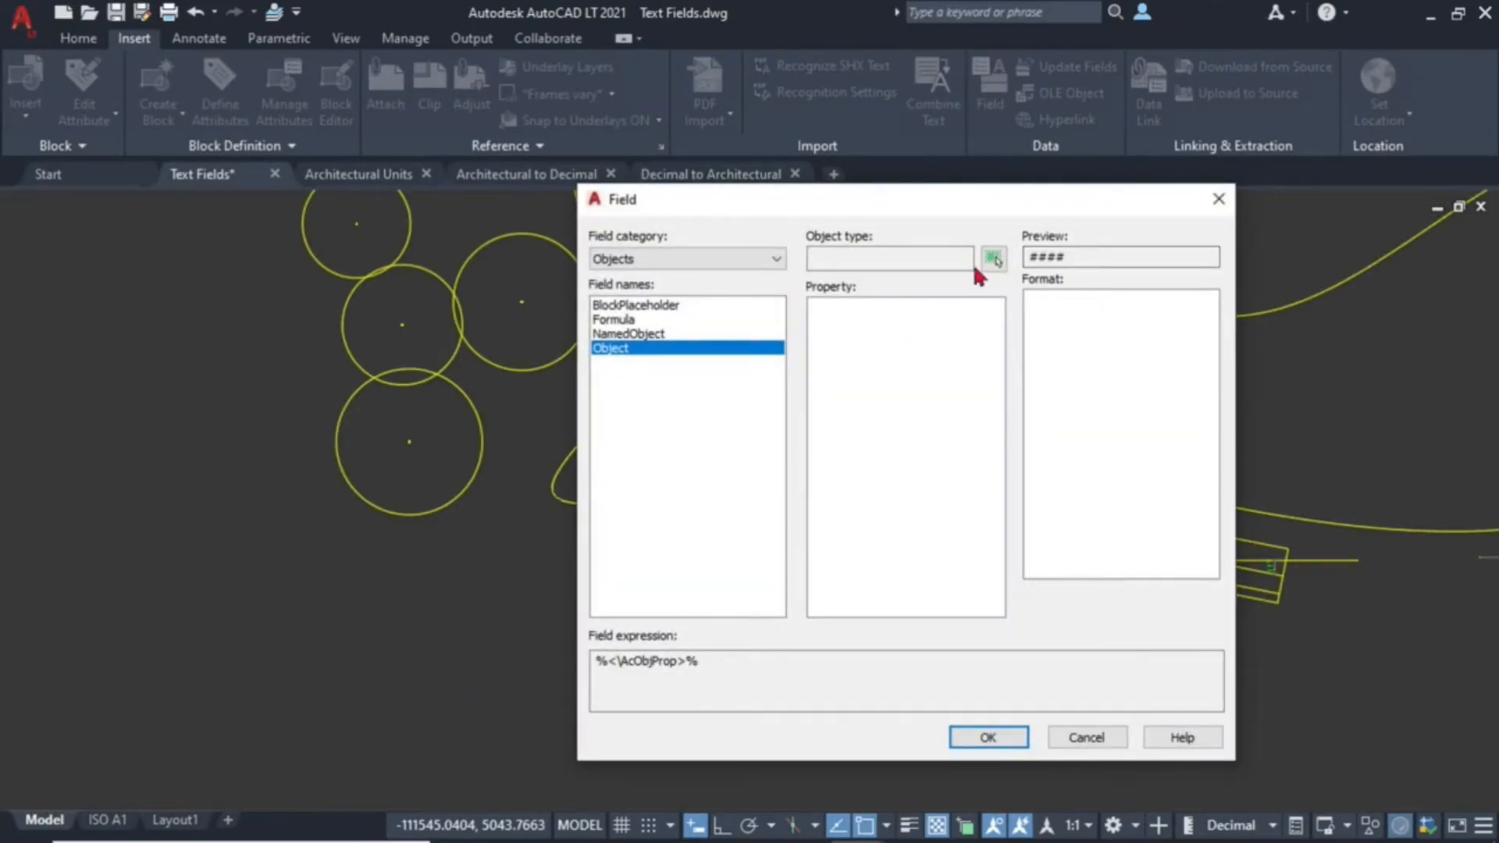
pyautogui.click(994, 258)
pyautogui.click(860, 574)
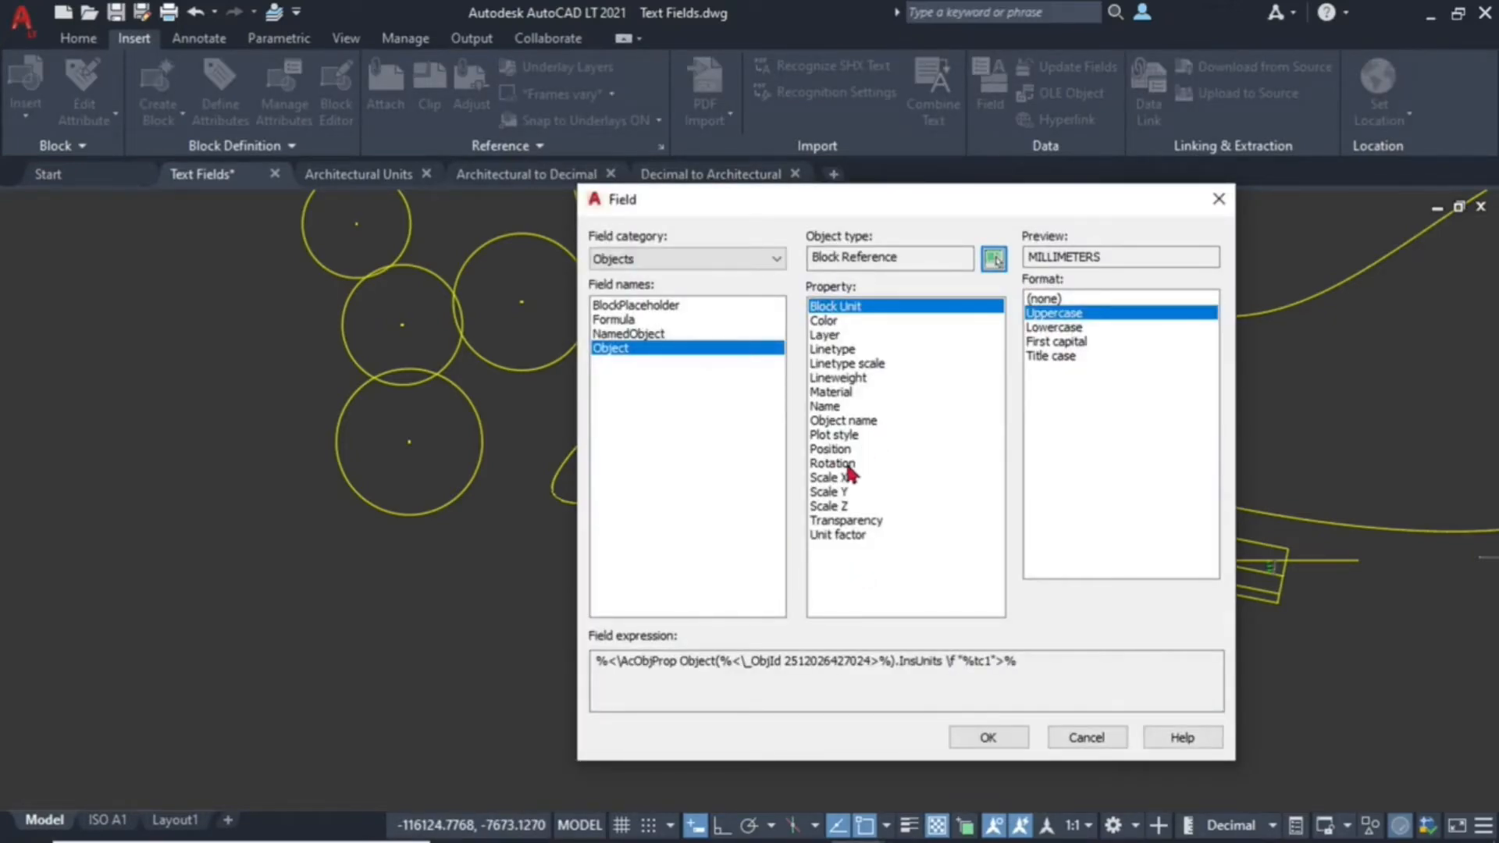
pyautogui.click(832, 463)
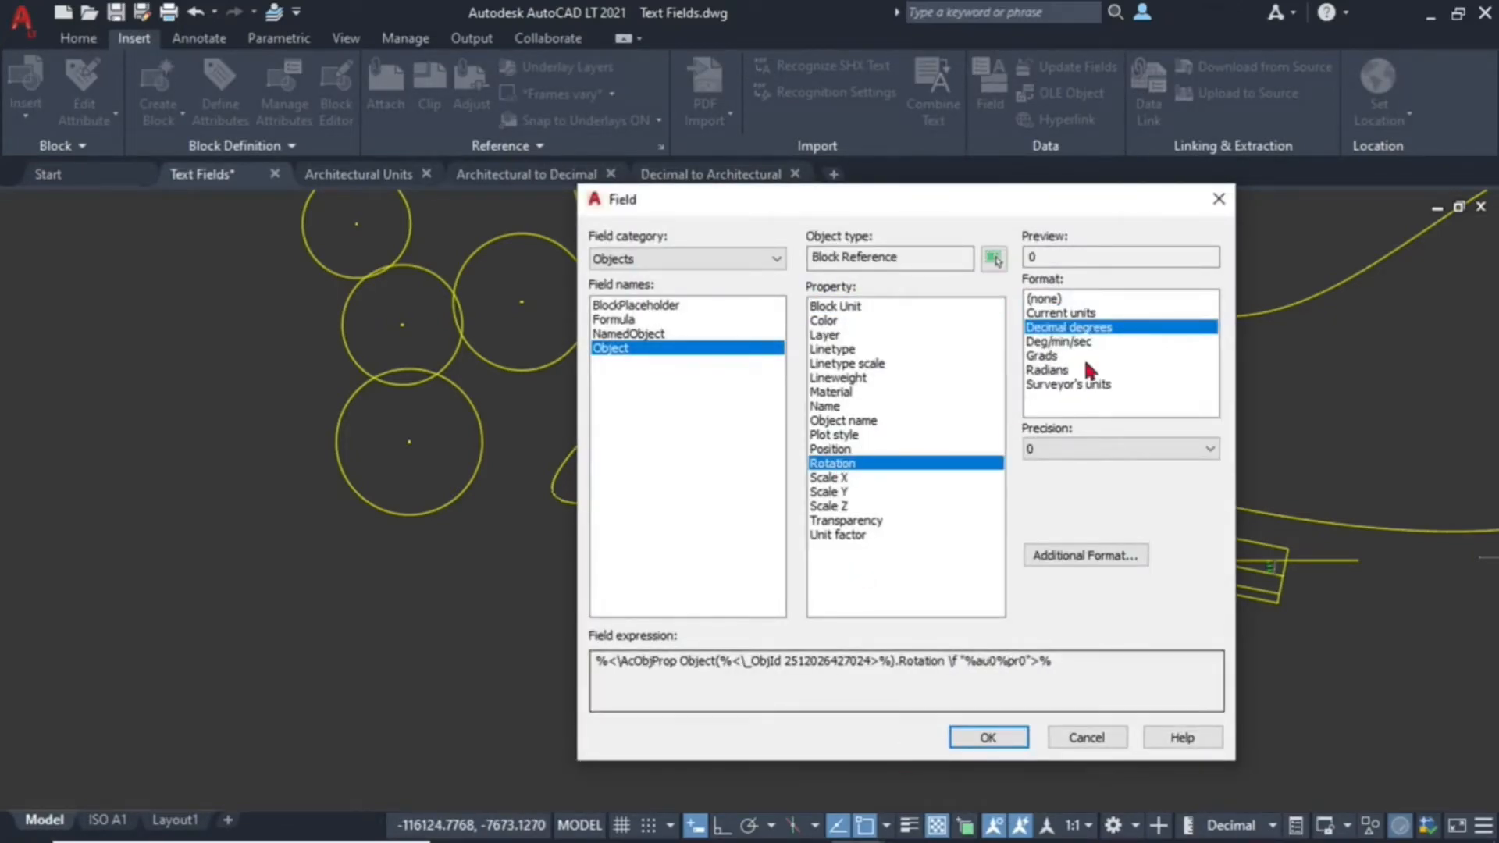
pyautogui.click(1096, 451)
pyautogui.click(1067, 451)
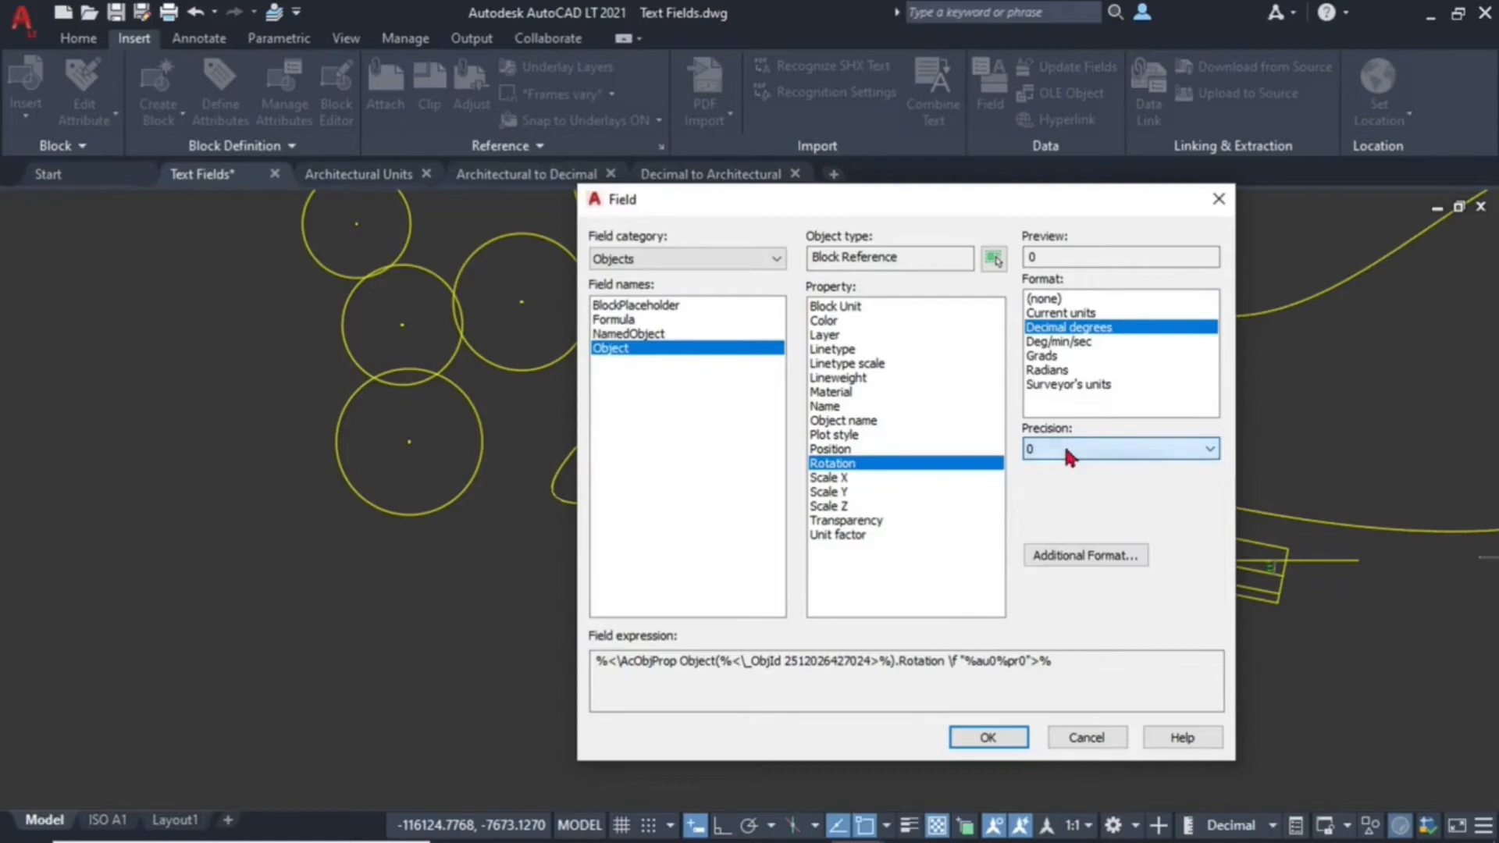
# Add the suffix %%d to the rotation field and place it inside the horizontal bench, below the position field
pyautogui.click(1067, 556)
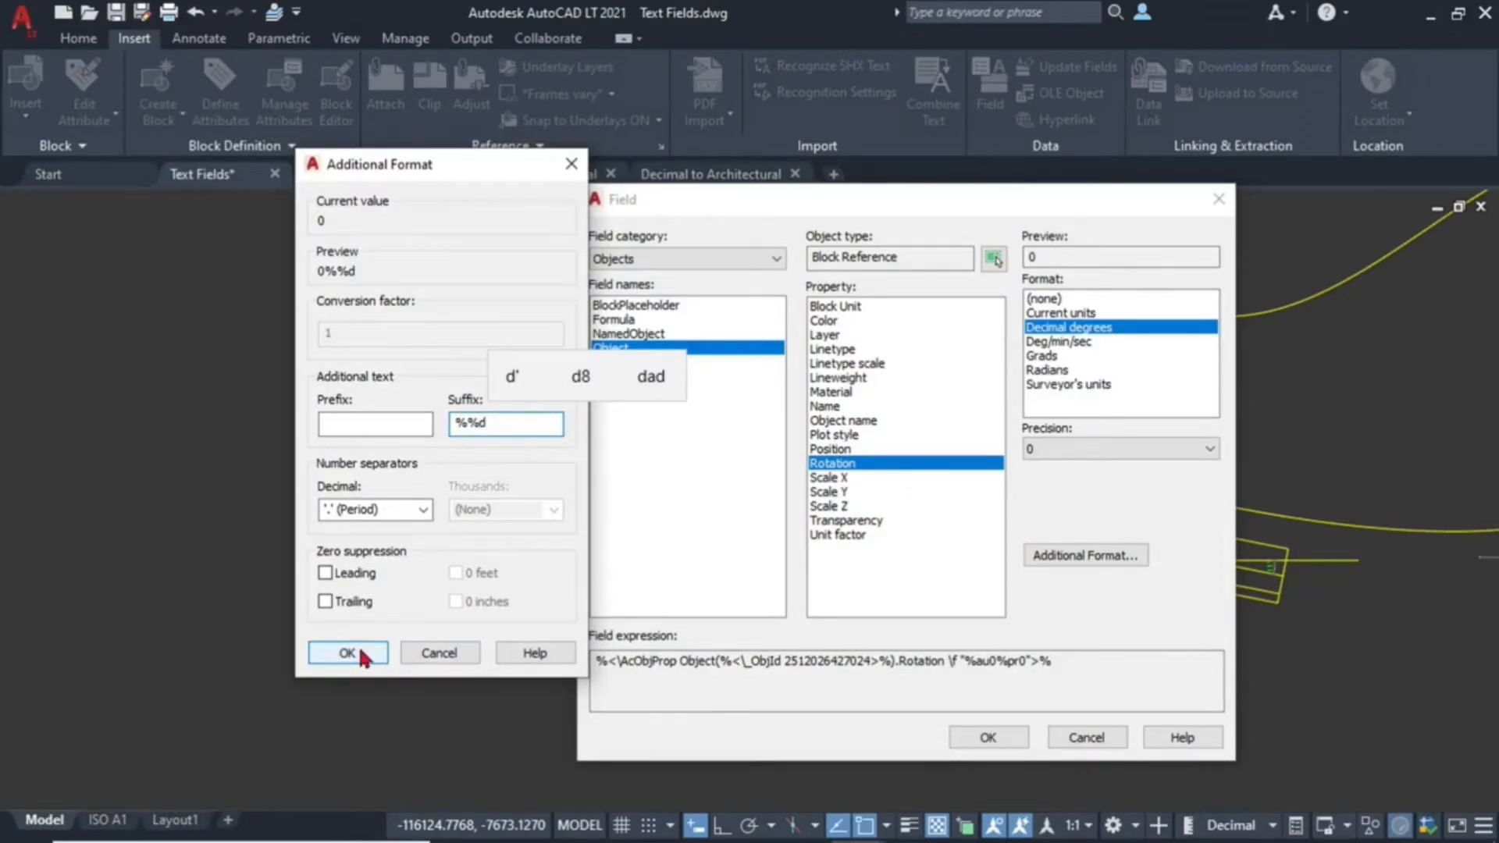
pyautogui.click(347, 653)
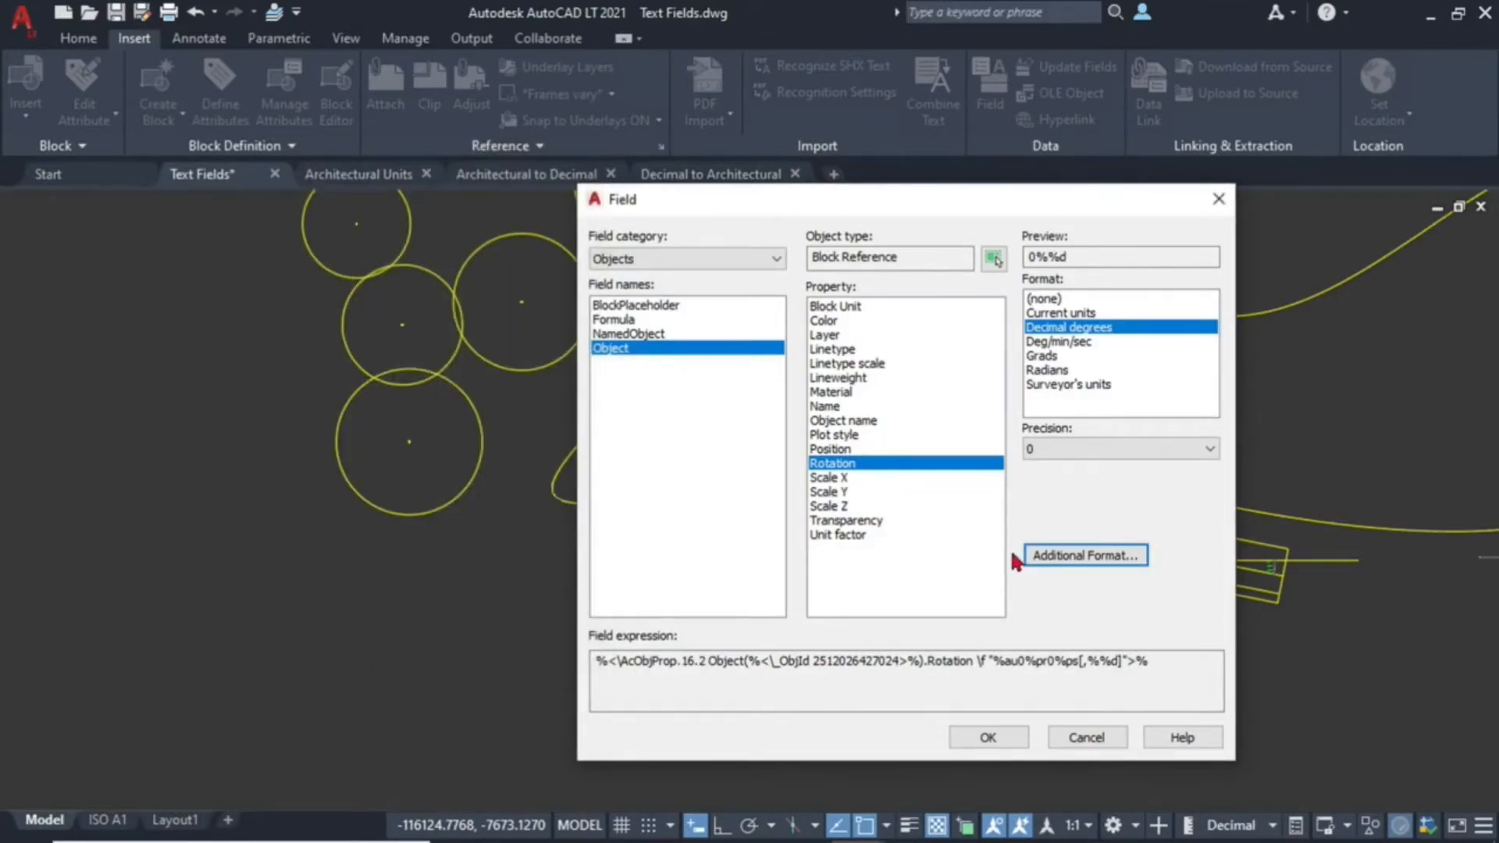
pyautogui.click(987, 737)
pyautogui.scroll(5, 804, 538)
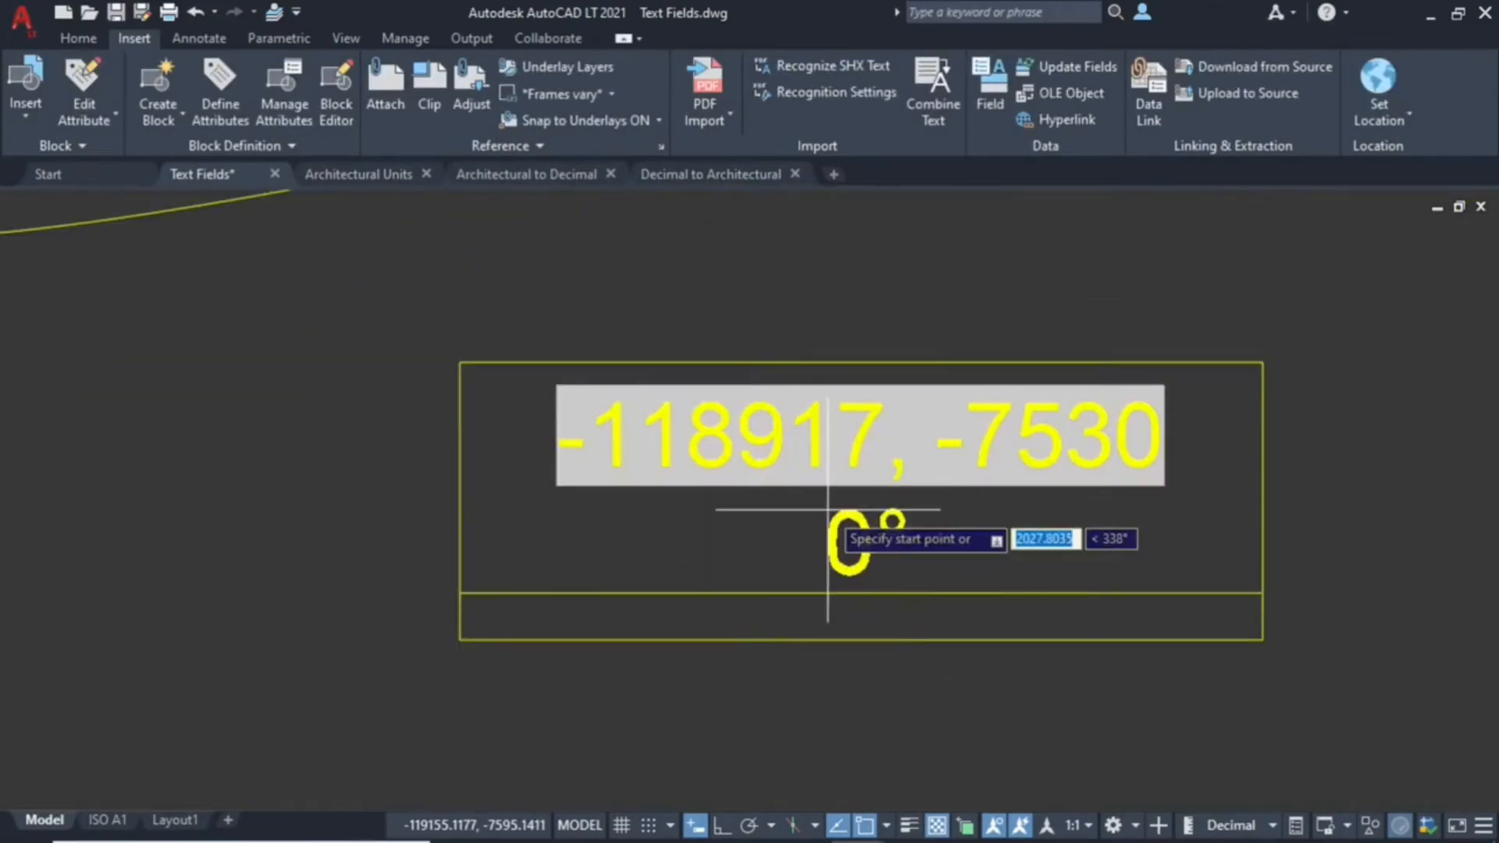
pyautogui.scroll(-5, 827, 509)
# Insert an object field for the Rotation of the middle tilted bench block and place it inside the bench
pyautogui.moveTo(1231, 605); pyautogui.dragTo(791, 634, button='middle')
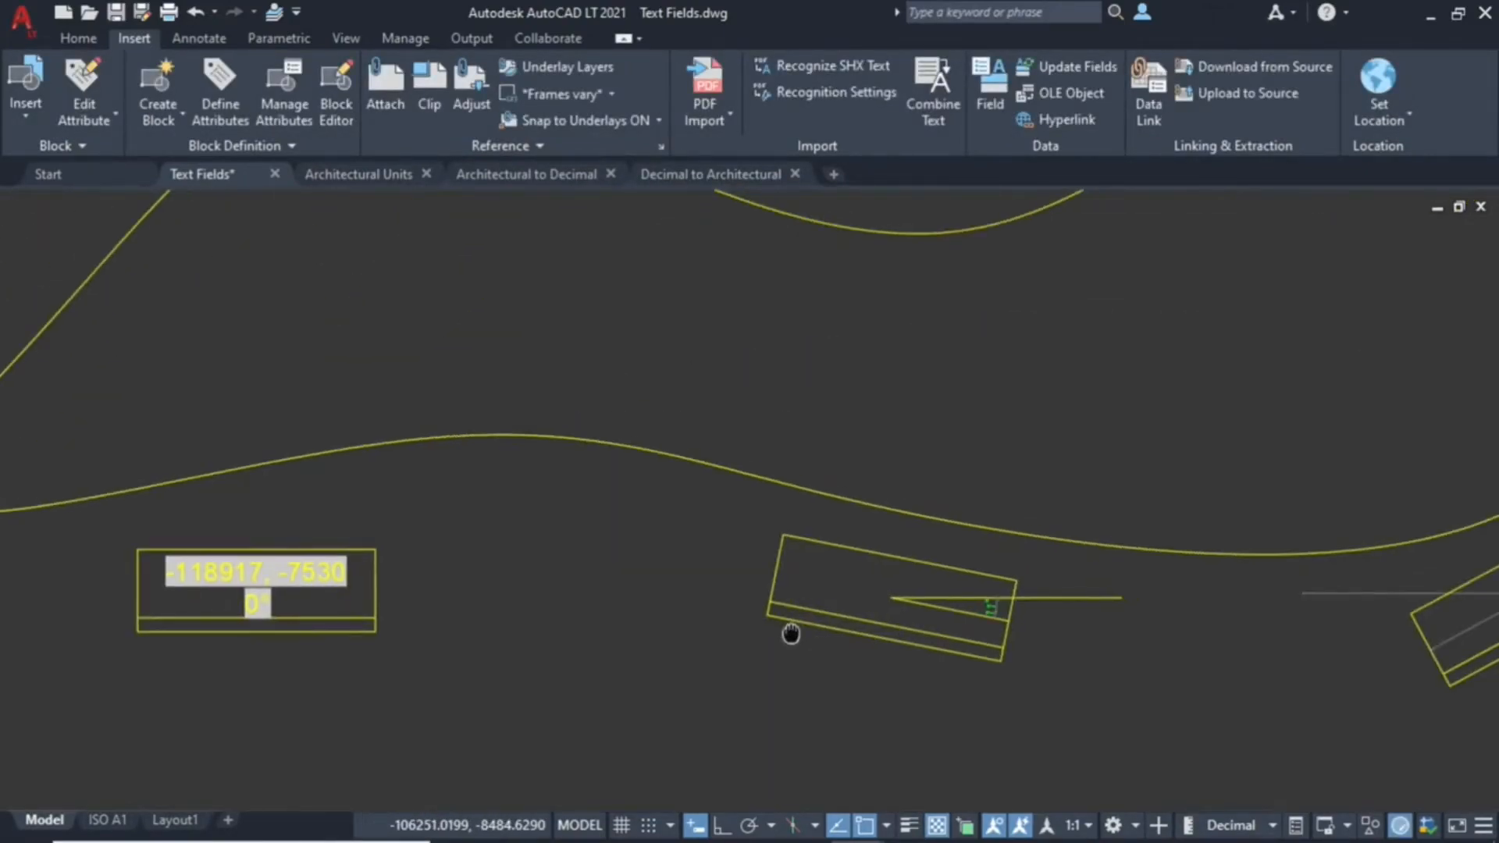
pyautogui.moveTo(1094, 408); pyautogui.dragTo(830, 401, button='middle')
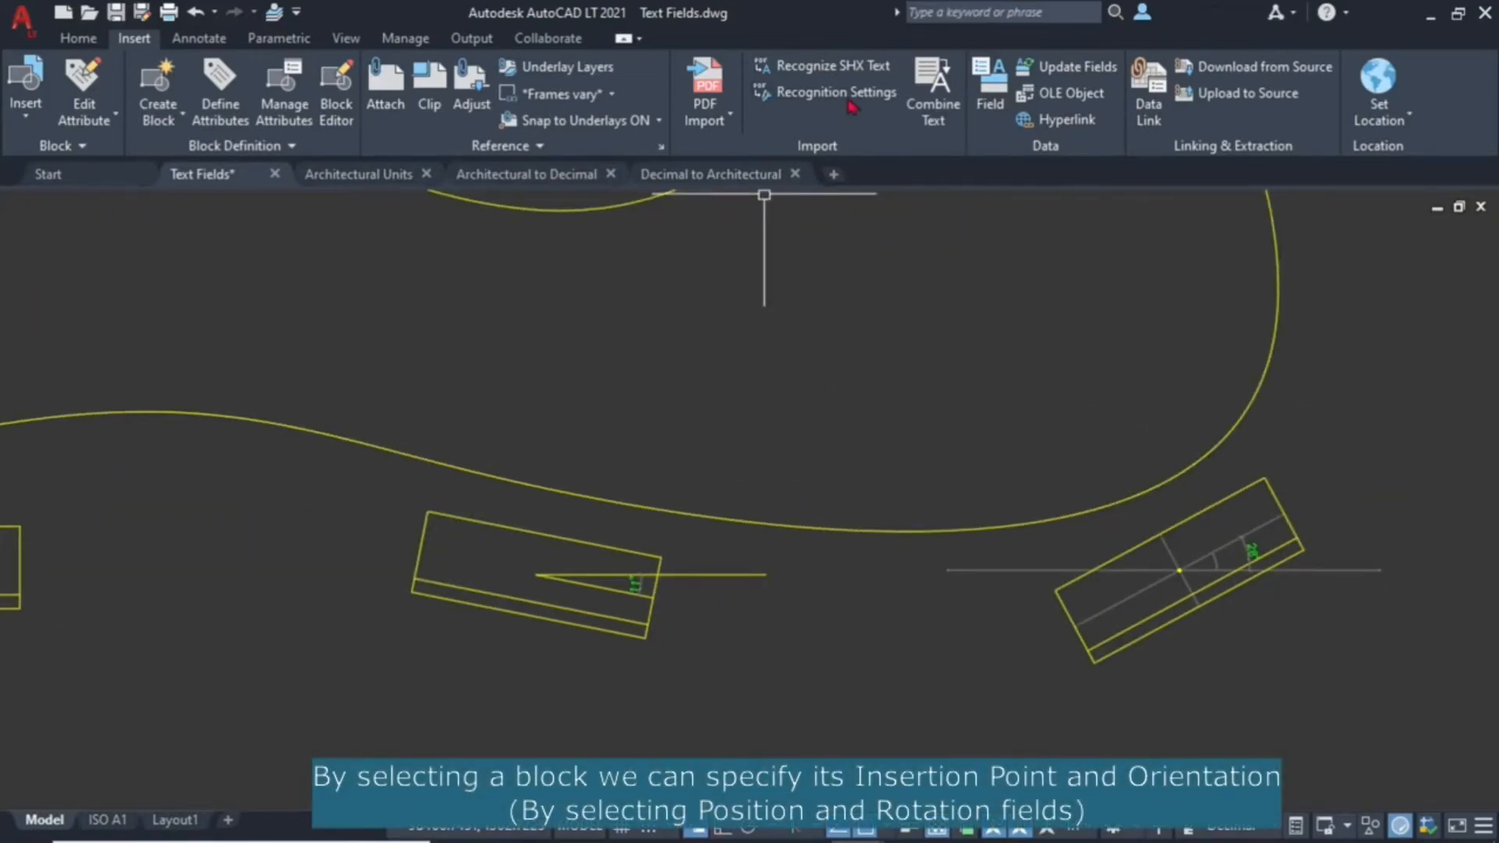
pyautogui.click(988, 102)
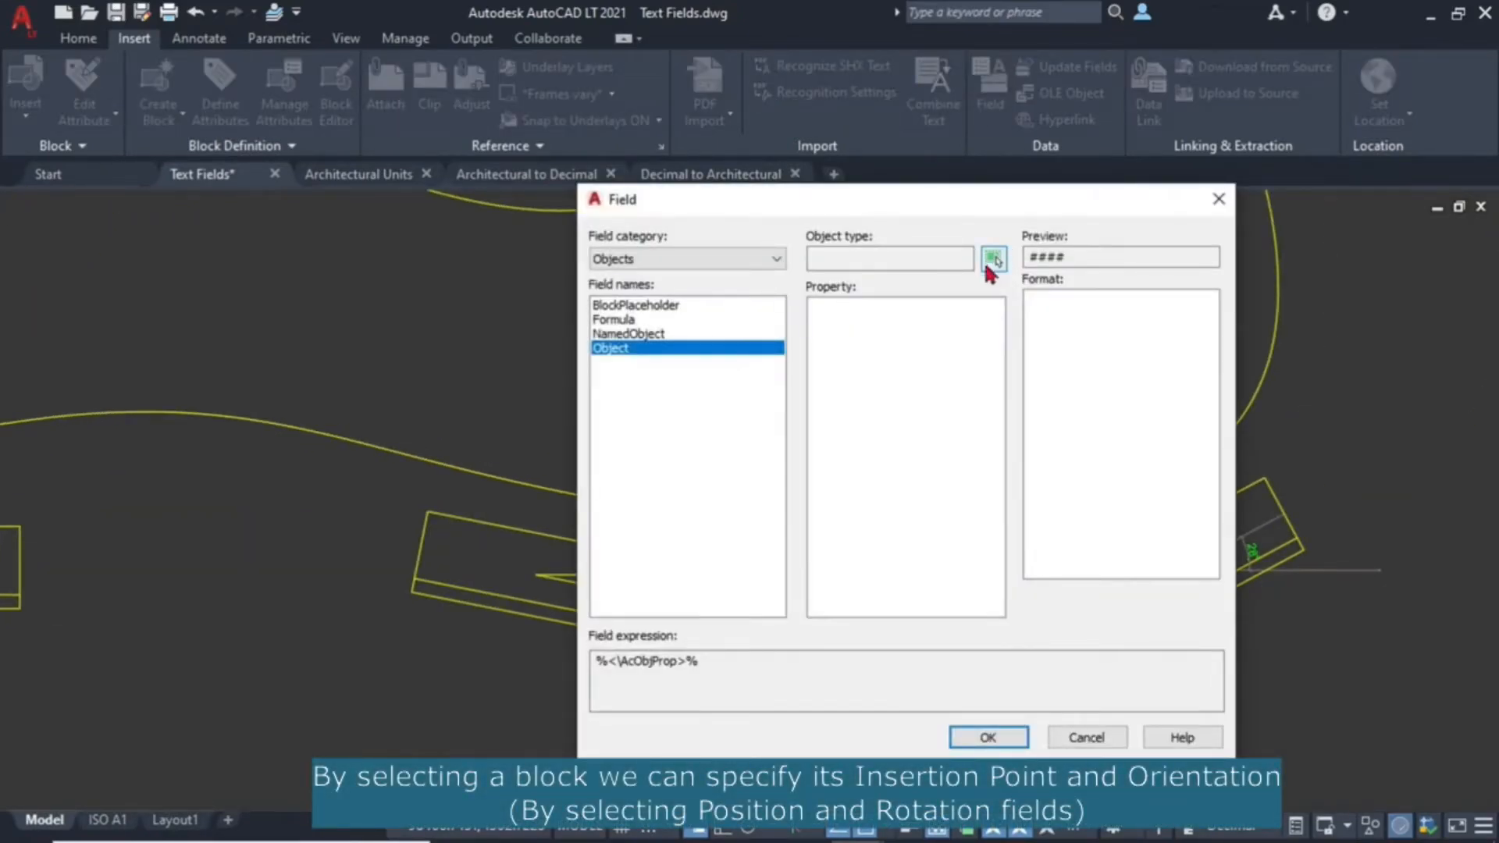
pyautogui.click(992, 260)
pyautogui.click(565, 621)
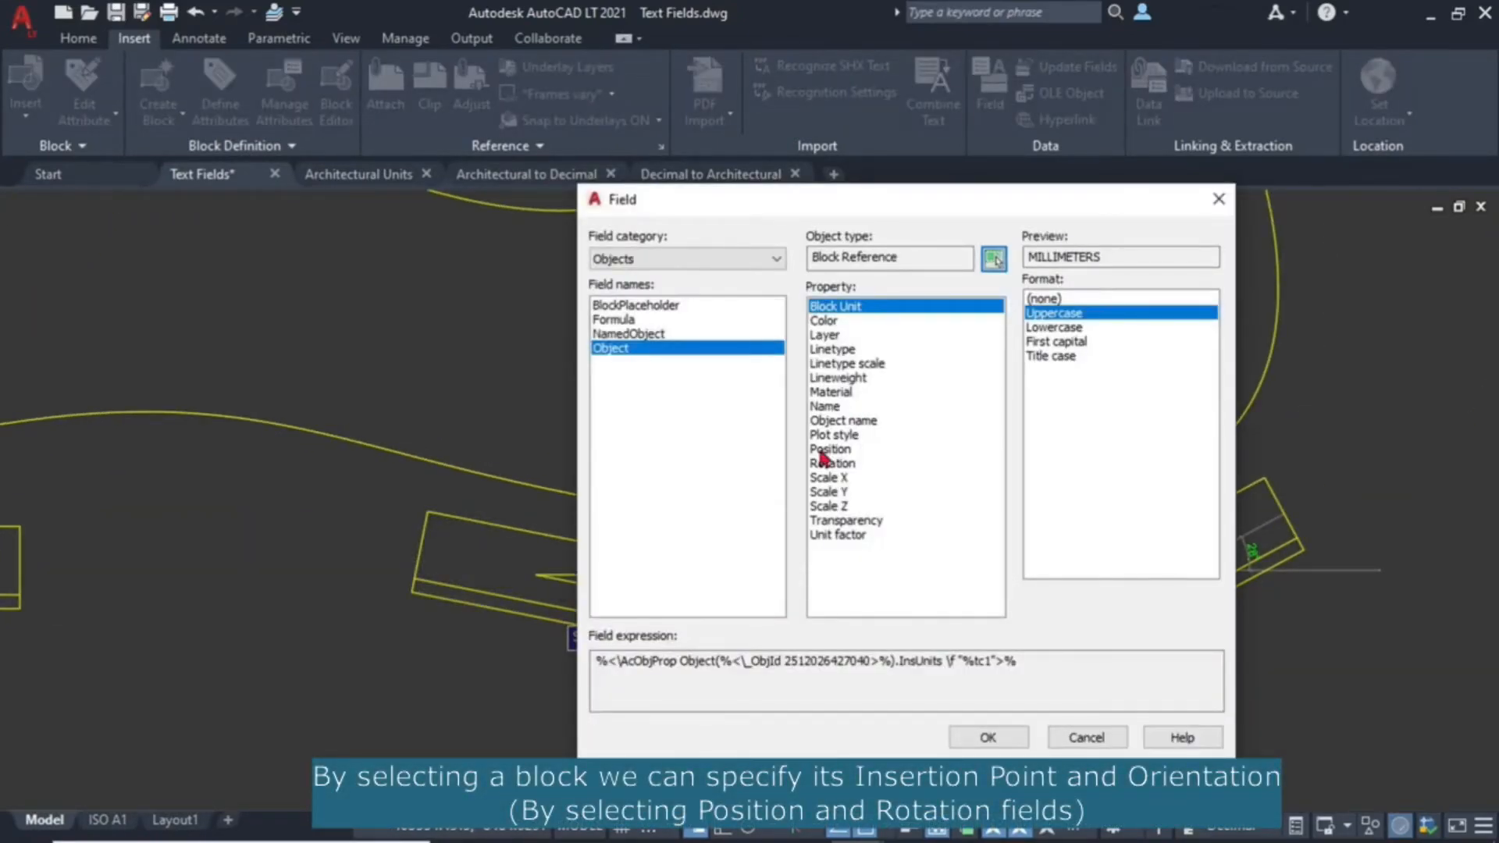
pyautogui.click(827, 463)
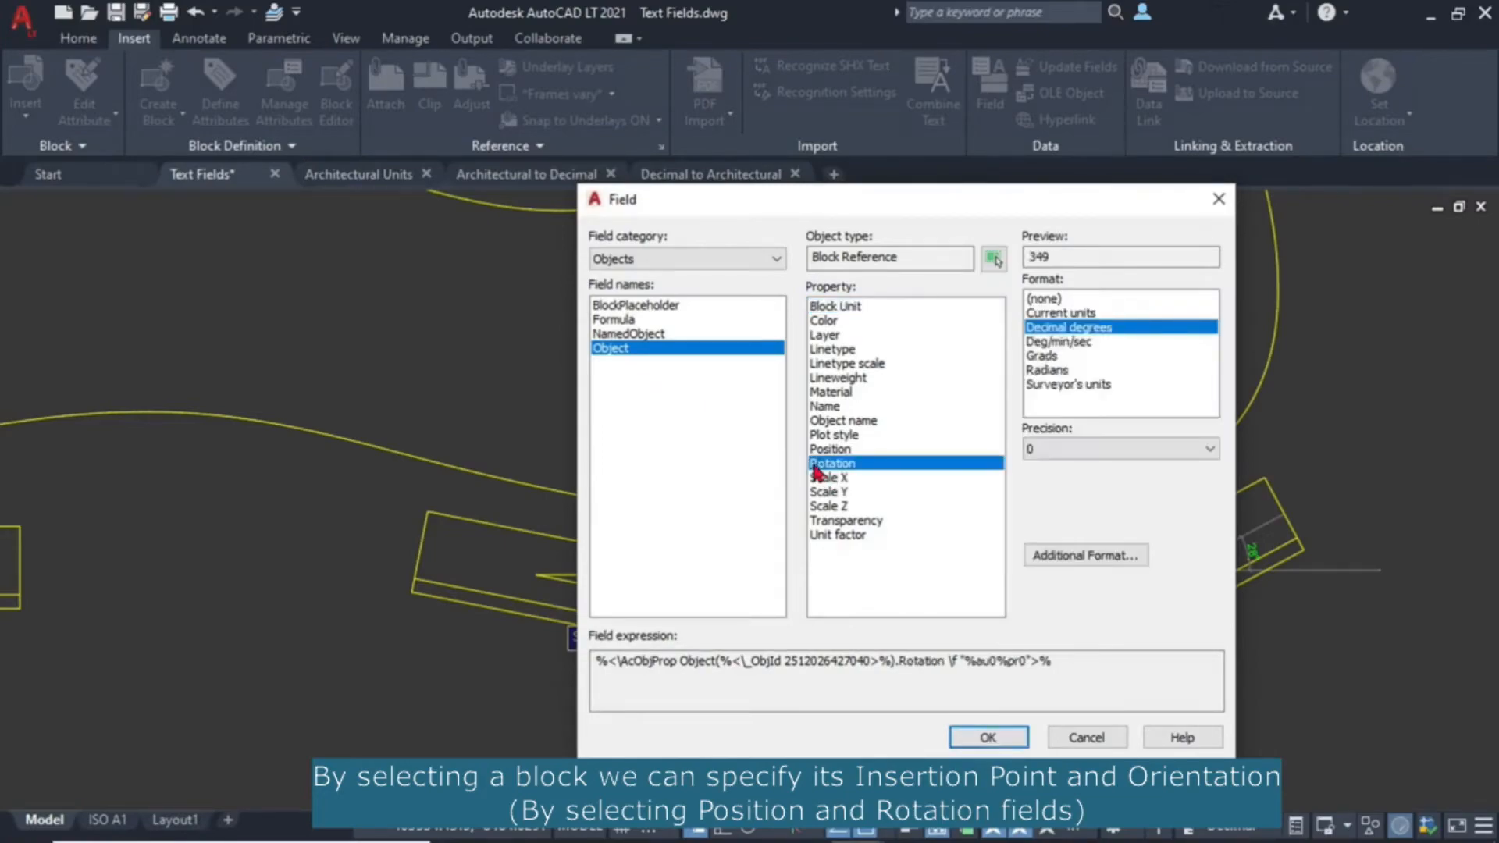
pyautogui.click(988, 737)
pyautogui.scroll(5, 477, 563)
pyautogui.click(502, 467)
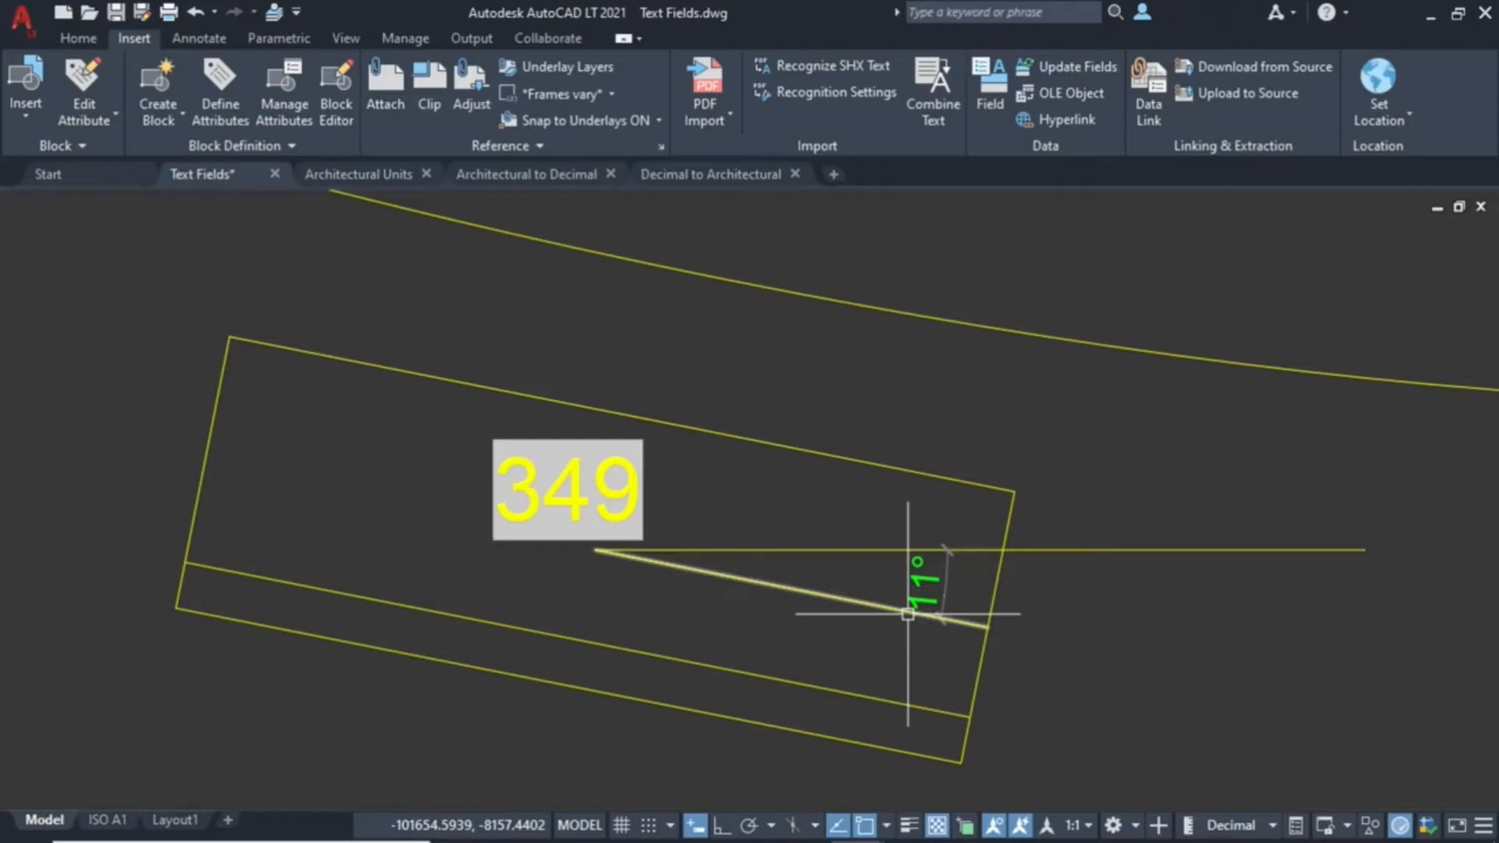
# Insert an object field for the Rotation of the rightmost tilted bench block and place it beside the bench's center point
pyautogui.scroll(-5, 908, 614)
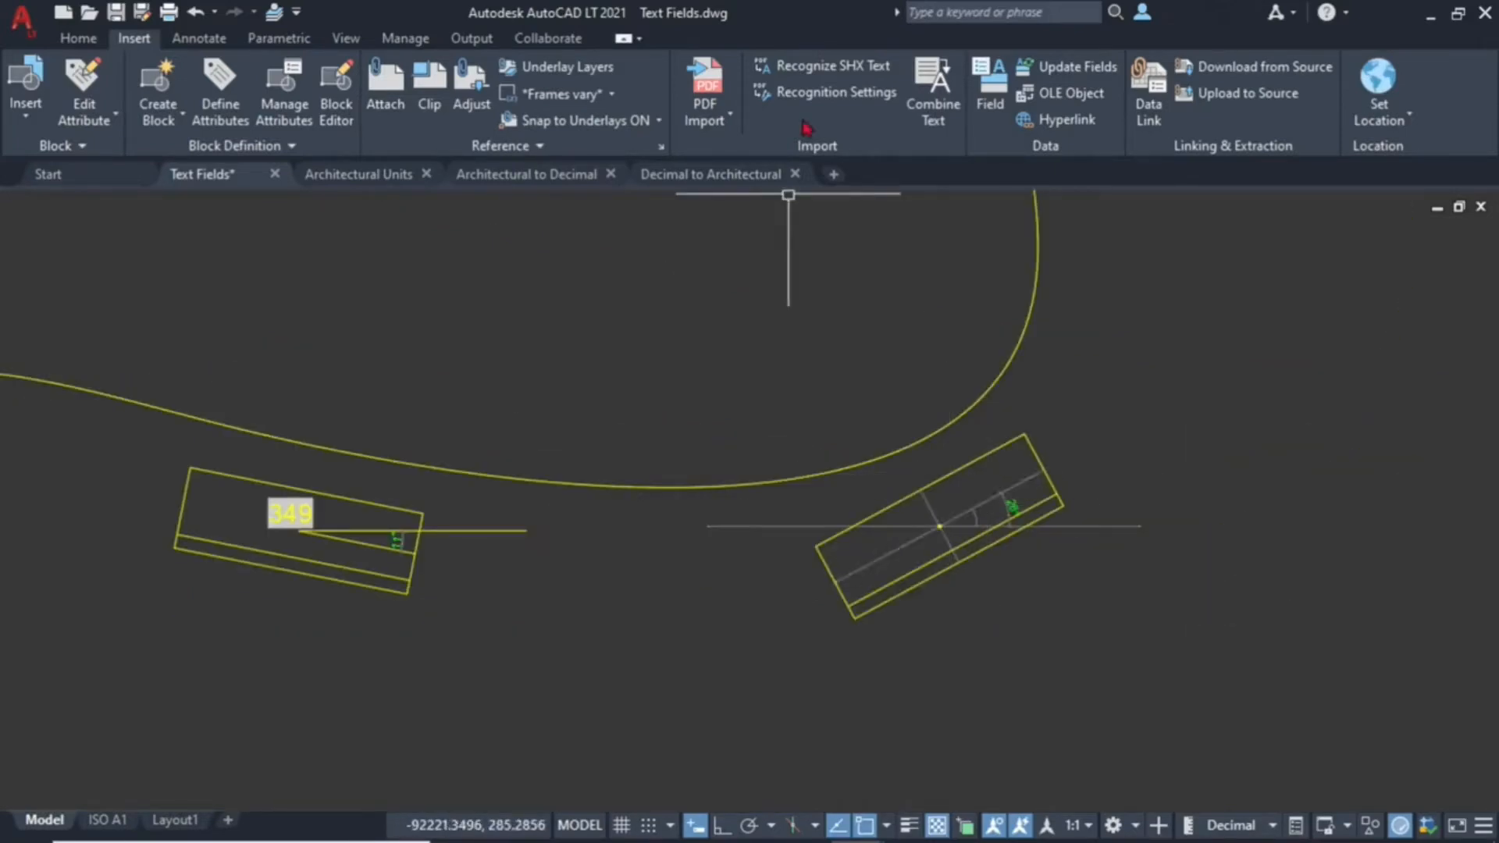
pyautogui.click(976, 90)
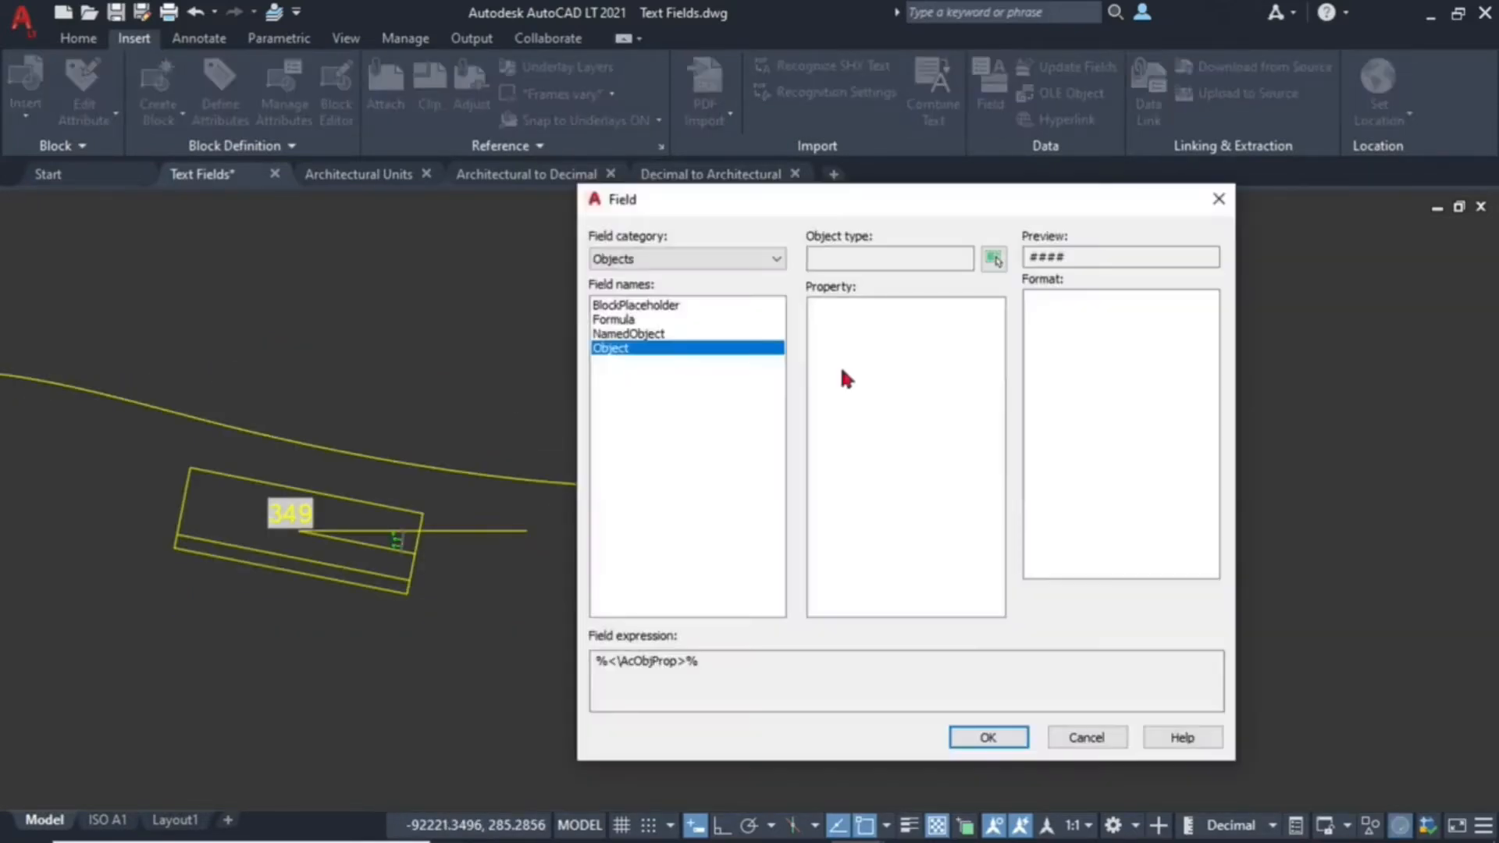
pyautogui.click(994, 258)
pyautogui.click(960, 469)
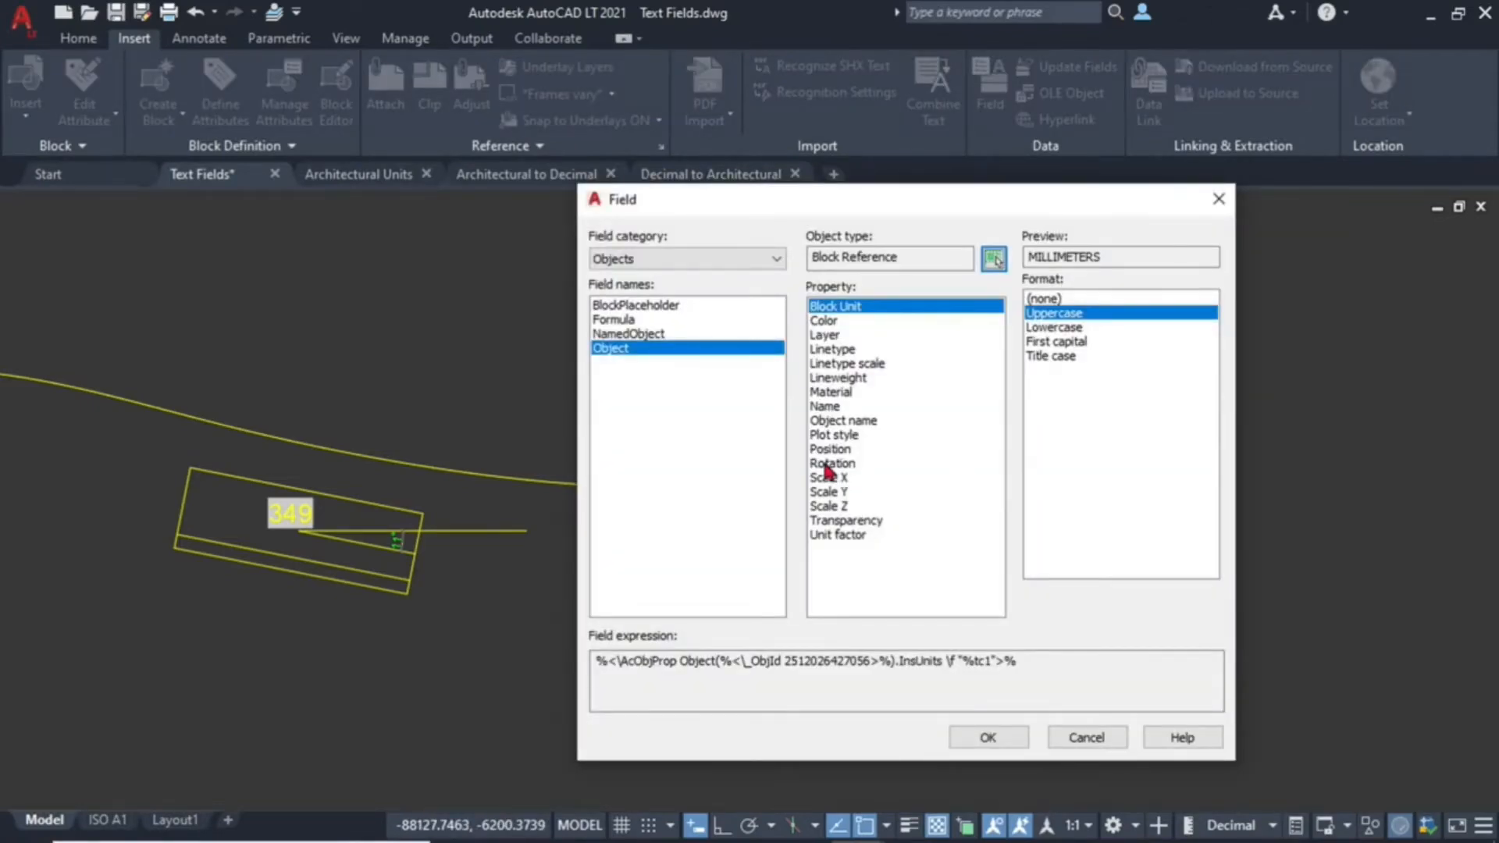
pyautogui.click(829, 464)
pyautogui.click(989, 737)
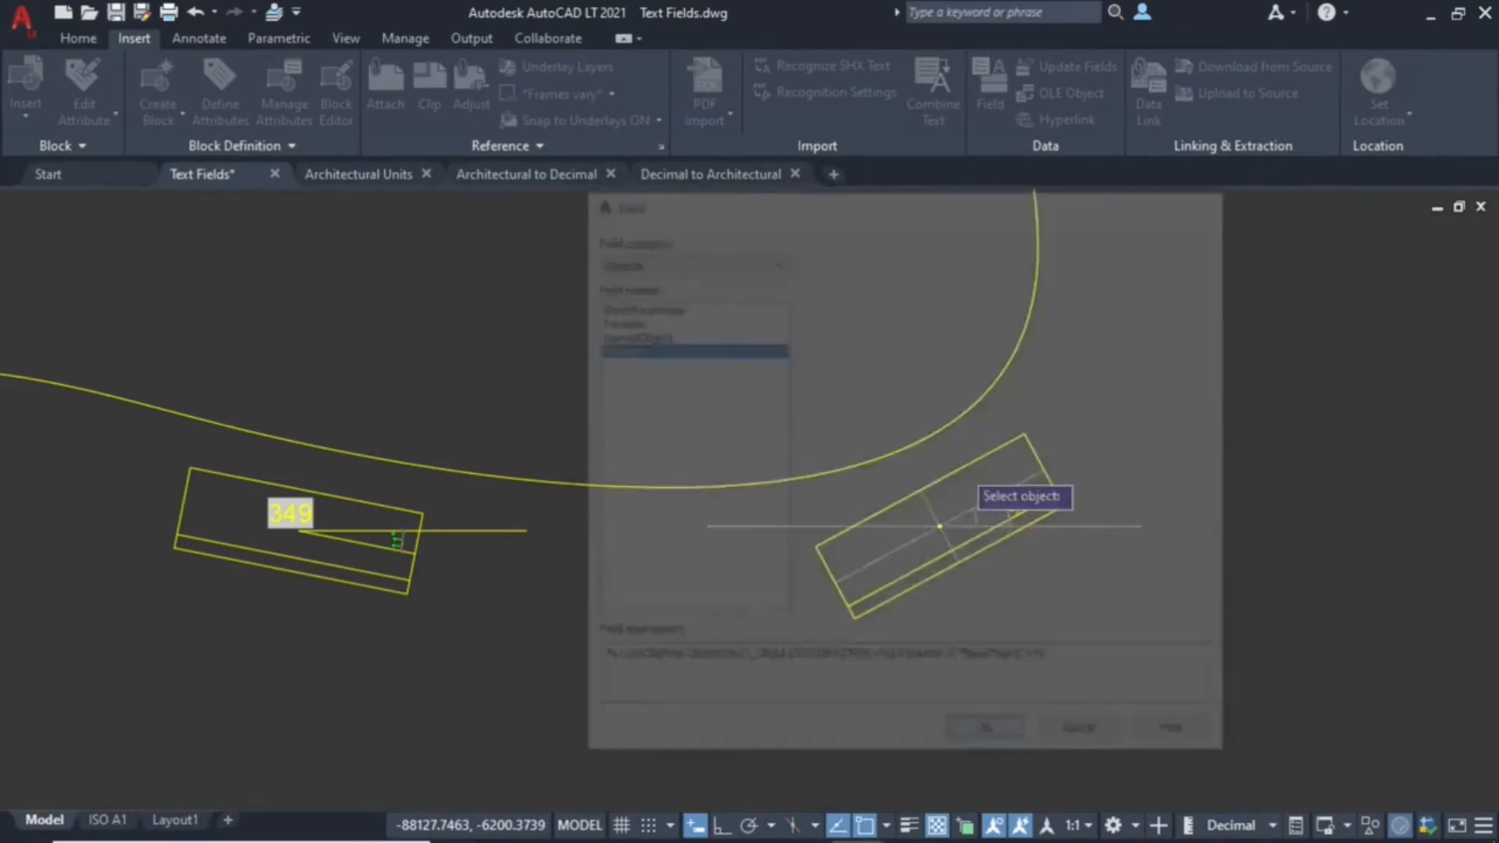
pyautogui.scroll(5, 947, 556)
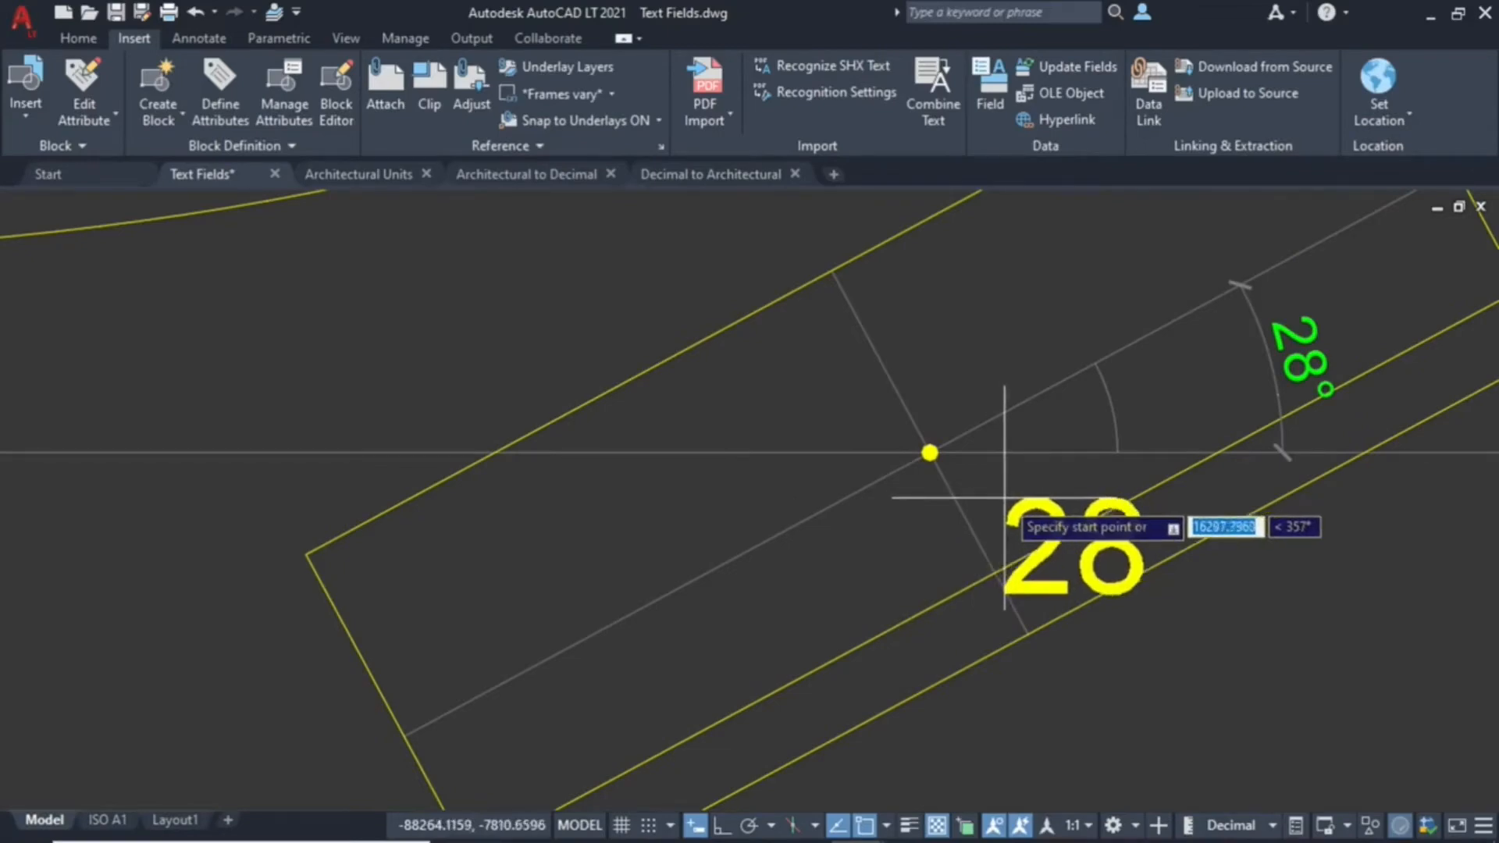
pyautogui.scroll(-5, 1004, 498)
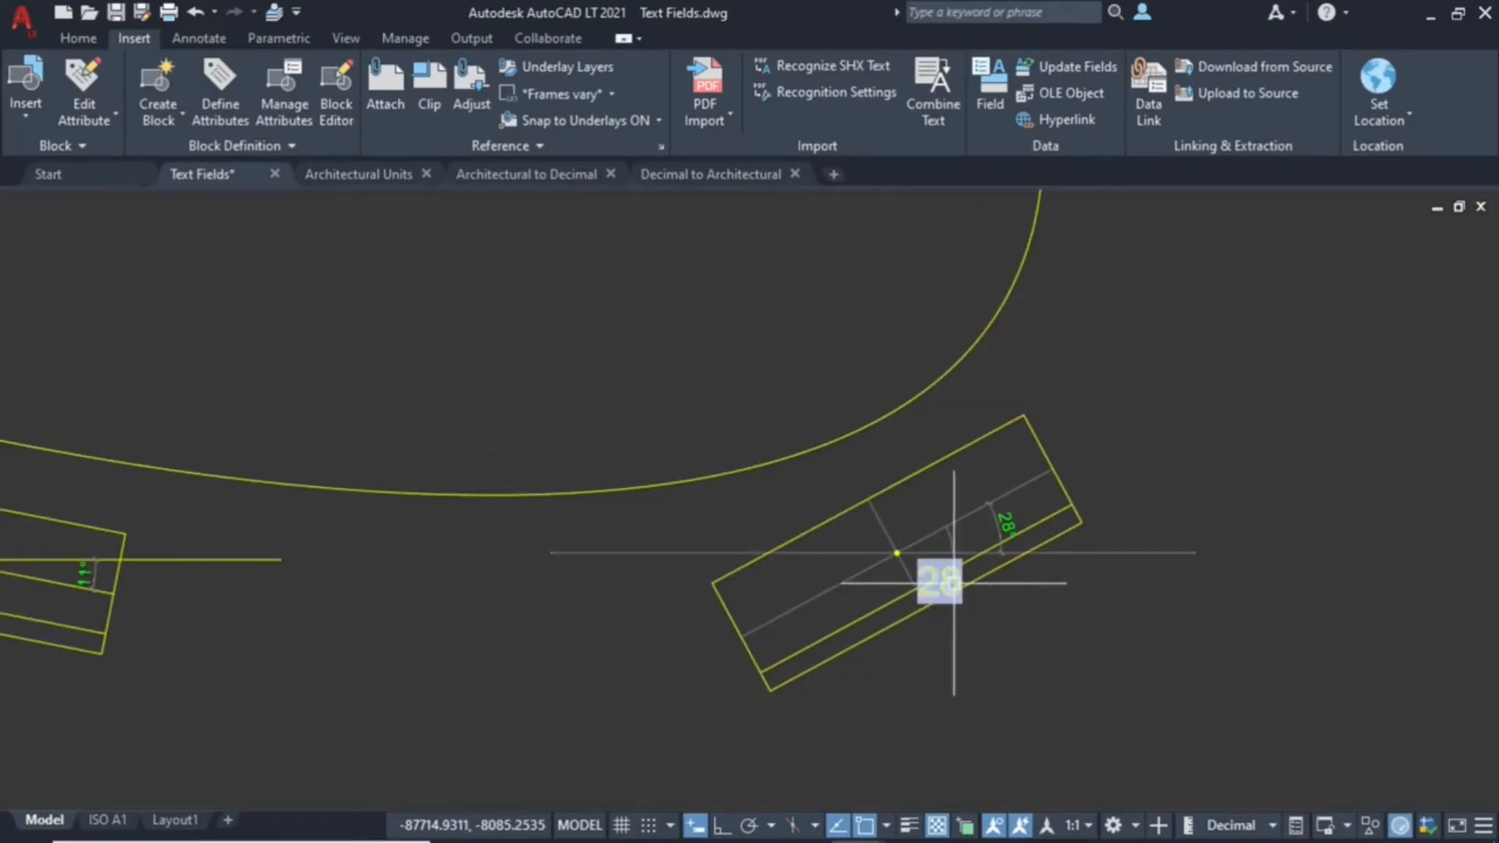
# Edit the rightmost bench's rotation field to add the degree suffix %%D, and finish editing the text
pyautogui.scroll(2, 812, 703)
pyautogui.click(997, 523)
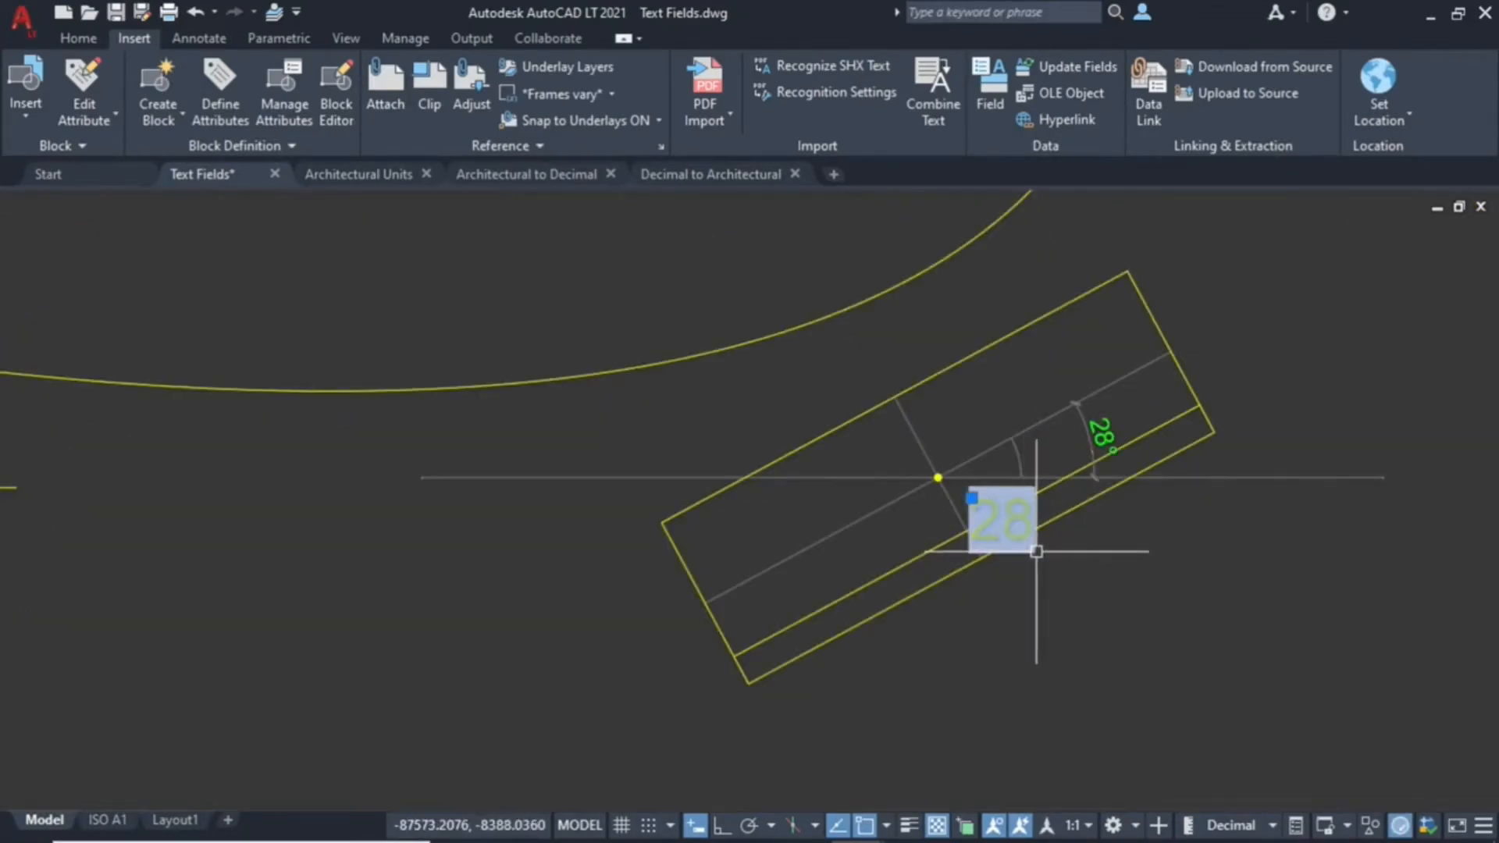
pyautogui.rightClick(1041, 561)
pyautogui.click(1108, 338)
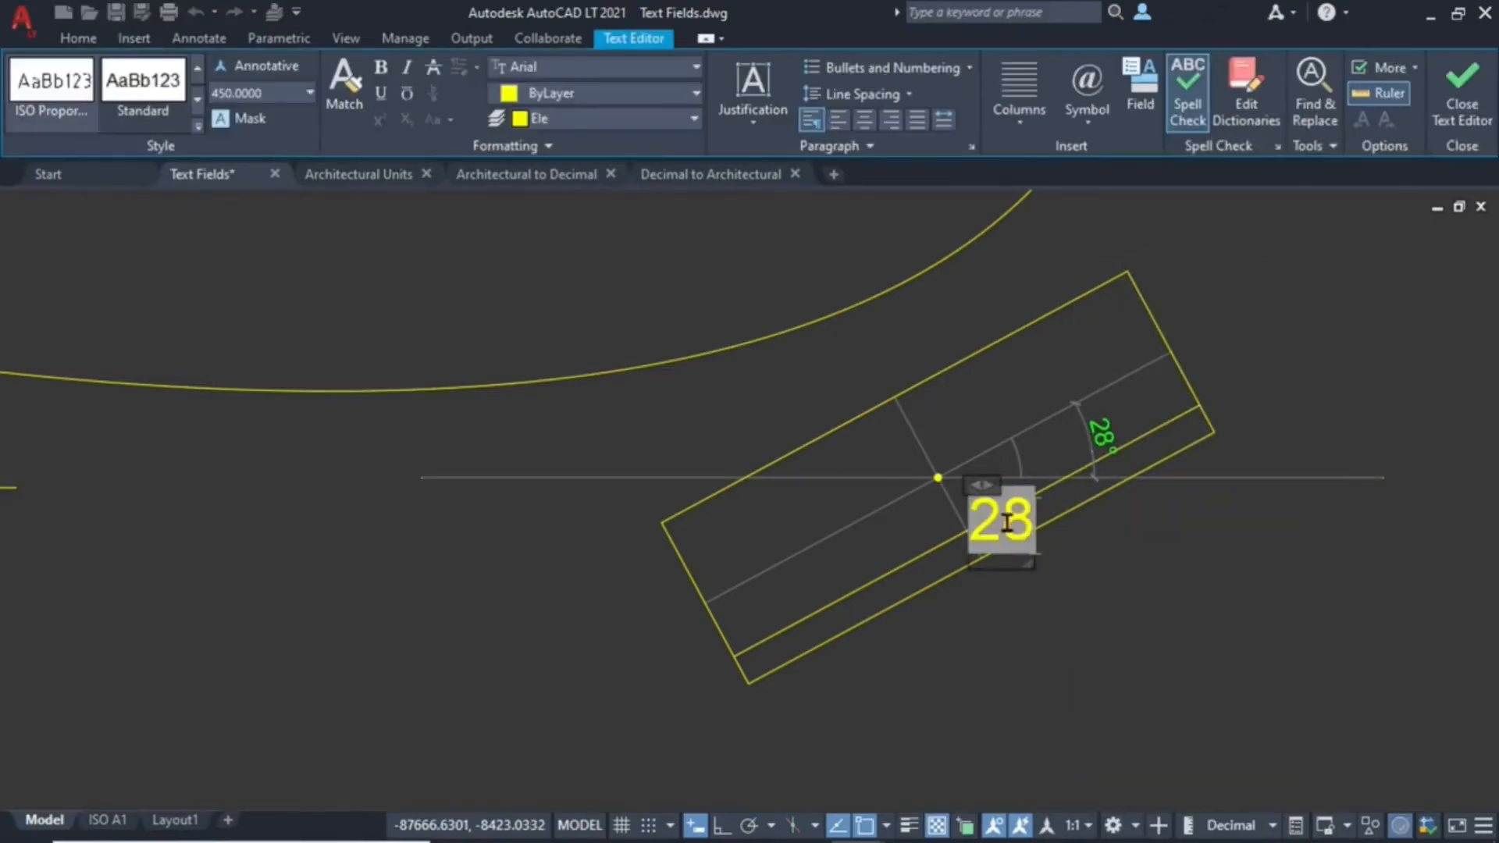
pyautogui.rightClick(1007, 531)
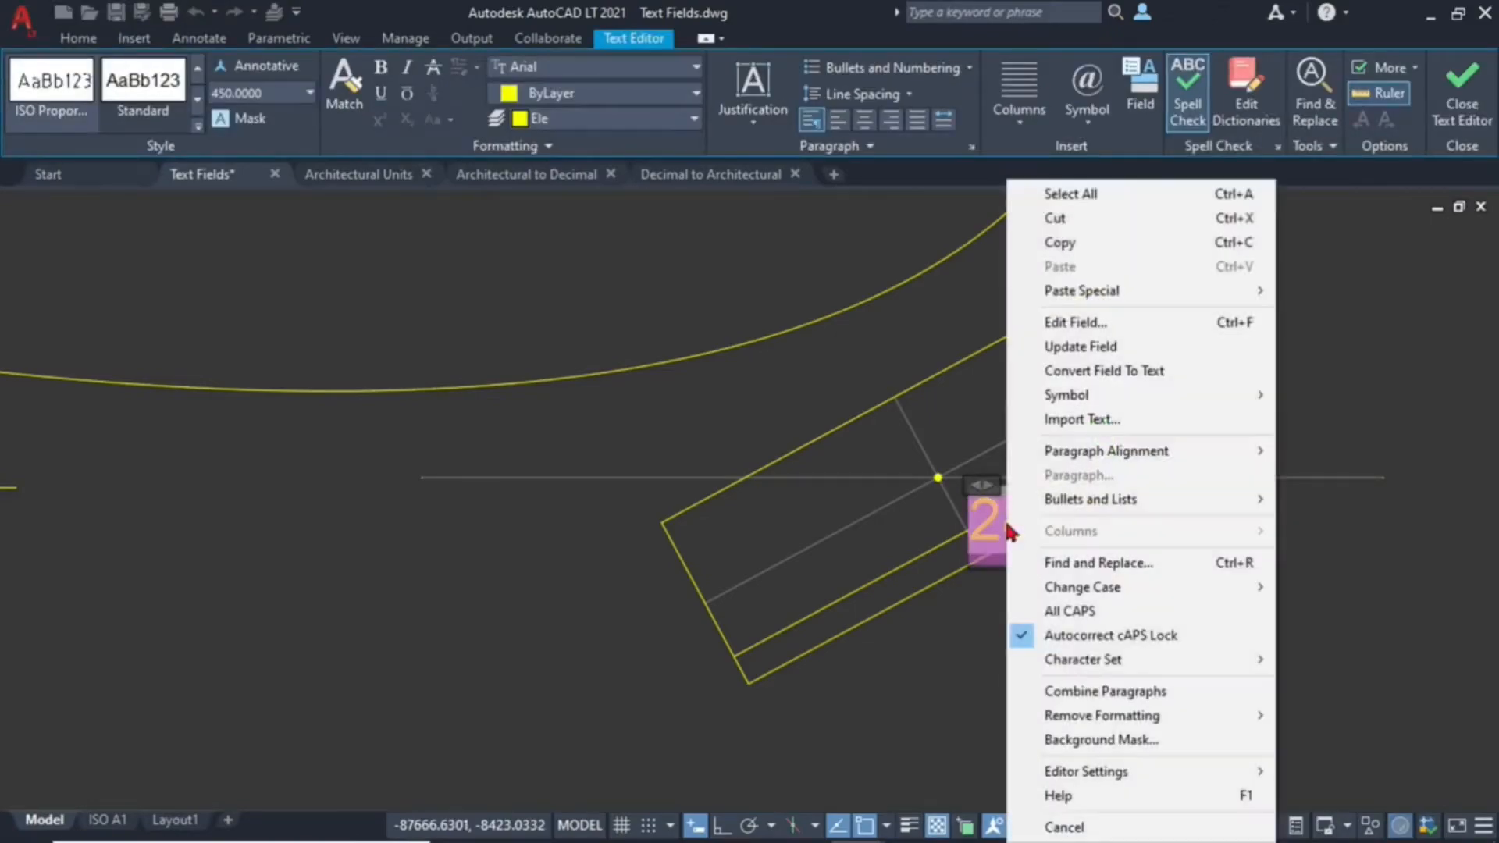
pyautogui.click(1071, 323)
pyautogui.click(1085, 555)
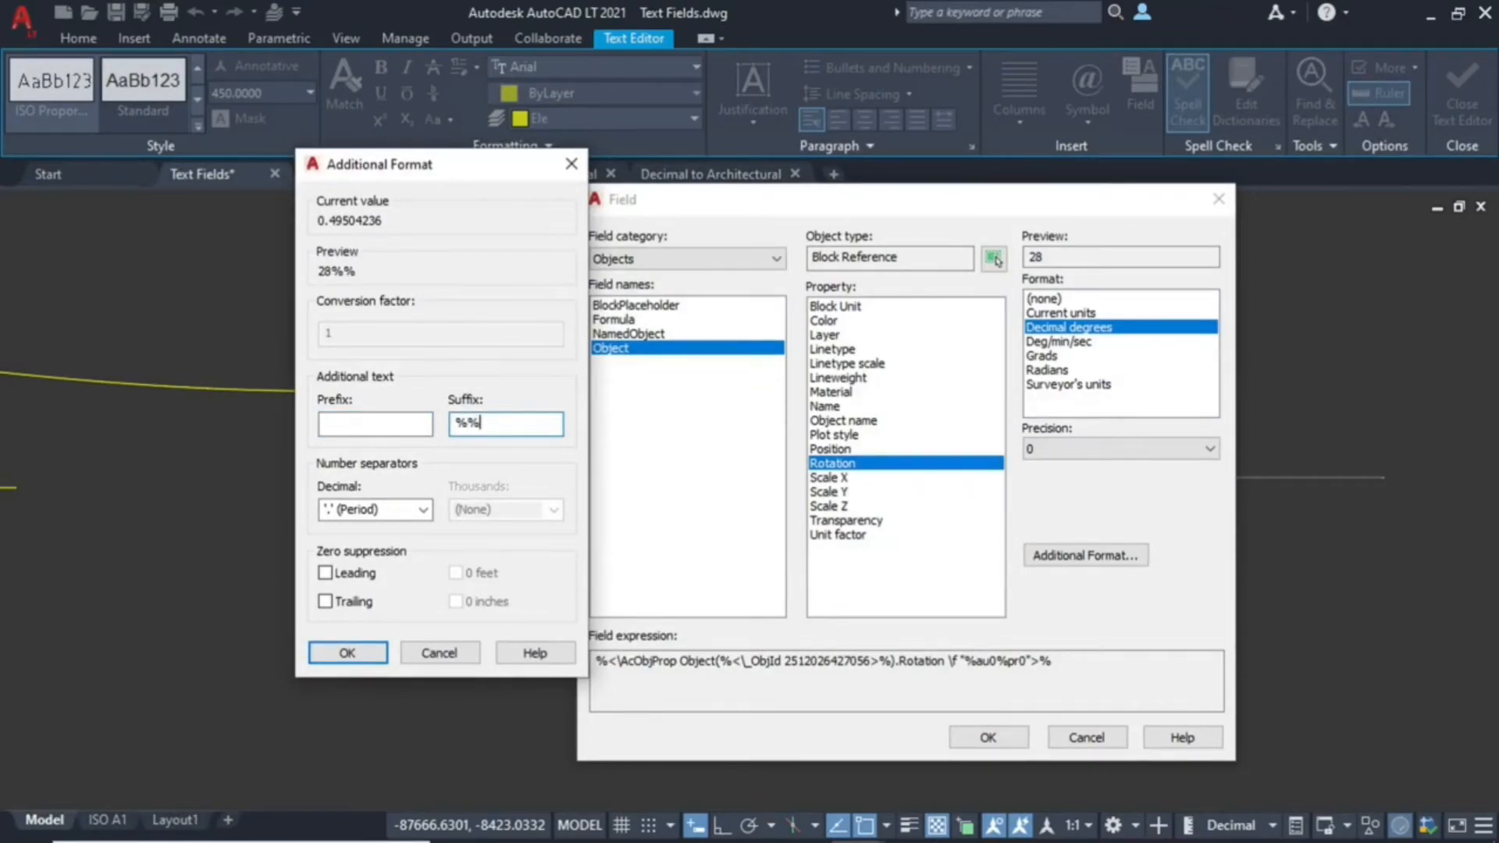
pyautogui.press('Return')
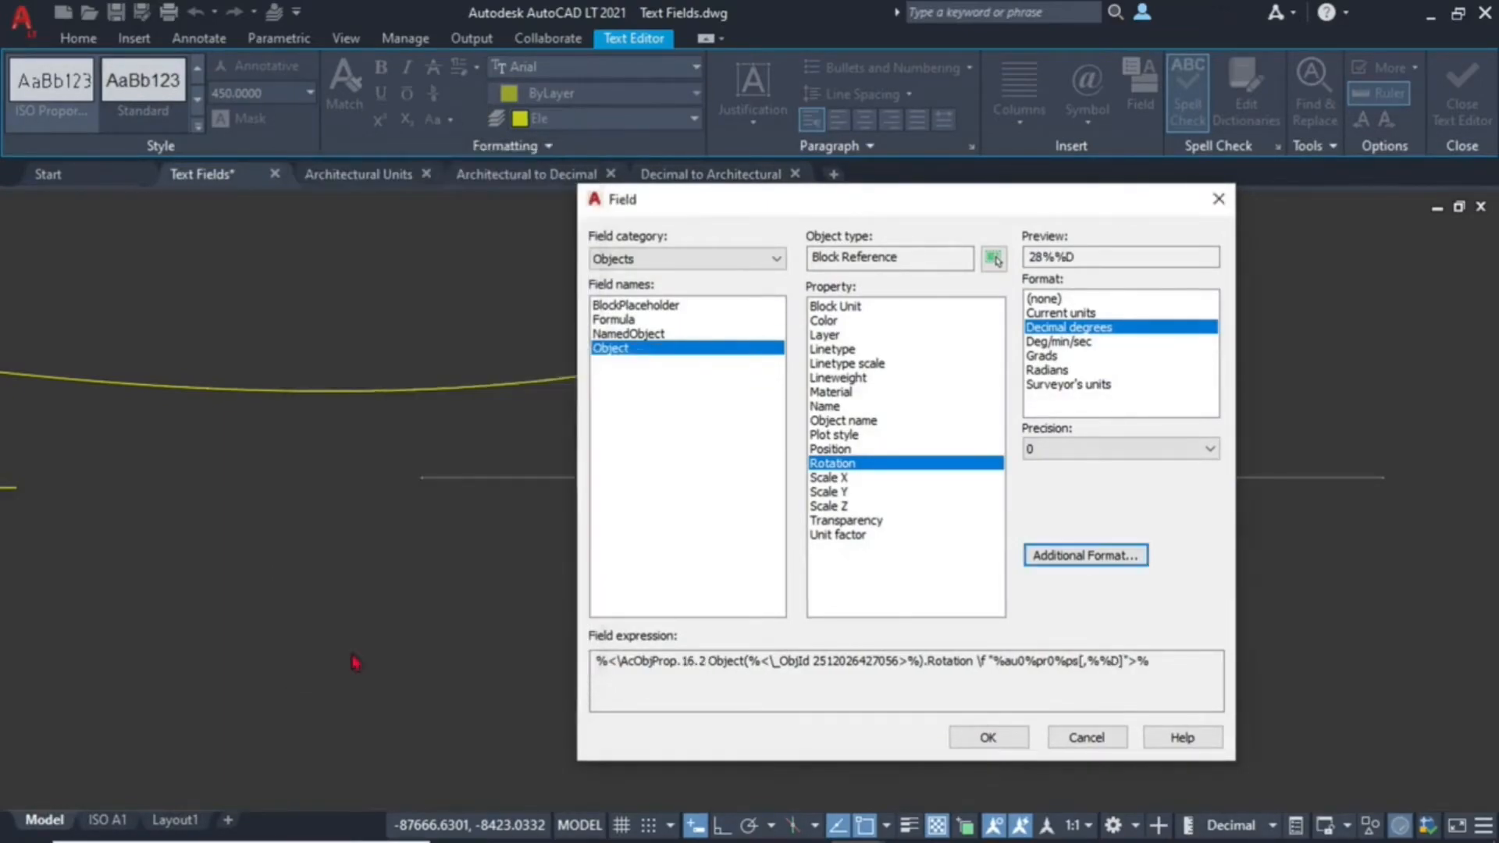
pyautogui.click(988, 738)
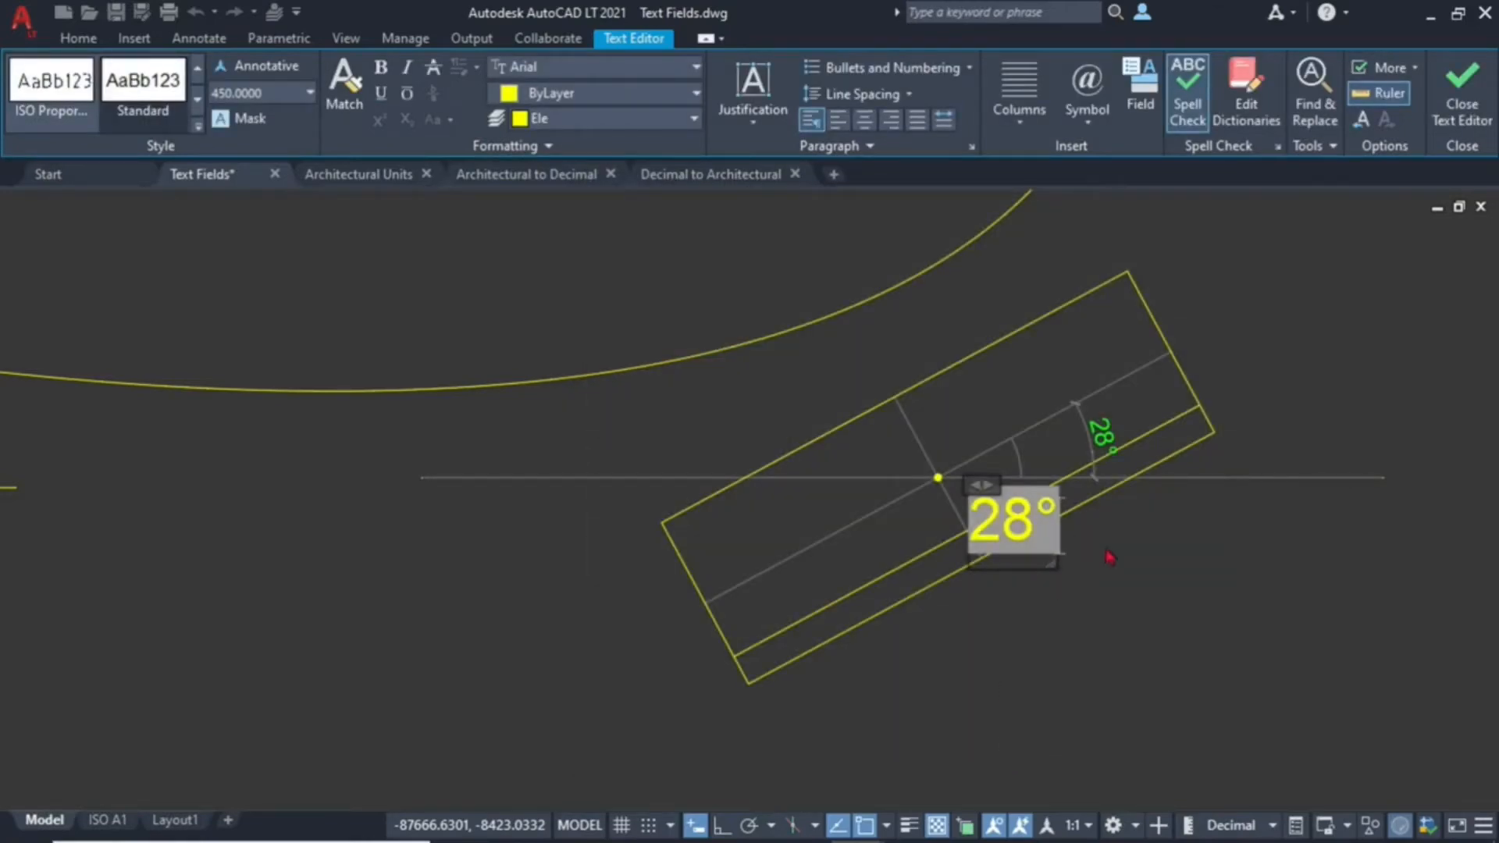
pyautogui.click(1110, 556)
# Examine the coordinate field beside the lower-left corner of the building floor plan and its surroundings
pyautogui.scroll(-8, 1033, 524)
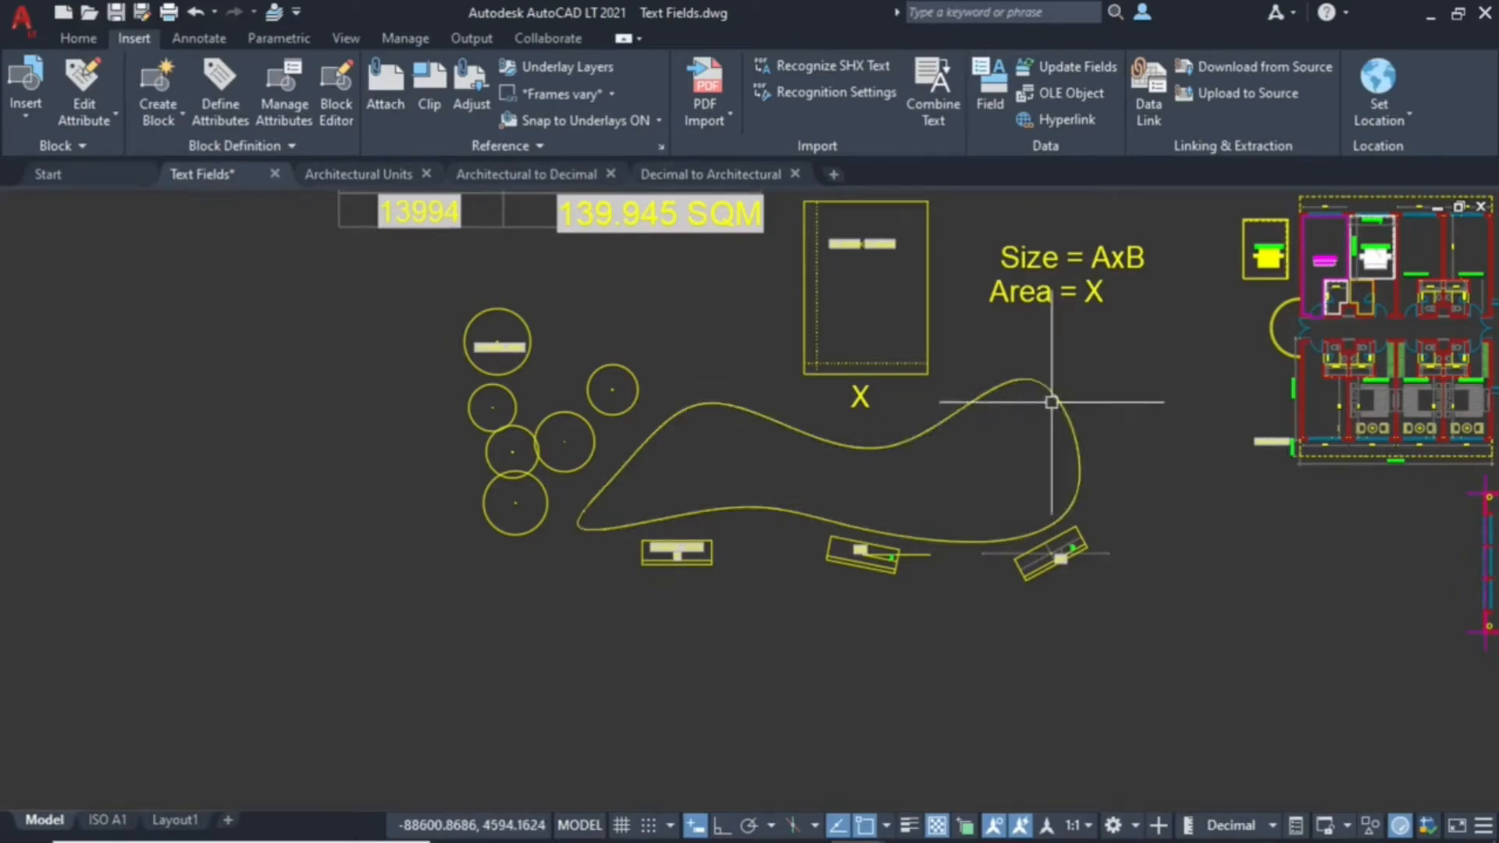
pyautogui.moveTo(862, 367)
pyautogui.mouseDown(button='middle')
pyautogui.moveTo(808, 499)
pyautogui.moveTo(676, 424)
pyautogui.mouseUp(button='middle')
pyautogui.scroll(9, 1114, 504)
pyautogui.scroll(2, 1005, 507)
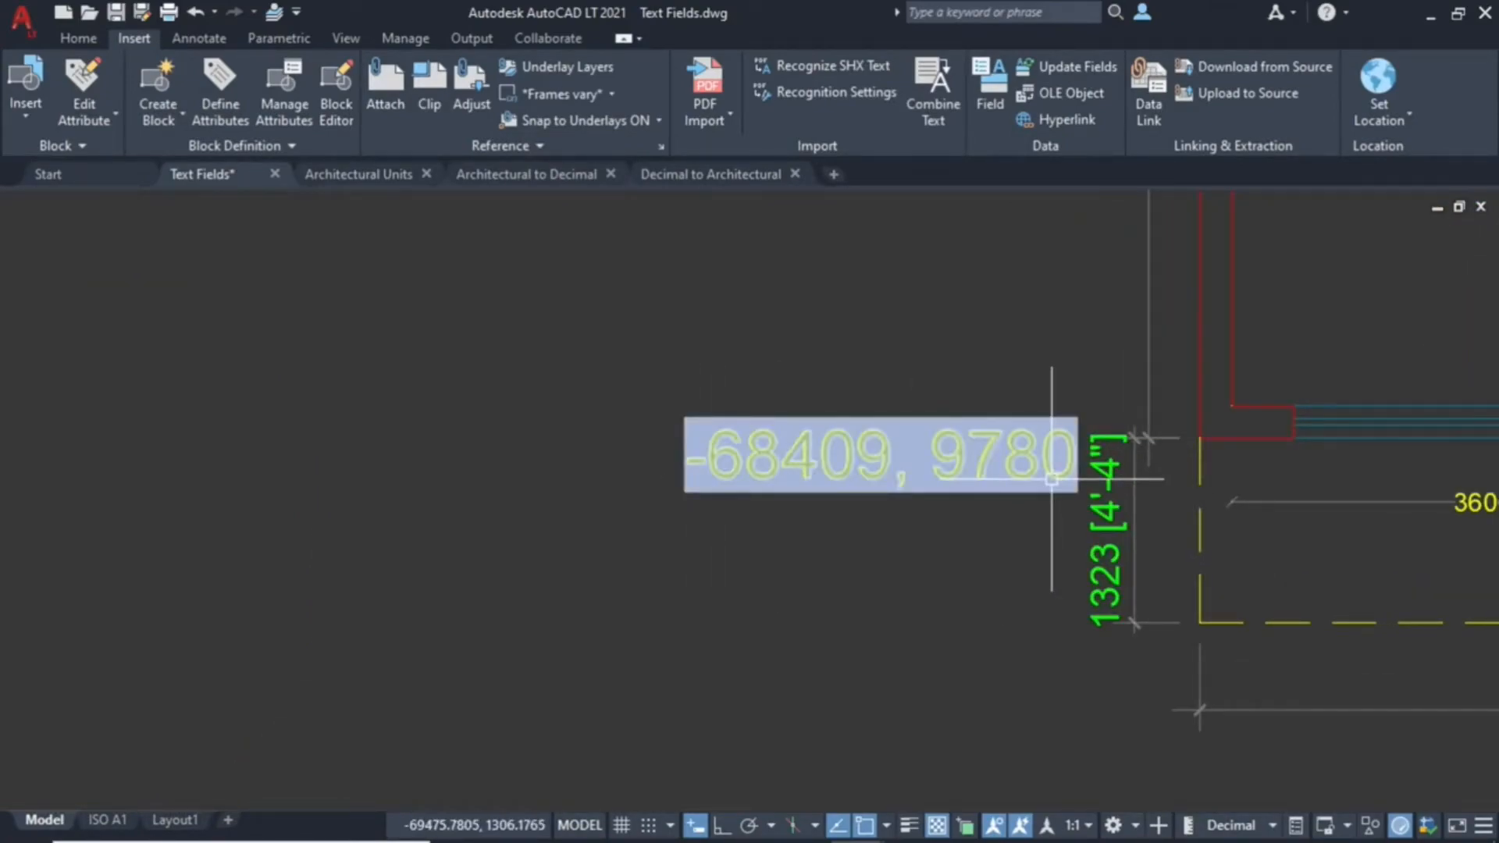
pyautogui.scroll(-10, 1052, 479)
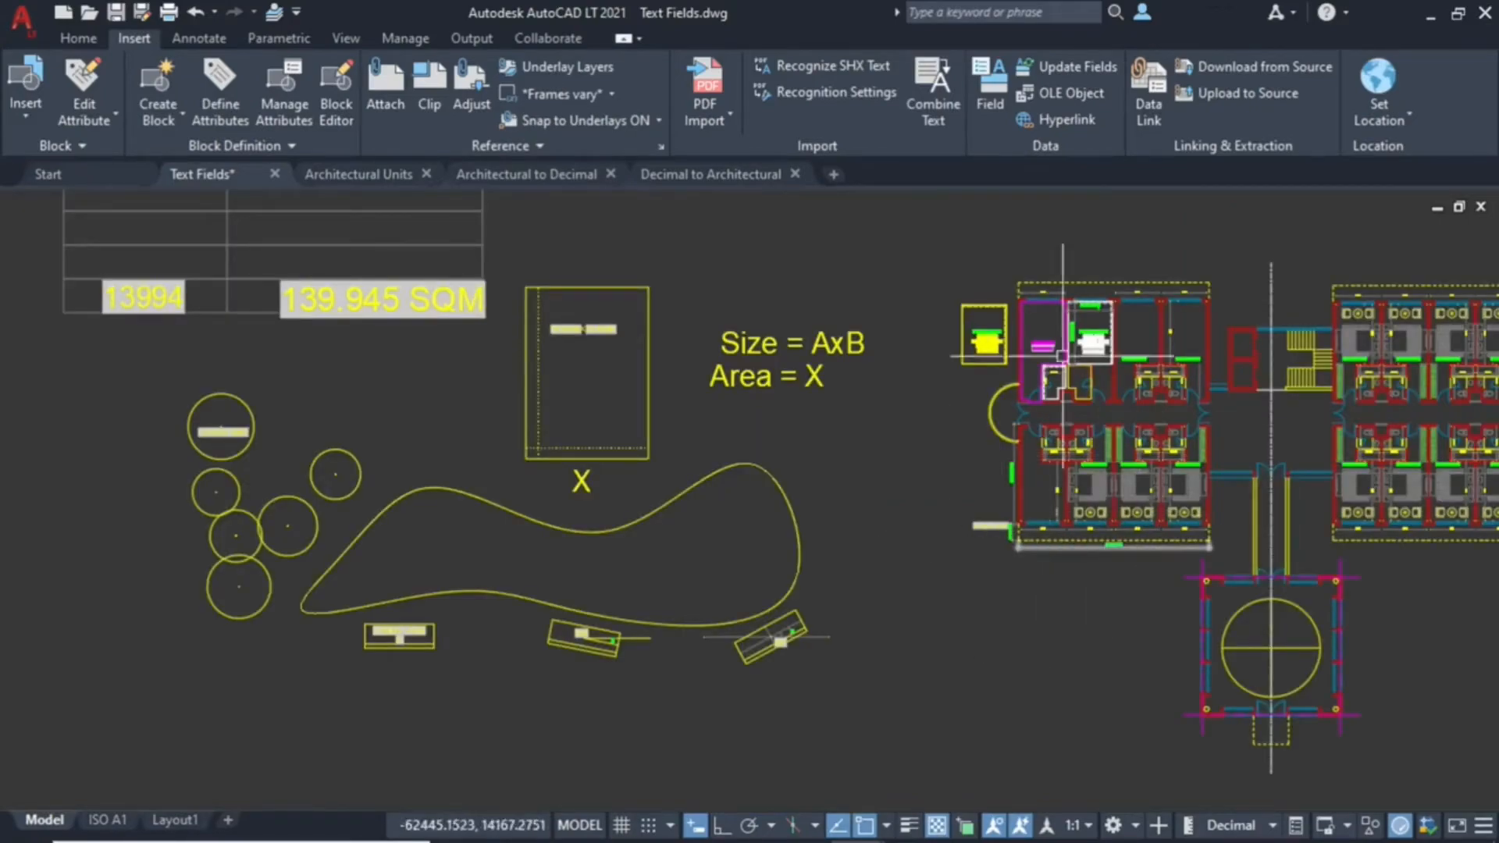
pyautogui.scroll(2, 1003, 553)
pyautogui.scroll(-6, 908, 509)
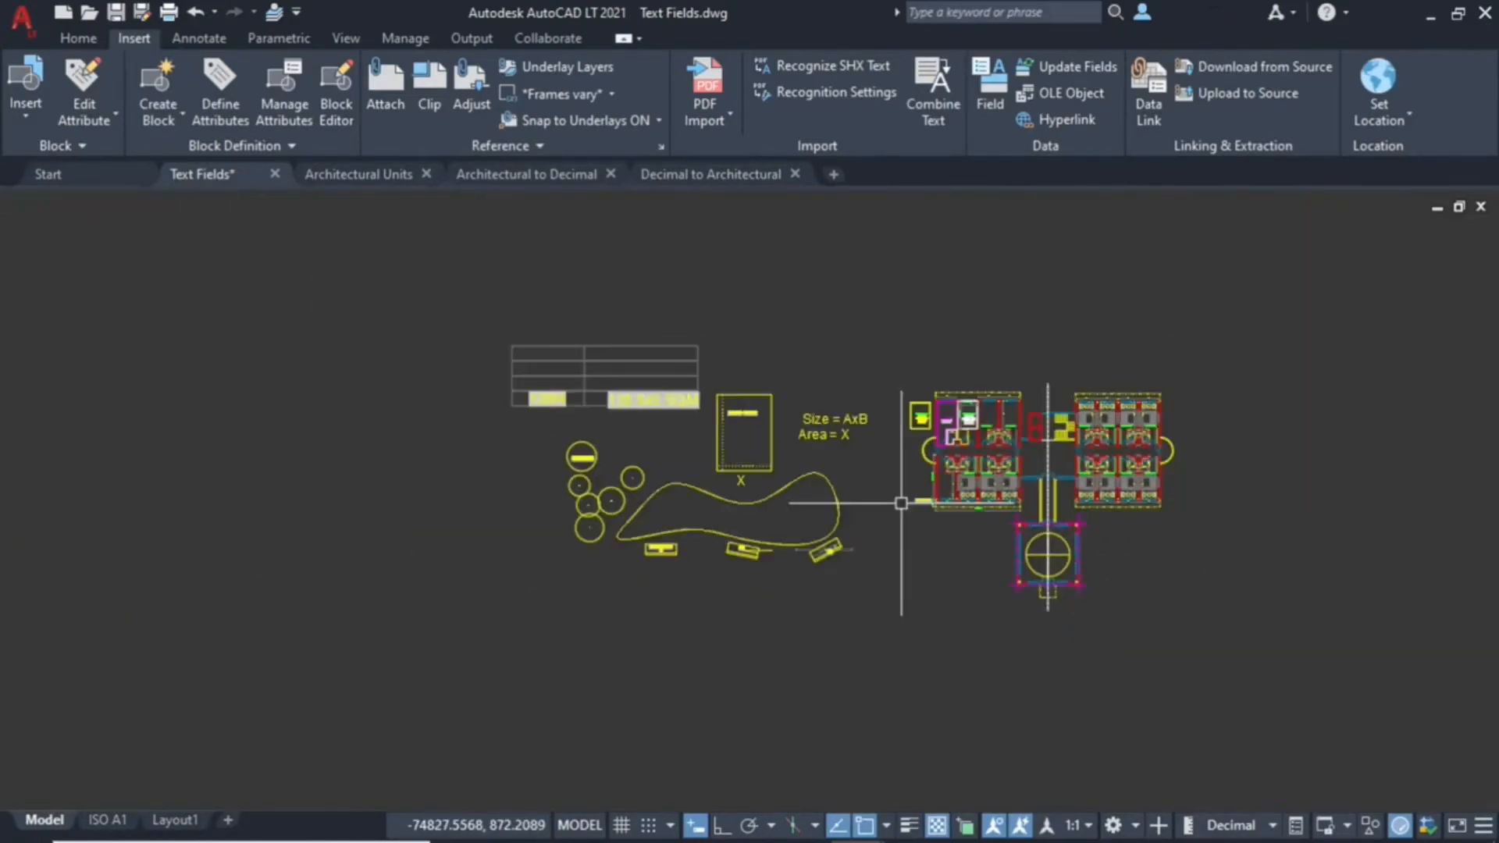
# Move the whole building floor plan together with its coordinate field a short distance straight up
pyautogui.scroll(3, 1099, 451)
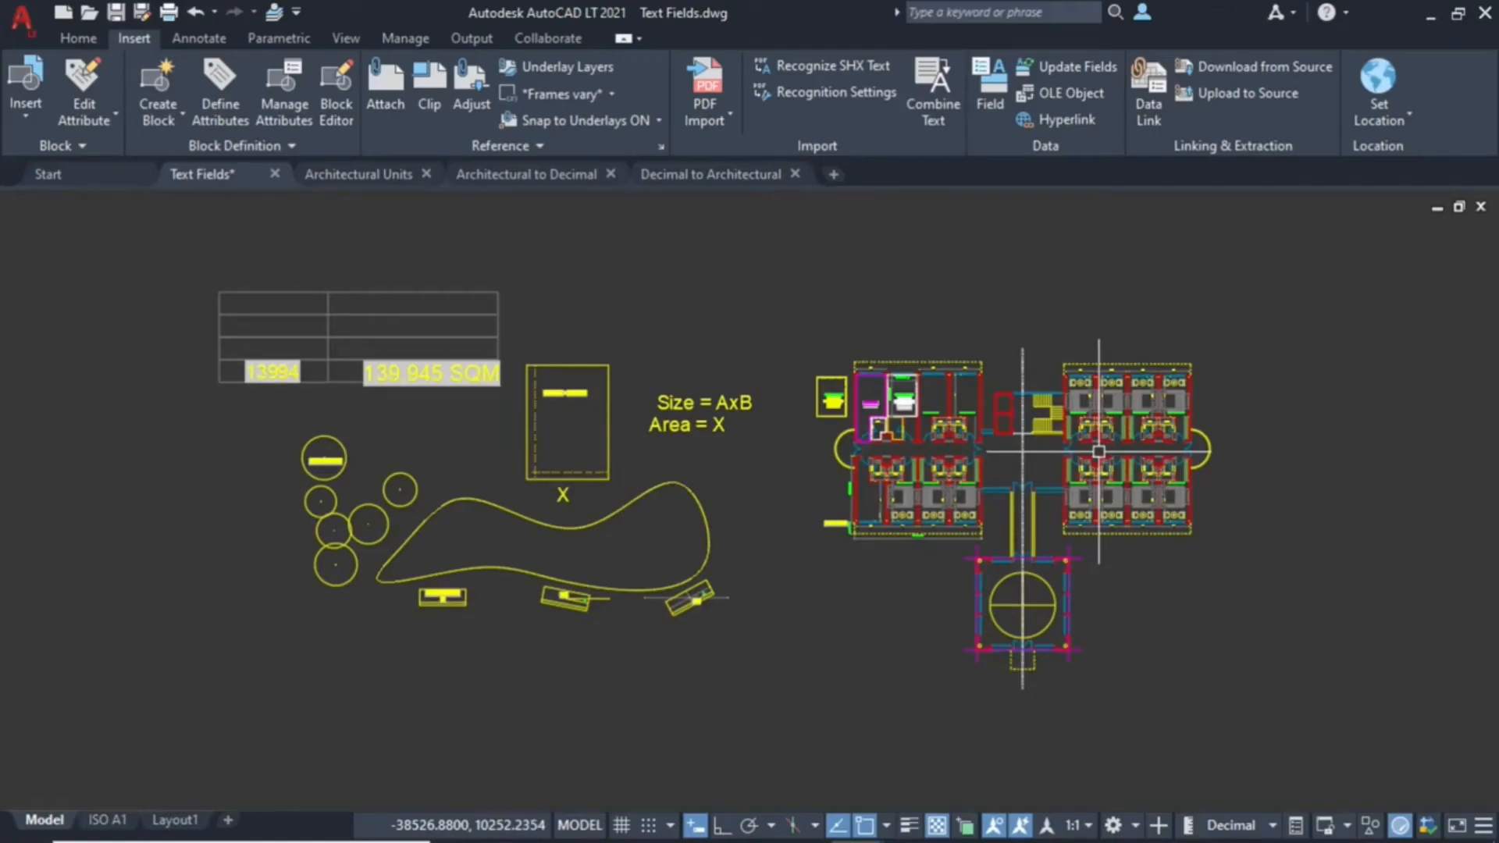
pyautogui.click(1251, 285)
pyautogui.click(792, 709)
pyautogui.scroll(5, 809, 448)
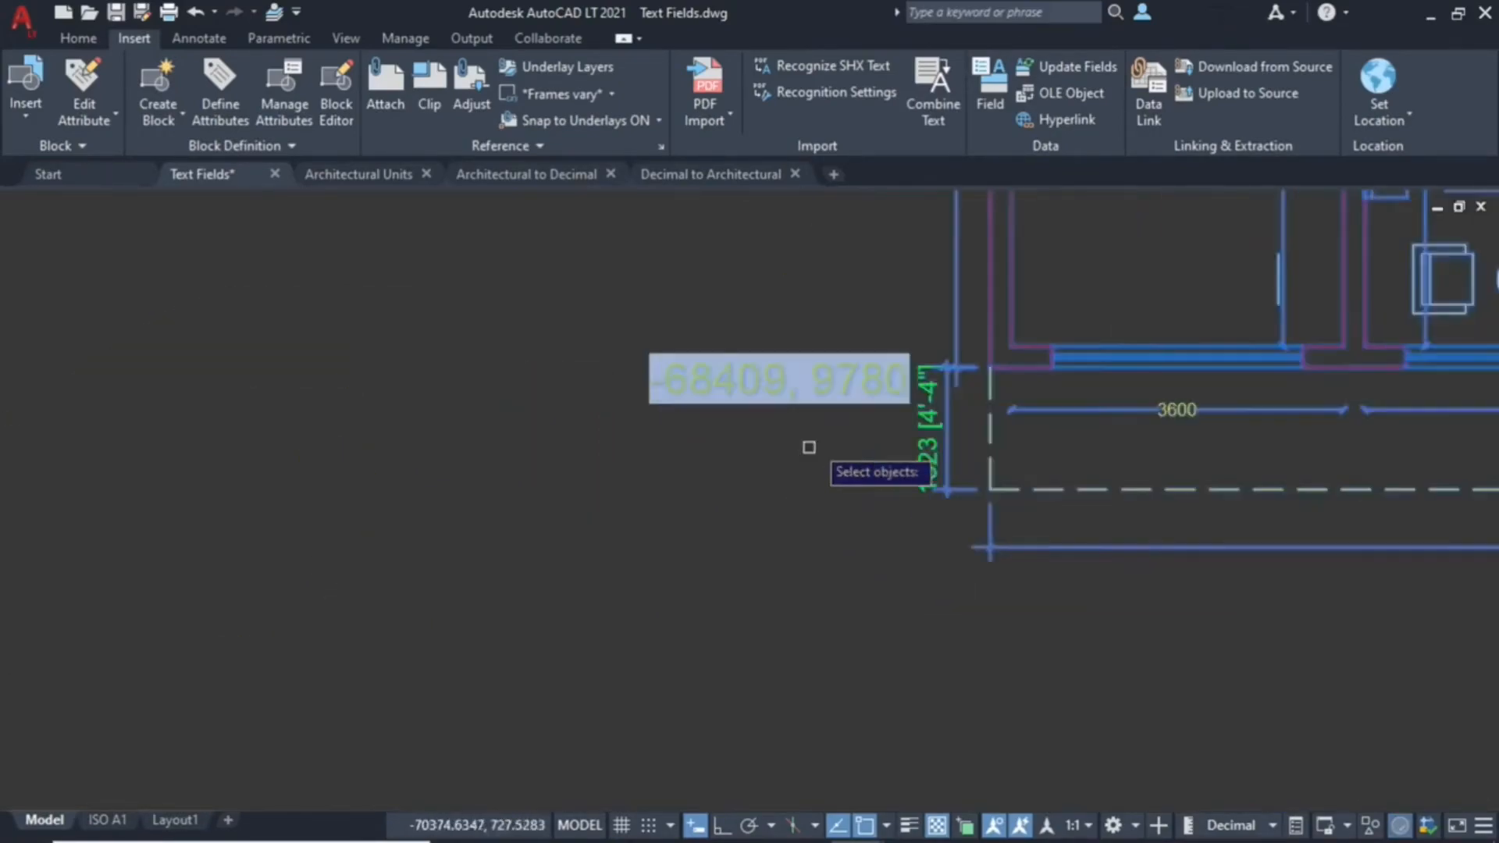
pyautogui.scroll(4, 809, 448)
pyautogui.press('Return')
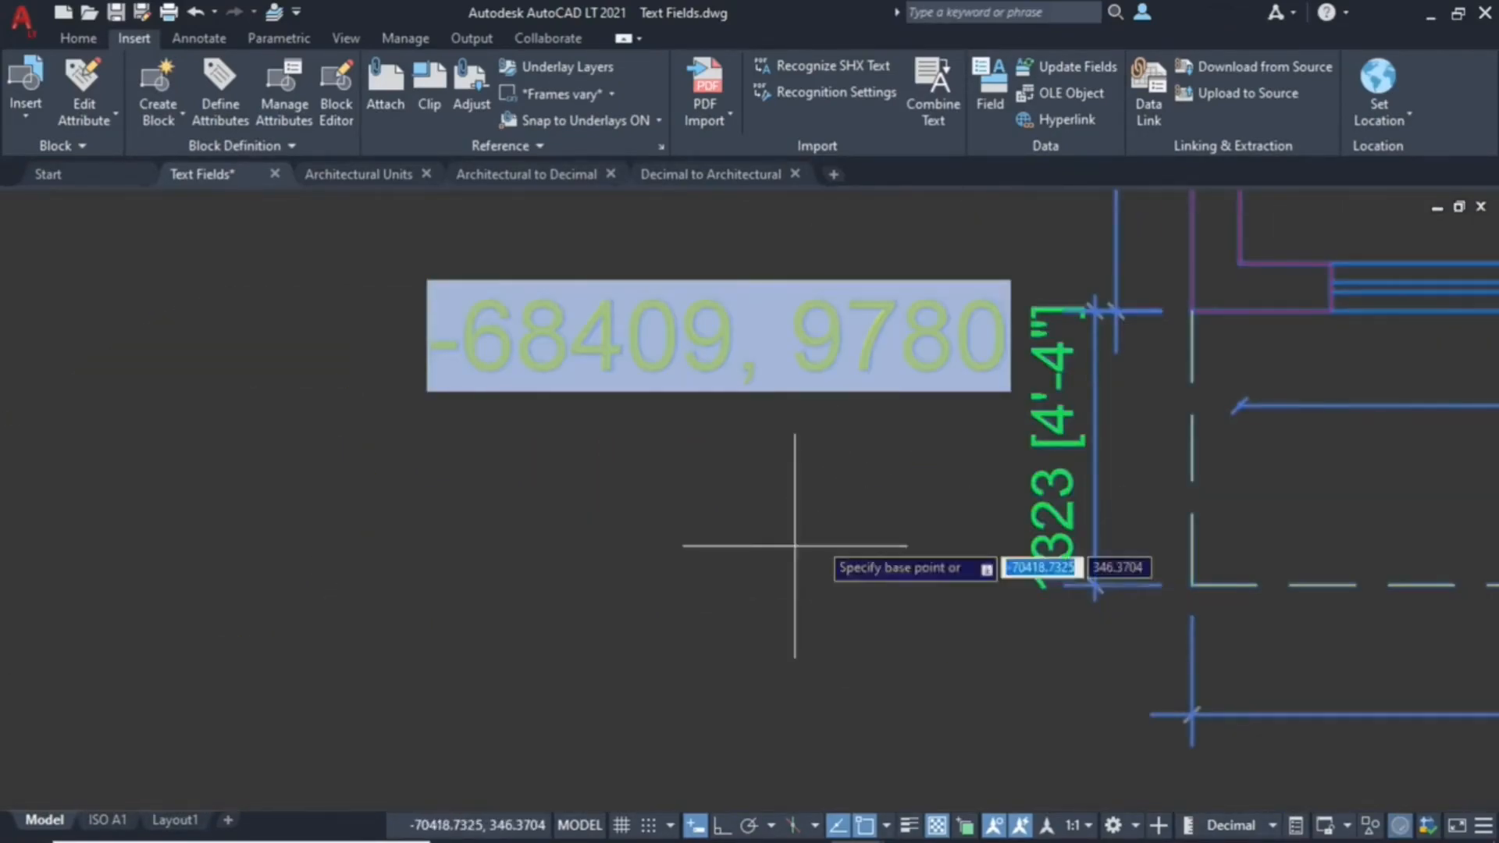
pyautogui.click(882, 636)
pyautogui.scroll(-4, 906, 558)
pyautogui.click(906, 521)
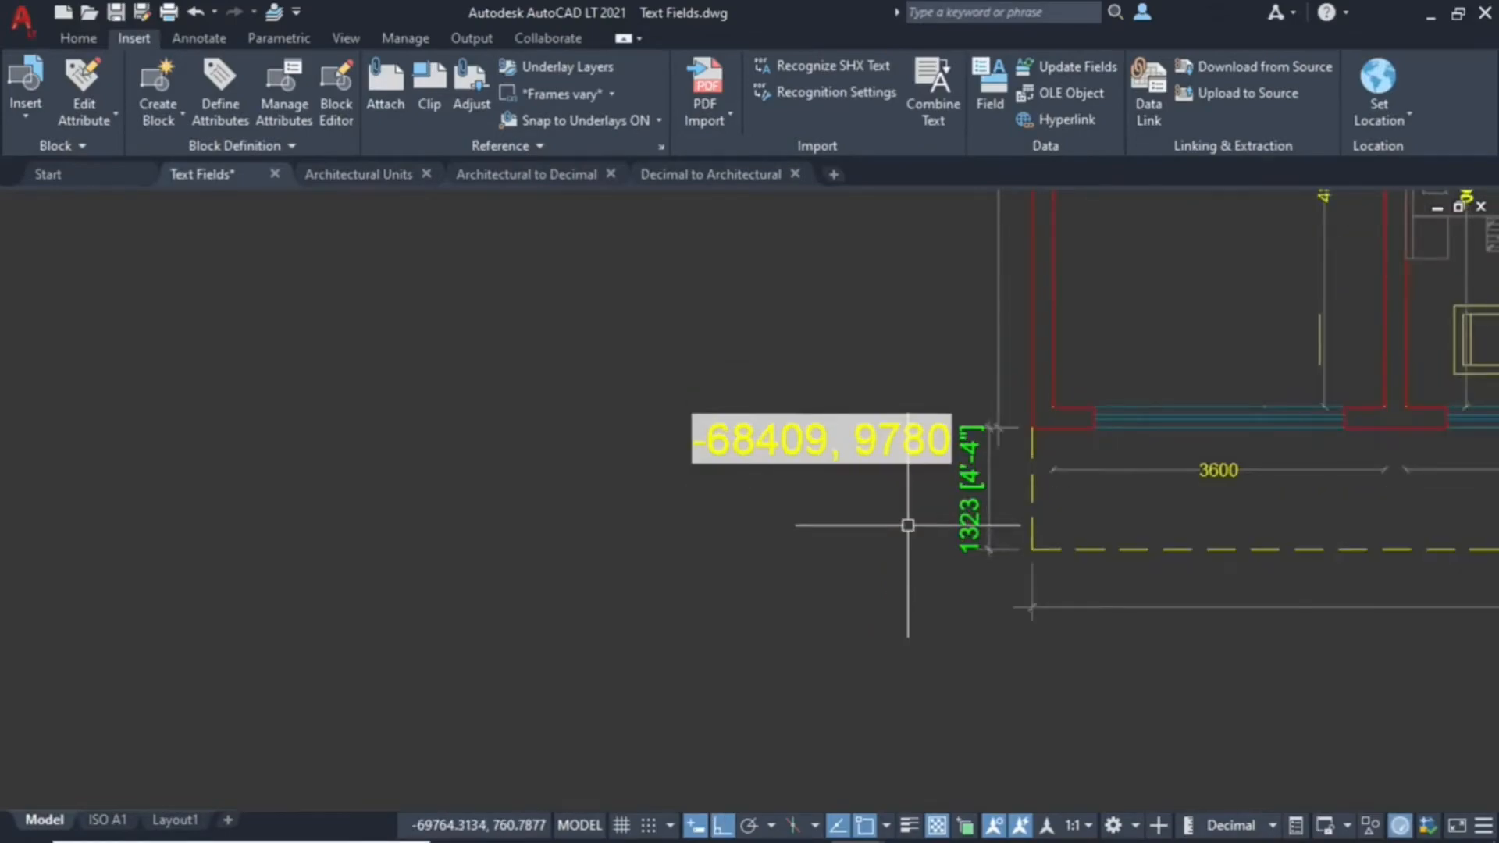
# Update the coordinate field beside the lower-left corner of the building floor plan
pyautogui.click(1066, 67)
pyautogui.click(928, 414)
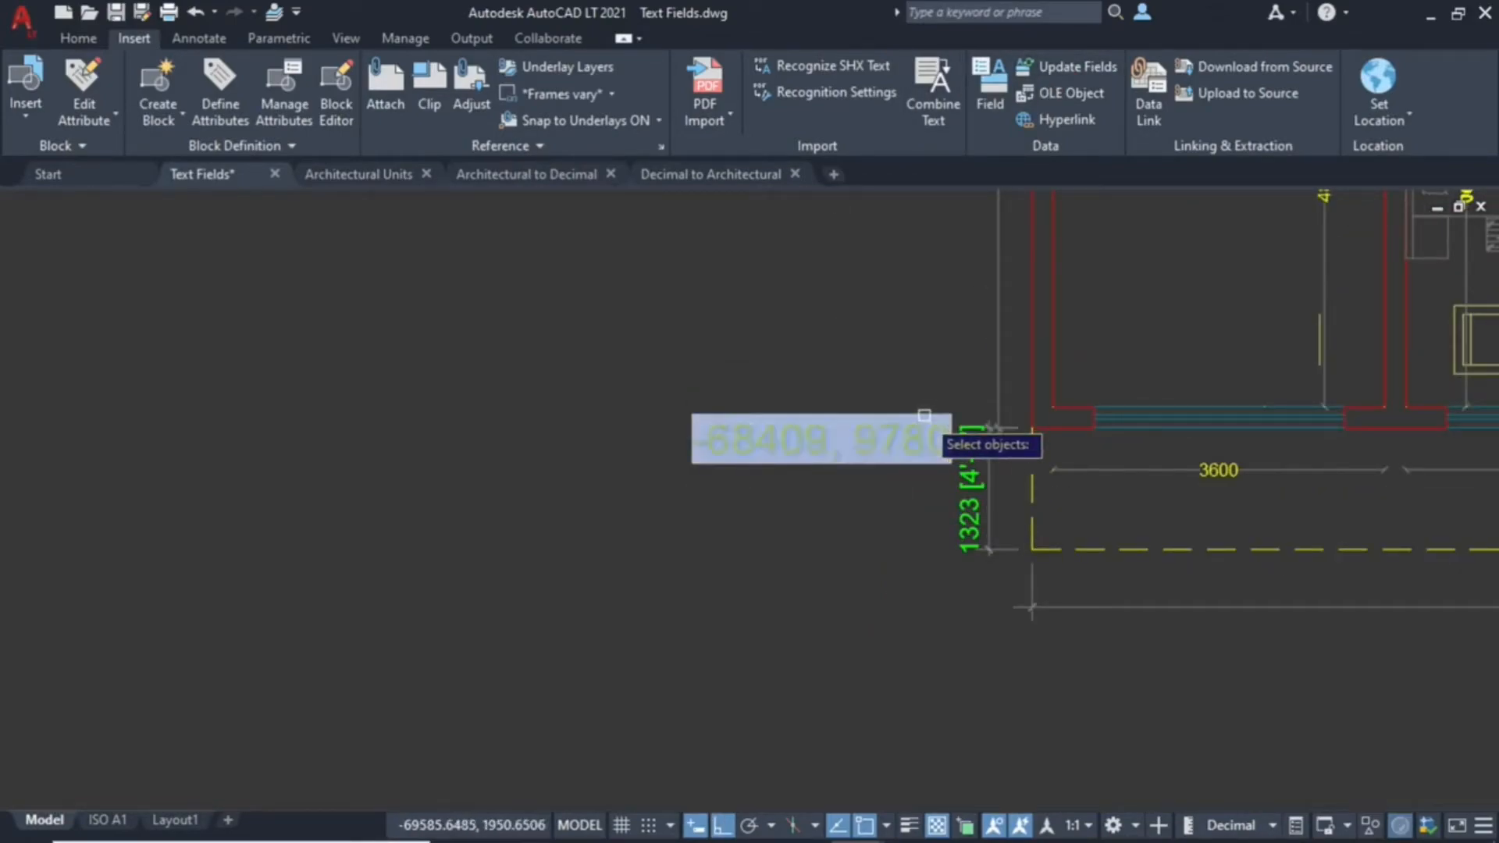
pyautogui.press('Return')
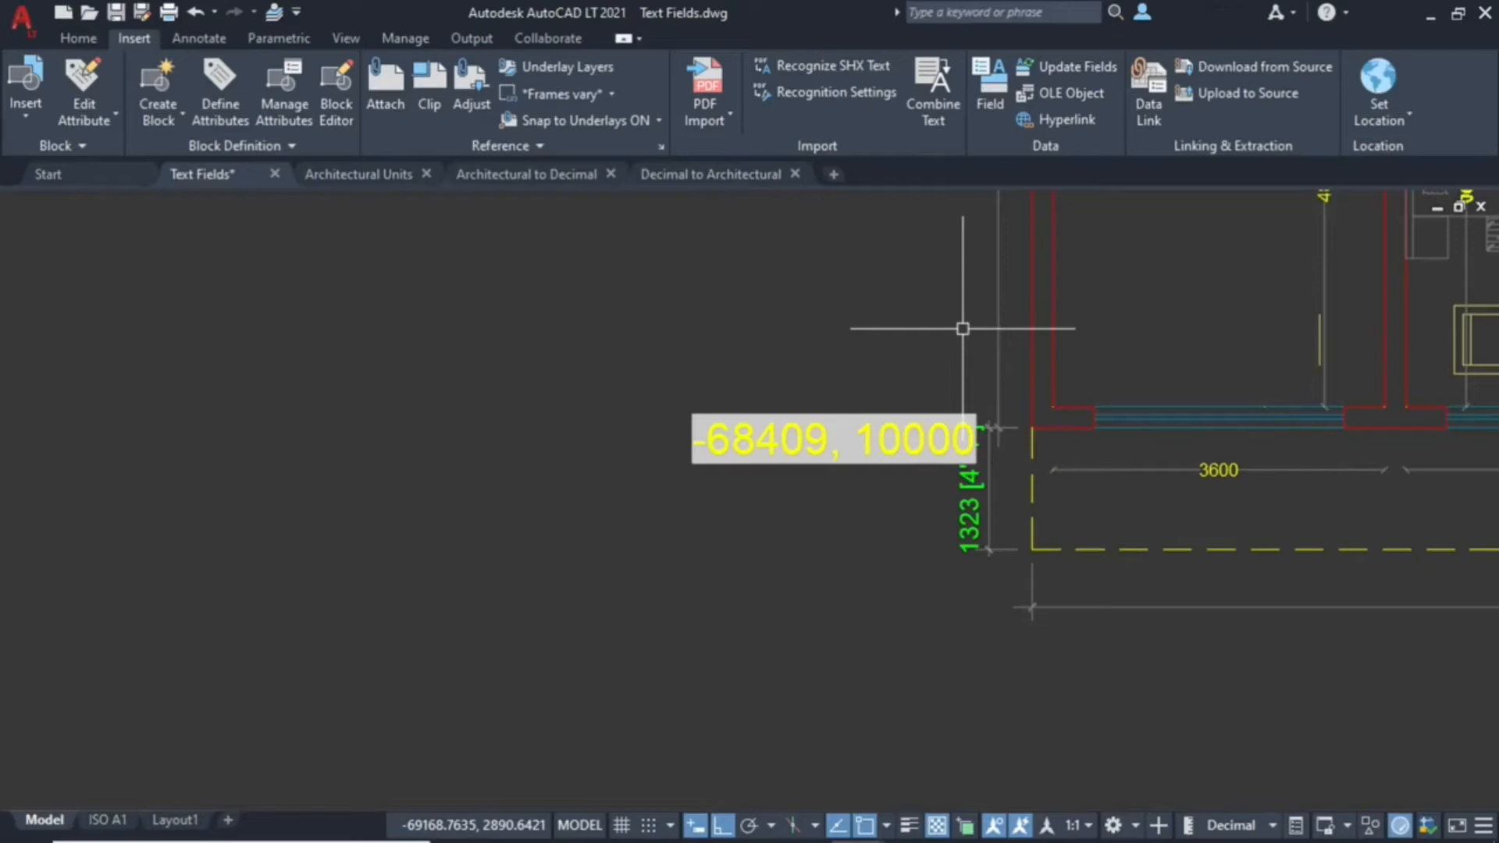
# Copy the guest room above the building plan, including its labels, horizontally to the right beside the original
pyautogui.scroll(-5, 963, 329)
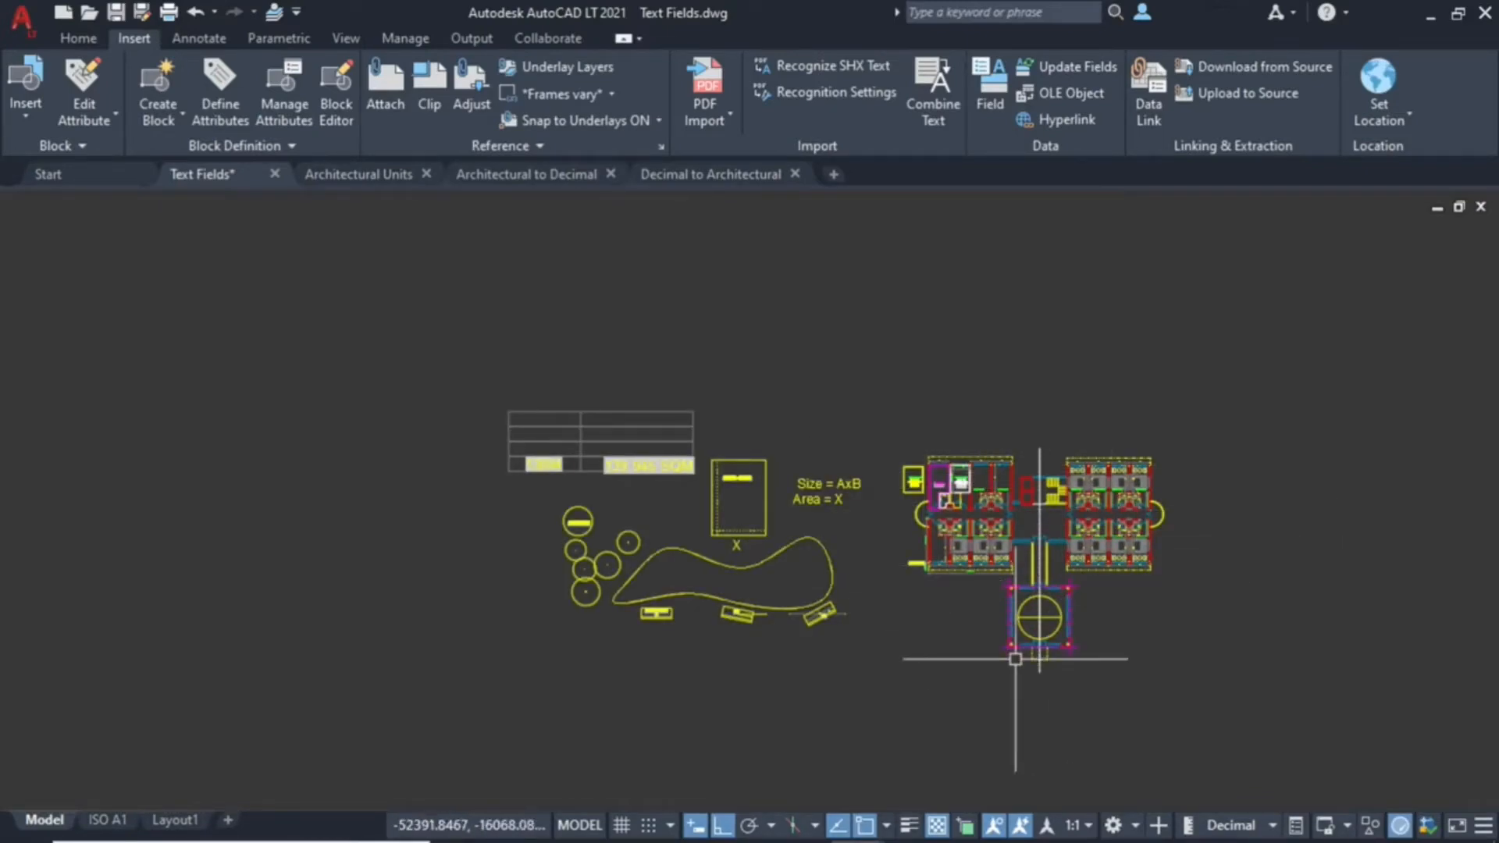
pyautogui.scroll(3, 1023, 646)
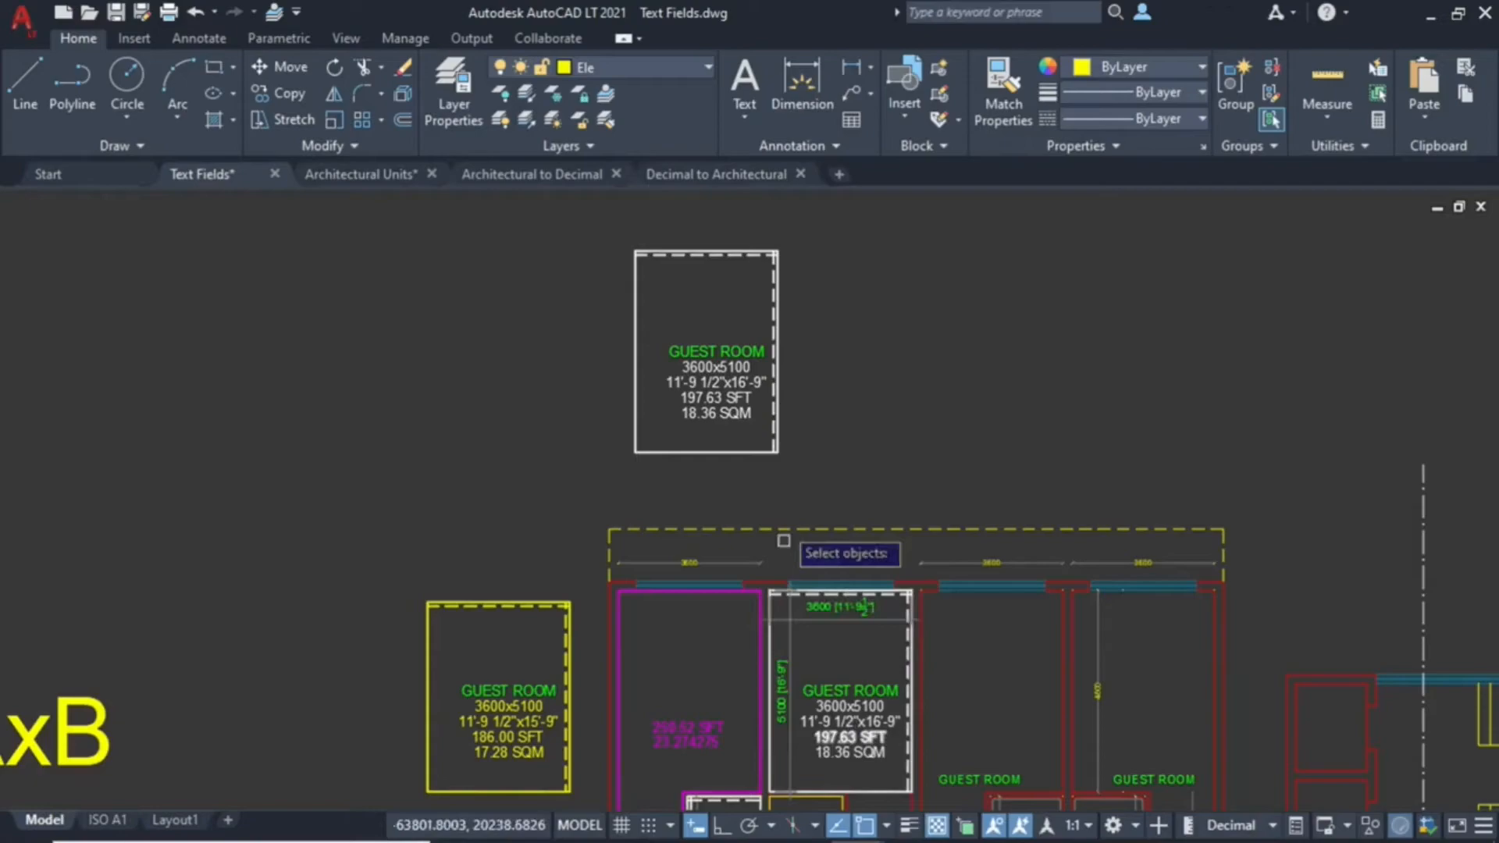
pyautogui.scroll(3, 732, 295)
pyautogui.moveTo(727, 306); pyautogui.dragTo(706, 385, button='middle')
pyautogui.click(578, 572)
pyautogui.press('Return')
pyautogui.click(578, 572)
pyautogui.scroll(-3, 868, 539)
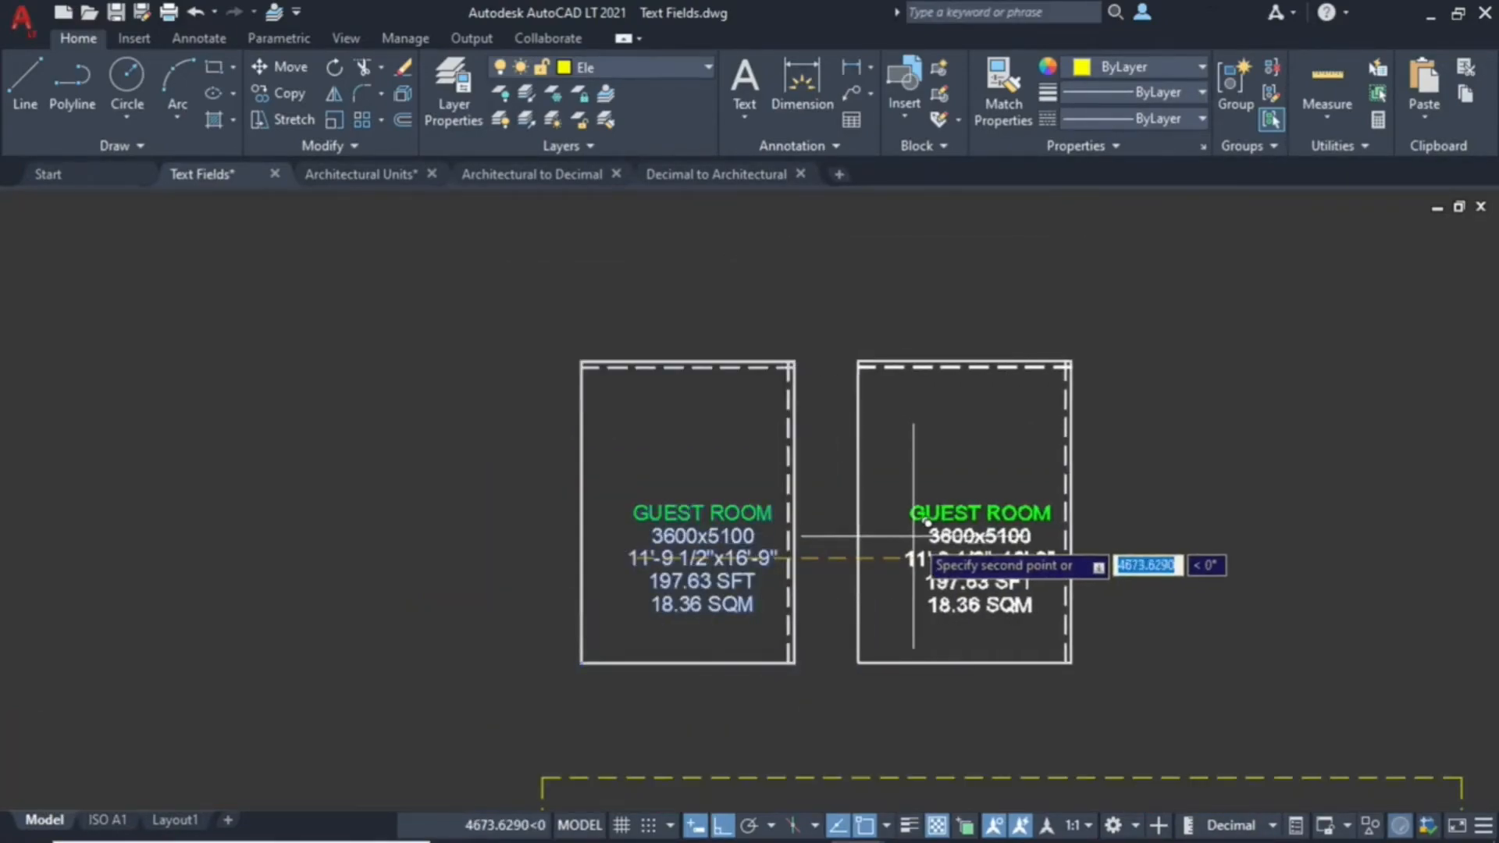
pyautogui.click(897, 559)
# Copy both guest rooms with their labels straight up by about 5600 mm to form a second row
pyautogui.write('co')
pyautogui.press('Return')
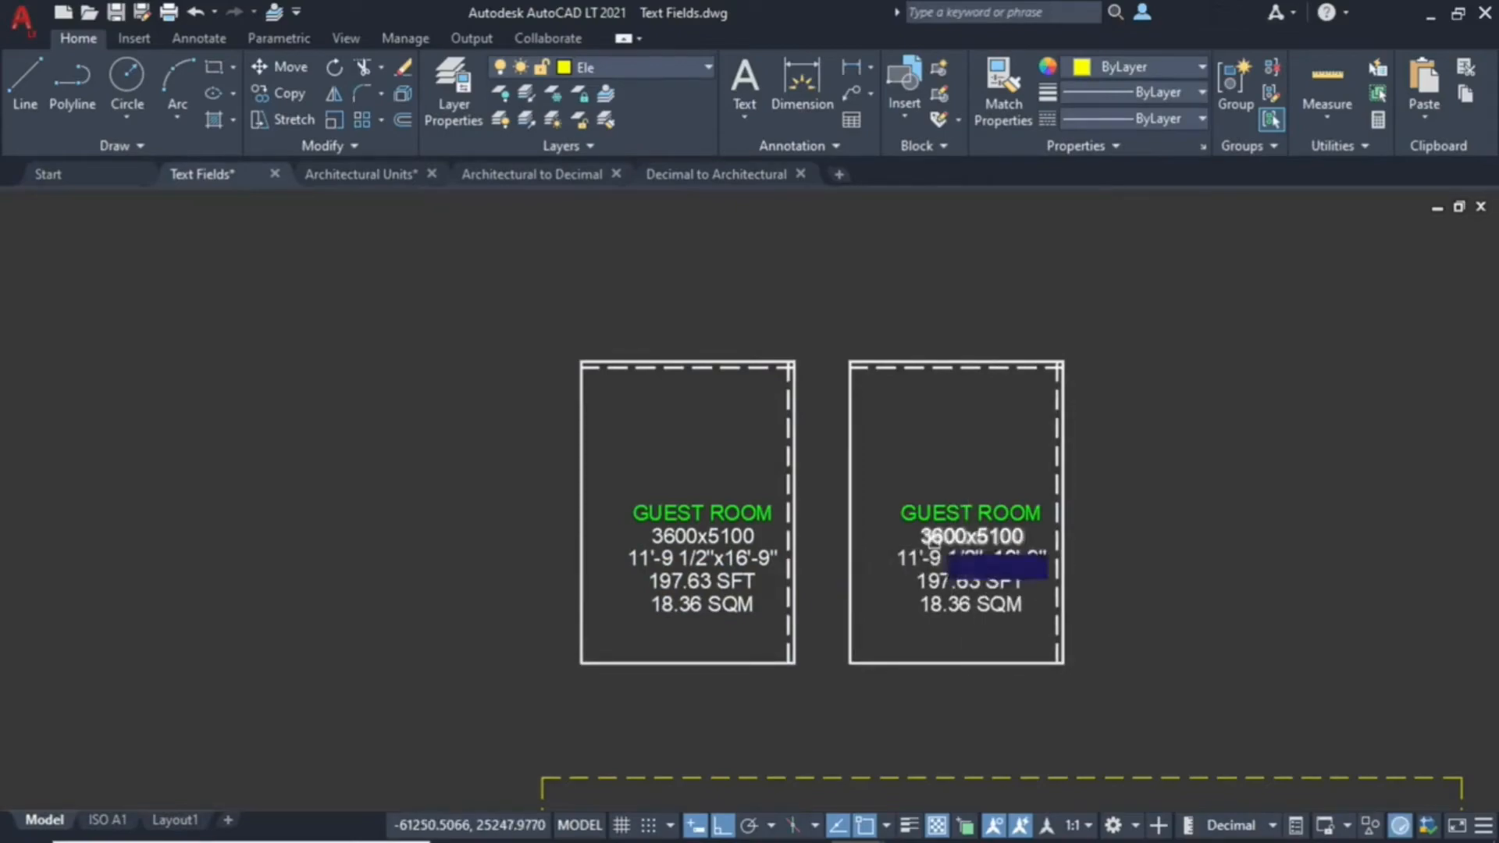
pyautogui.scroll(-4, 924, 542)
pyautogui.click(1044, 374)
pyautogui.click(743, 576)
pyautogui.press('Return')
pyautogui.click(1114, 475)
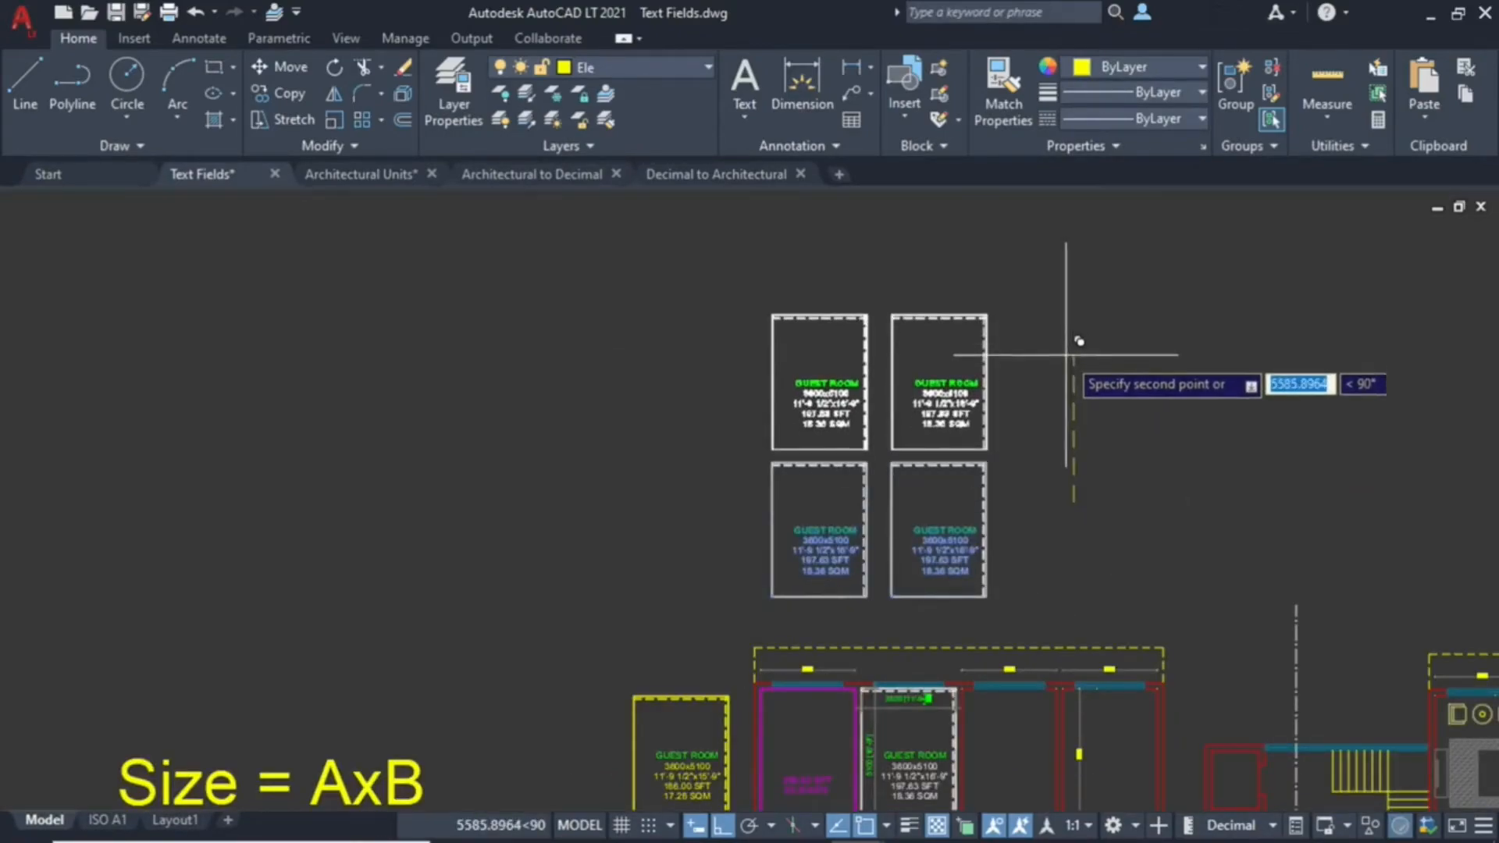
pyautogui.click(1078, 335)
# Stretch the right sides of both guest rooms in the right column inward by 300 mm
pyautogui.scroll(2, 897, 499)
pyautogui.moveTo(897, 500); pyautogui.dragTo(770, 576, button='middle')
pyautogui.press('Return')
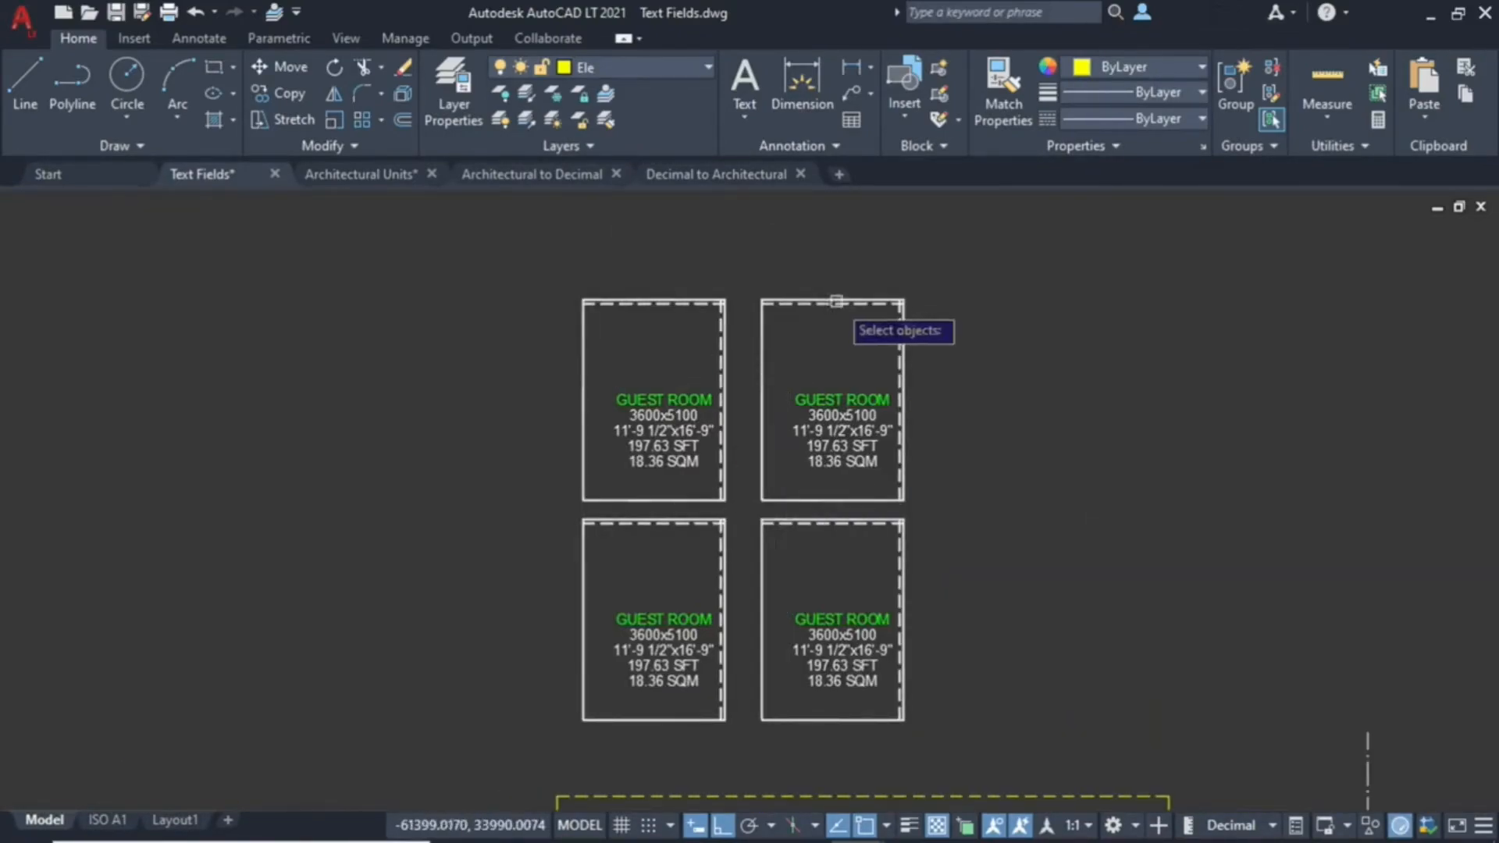
pyautogui.click(985, 228)
pyautogui.click(802, 719)
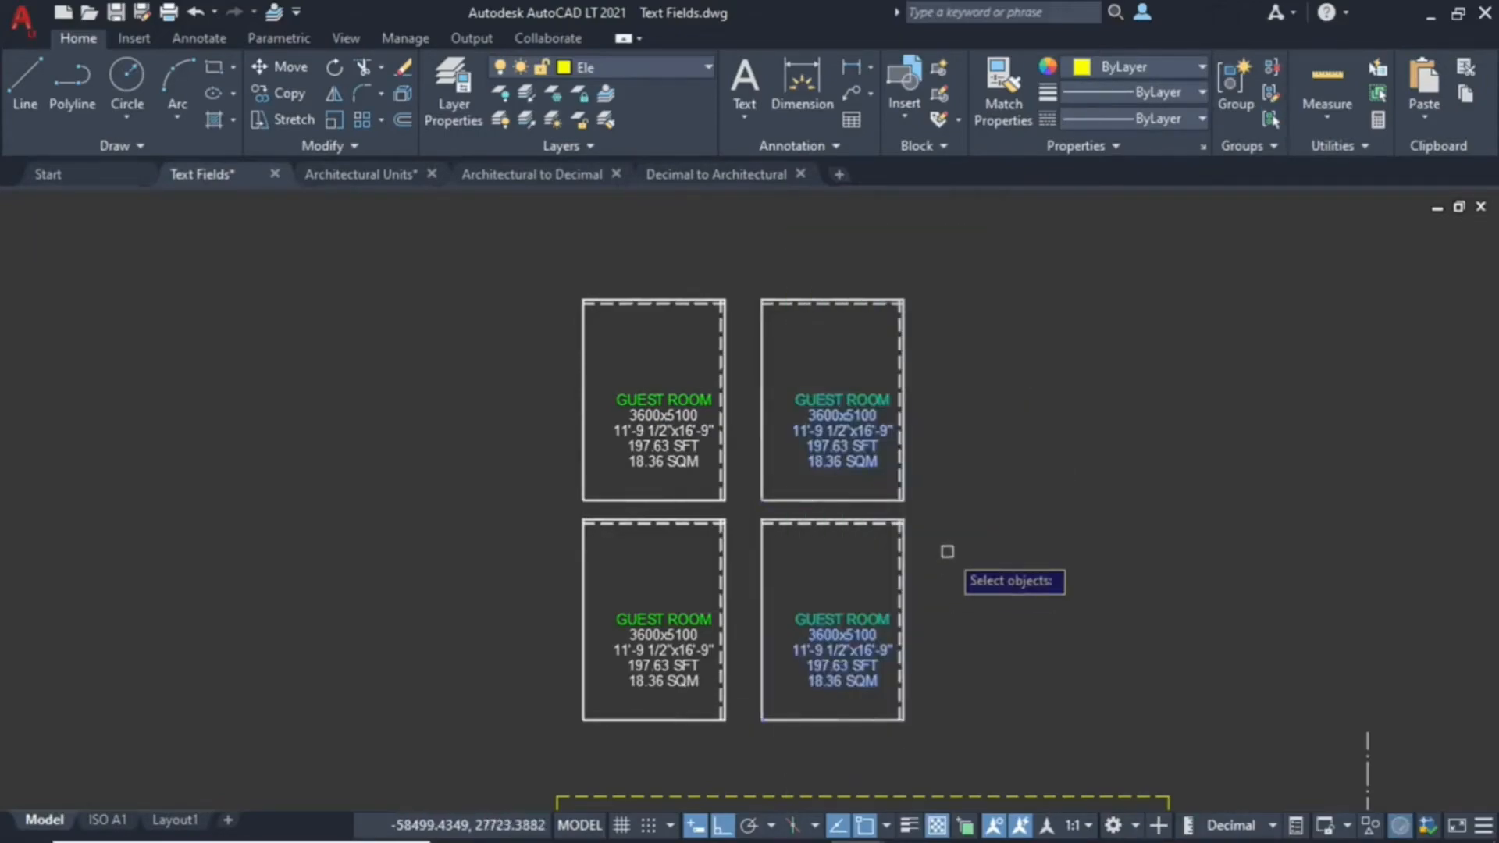
pyautogui.press('Return')
pyautogui.click(1050, 501)
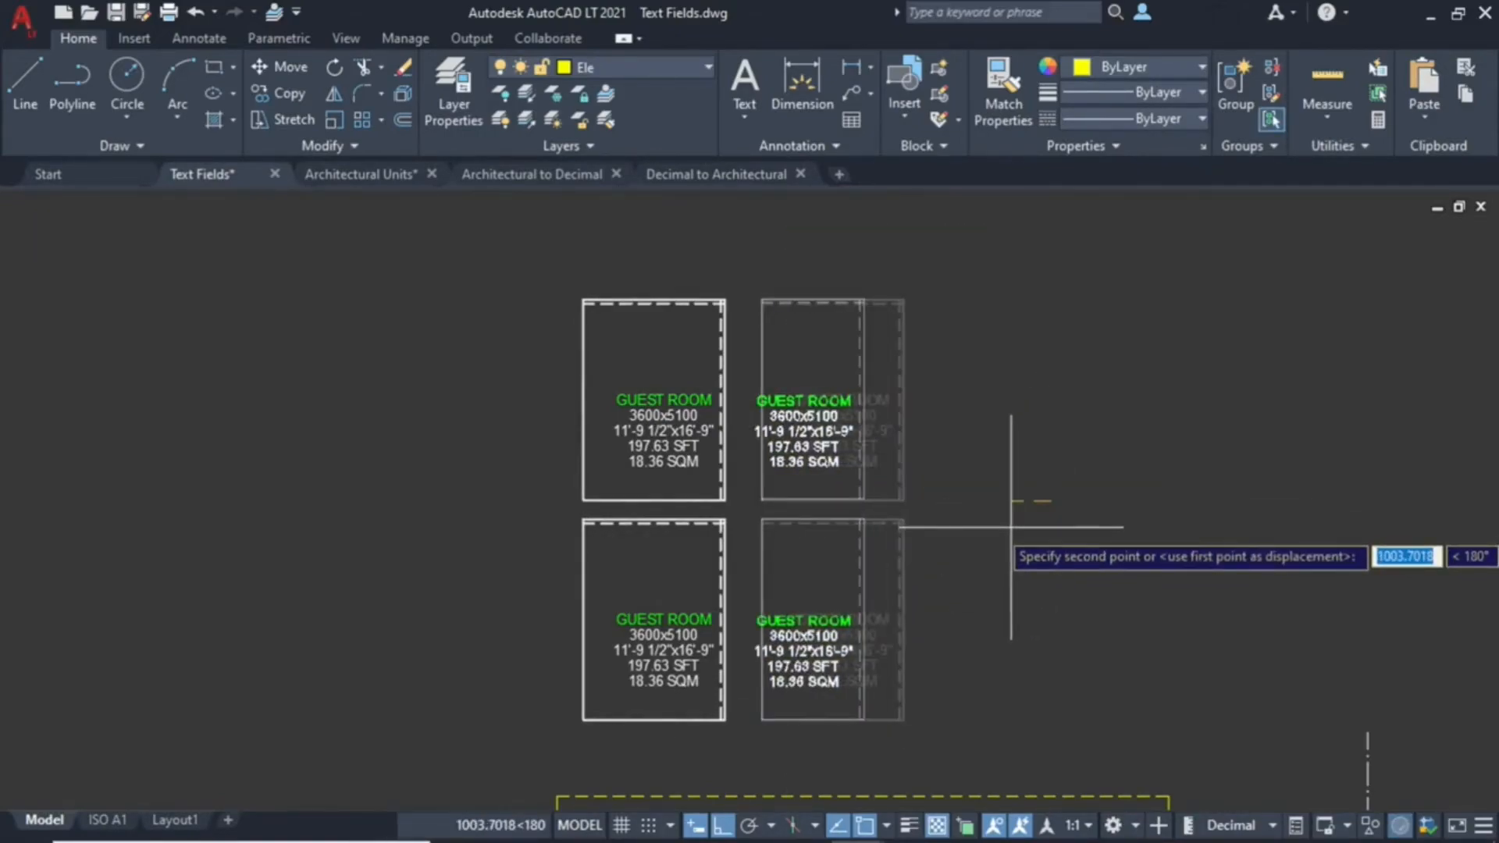
pyautogui.write('3600')
pyautogui.press('Return')
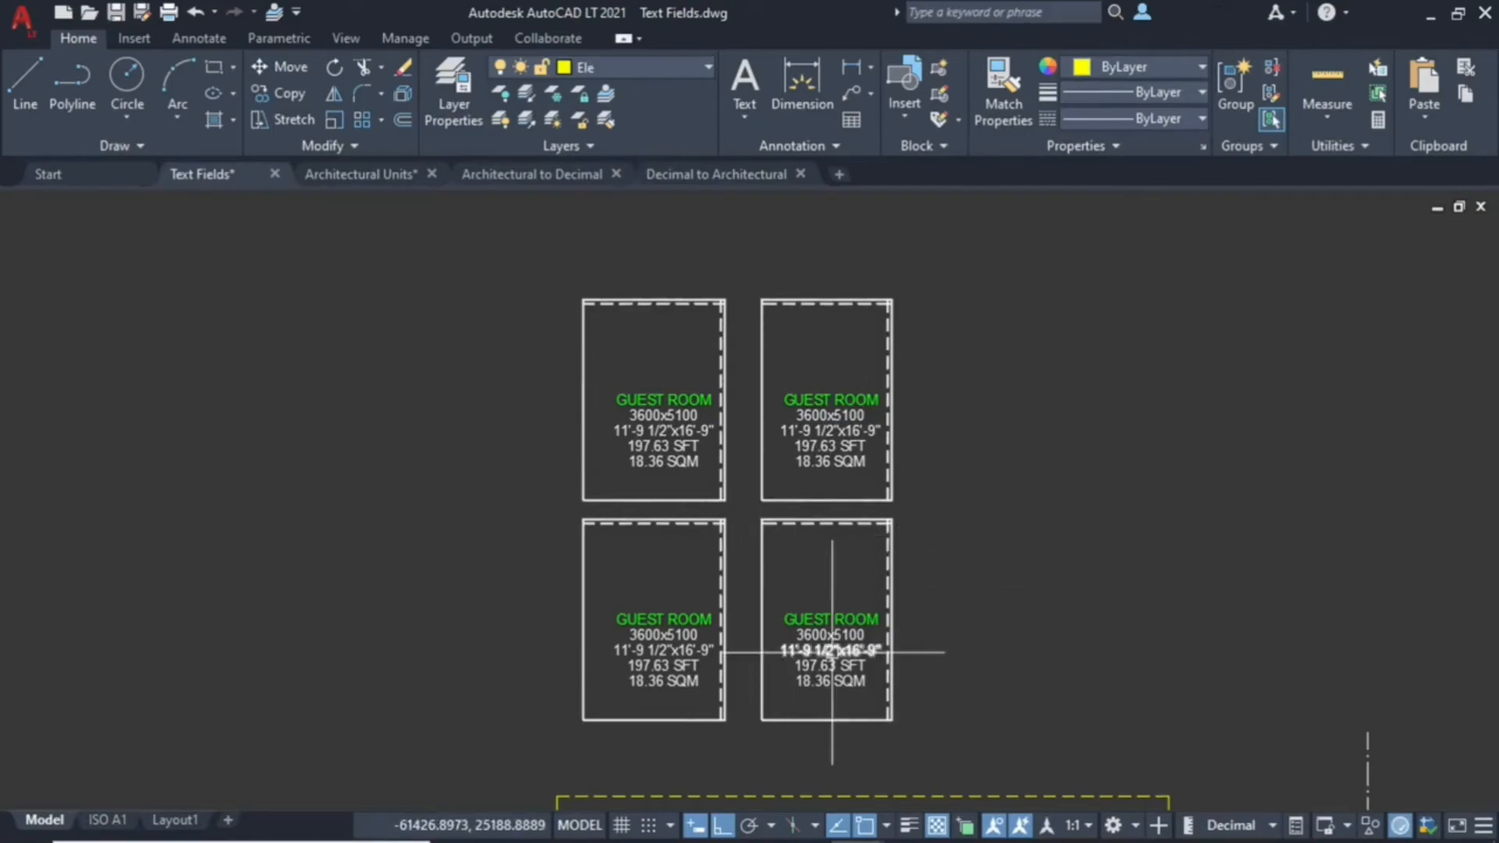
# Regenerate the drawing to update the size and area fields of the right-column guest rooms
pyautogui.scroll(2, 825, 644)
pyautogui.write('re')
pyautogui.press('Return')
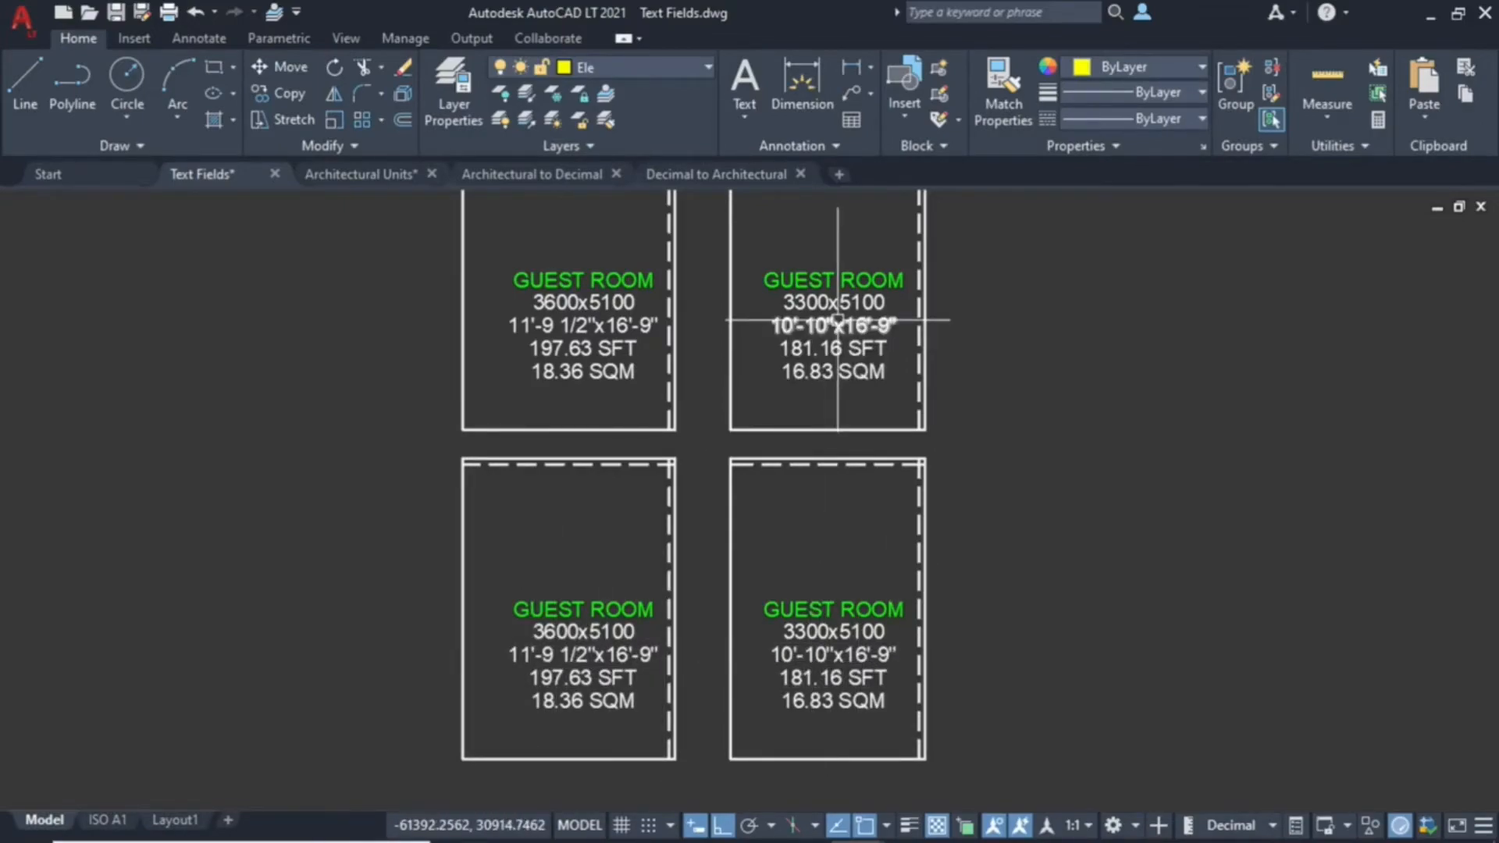
# Stretch the top edges of the two upper guest rooms down by 300 mm and regenerate the drawing to update their fields
pyautogui.moveTo(819, 324); pyautogui.dragTo(854, 531, button='middle')
pyautogui.scroll(2, 871, 527)
pyautogui.write('s')
pyautogui.press('space')
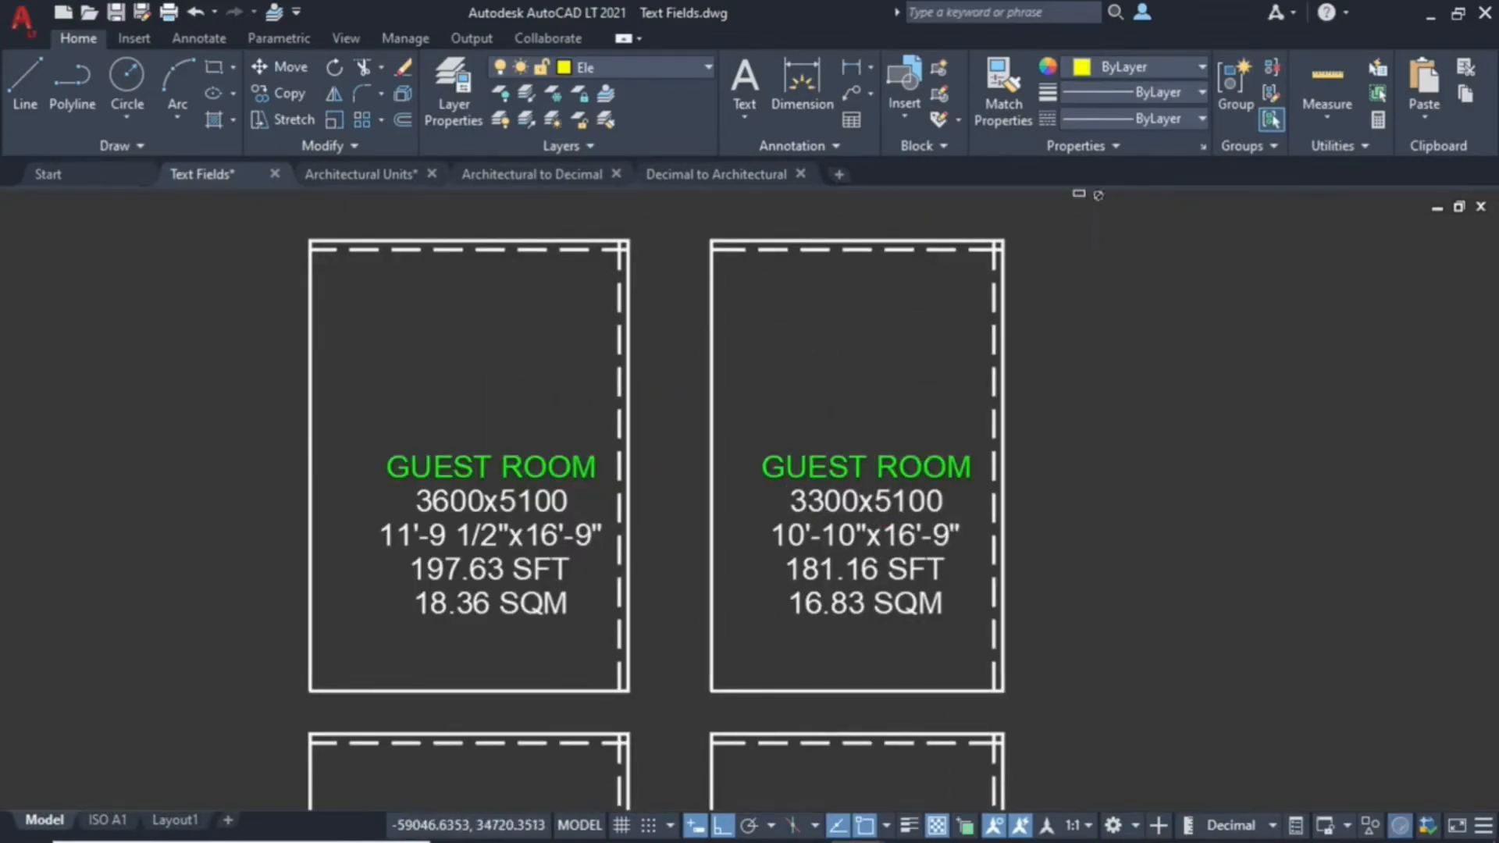
pyautogui.click(1063, 215)
pyautogui.click(150, 401)
pyautogui.press('Return')
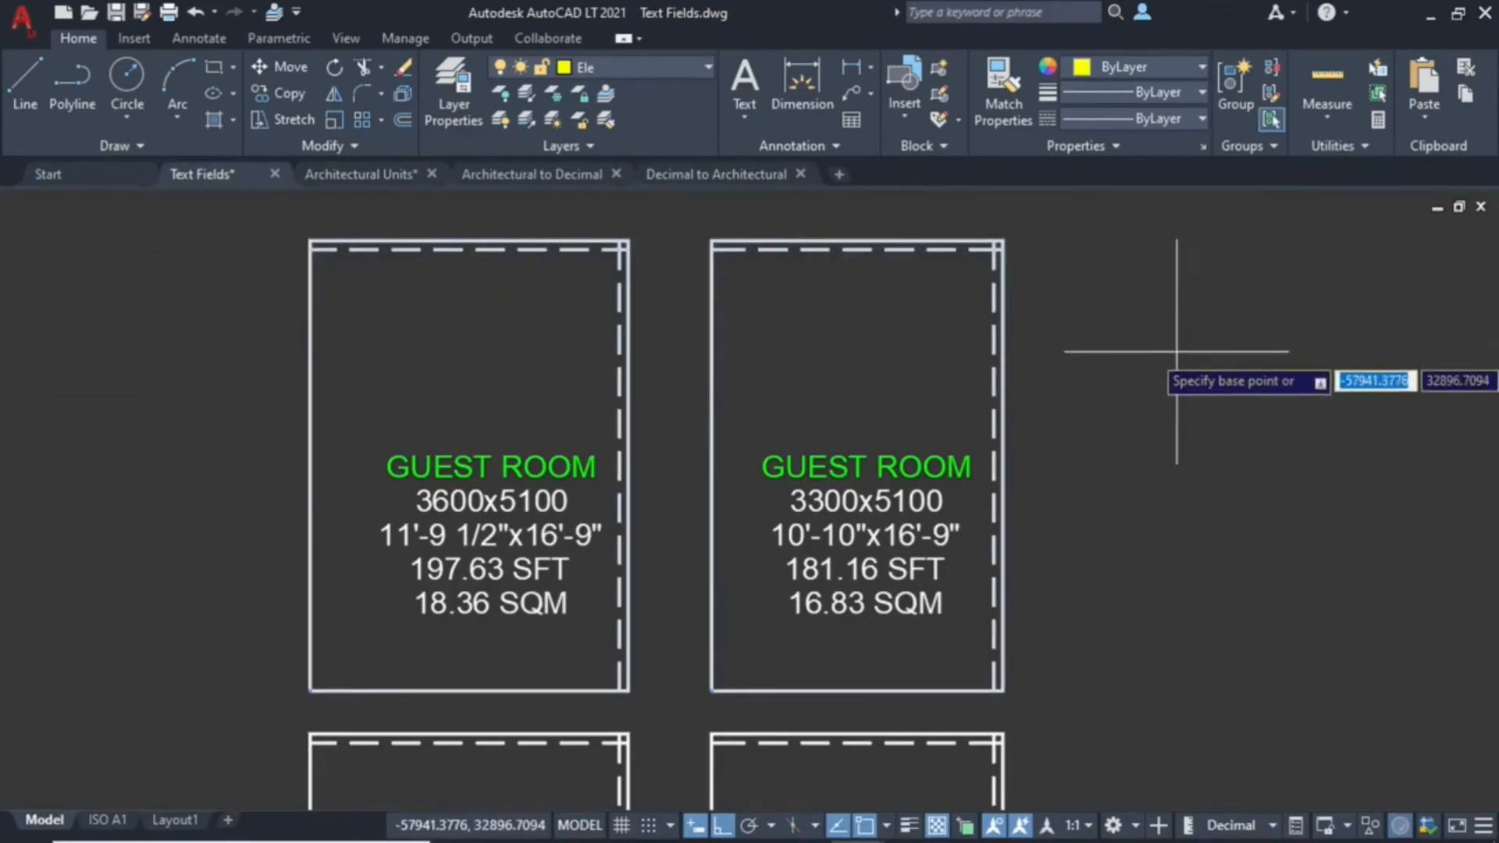
pyautogui.click(1171, 295)
pyautogui.write('300')
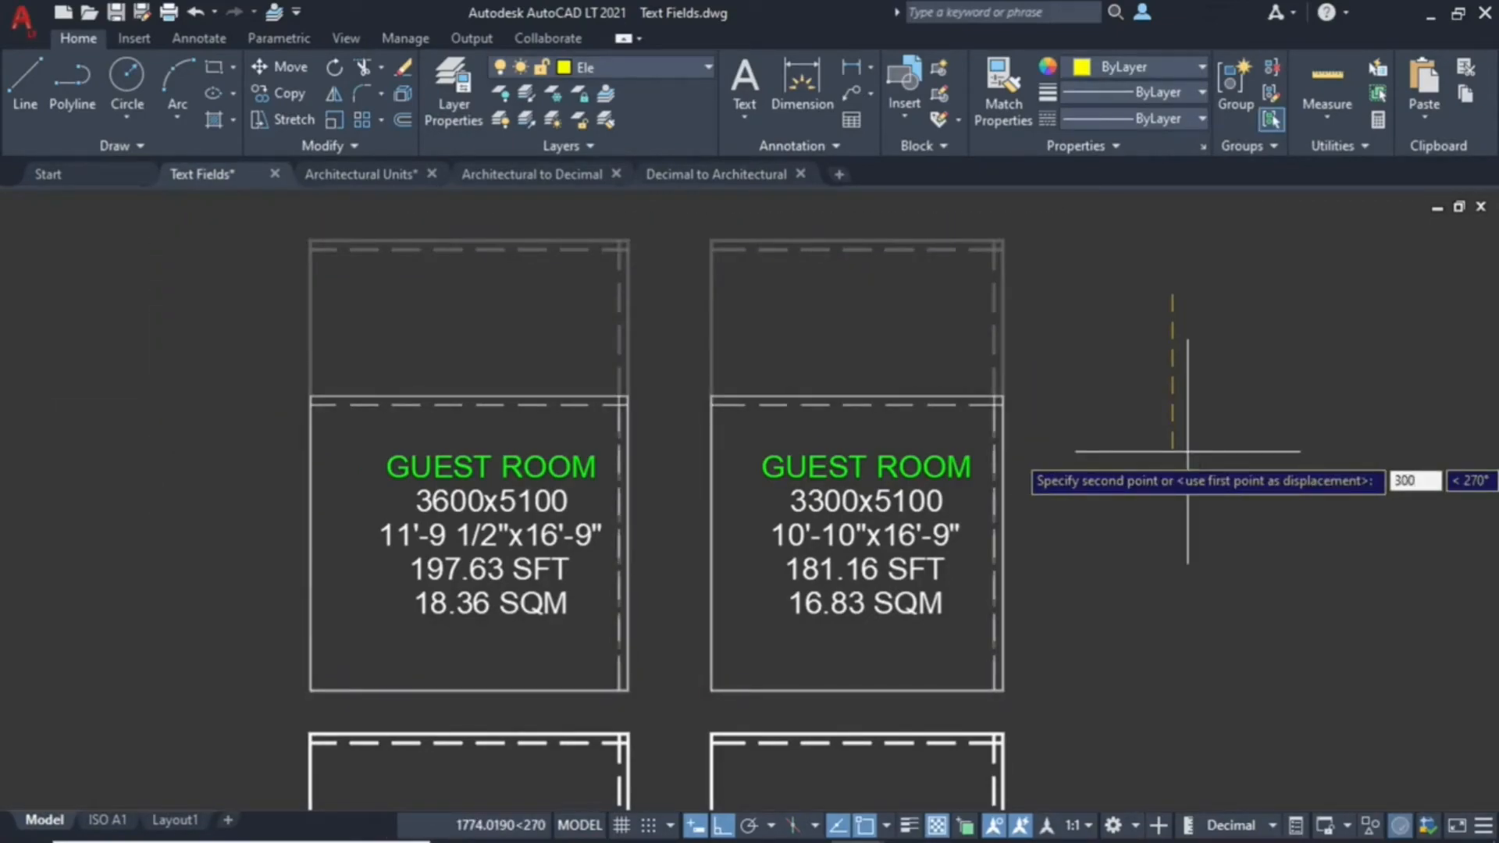
pyautogui.press('Return')
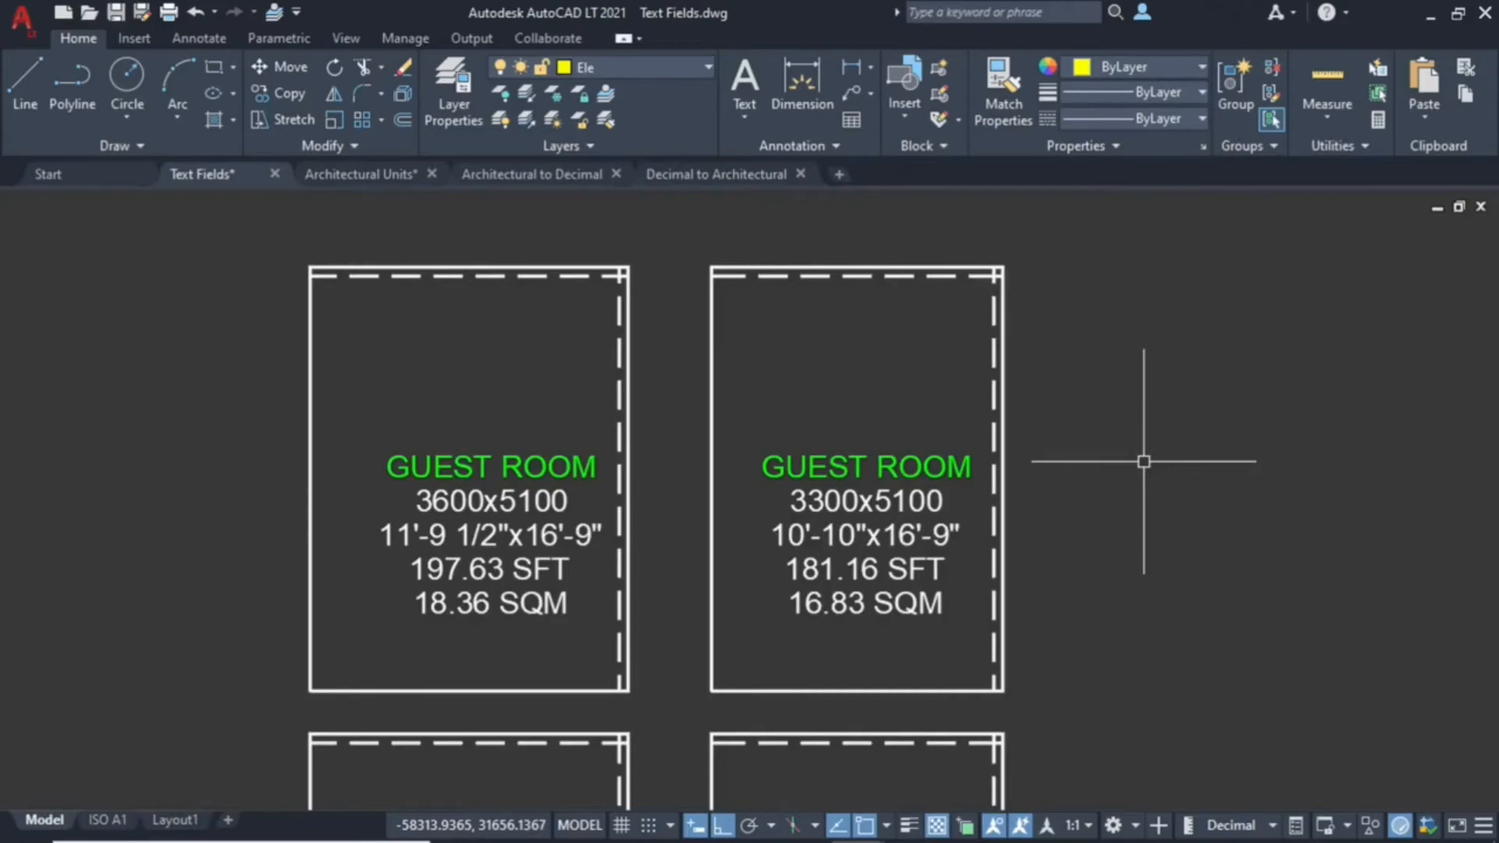
pyautogui.press('Return')
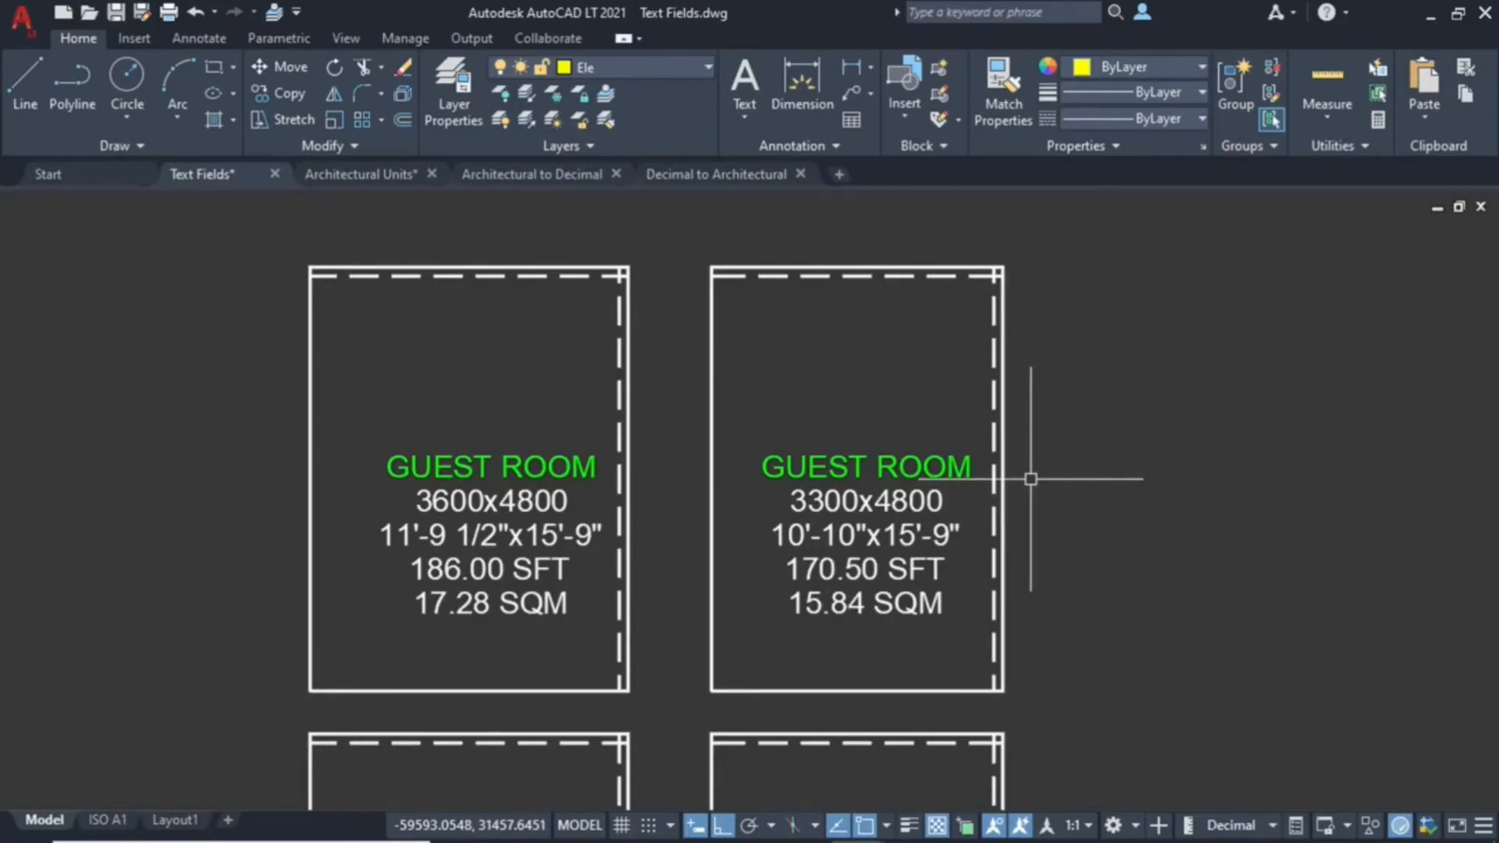
# Convert the top edge of the upper-right guest room's outline to an arc bulging upward about 1200 mm
pyautogui.moveTo(837, 576)
pyautogui.mouseDown(button='middle')
pyautogui.moveTo(834, 343)
pyautogui.moveTo(828, 424)
pyautogui.mouseUp(button='middle')
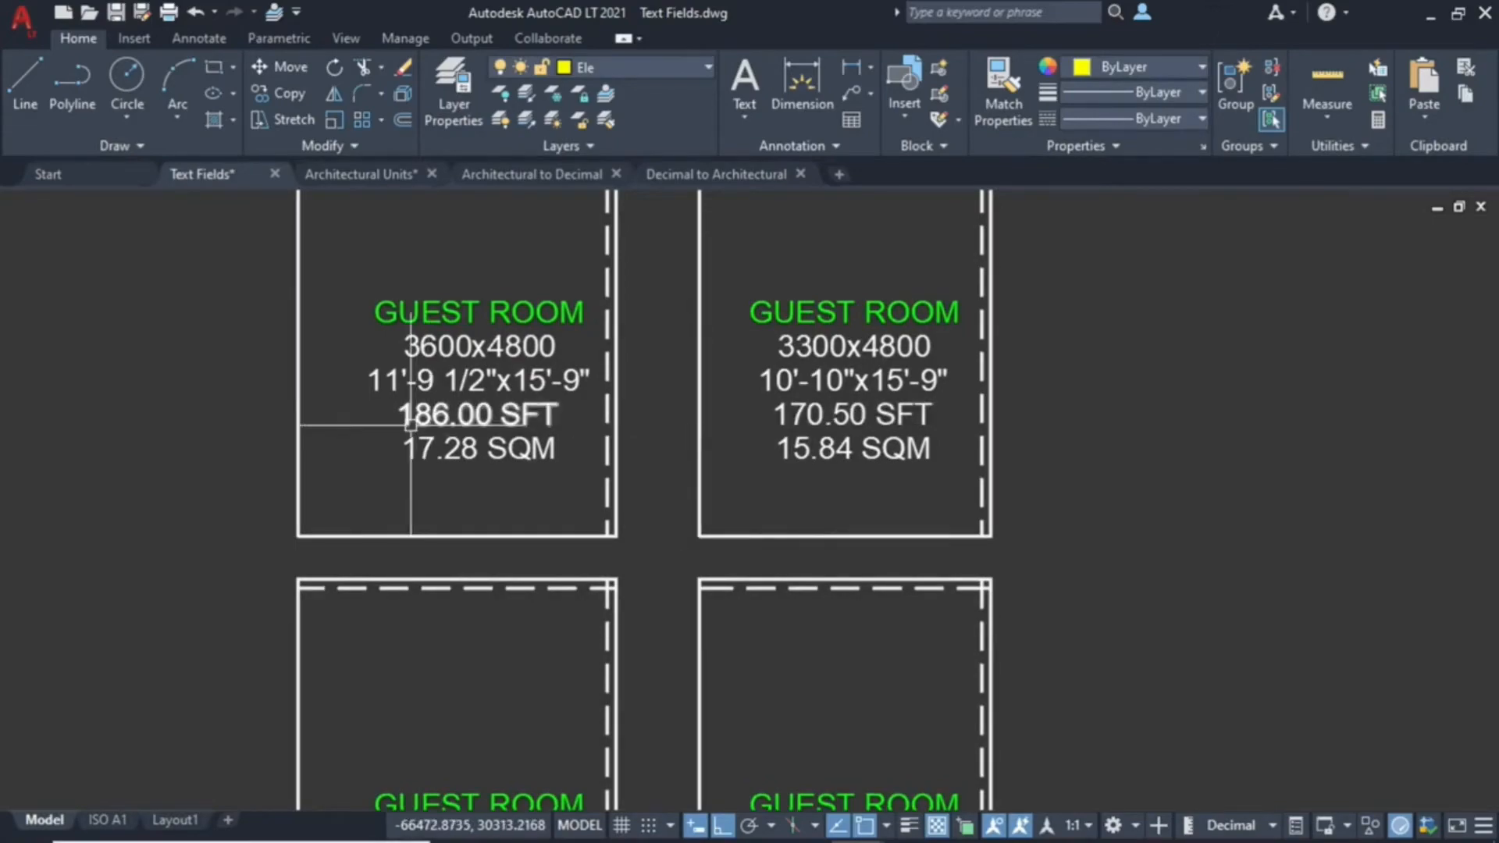
pyautogui.moveTo(875, 574); pyautogui.dragTo(853, 338, button='middle')
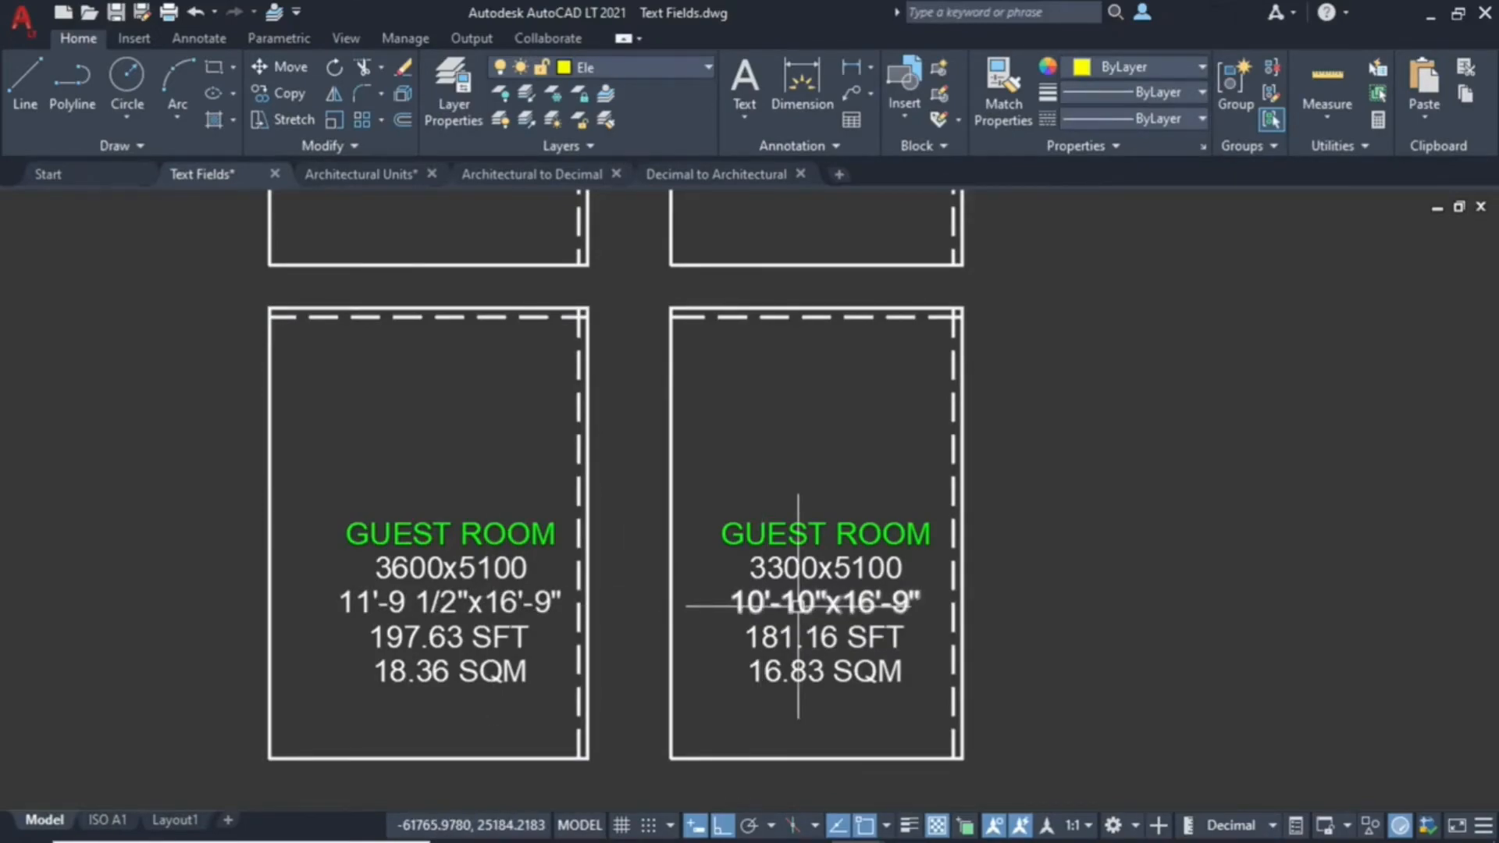
pyautogui.moveTo(735, 362)
pyautogui.mouseDown(button='middle')
pyautogui.moveTo(773, 505)
pyautogui.moveTo(772, 630)
pyautogui.mouseUp(button='middle')
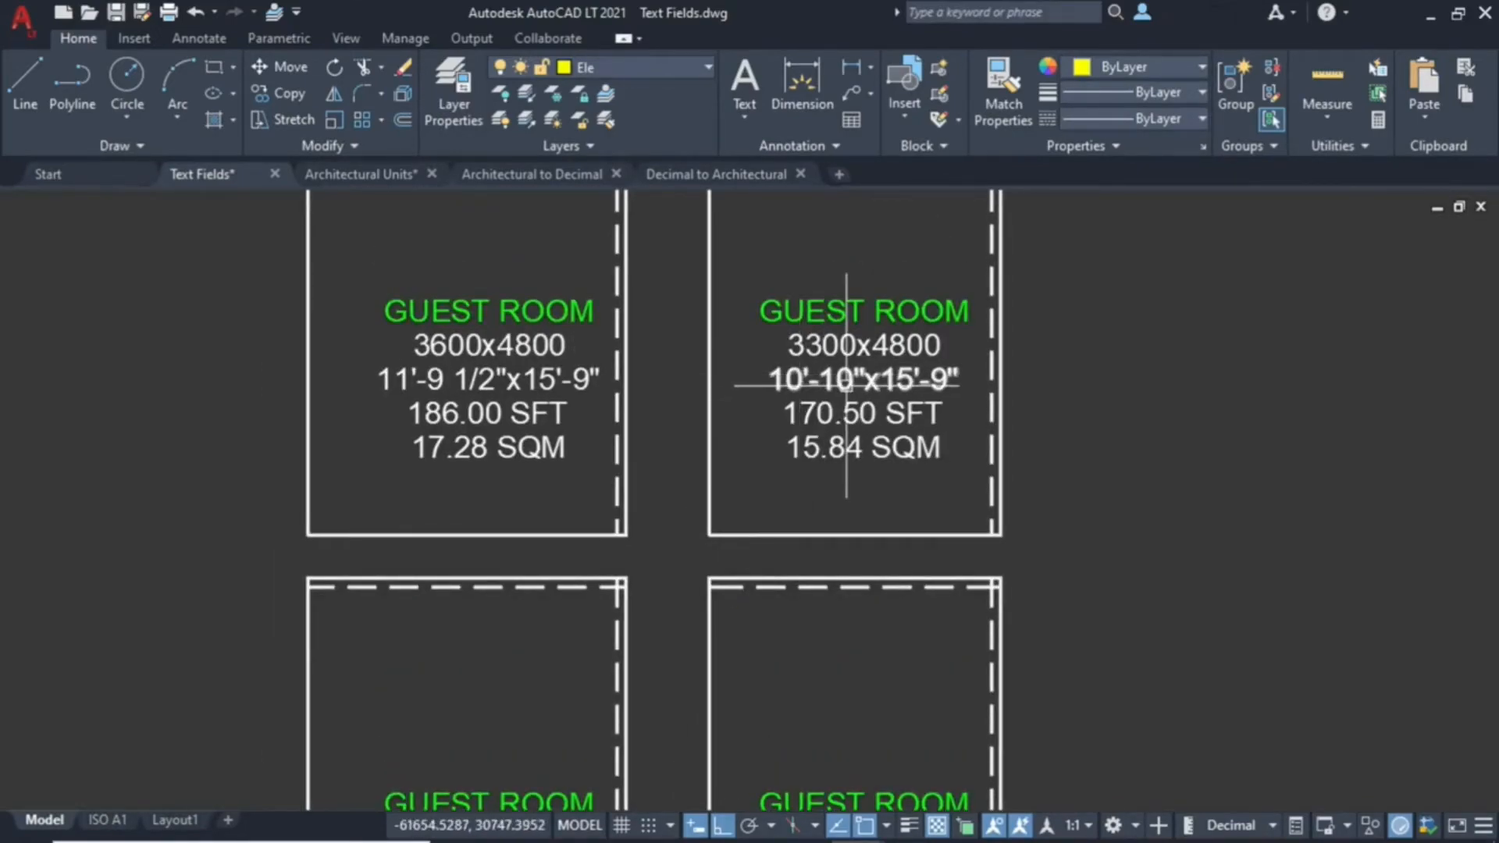
pyautogui.scroll(-2, 749, 368)
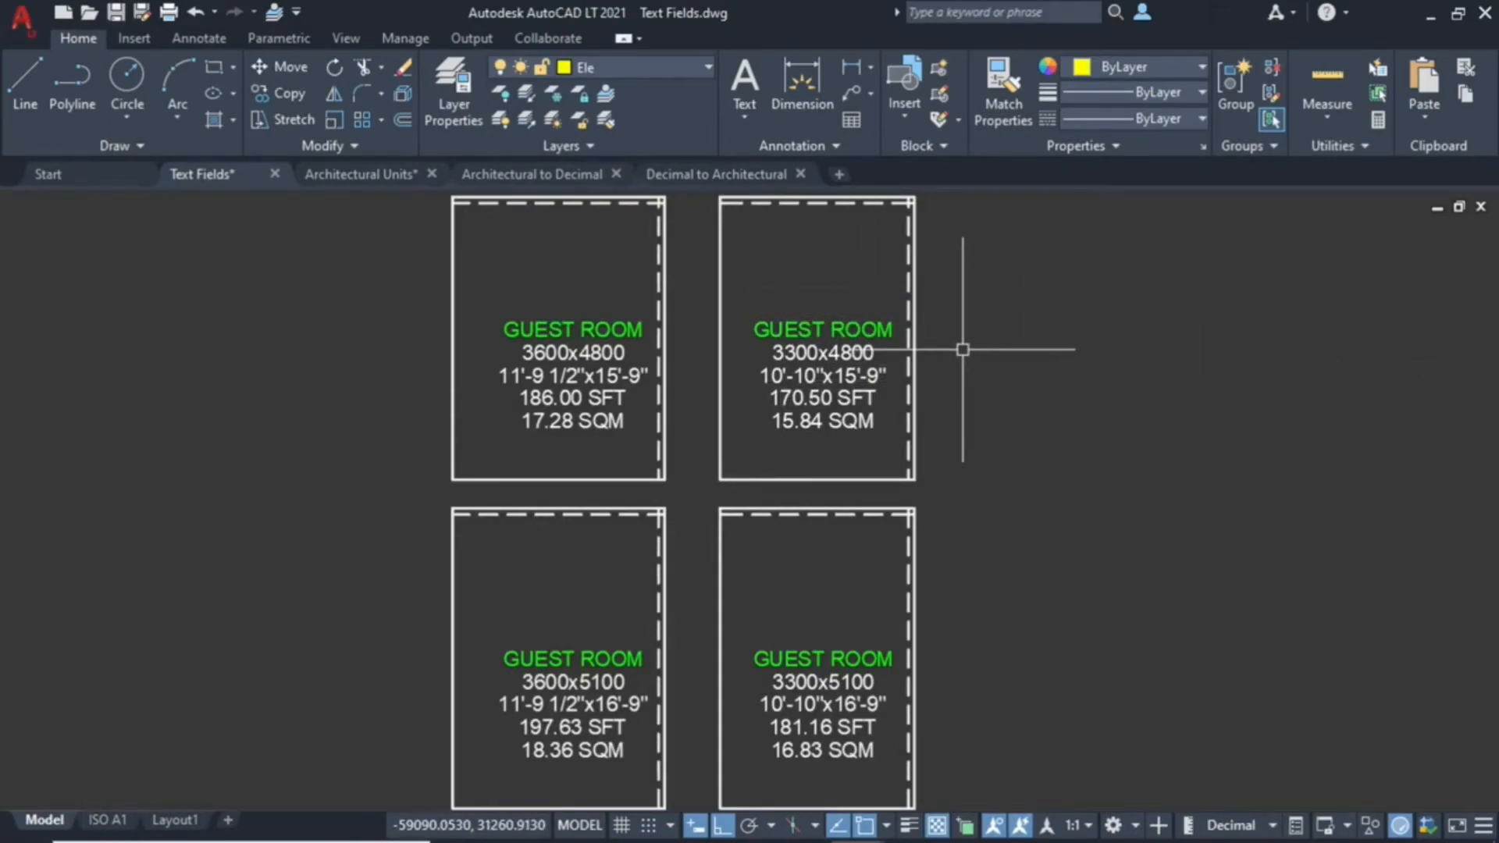
pyautogui.moveTo(916, 312); pyautogui.dragTo(899, 509, button='middle')
pyautogui.scroll(2, 799, 397)
pyautogui.click(795, 397)
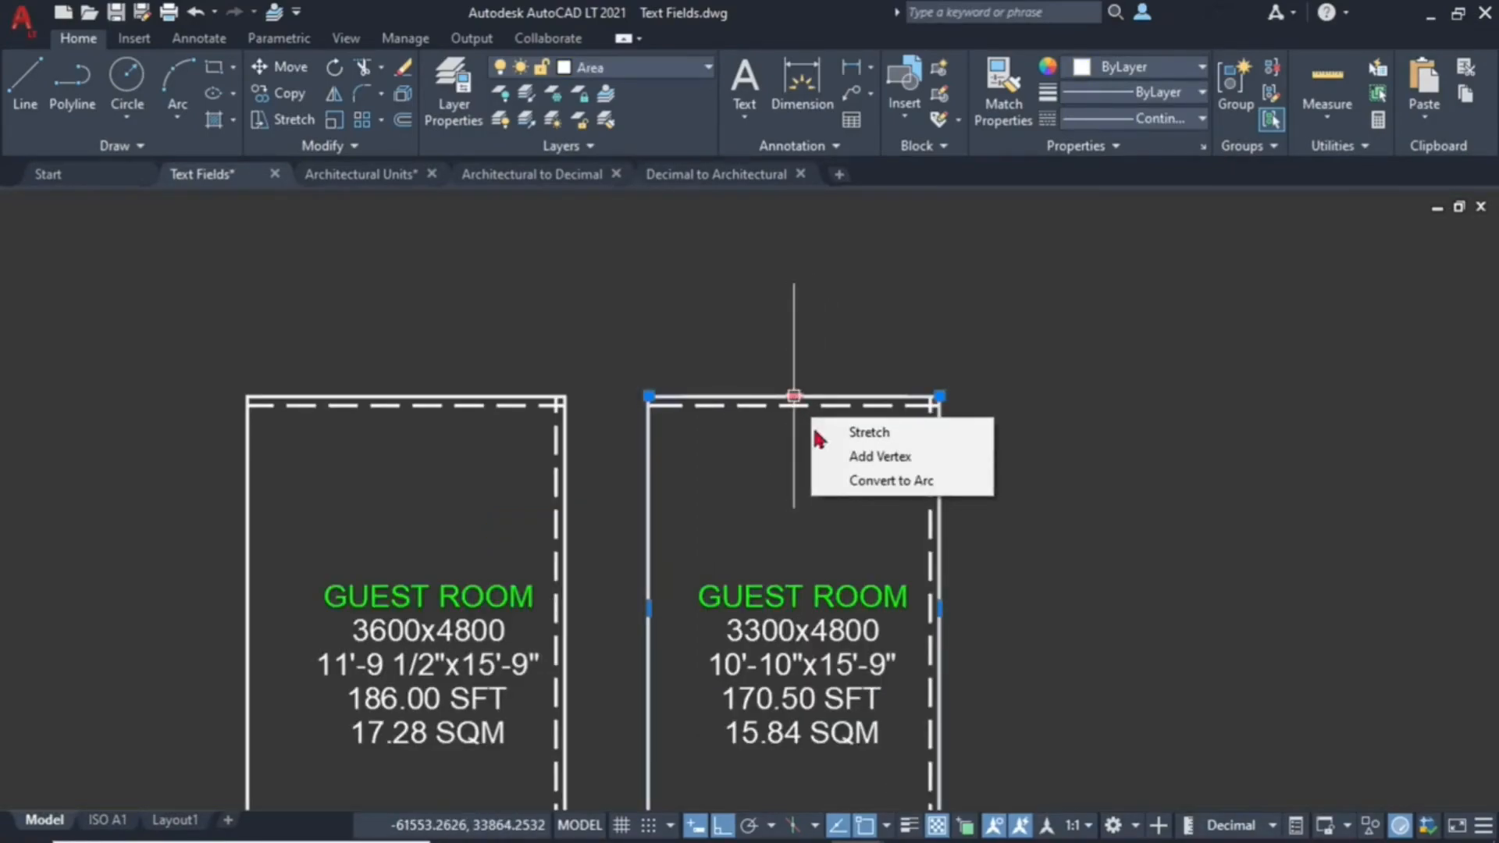
pyautogui.click(851, 480)
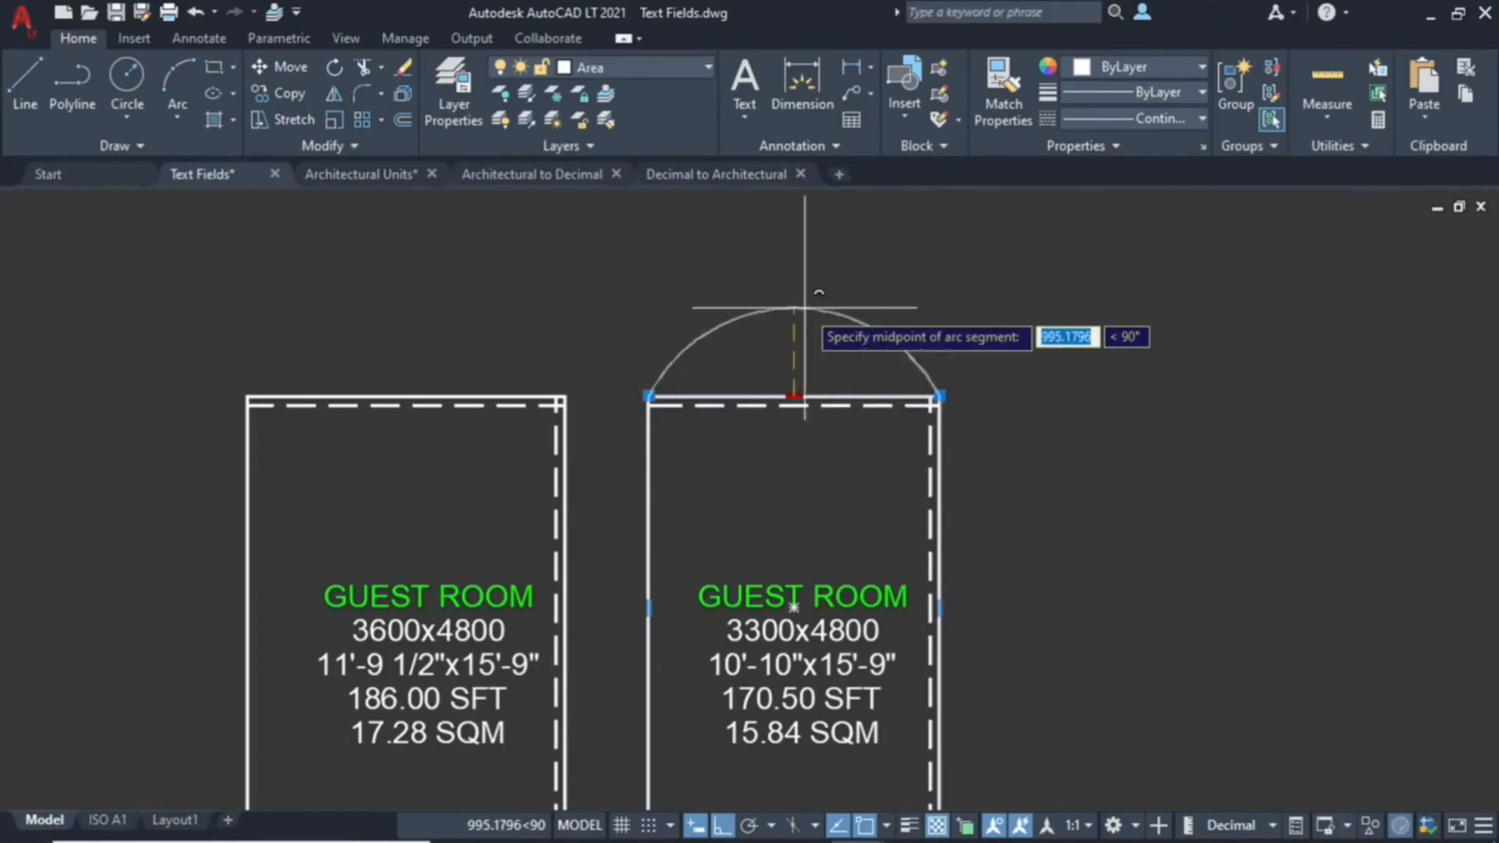
pyautogui.click(793, 289)
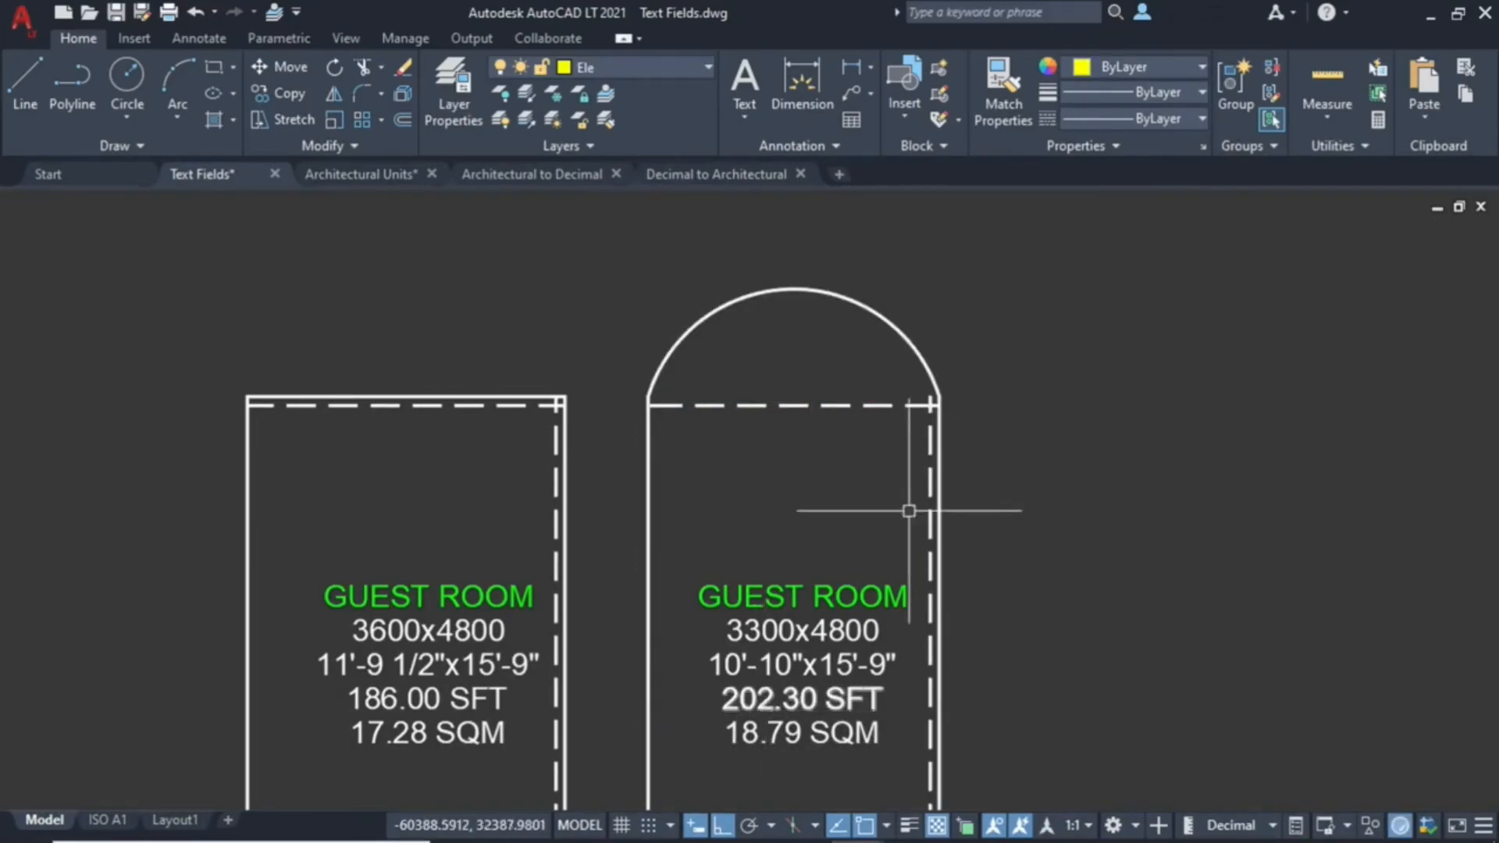
# Move the dashed vertical line of the arched guest room from its right side to the midpoint of the arc
pyautogui.write('m')
pyautogui.press('space')
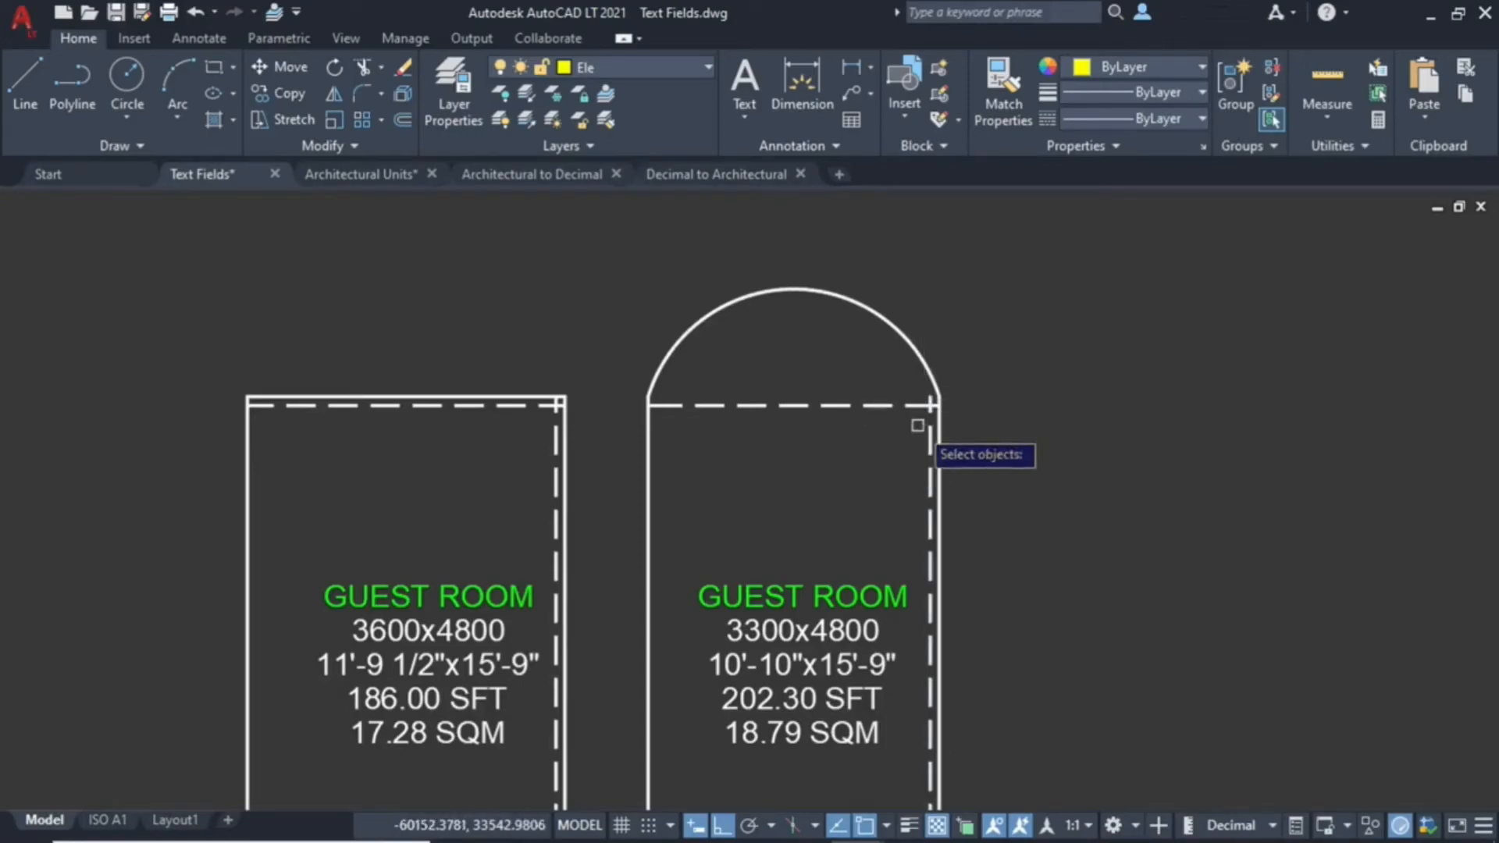
pyautogui.click(928, 431)
pyautogui.press('space')
pyautogui.scroll(5, 910, 408)
pyautogui.click(961, 415)
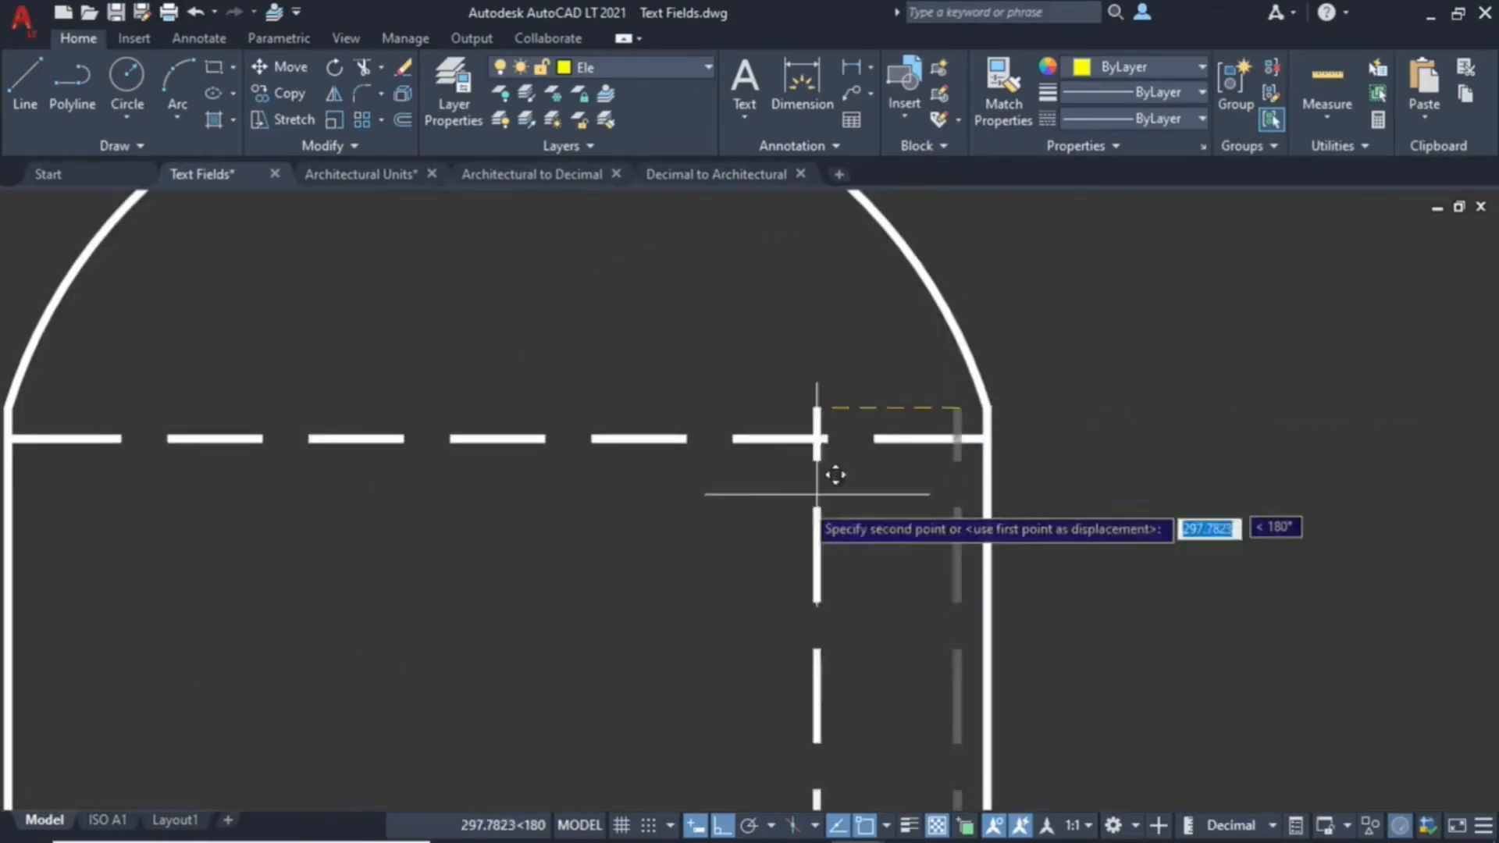
pyautogui.scroll(-5, 820, 495)
pyautogui.scroll(-5, 776, 334)
pyautogui.scroll(5, 803, 585)
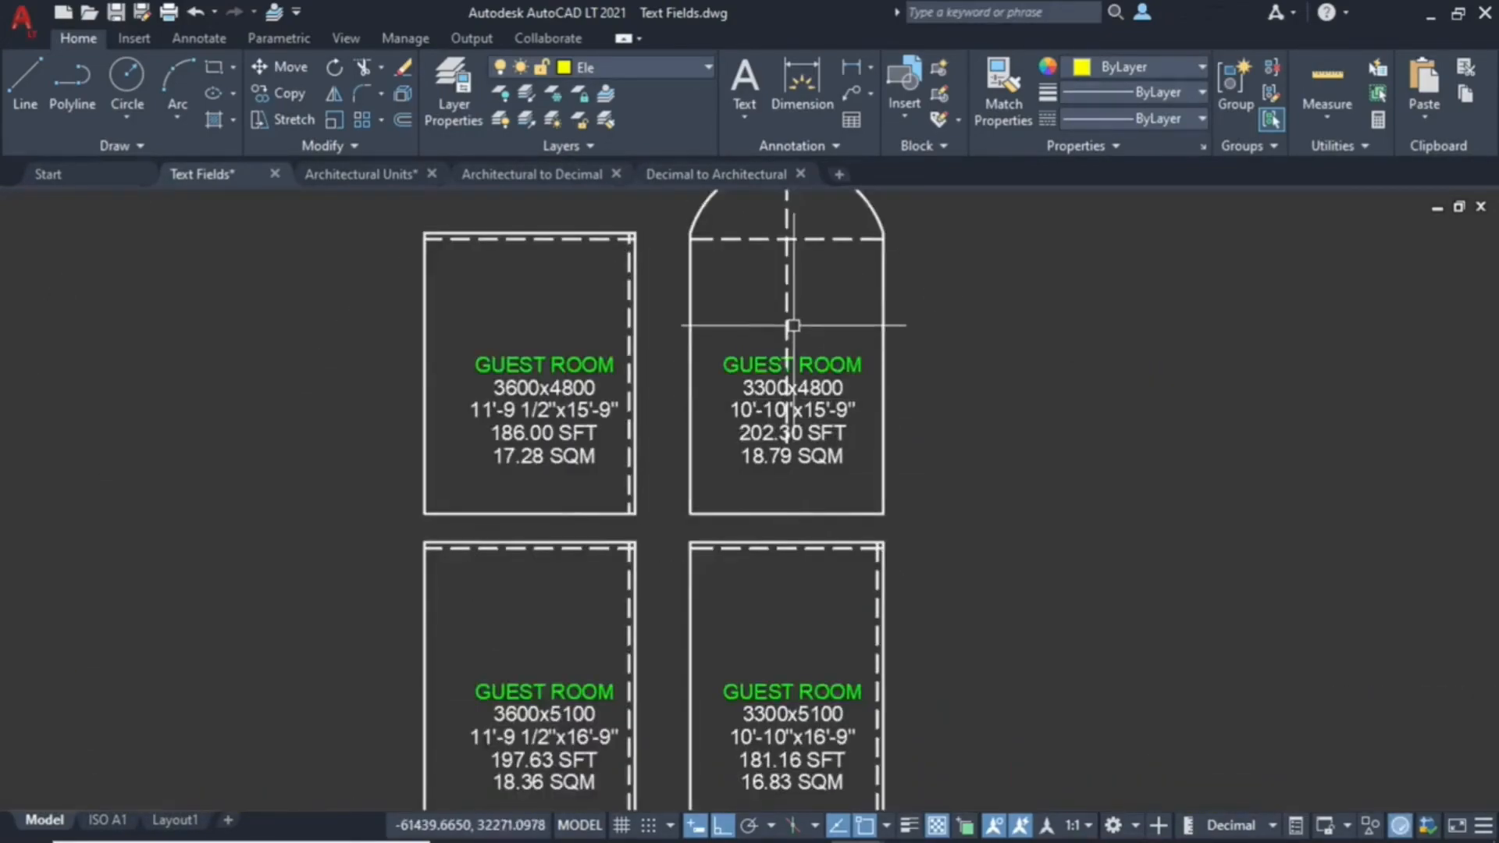
# Extend the dashed vertical line's lower end to the arched room's bottom edge, and regenerate the drawing to update its fields
pyautogui.click(787, 443)
pyautogui.click(787, 512)
pyautogui.press('Escape')
pyautogui.scroll(6, 779, 373)
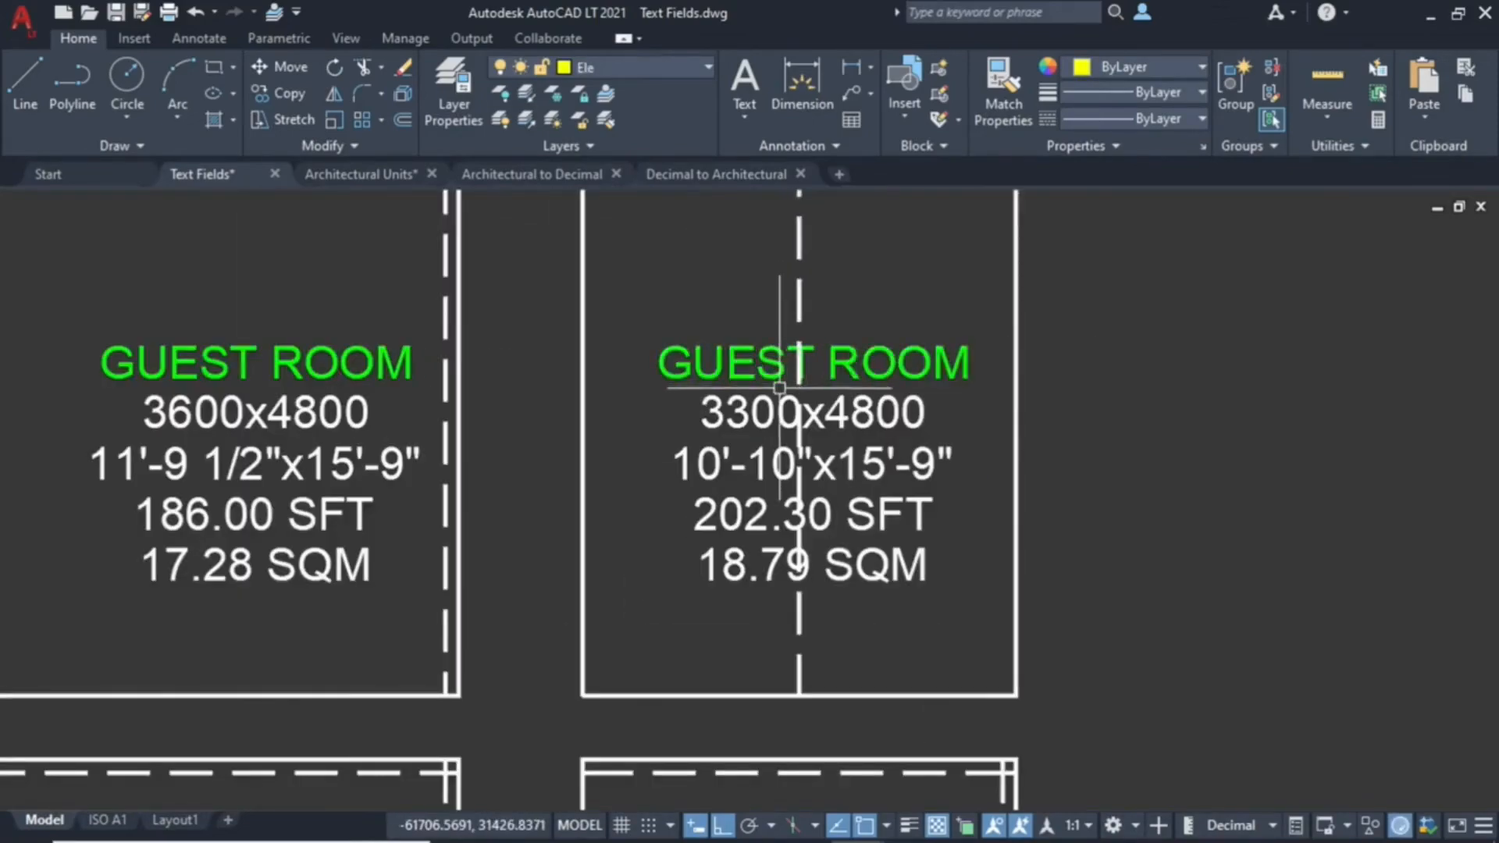
pyautogui.moveTo(784, 420); pyautogui.dragTo(781, 488, button='middle')
pyautogui.scroll(-4, 789, 484)
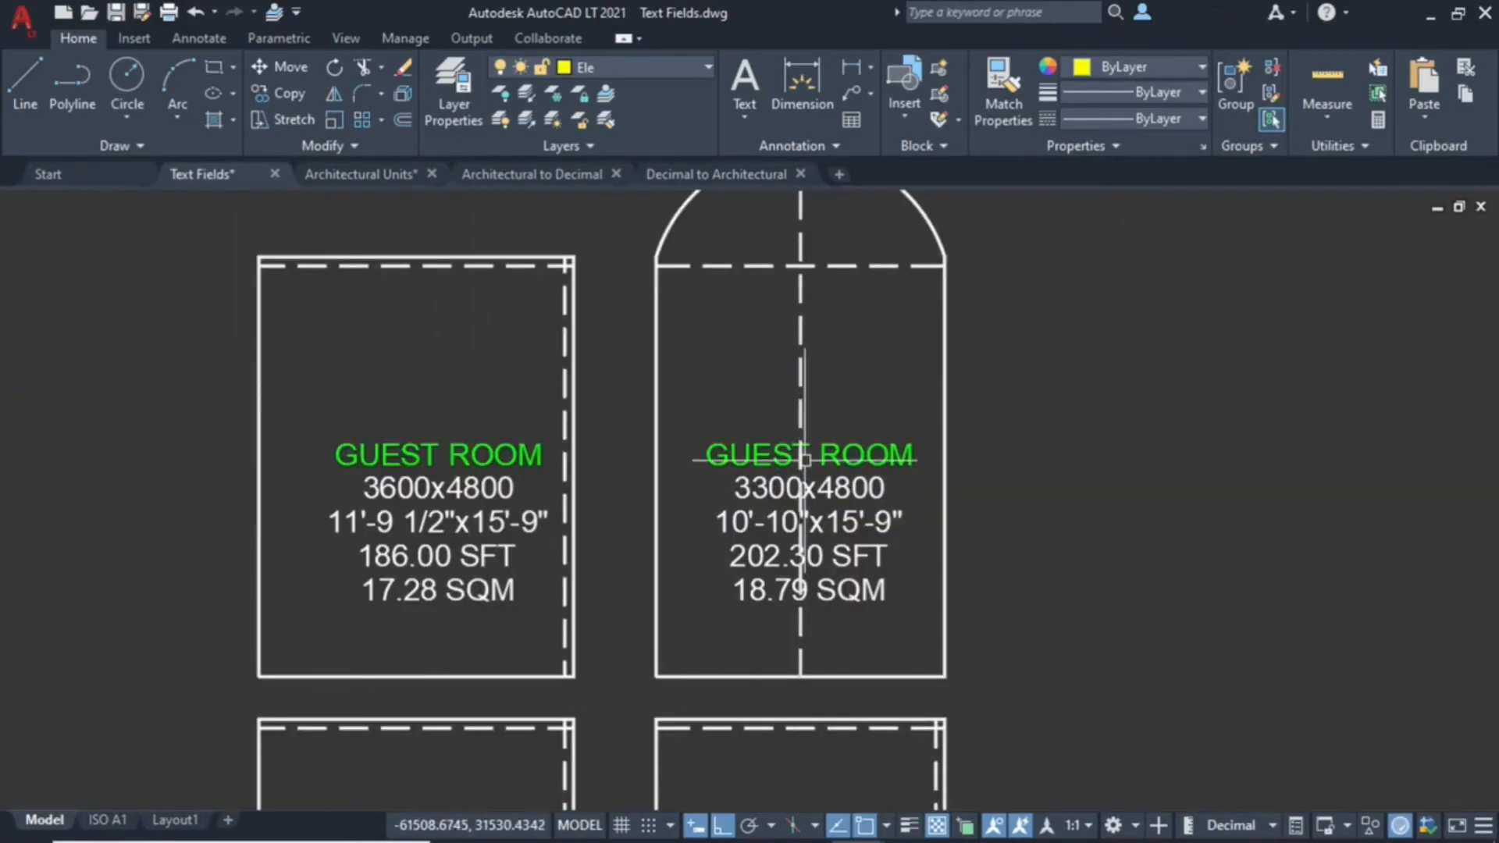
pyautogui.write('GEN')
pyautogui.press('Return')
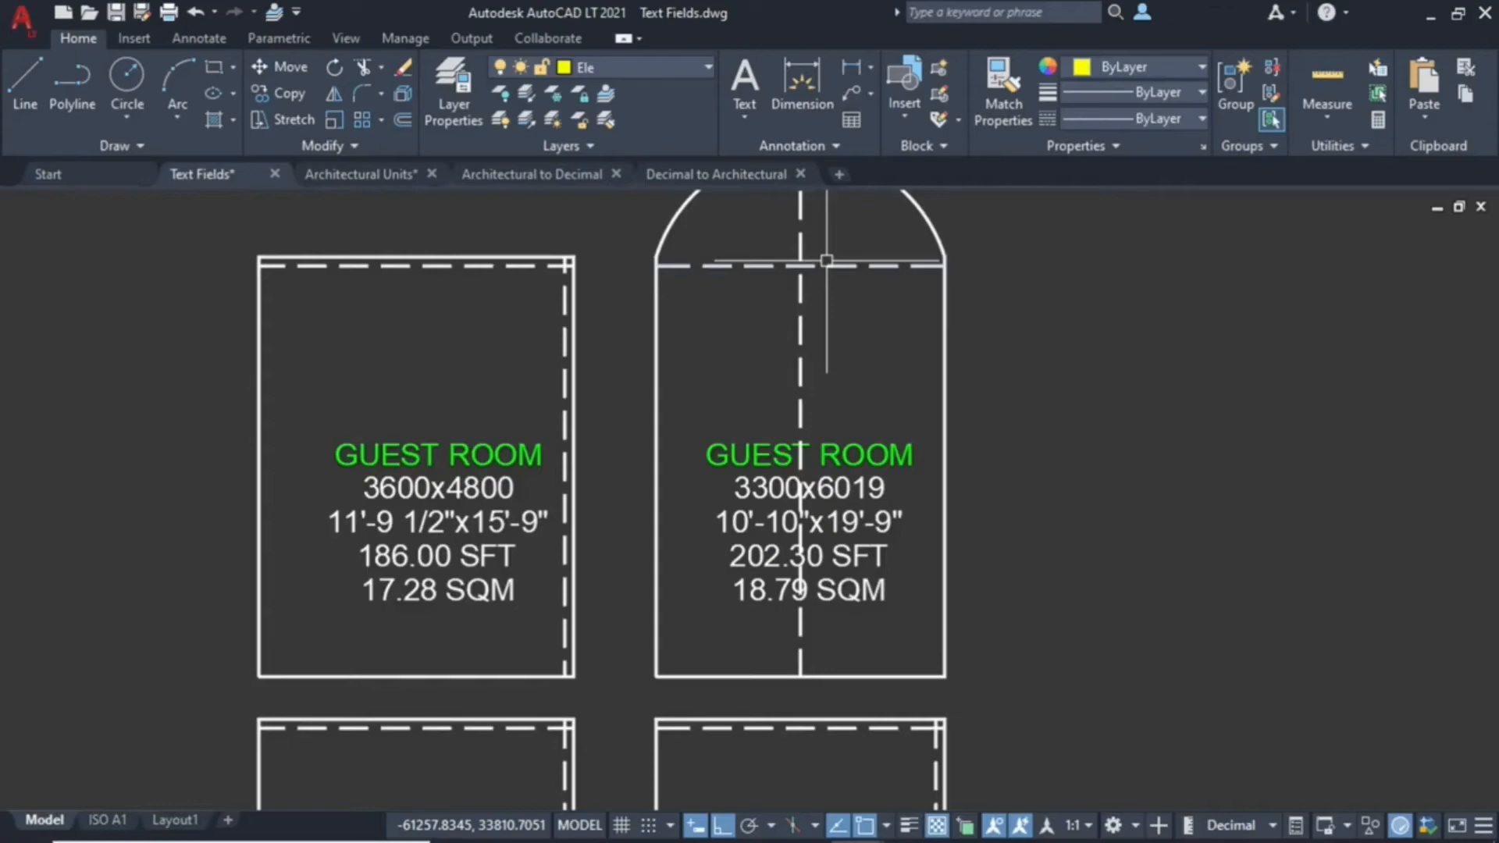
# Insert a field for the Area of the closed free-form spline, with Decimal format and precision 0, and place it inside the curve
pyautogui.scroll(-5, 1140, 348)
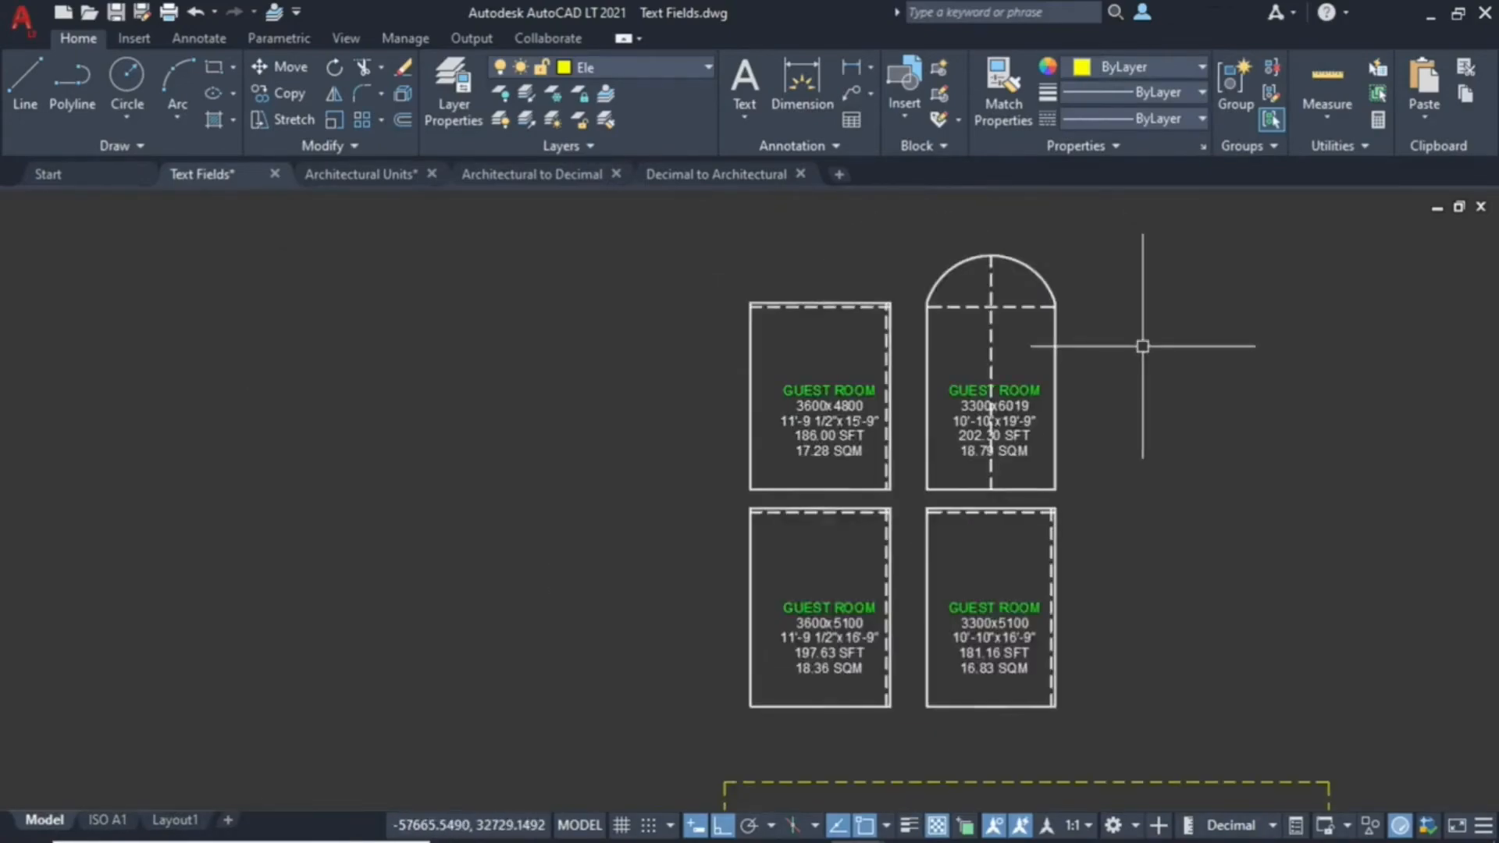
pyautogui.moveTo(658, 572); pyautogui.dragTo(741, 351, button='middle')
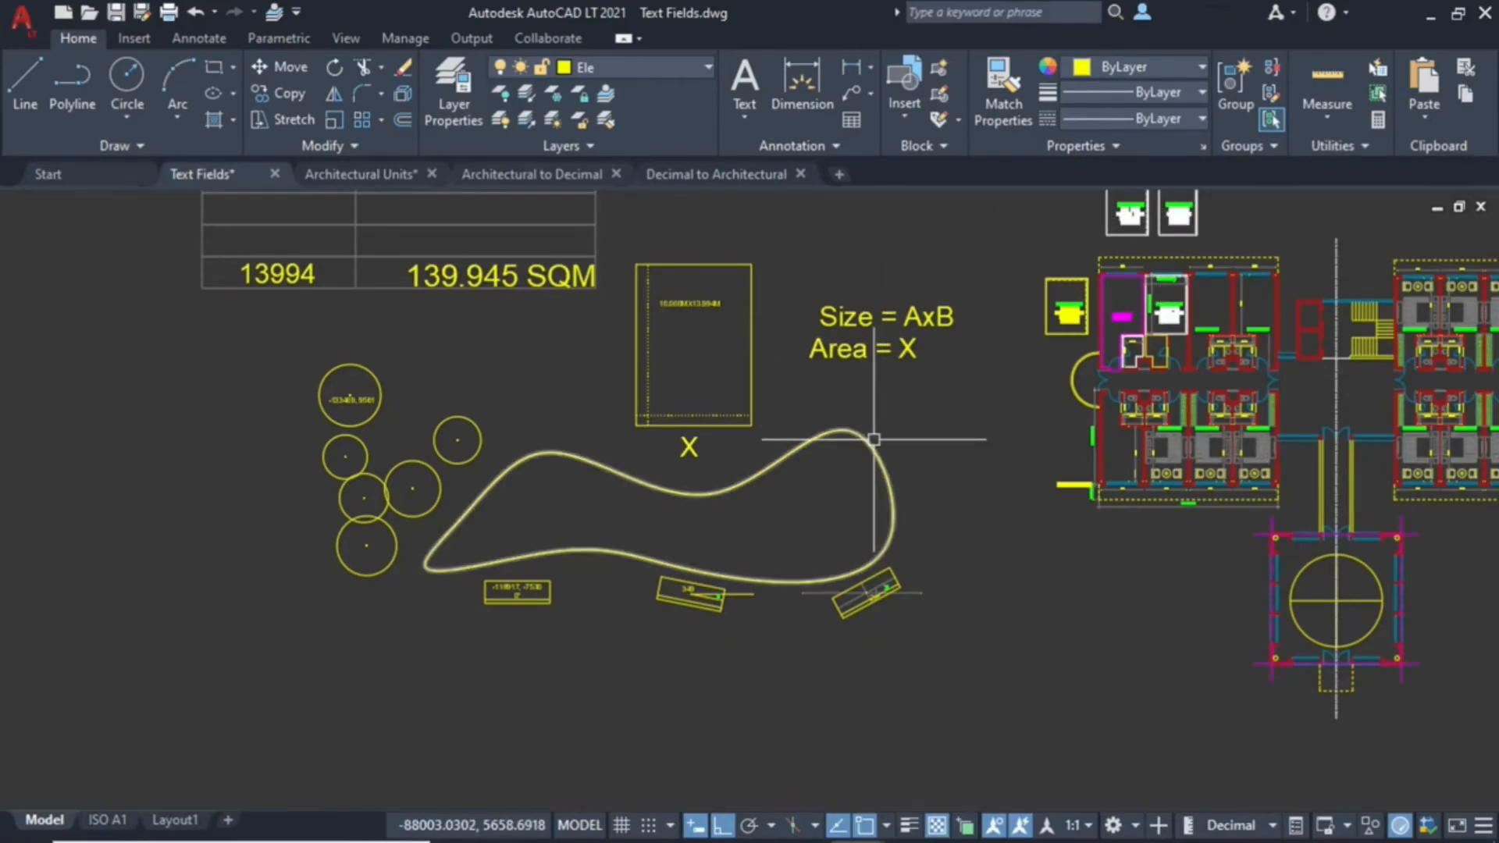
pyautogui.click(140, 41)
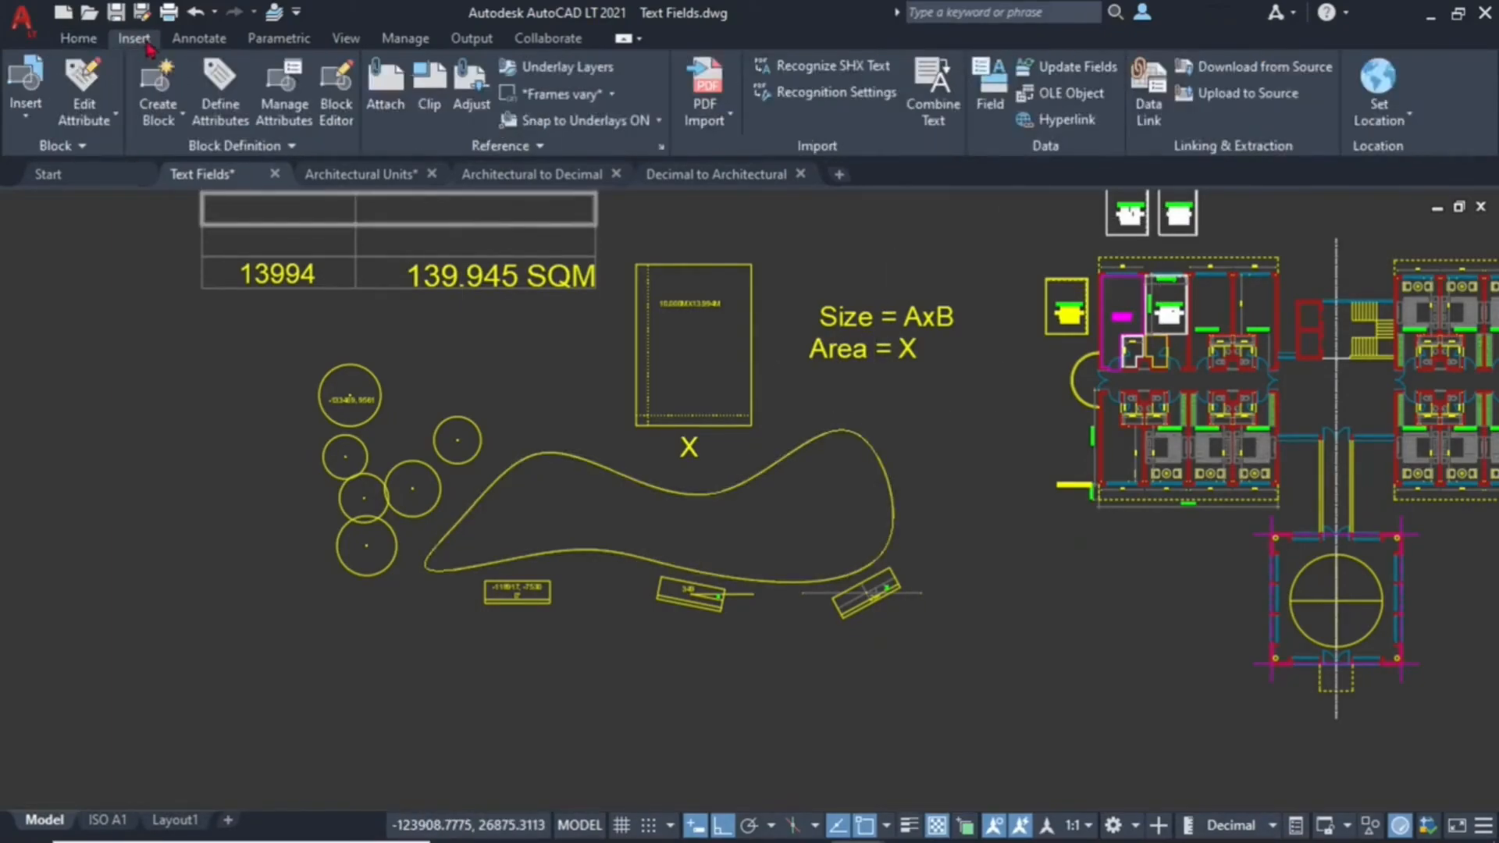
pyautogui.click(990, 89)
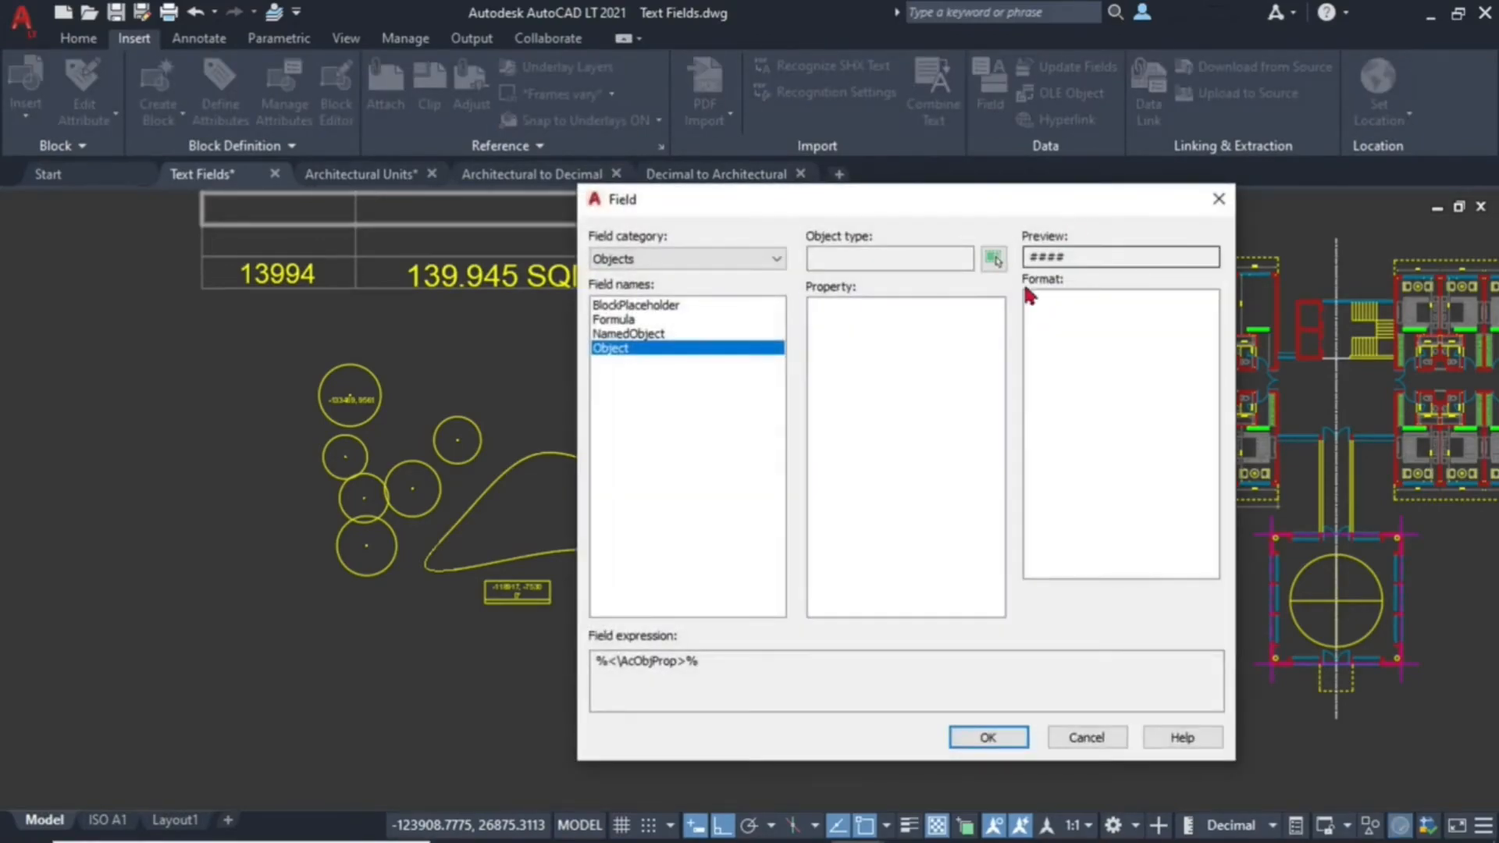
pyautogui.click(994, 262)
pyautogui.click(659, 678)
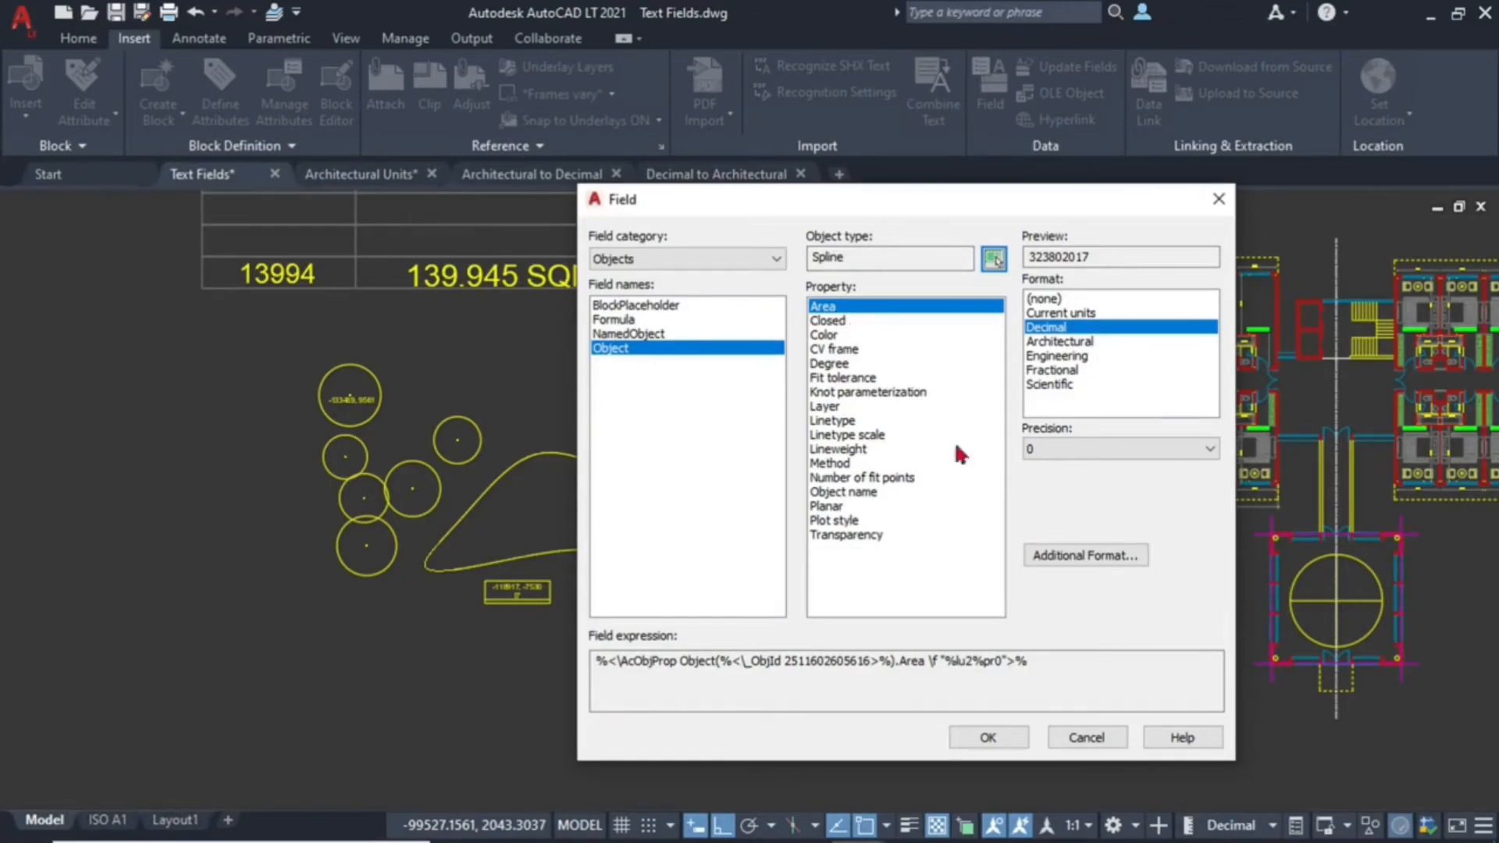
pyautogui.click(988, 737)
pyautogui.scroll(5, 703, 552)
pyautogui.click(779, 534)
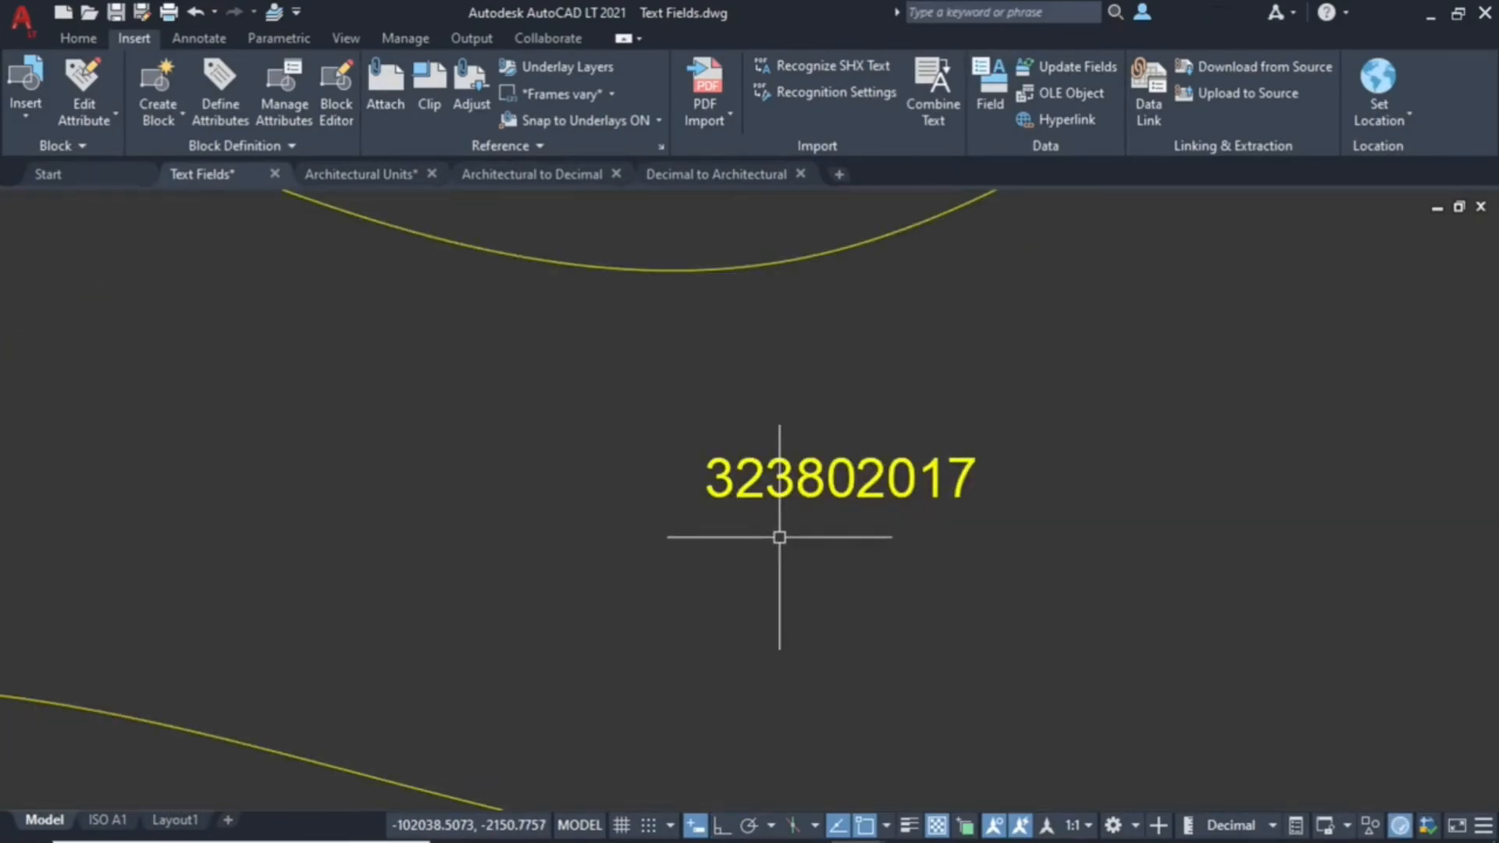
pyautogui.scroll(-4, 898, 492)
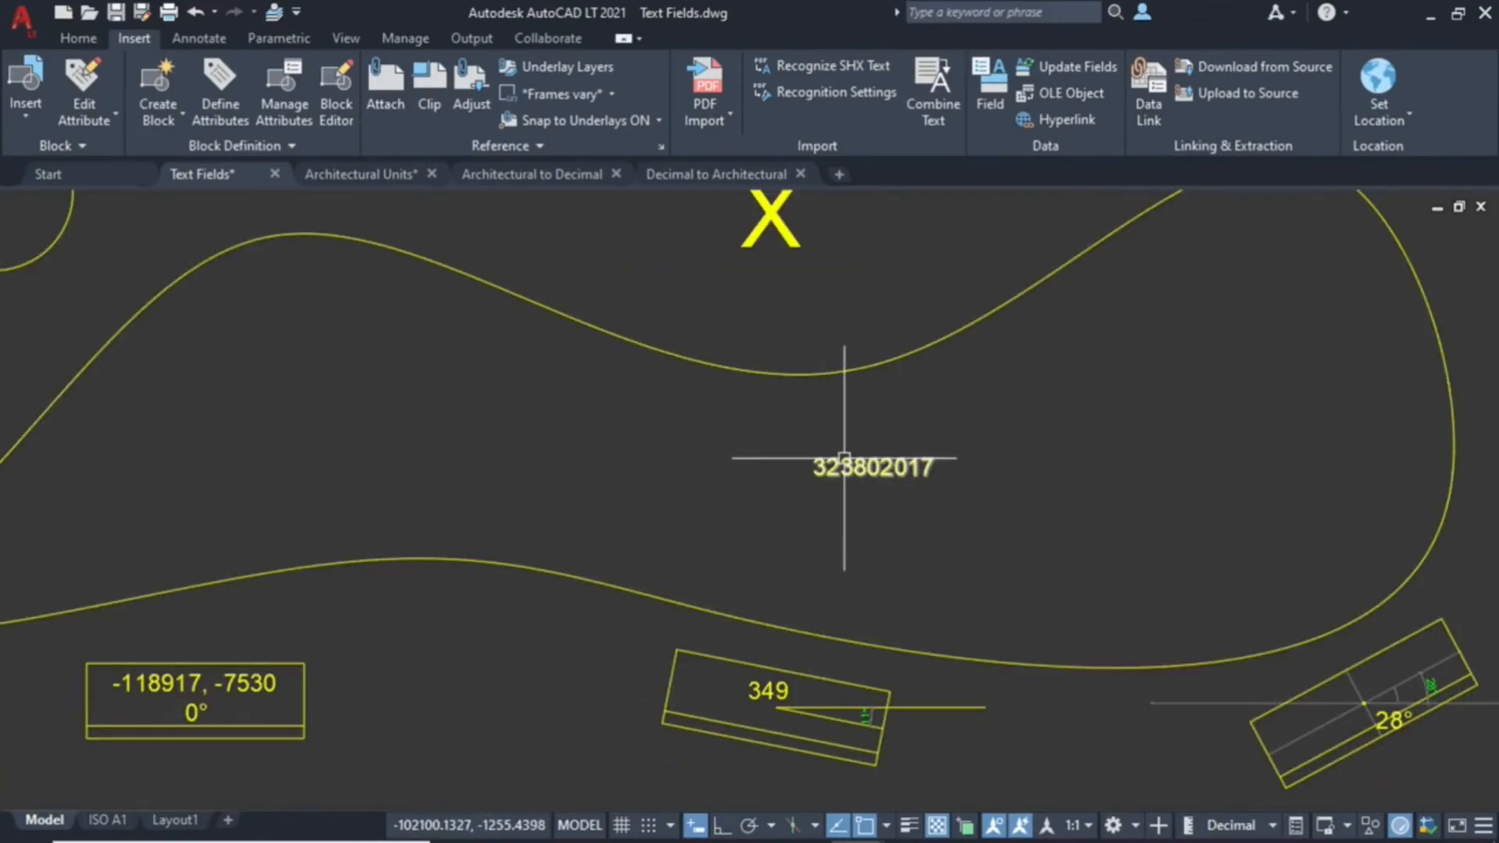
# Convert the millimetre width field in the 186.00 SFT guest room's label to plain text and finish editing the label
pyautogui.scroll(-4, 827, 512)
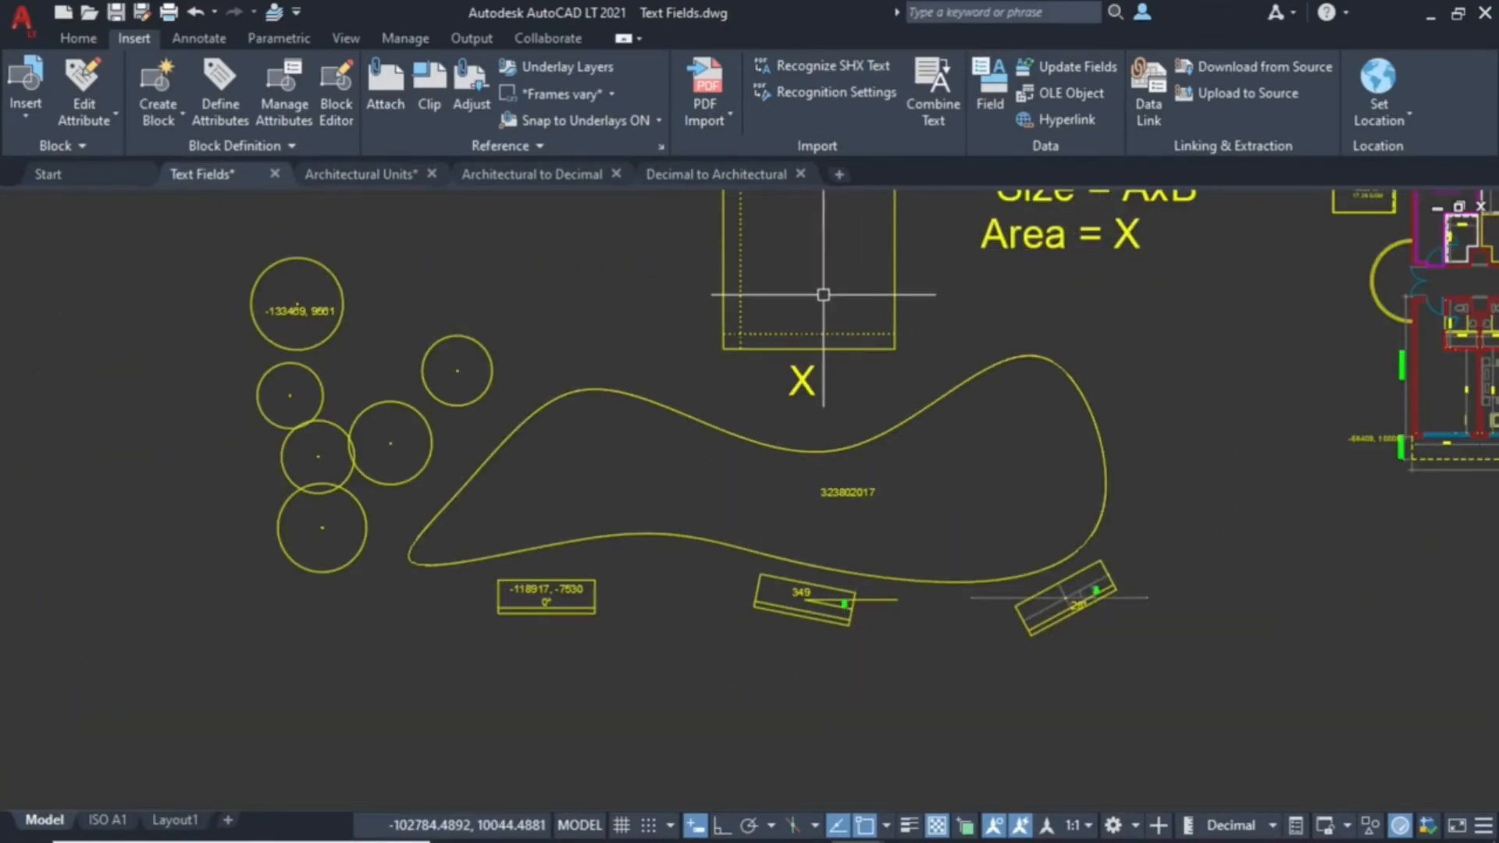
pyautogui.scroll(-3, 823, 294)
pyautogui.scroll(10, 947, 325)
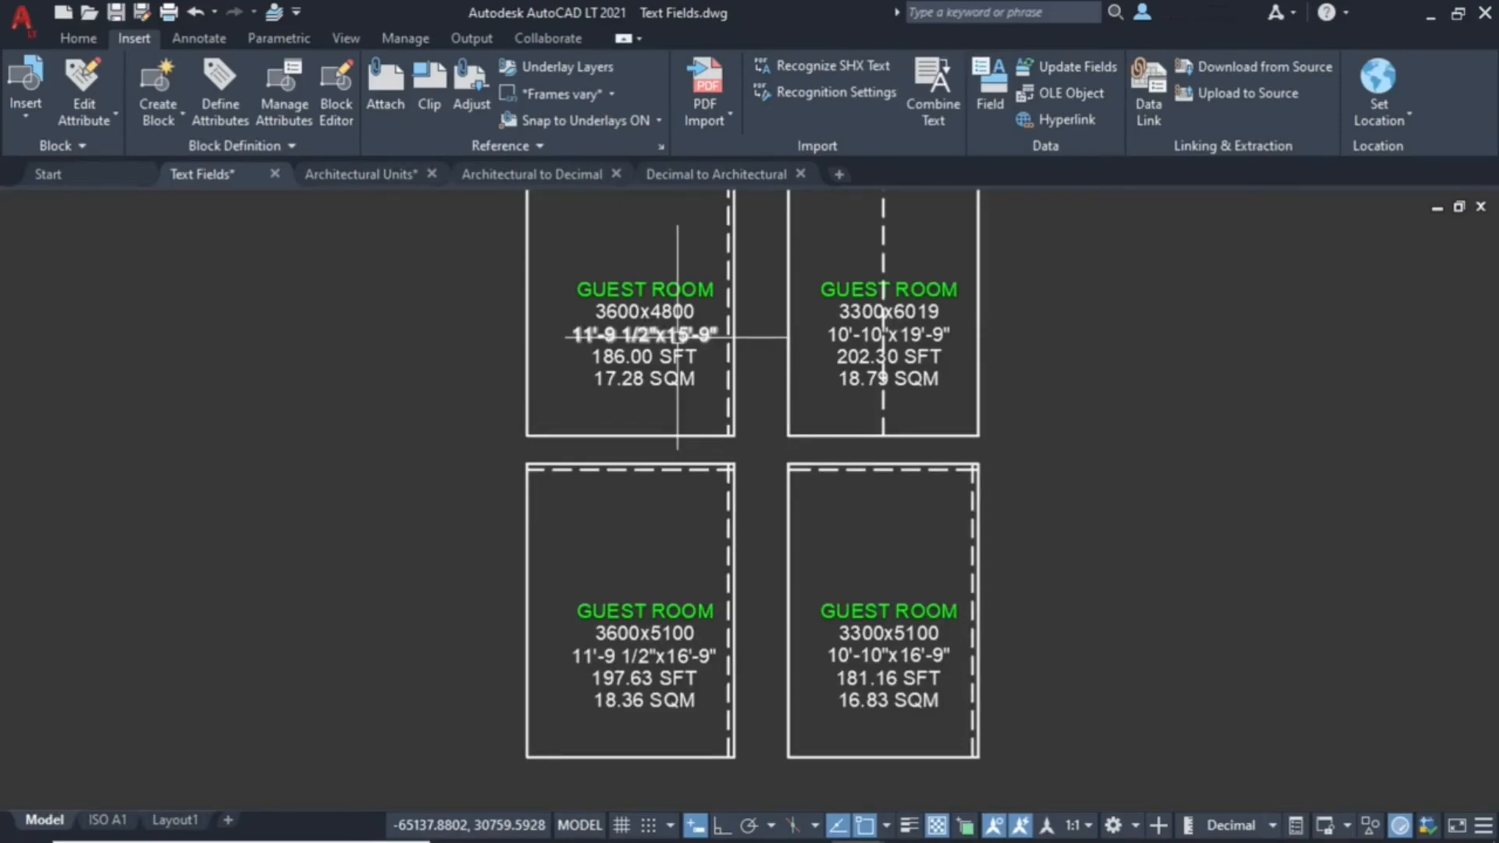
pyautogui.doubleClick(622, 308)
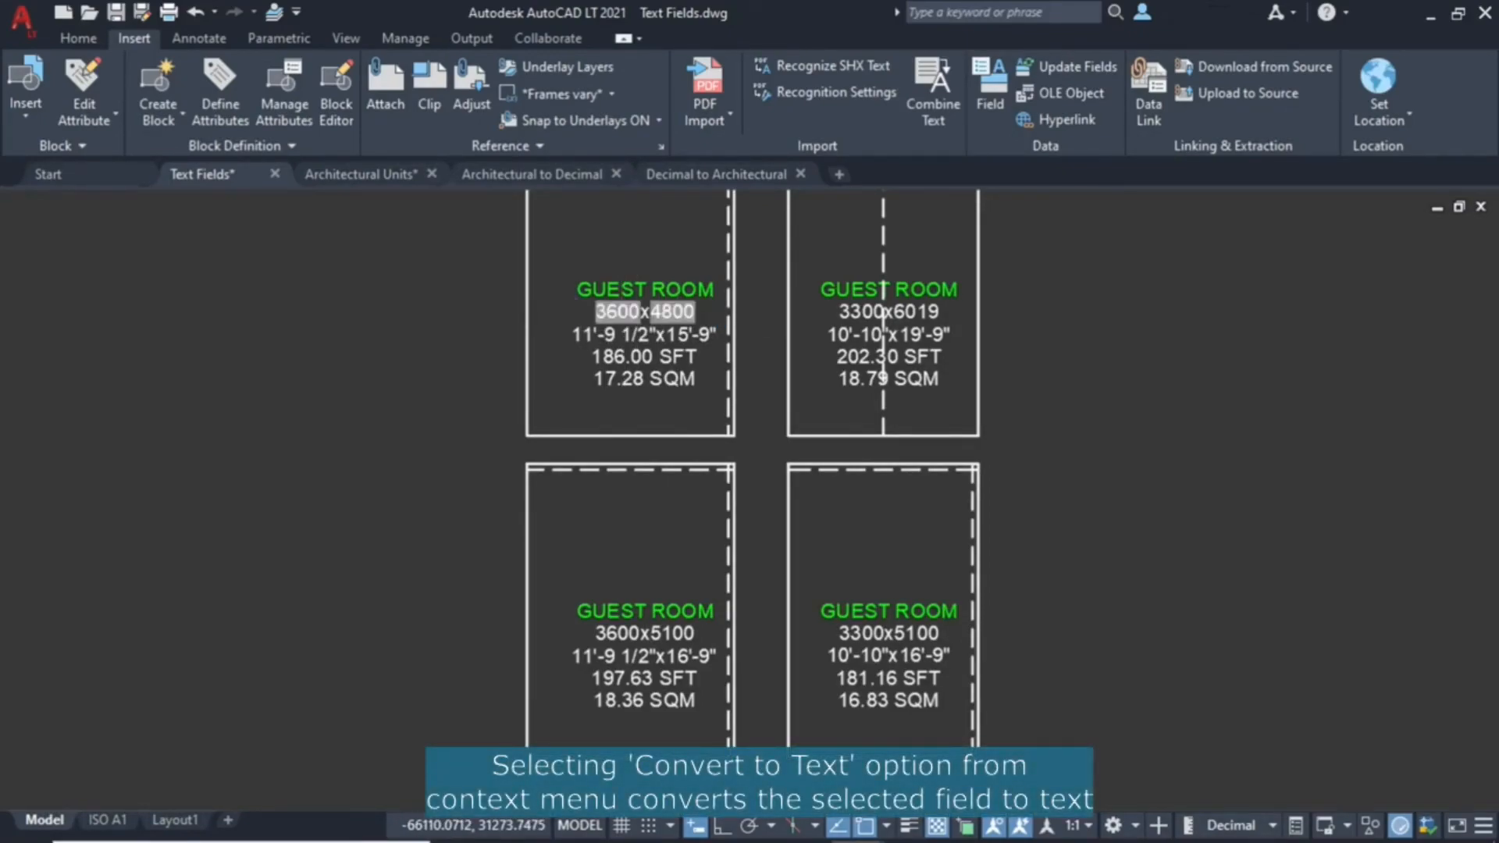
pyautogui.rightClick(607, 317)
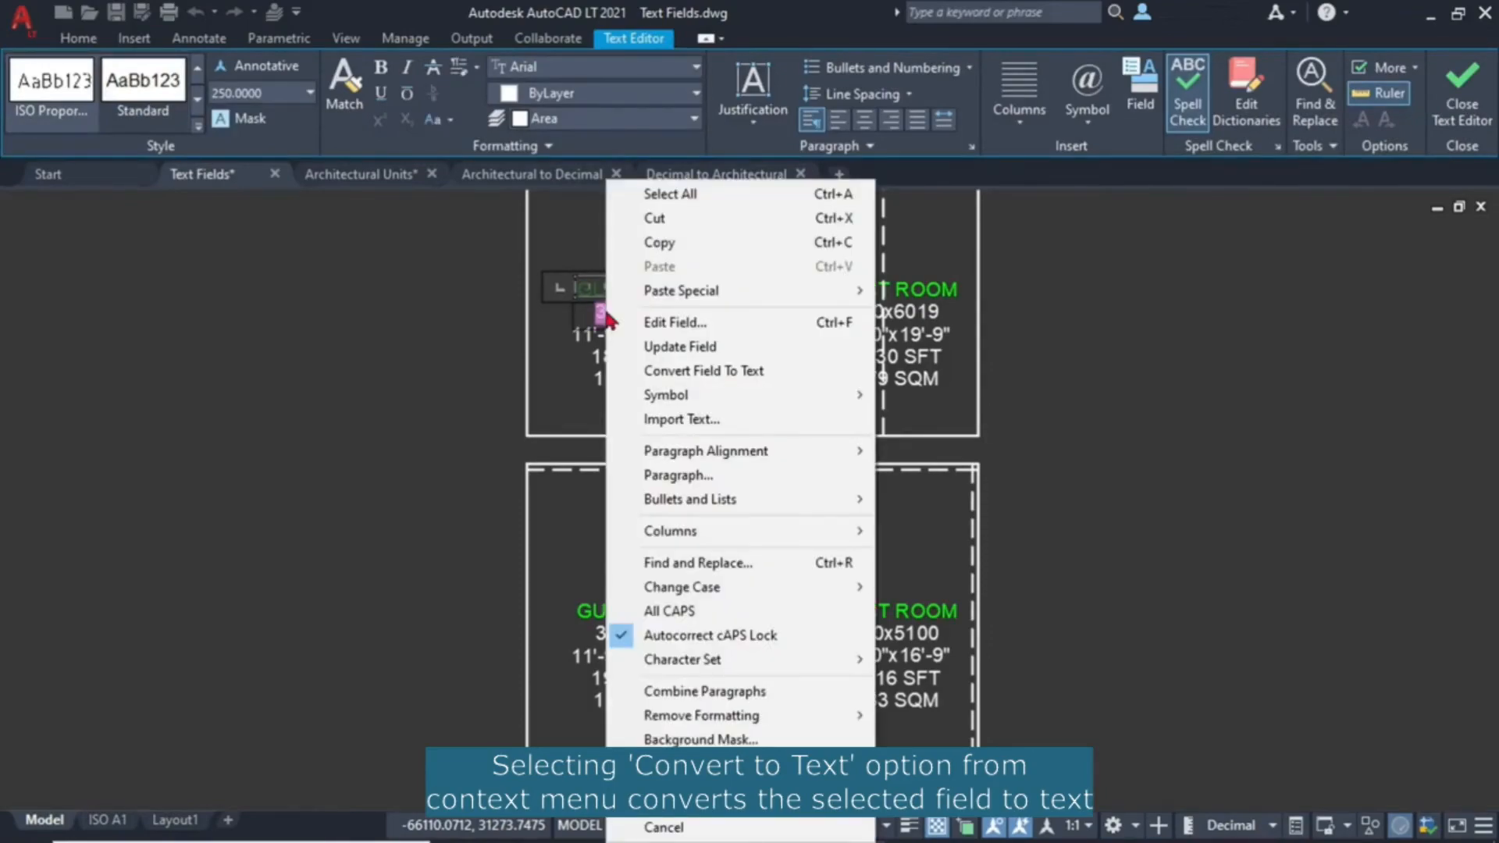
pyautogui.click(712, 372)
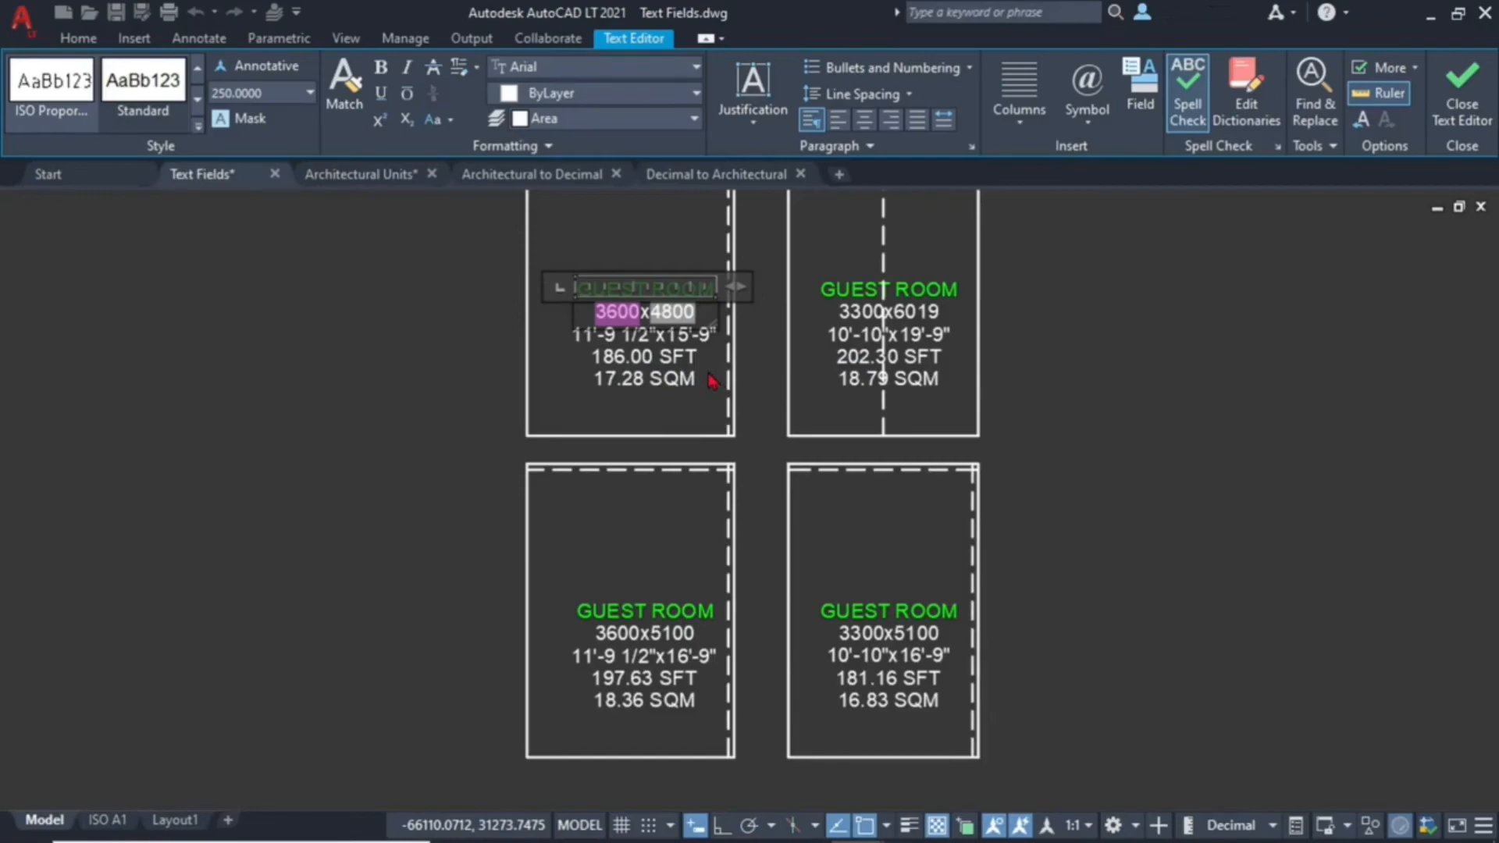
pyautogui.click(557, 347)
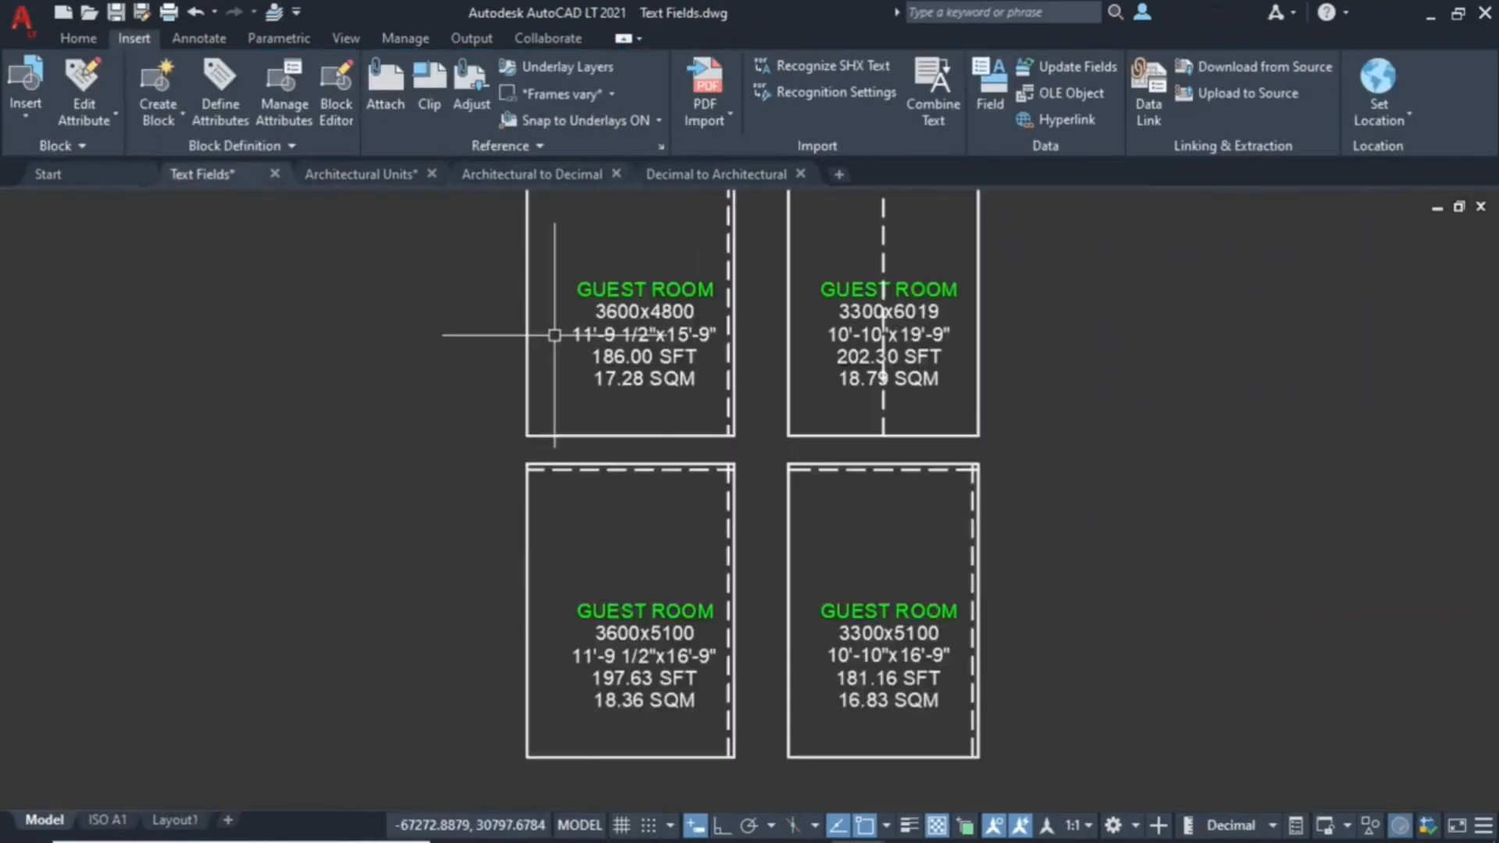
# Switch to the Architectural to Decimal drawing and examine the size, area, coordinate and rotation fields in both sets of sample objects
pyautogui.click(546, 175)
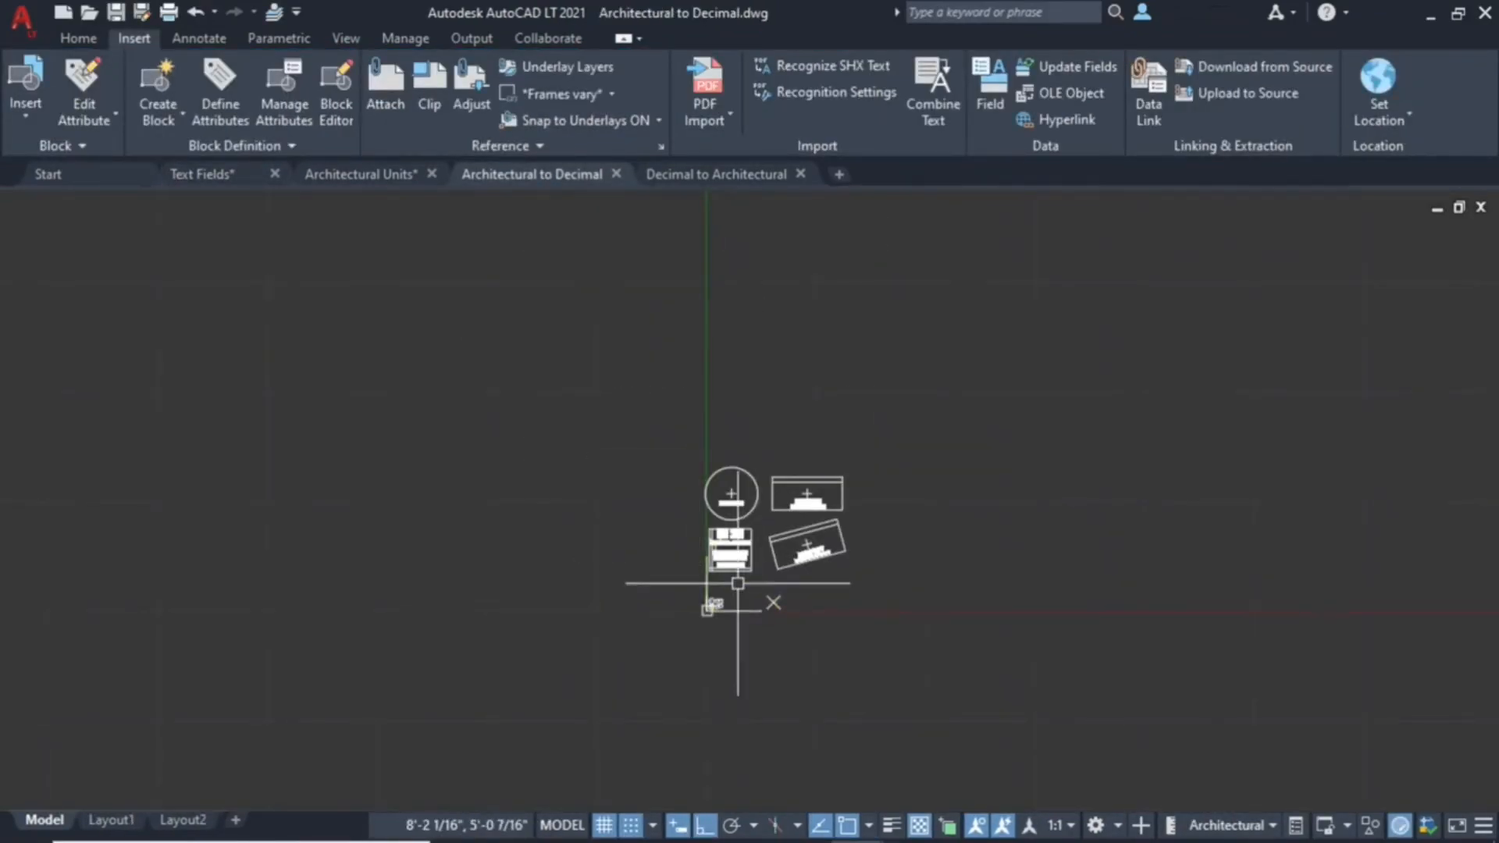
pyautogui.scroll(6, 709, 593)
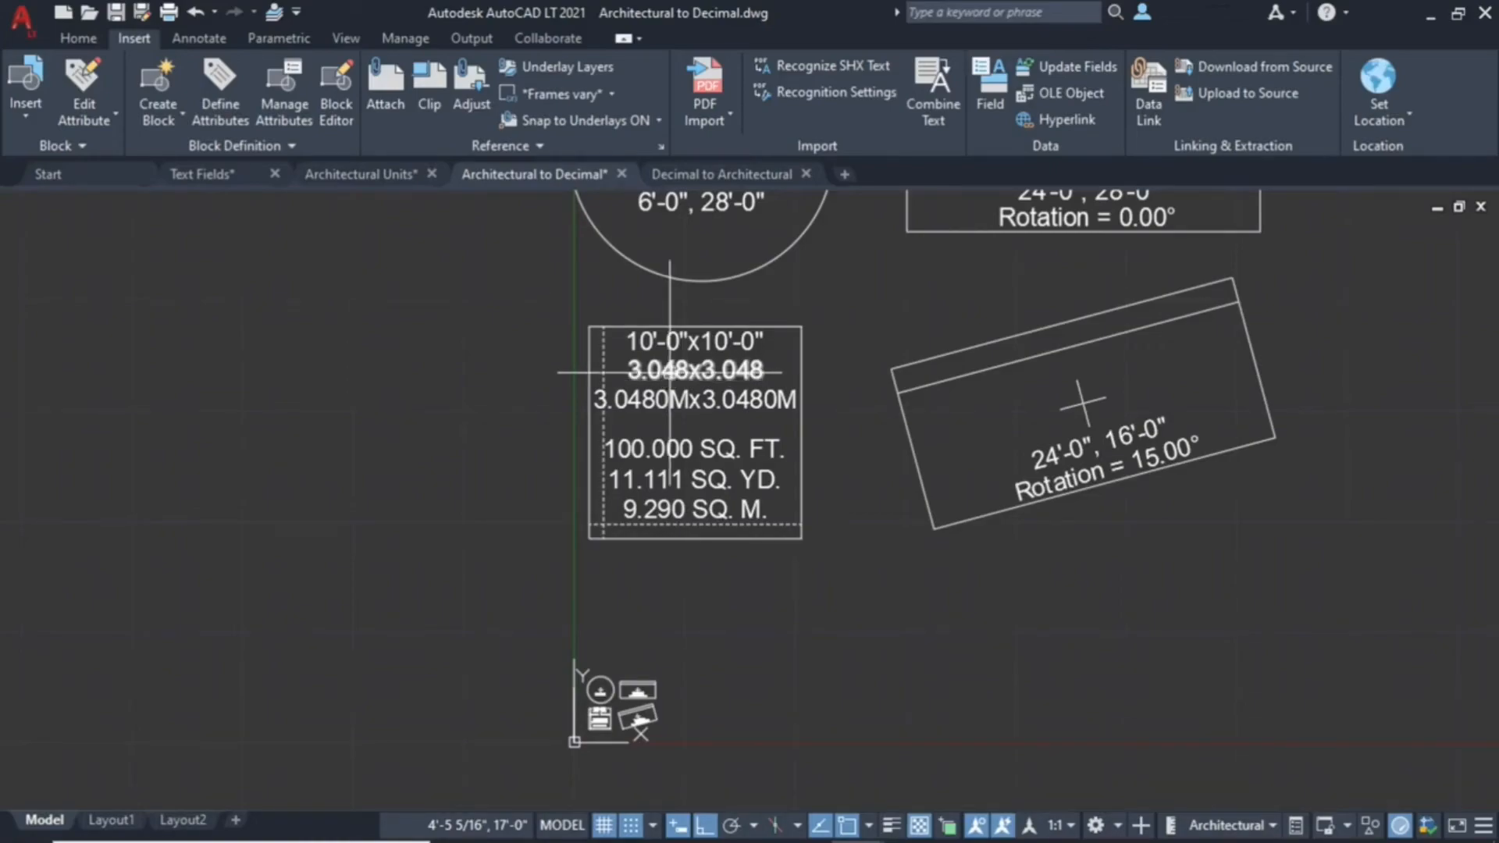
pyautogui.scroll(2, 694, 328)
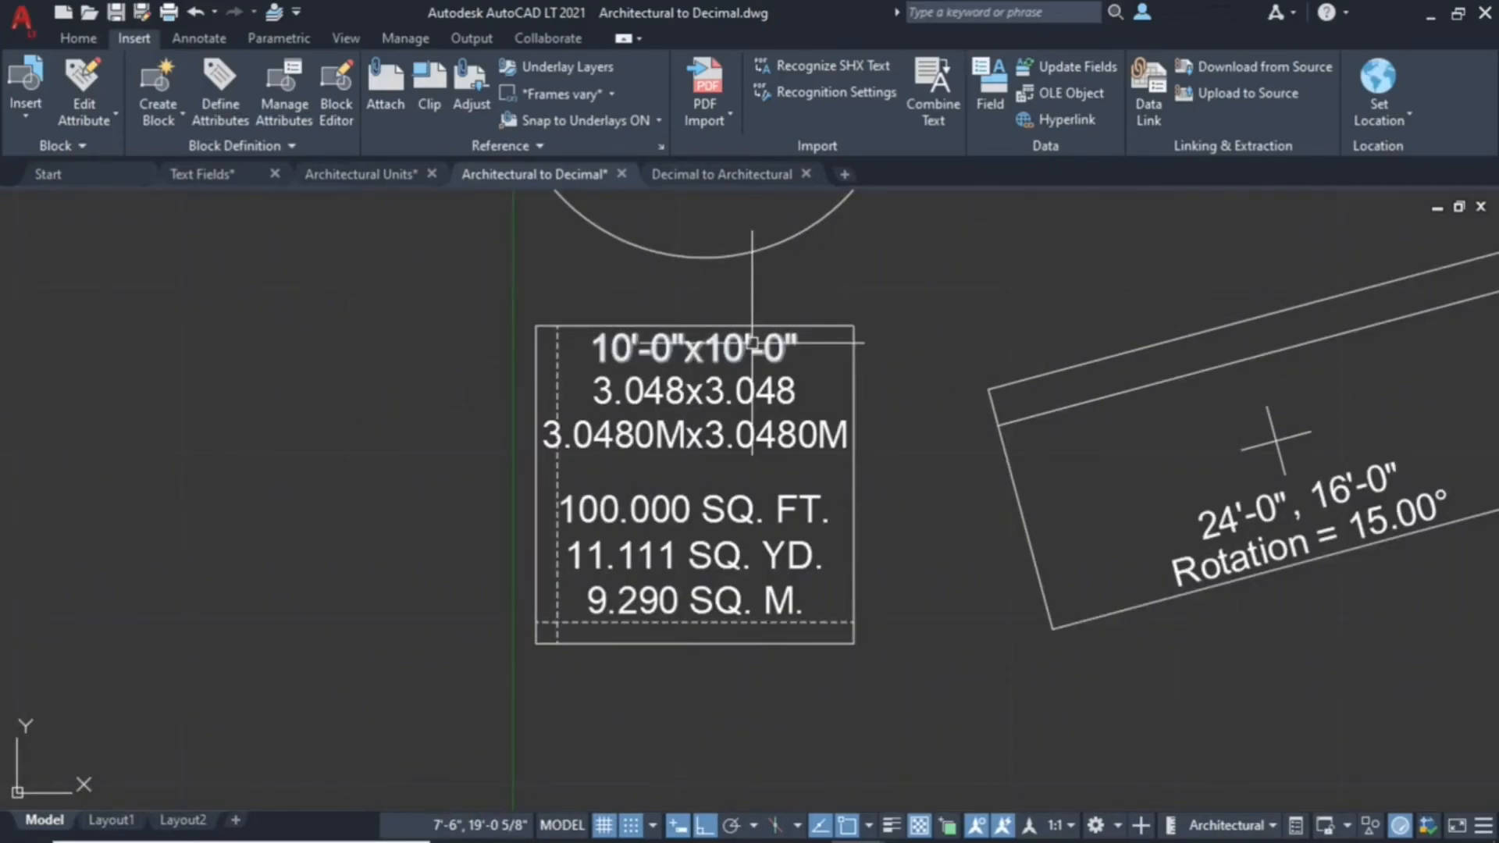
pyautogui.scroll(-3, 751, 342)
pyautogui.scroll(5, 578, 424)
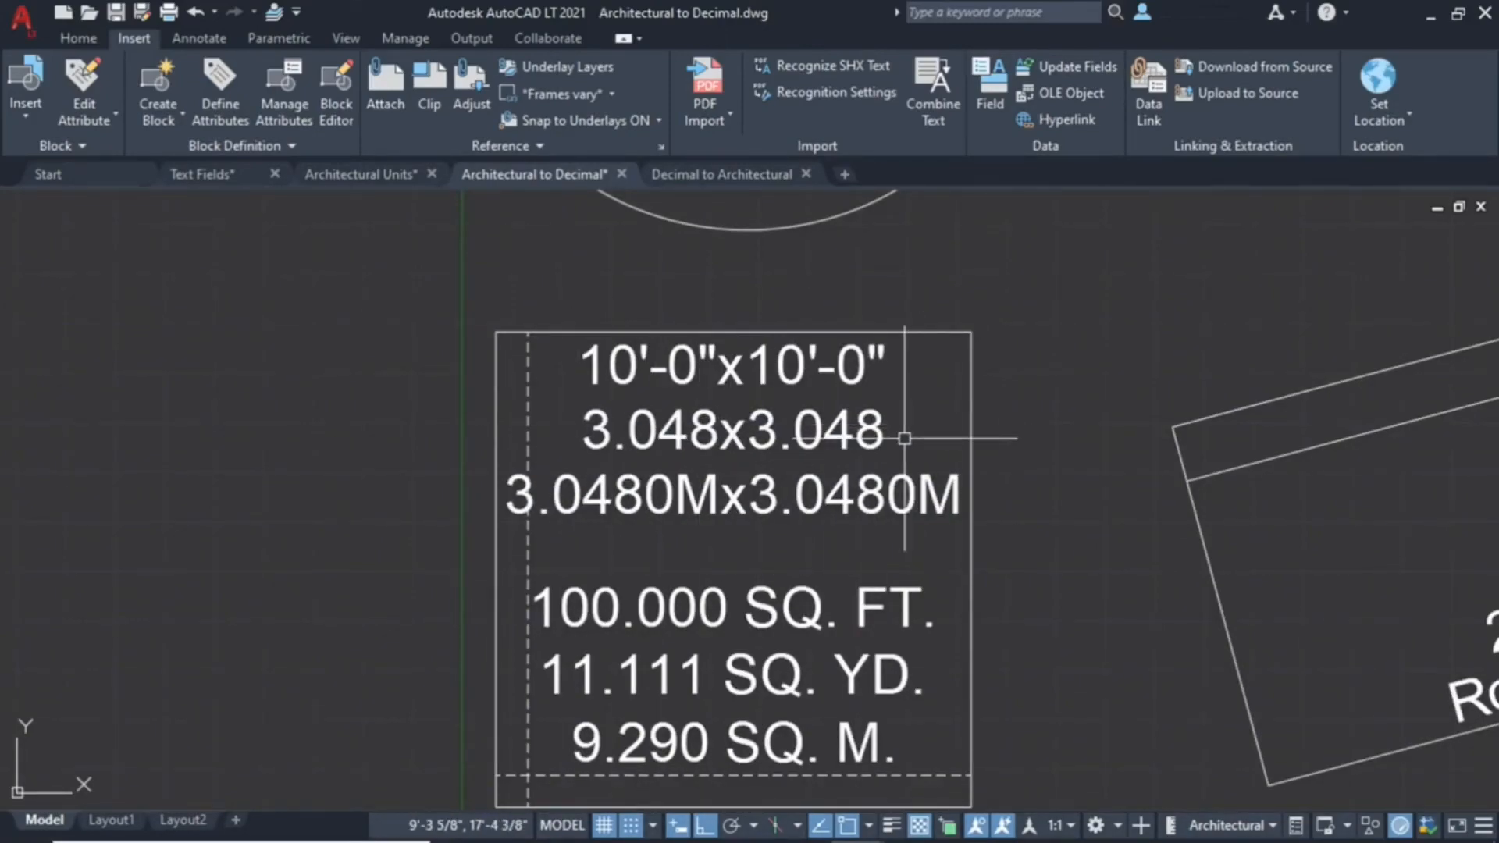
pyautogui.moveTo(906, 431); pyautogui.dragTo(887, 345, button='middle')
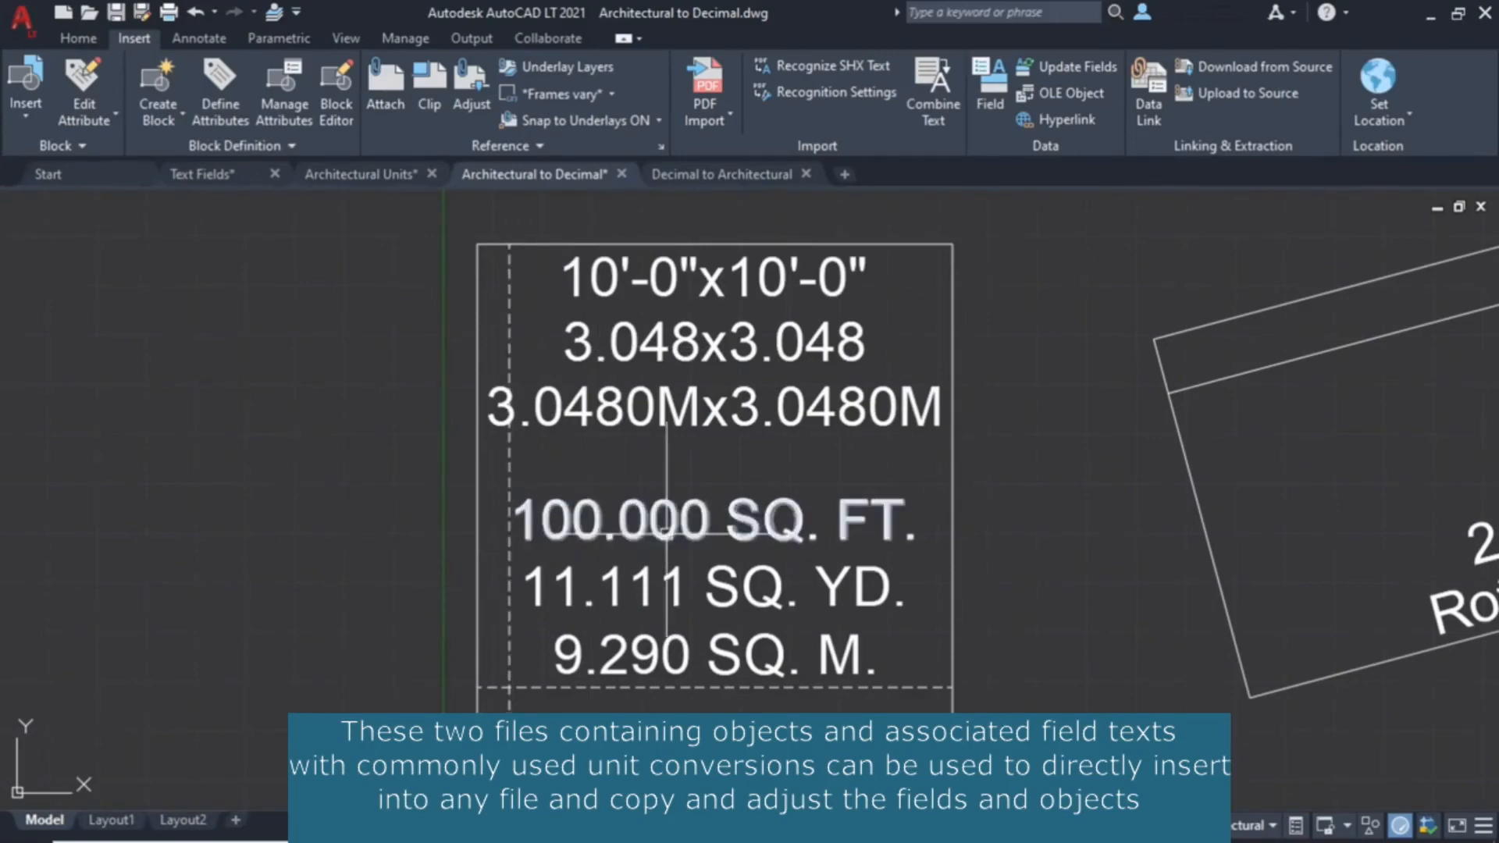
pyautogui.moveTo(816, 555)
pyautogui.mouseDown(button='middle')
pyautogui.moveTo(814, 463)
pyautogui.moveTo(825, 543)
pyautogui.mouseUp(button='middle')
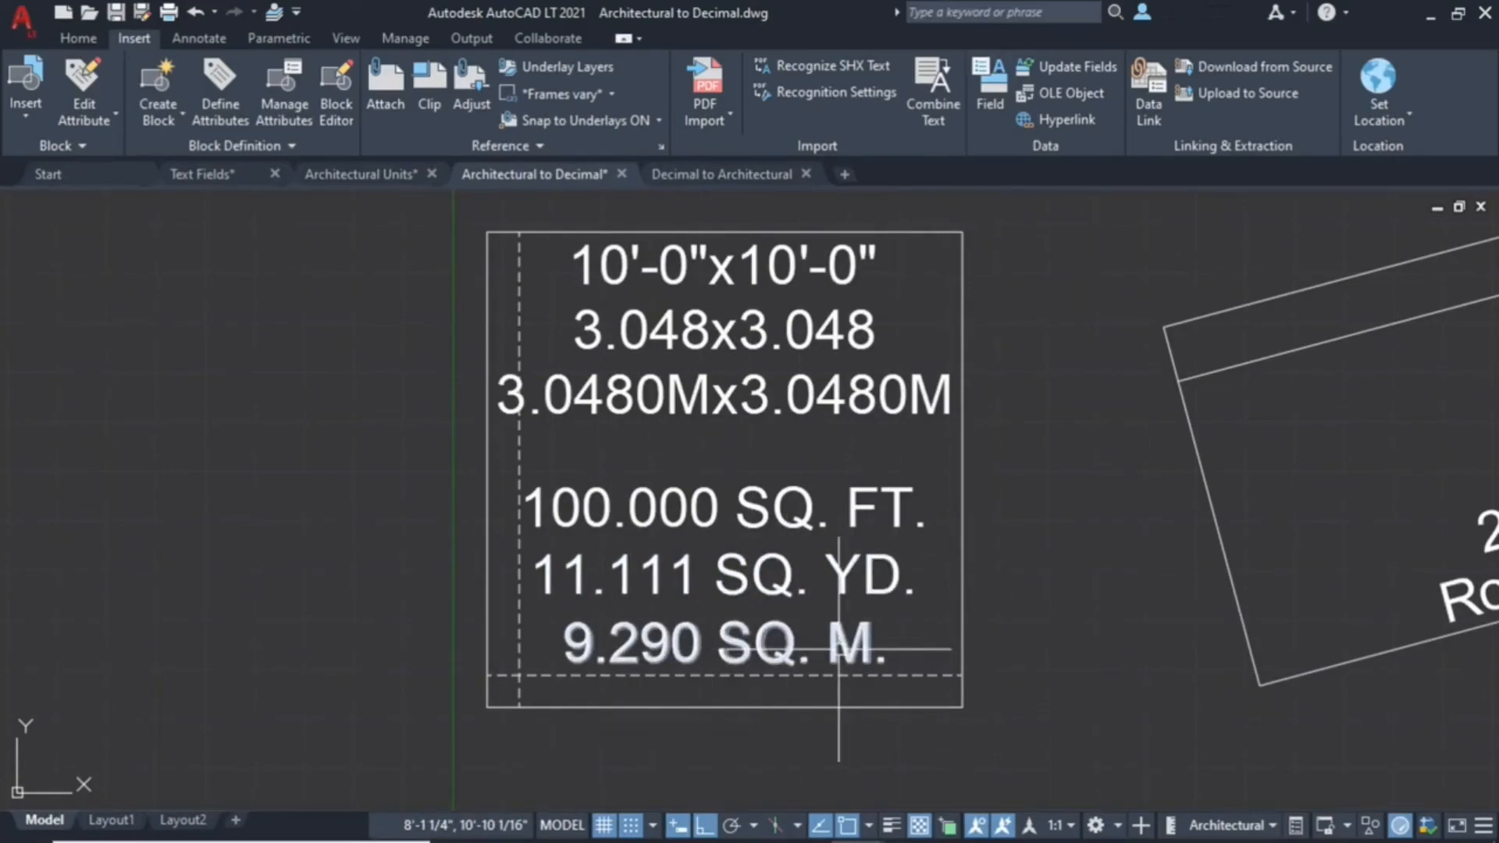
pyautogui.scroll(-4, 839, 648)
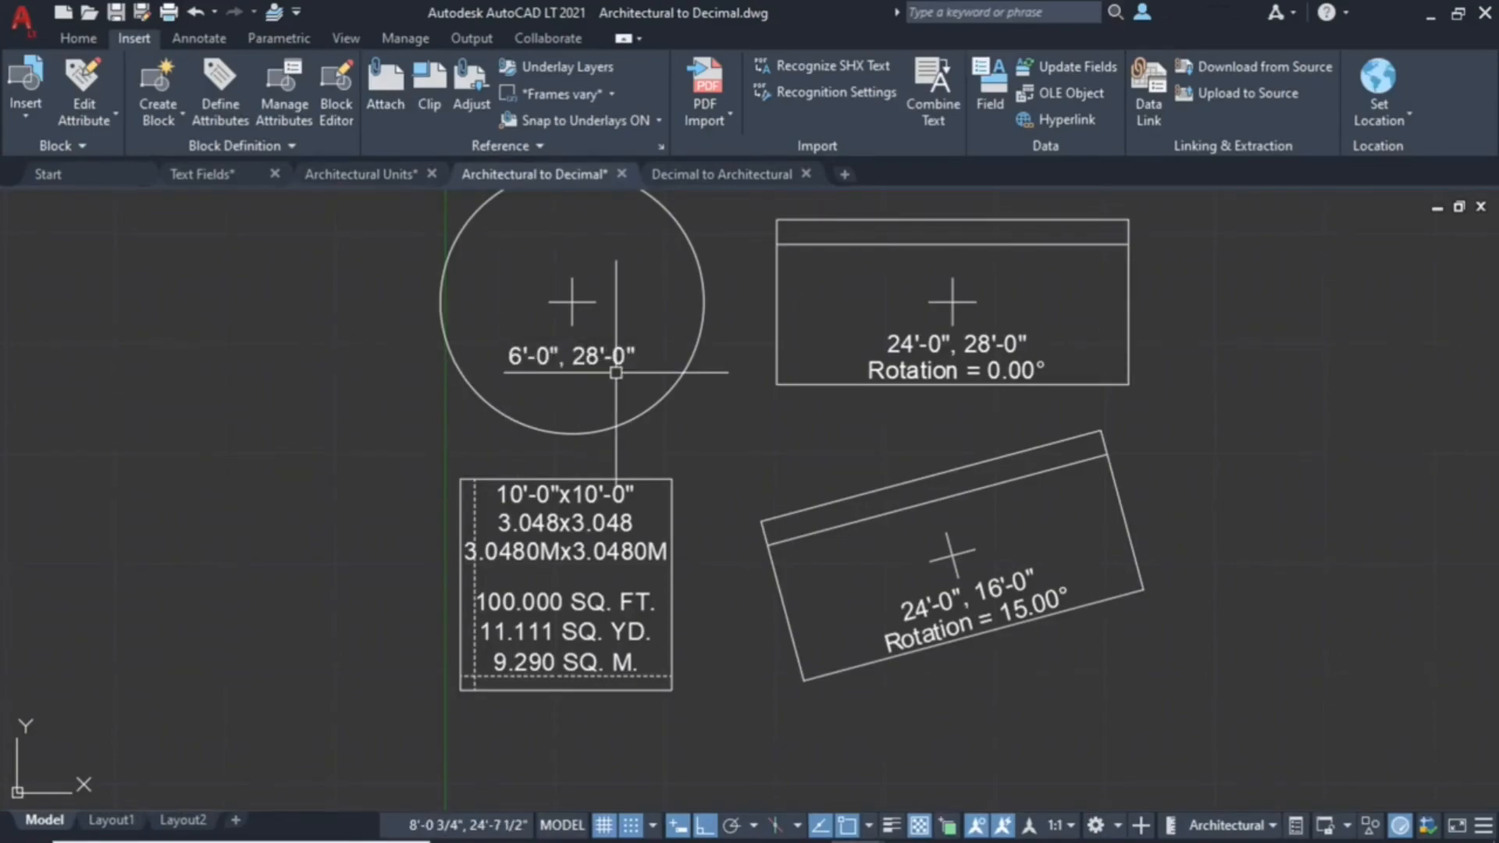
pyautogui.moveTo(615, 373); pyautogui.dragTo(781, 498, button='middle')
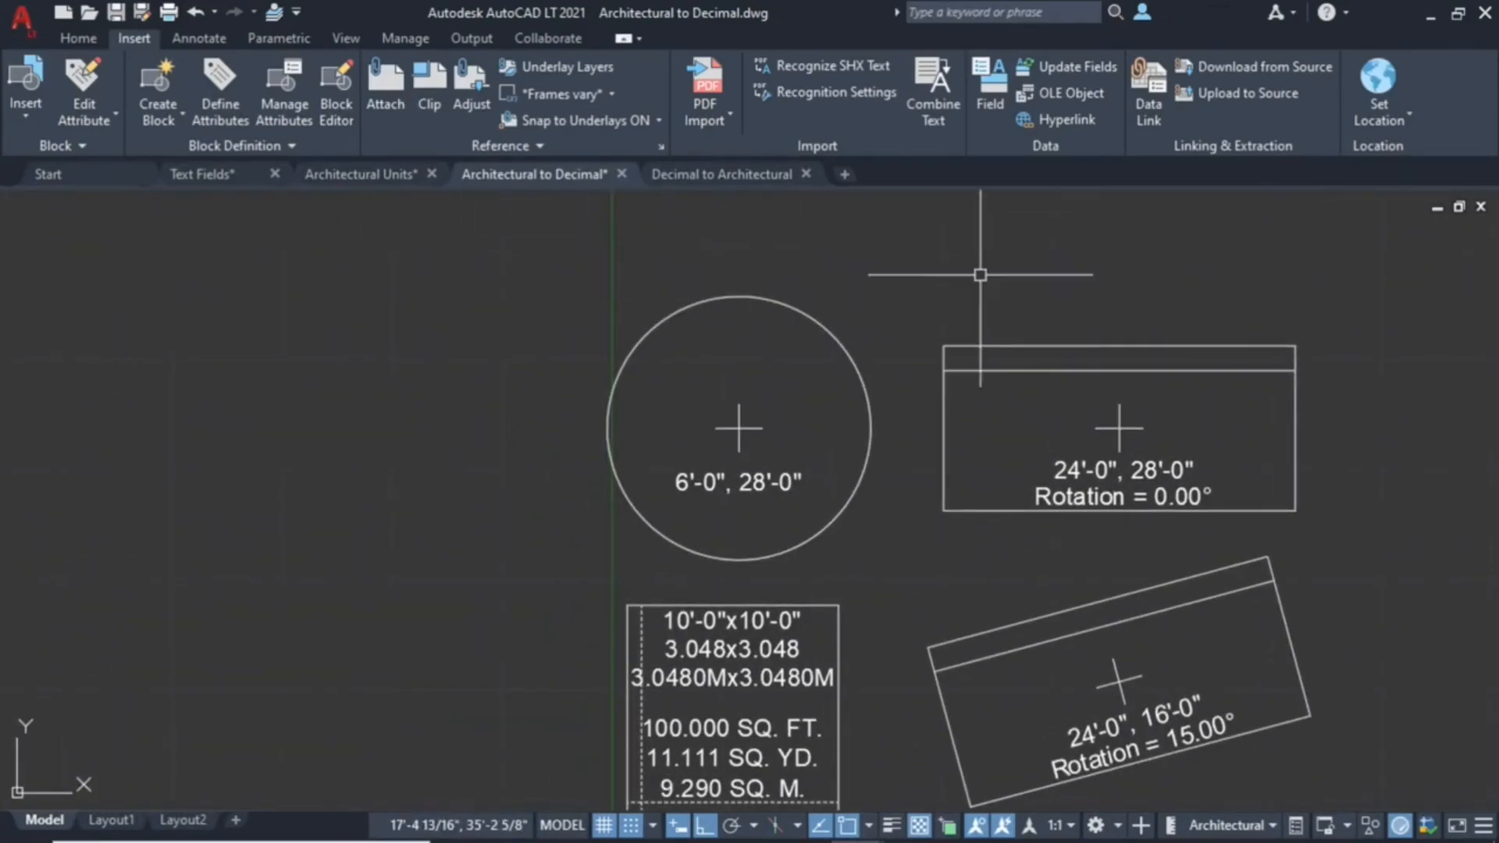
pyautogui.moveTo(865, 421); pyautogui.dragTo(818, 200, button='middle')
pyautogui.scroll(-4, 805, 249)
pyautogui.scroll(8, 716, 477)
pyautogui.scroll(3, 685, 494)
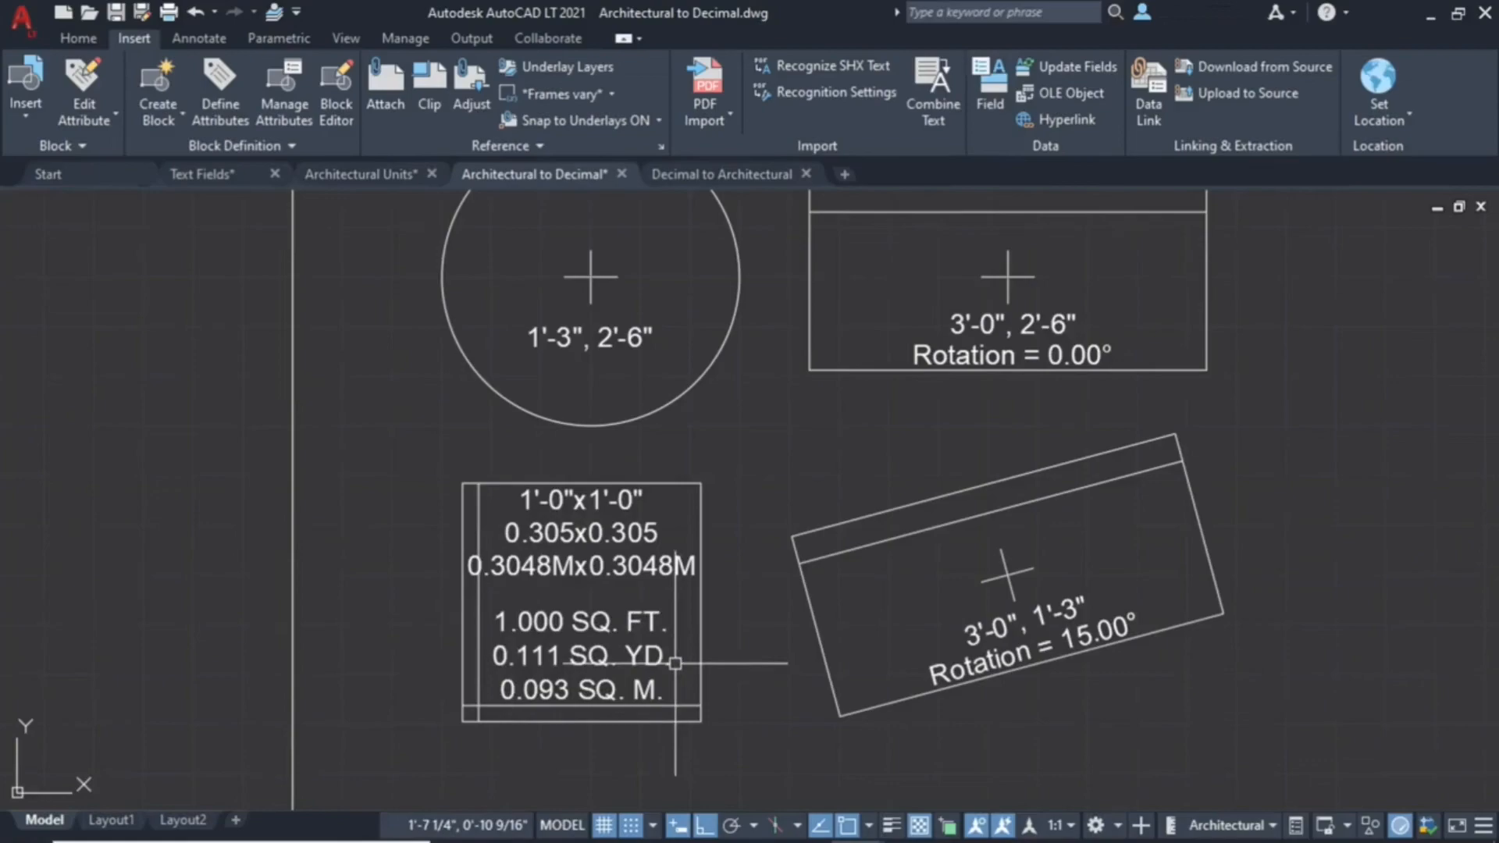
pyautogui.scroll(-5, 600, 544)
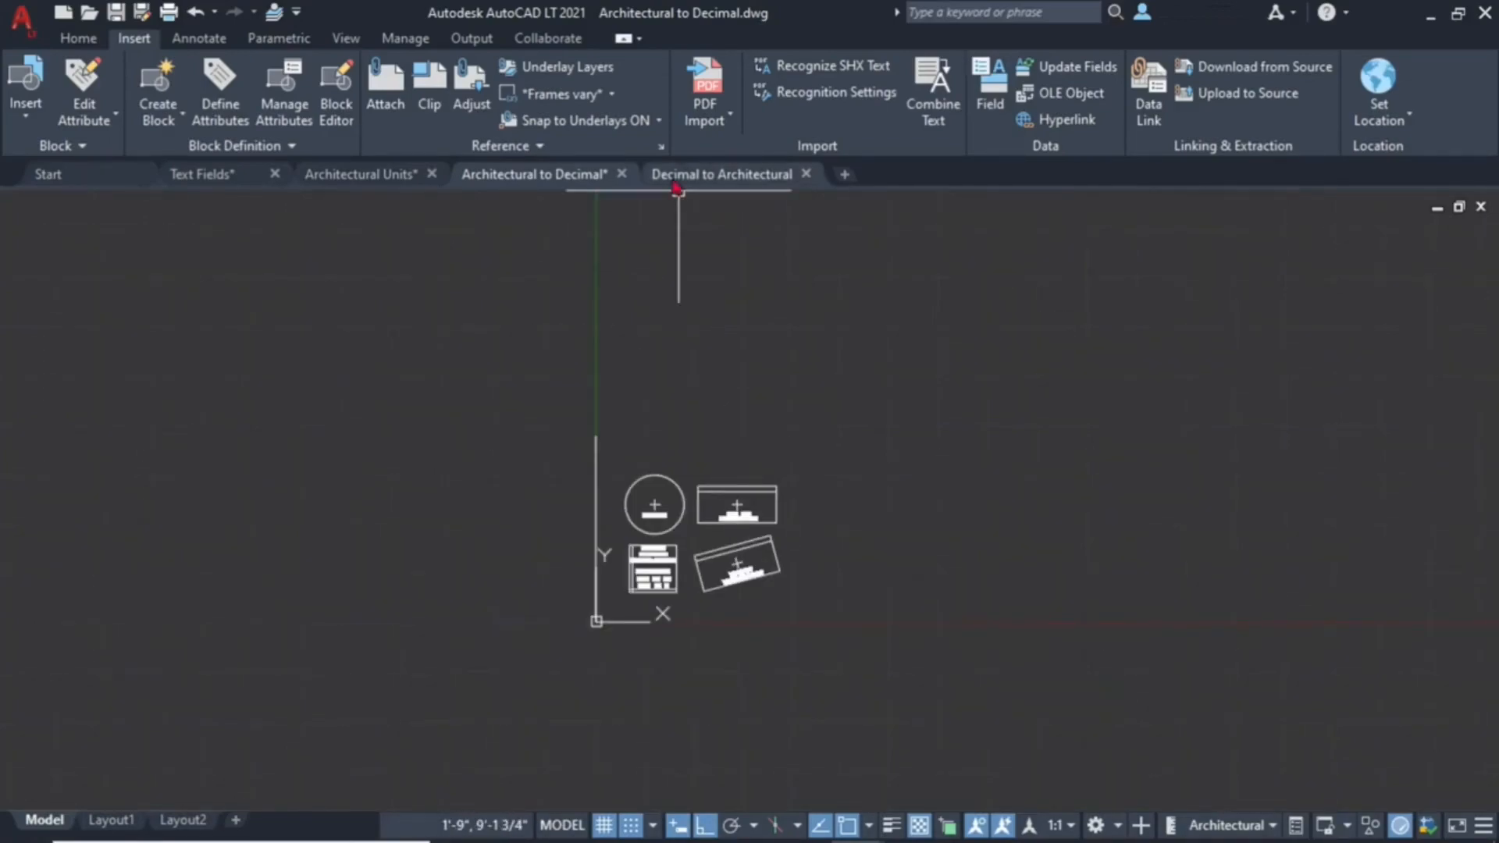
# Switch to the Decimal to Architectural drawing and examine the unit-conversion fields of the square and the objects above it
pyautogui.click(681, 176)
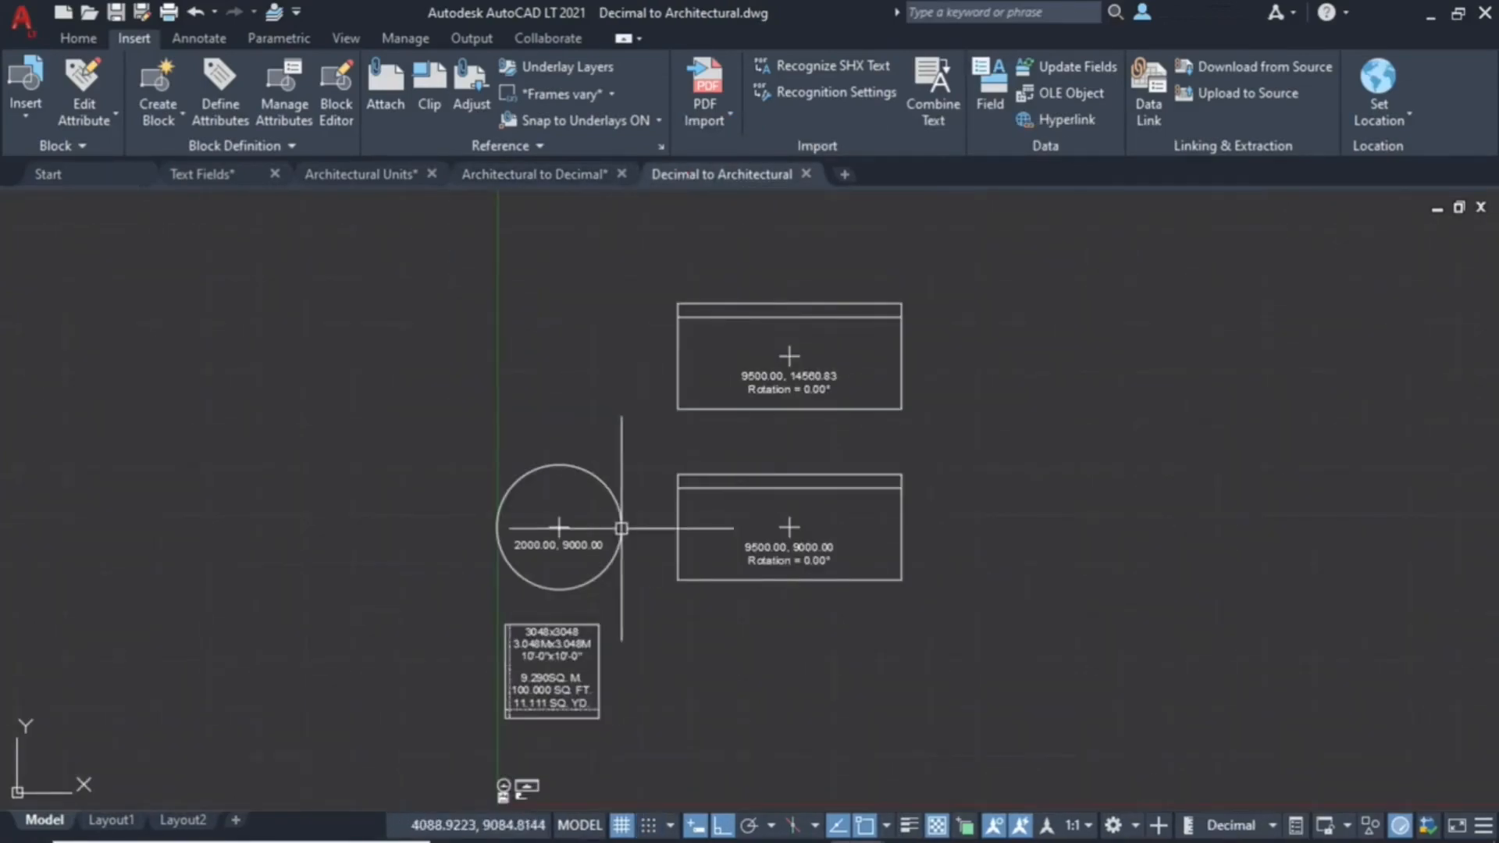
pyautogui.moveTo(559, 693); pyautogui.dragTo(602, 507, button='middle')
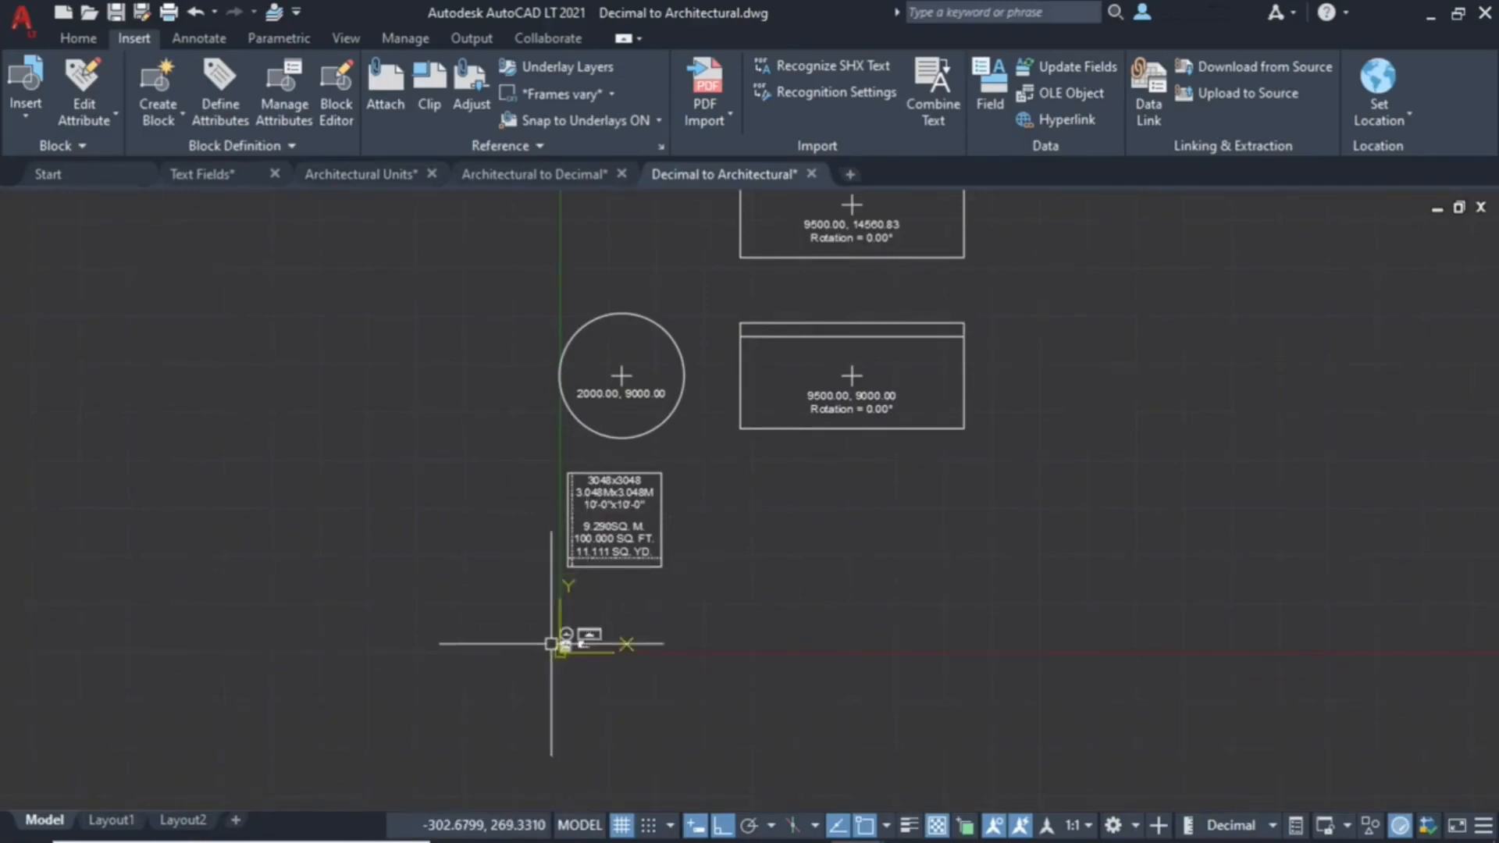
pyautogui.scroll(5, 605, 495)
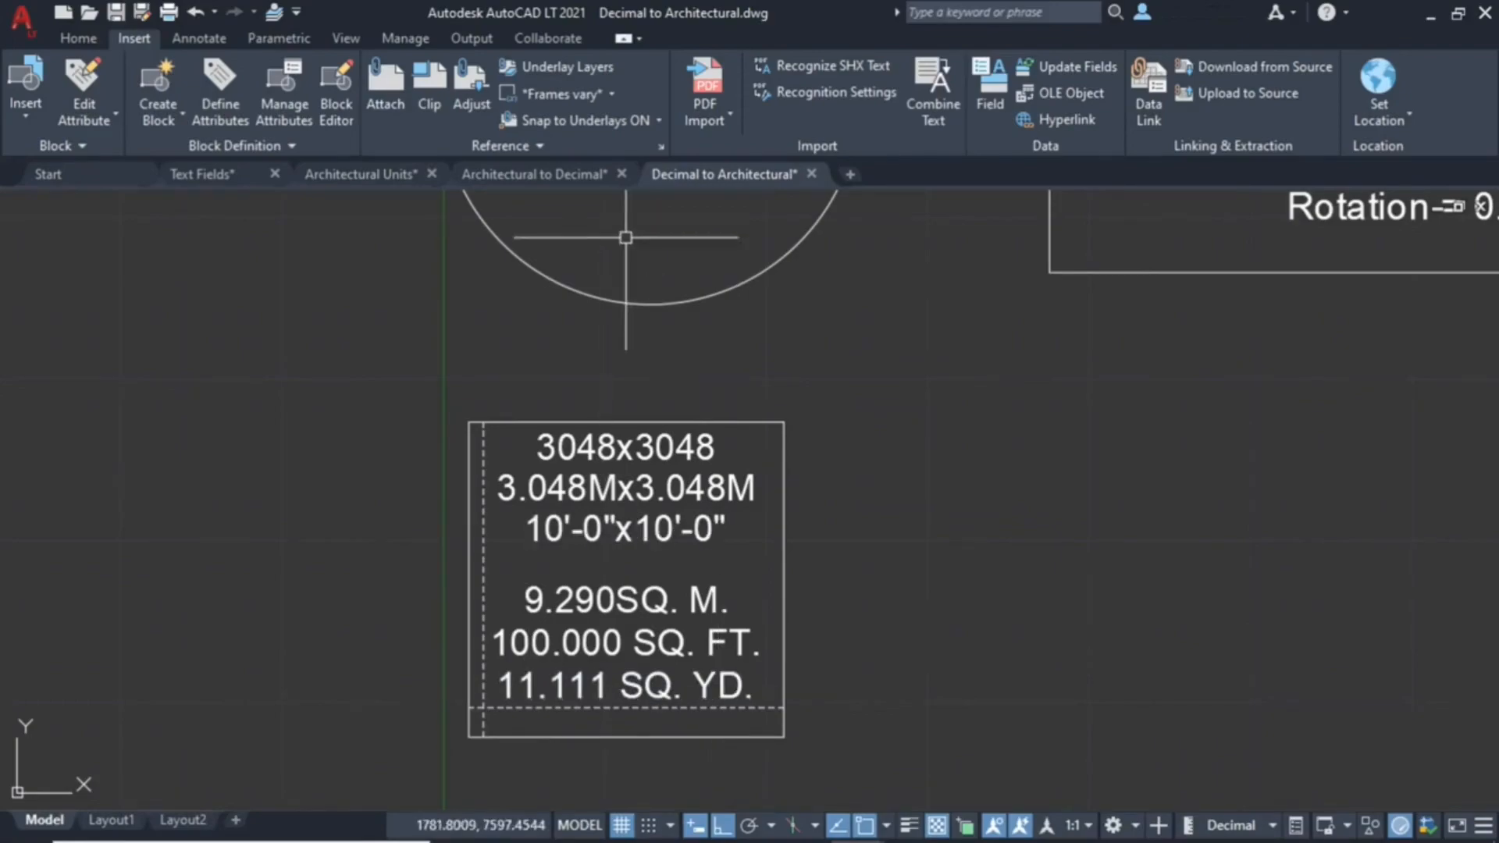
pyautogui.scroll(-4, 590, 196)
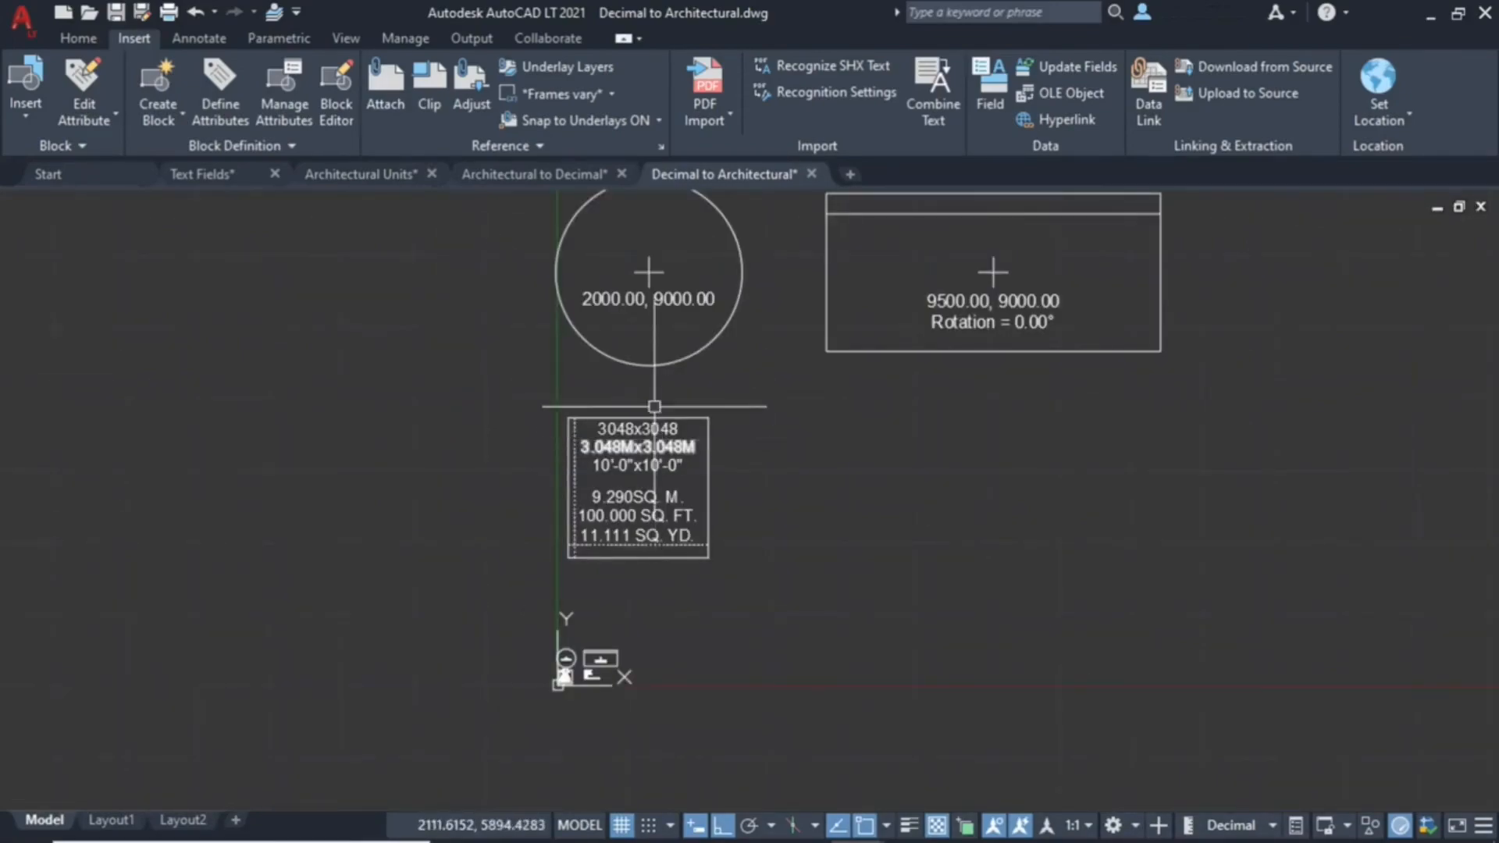
pyautogui.moveTo(681, 354); pyautogui.dragTo(638, 445, button='middle')
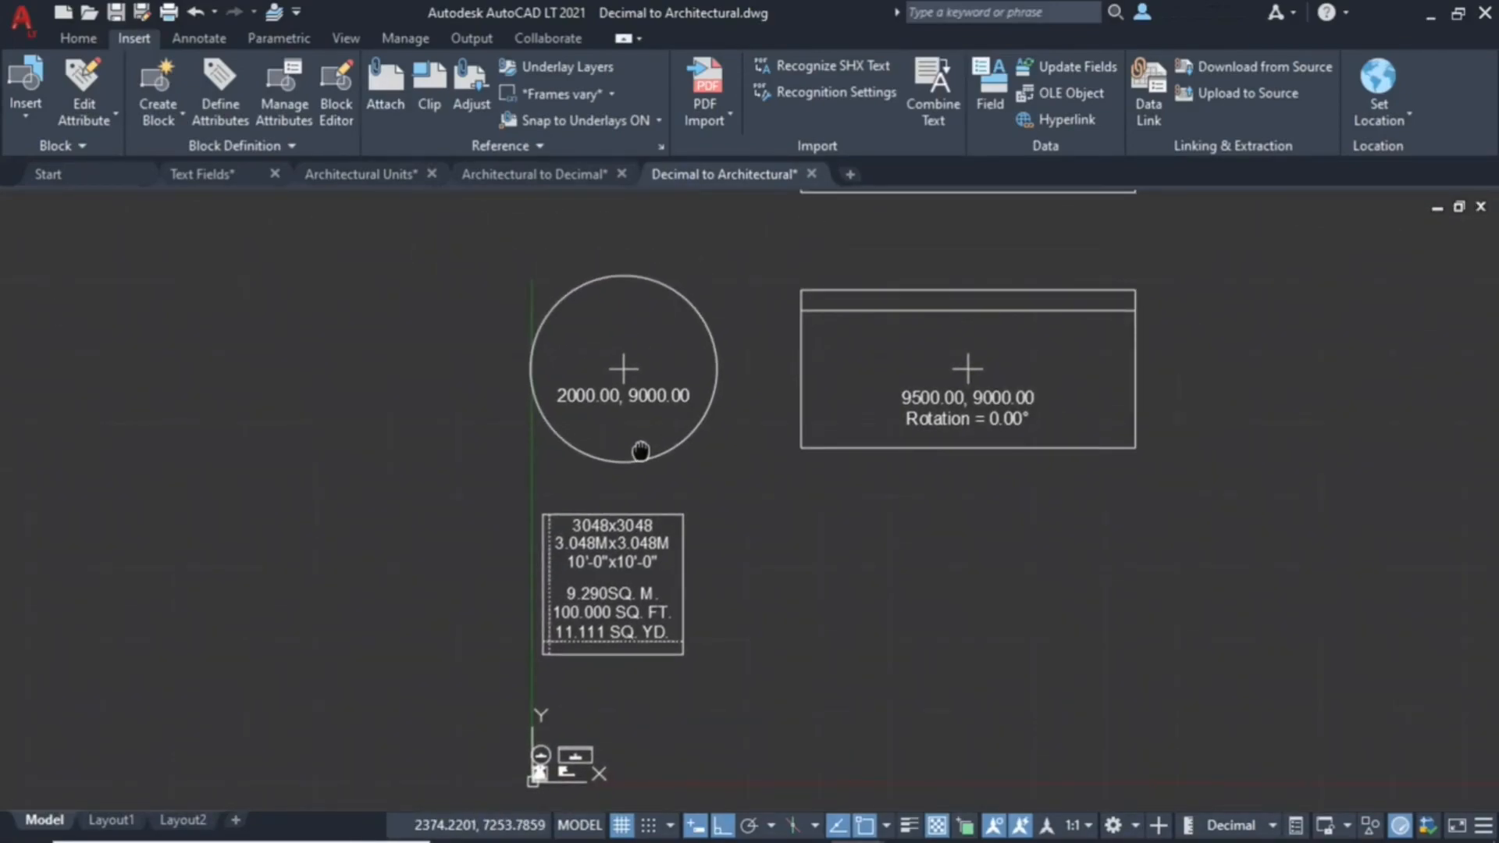
# Check the conversion factor in the additional format settings of the square's second metre length field, leaving the settings unchanged
pyautogui.scroll(3, 634, 586)
pyautogui.doubleClick(616, 500)
pyautogui.rightClick(619, 501)
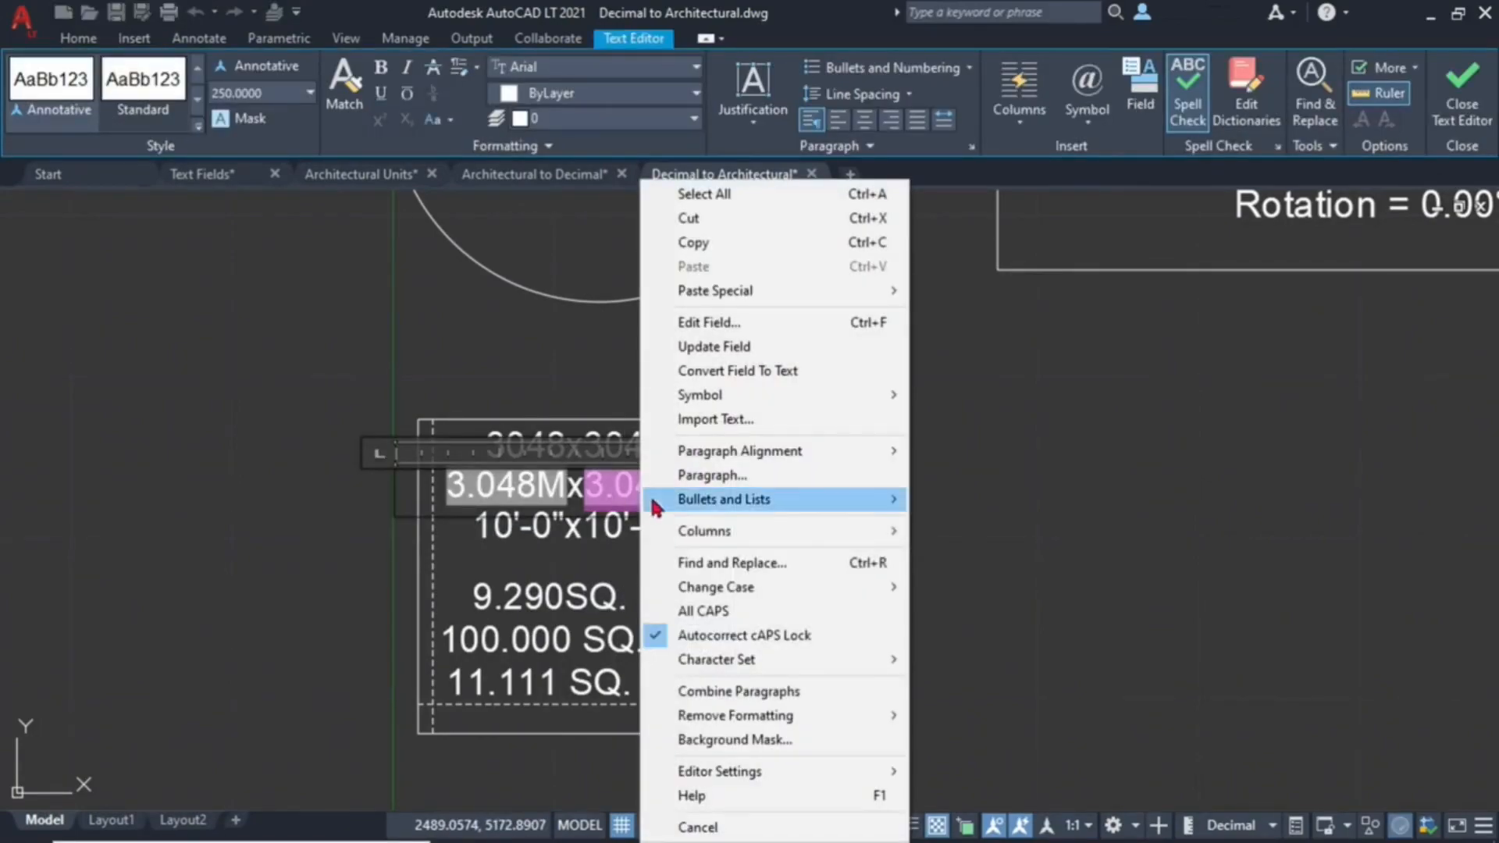
pyautogui.click(707, 322)
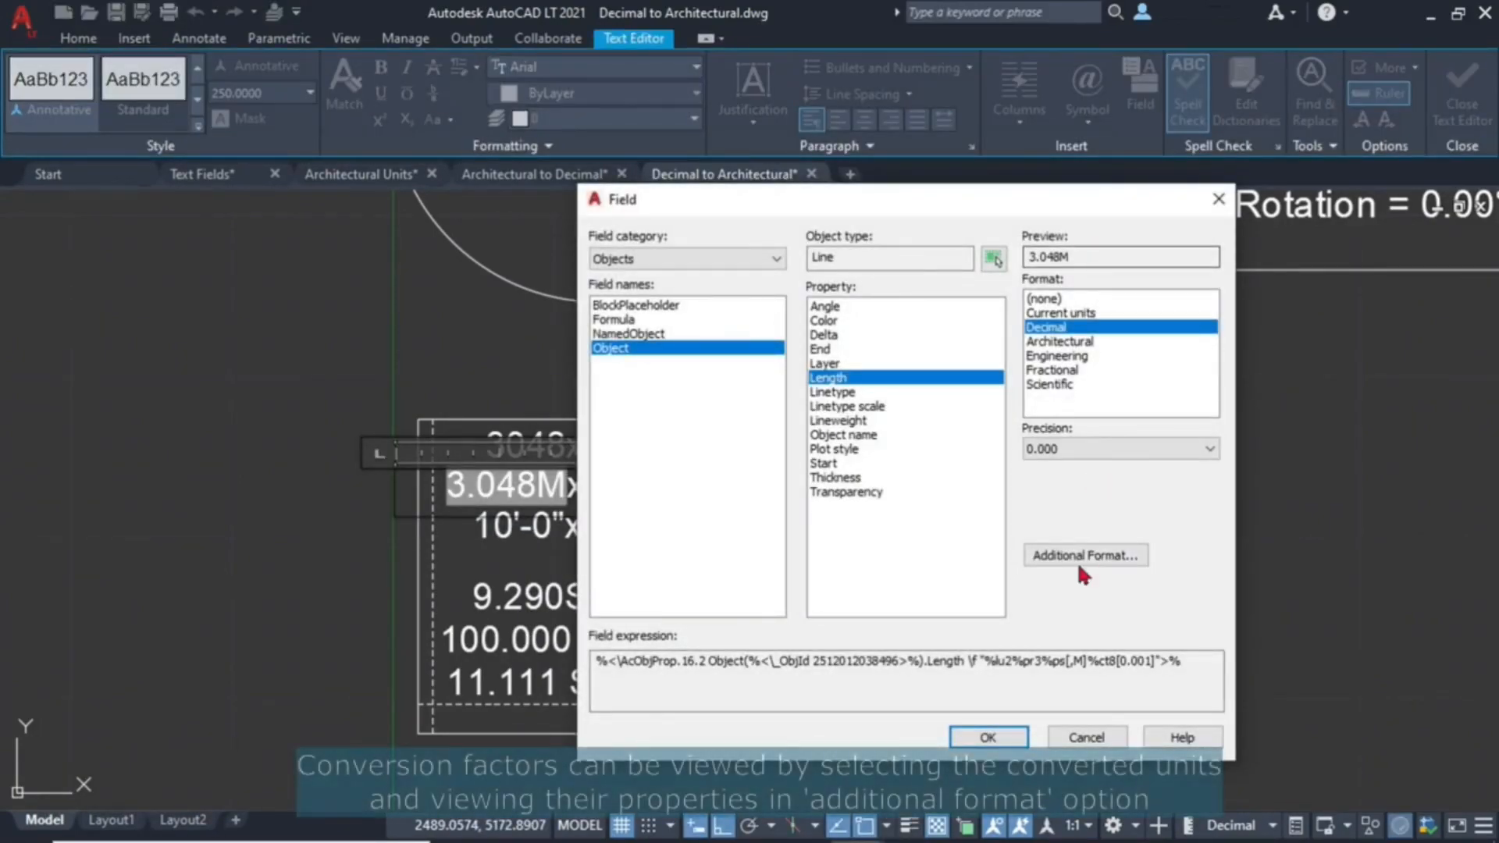
pyautogui.click(1082, 556)
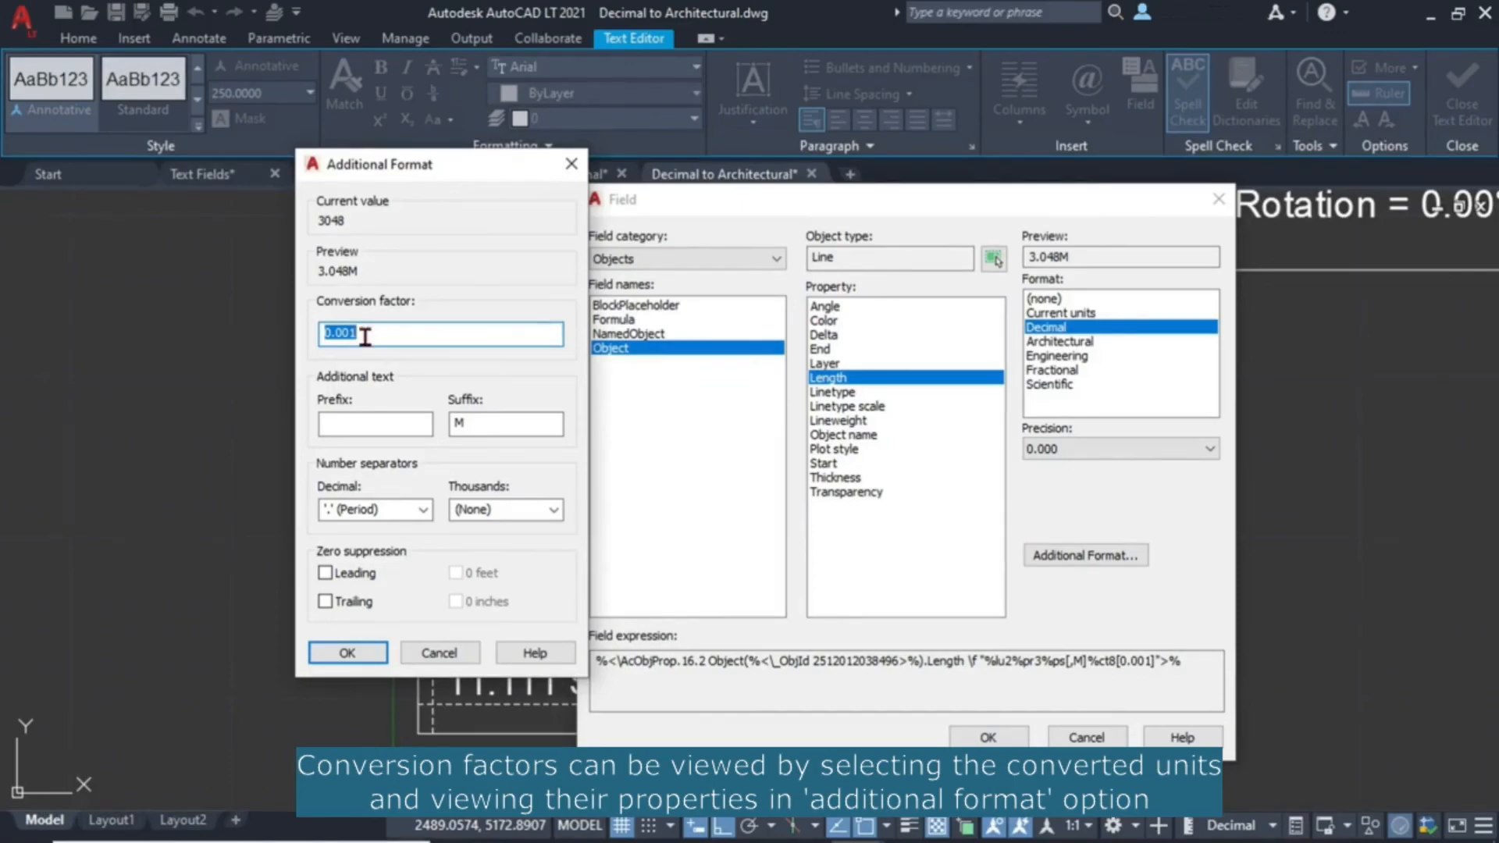
pyautogui.click(440, 653)
pyautogui.click(1087, 738)
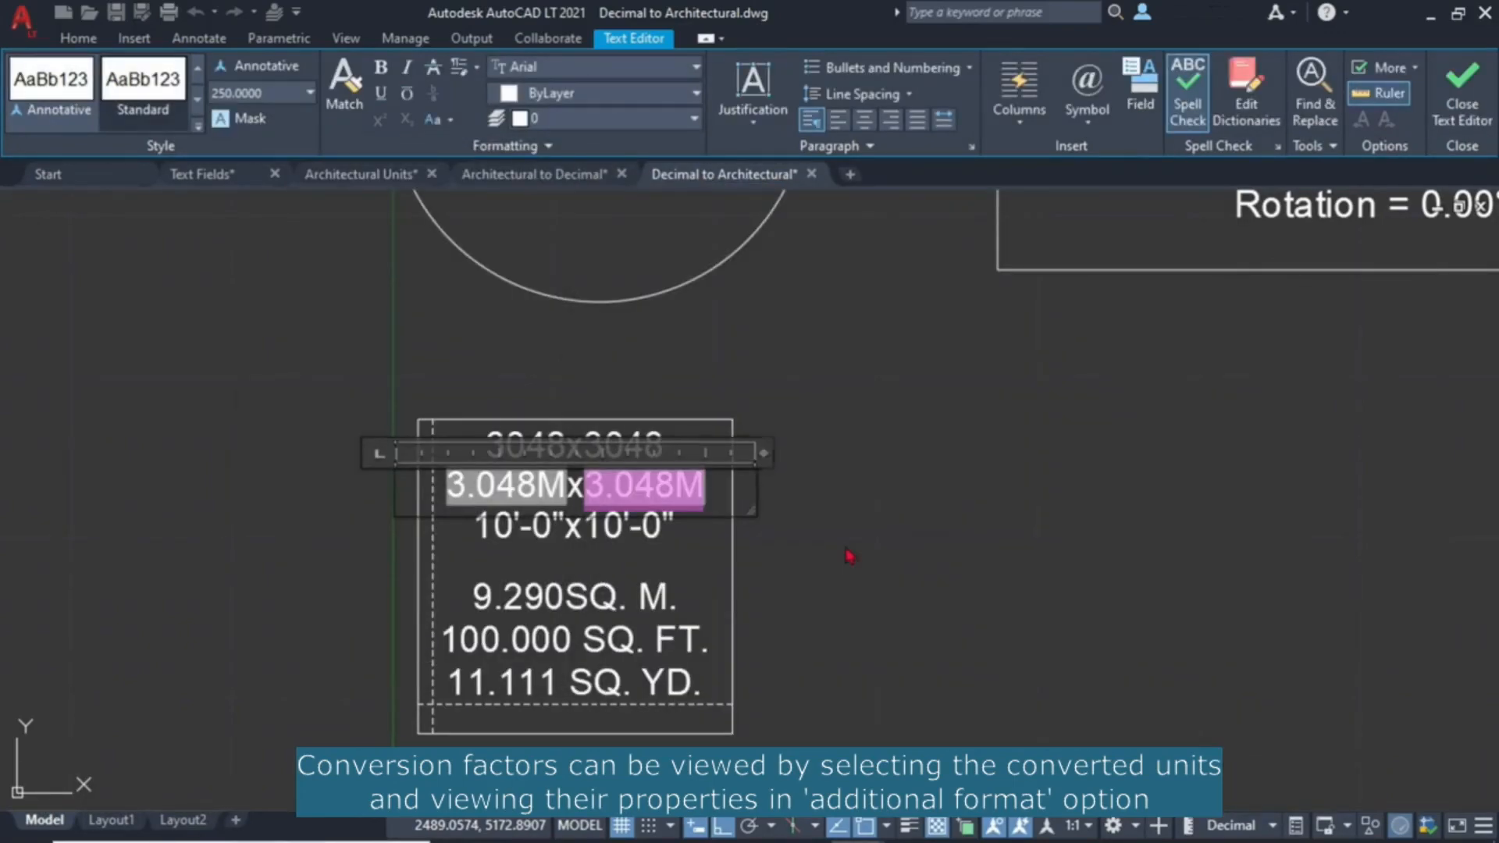
# Open the additional format settings of the square's second feet-and-inches length field to check its conversion factor
pyautogui.click(847, 556)
pyautogui.doubleClick(658, 539)
pyautogui.click(628, 525)
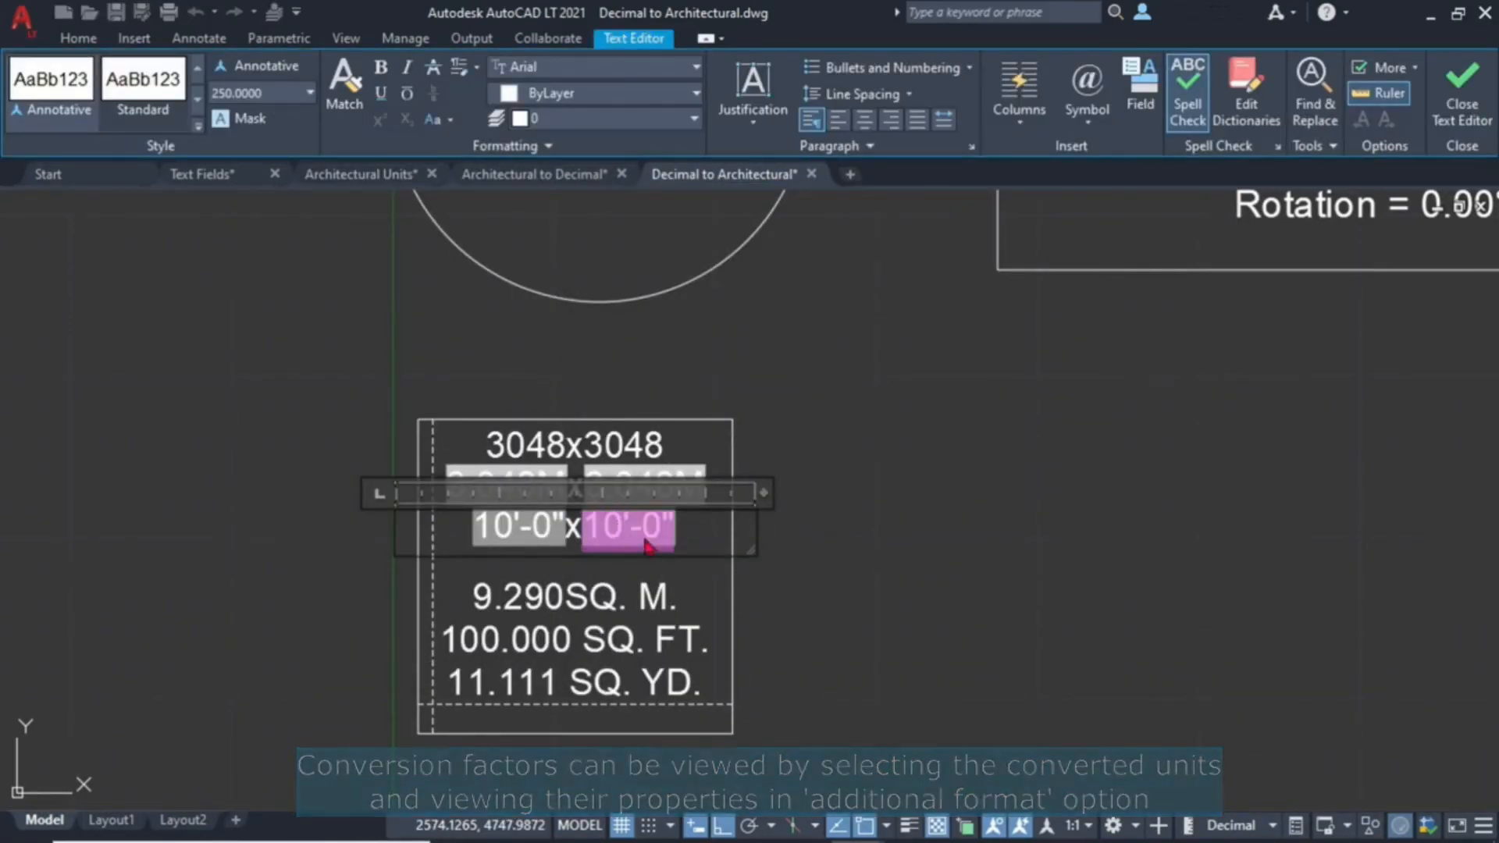
pyautogui.rightClick(645, 528)
pyautogui.click(733, 319)
pyautogui.click(1085, 555)
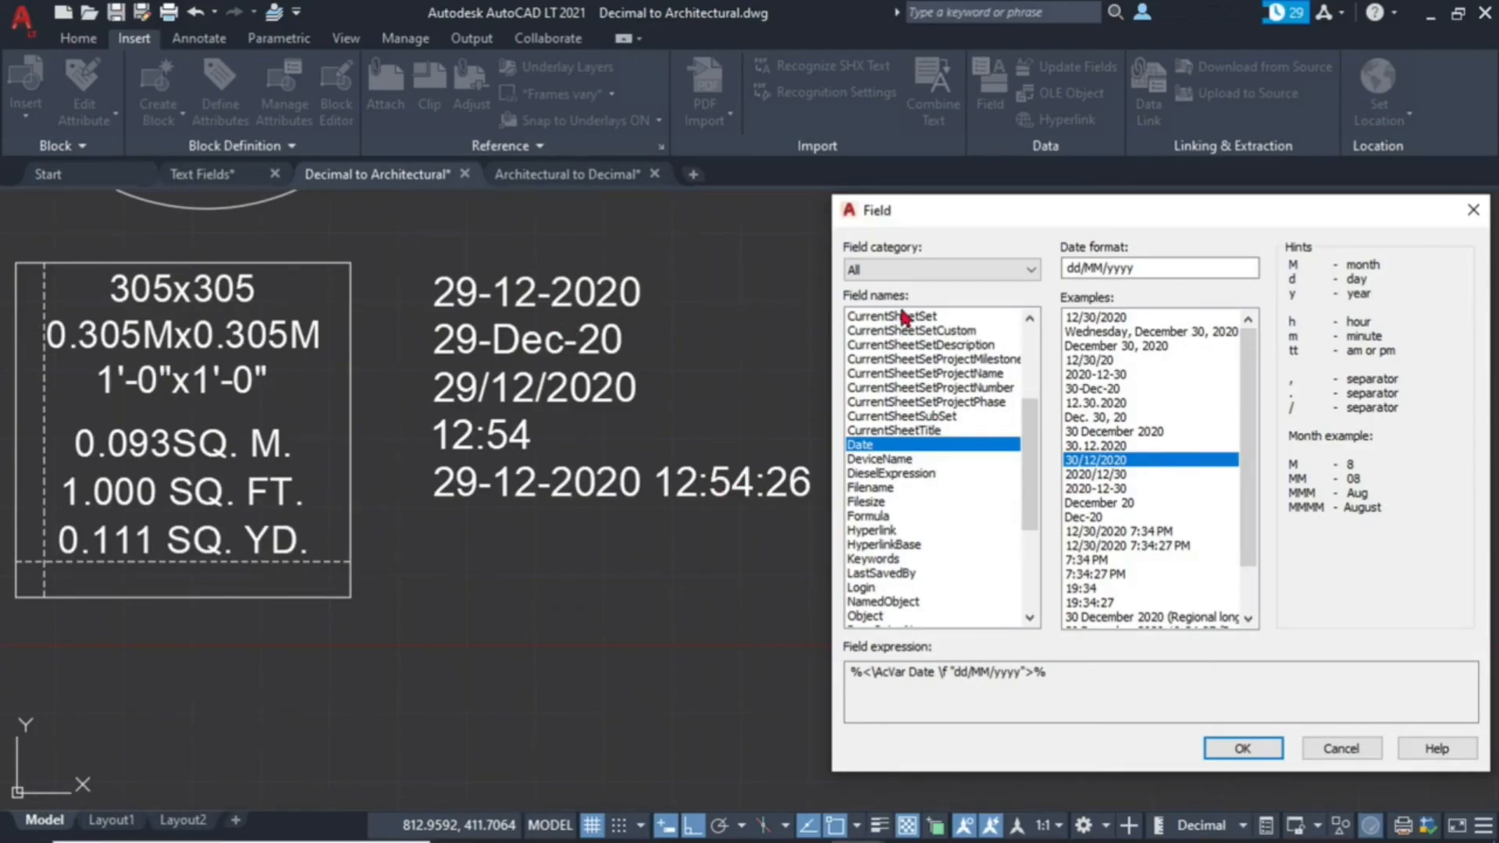
# Look through the available field names for a new field, and close the square's feet-and-inches text without changes
pyautogui.moveTo(1031, 512); pyautogui.dragTo(1052, 586)
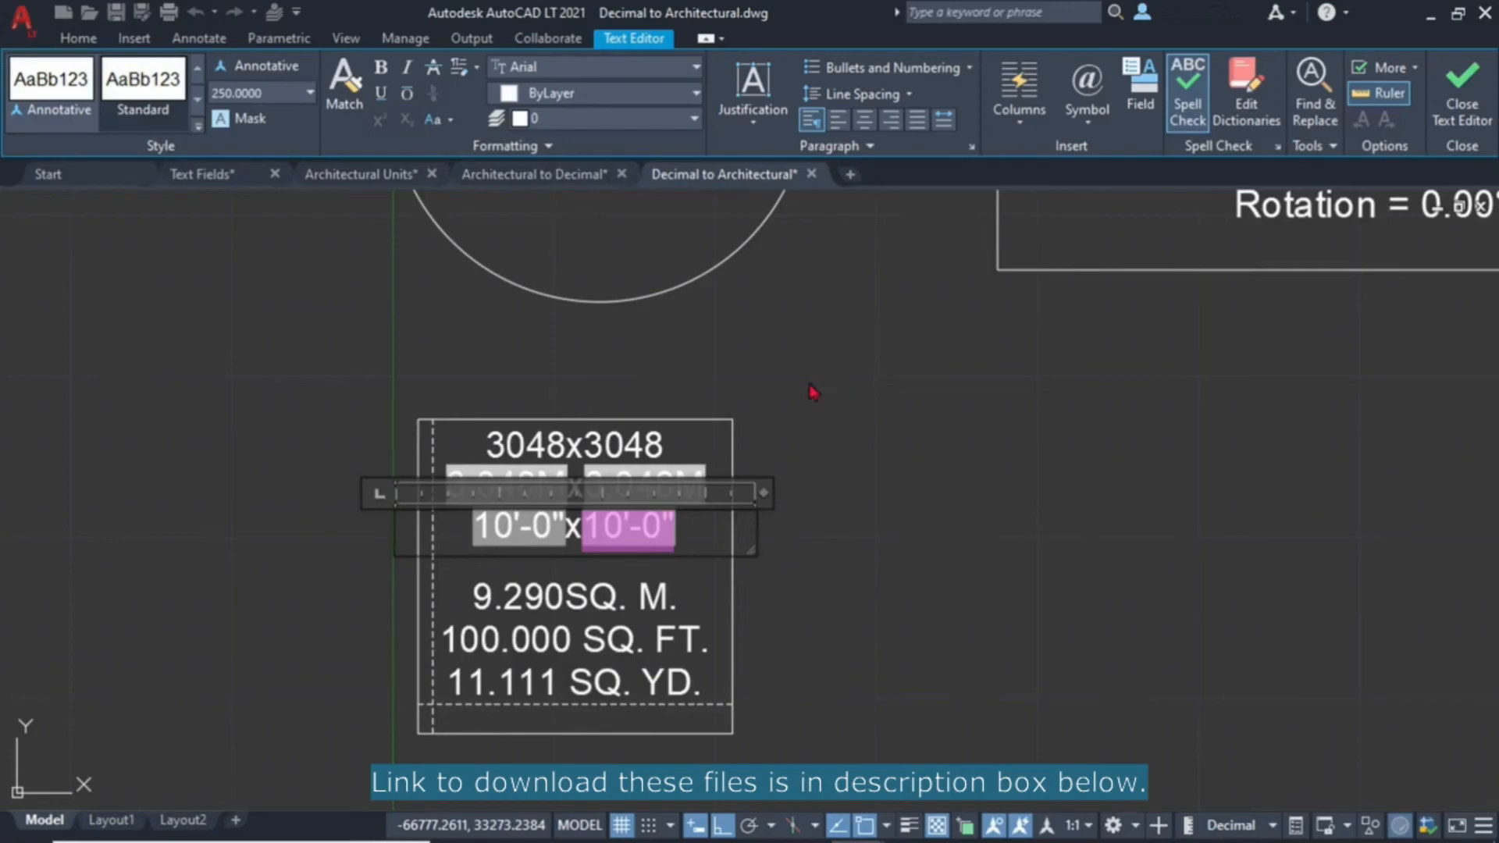
pyautogui.click(927, 435)
pyautogui.scroll(-6, 910, 408)
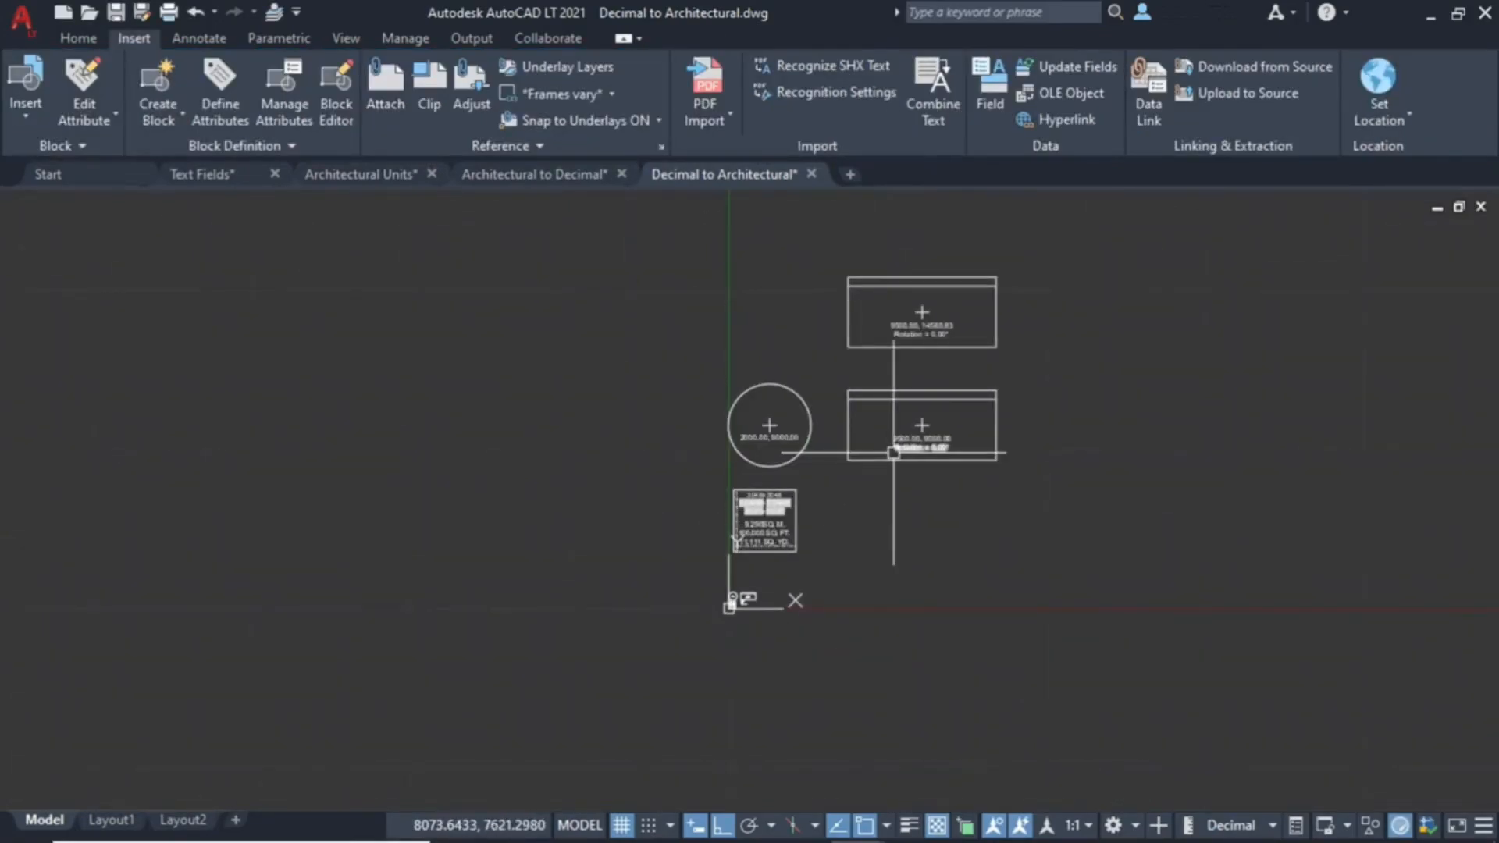
pyautogui.moveTo(894, 453); pyautogui.dragTo(756, 508, button='middle')
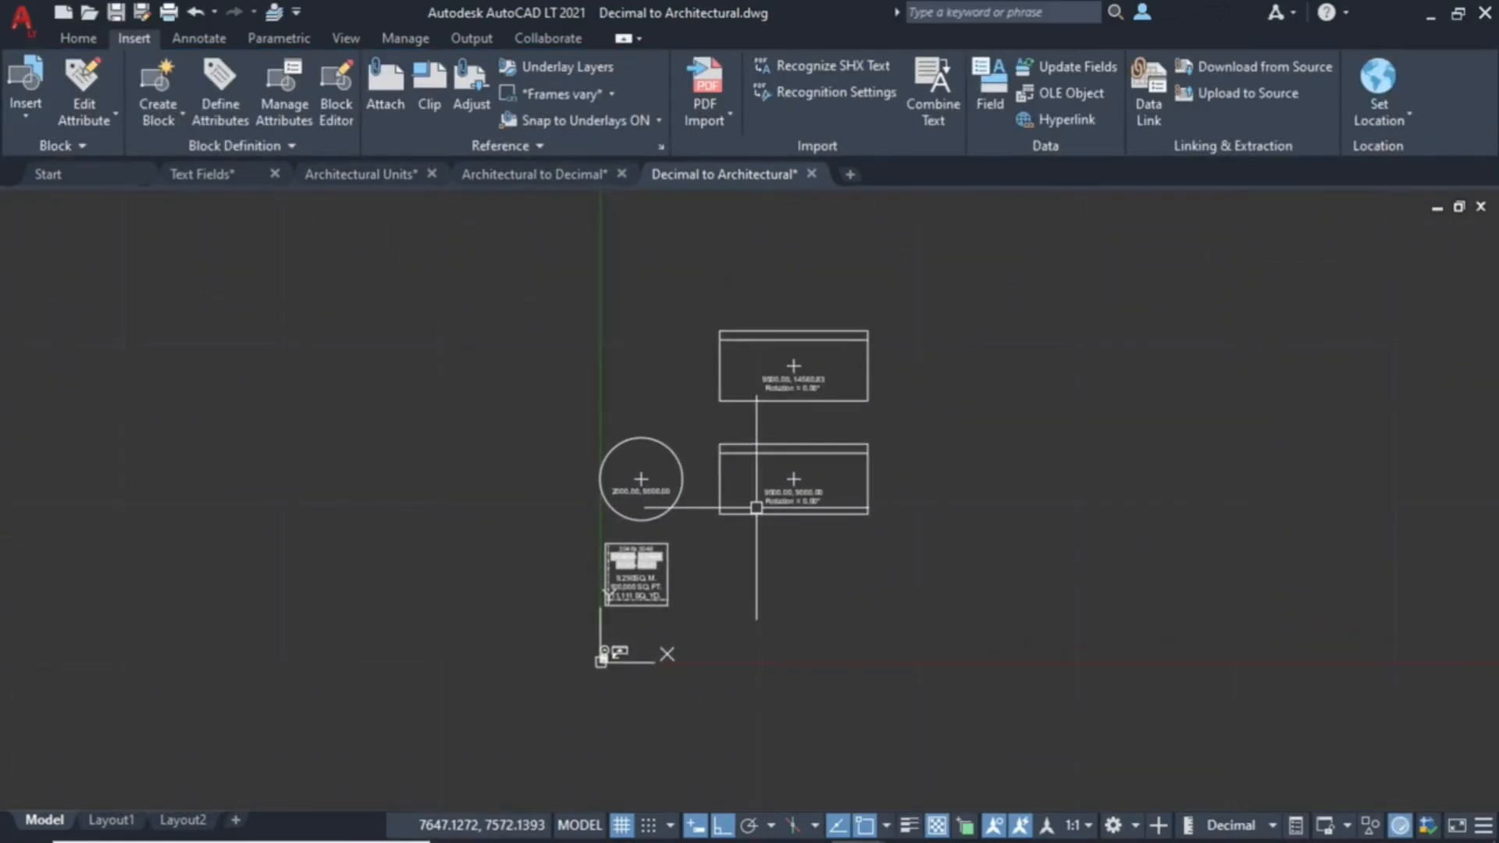